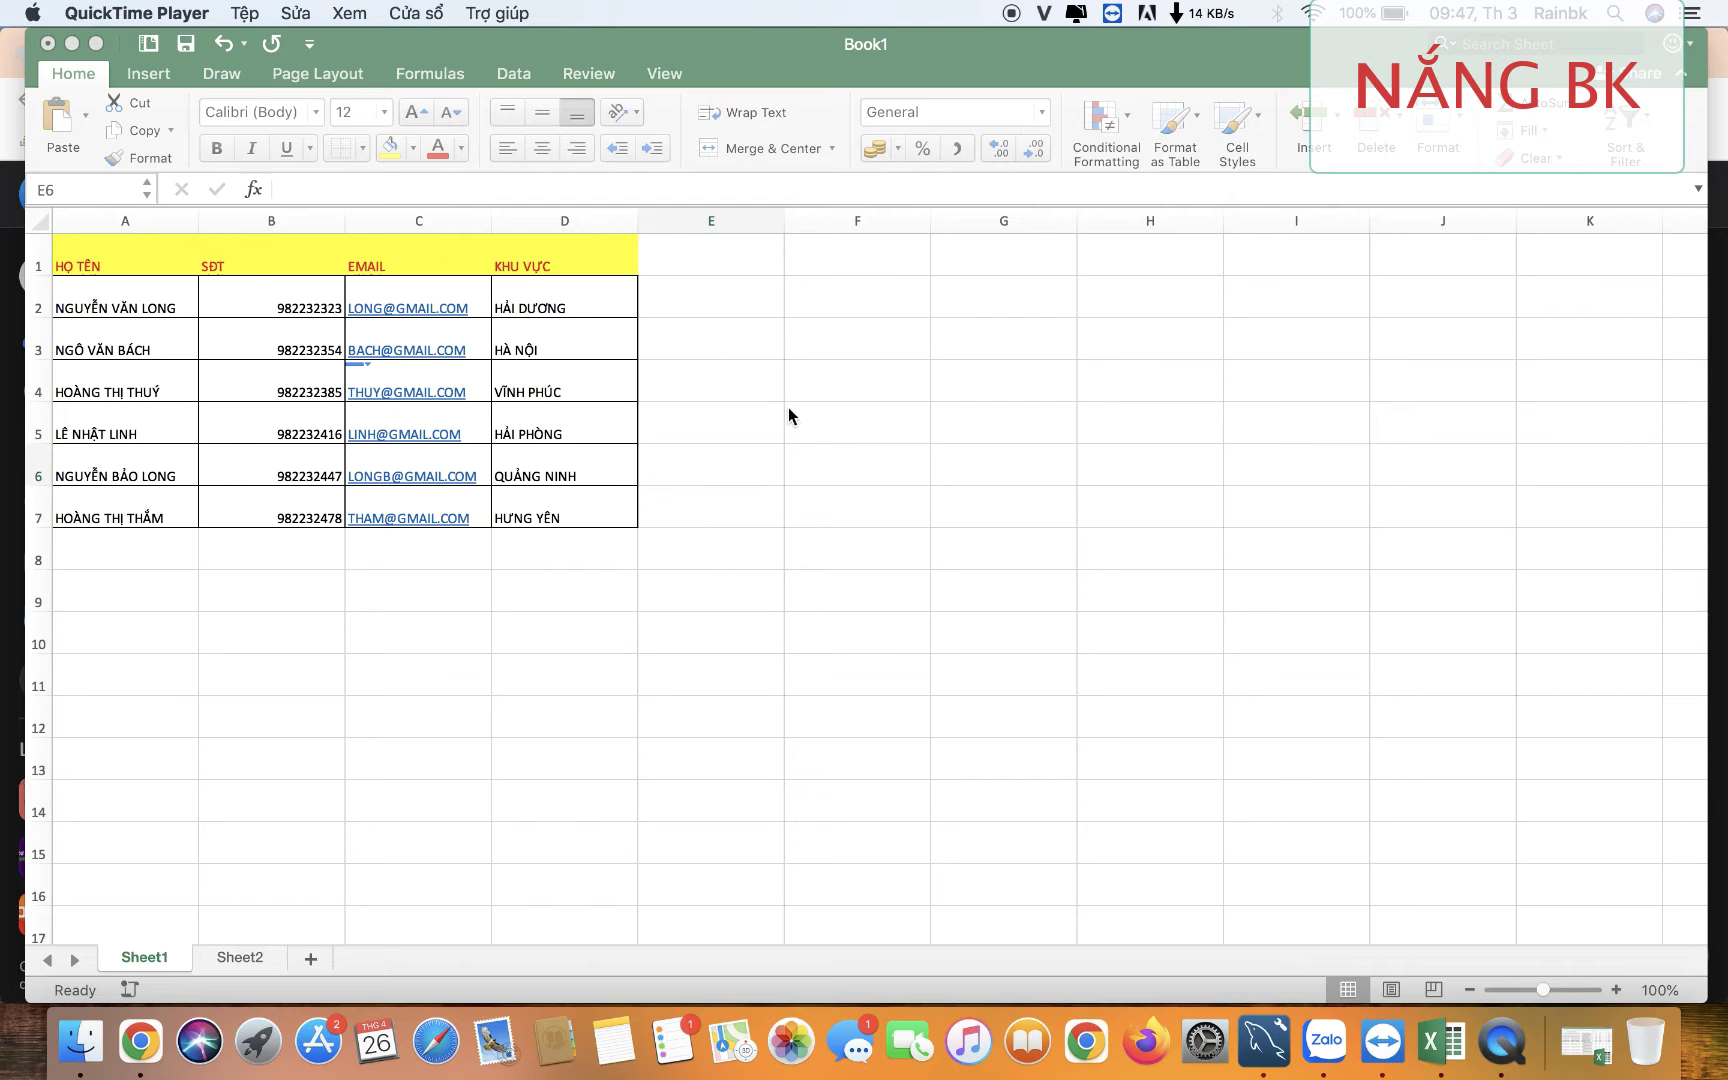
Step: Review the INDEX syntax in A2 and the MATCH syntax in A11 on Sheet2
left_click(740, 474)
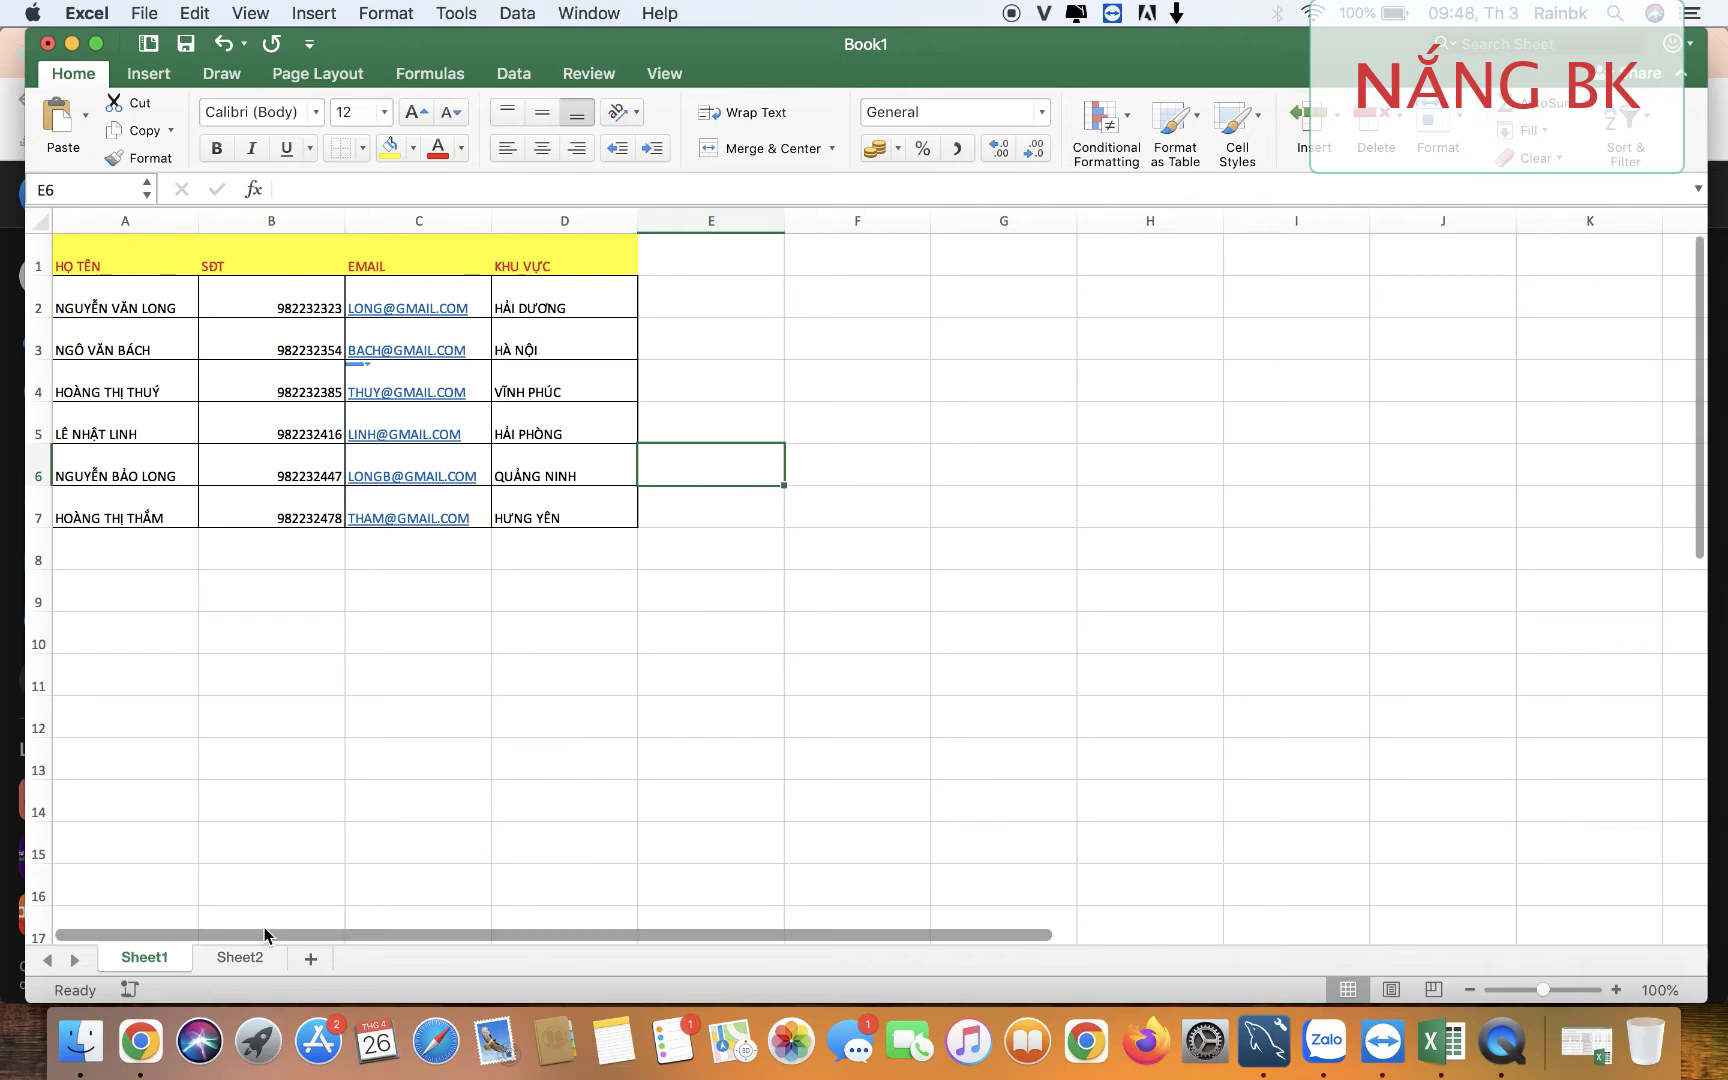
left_click(236, 955)
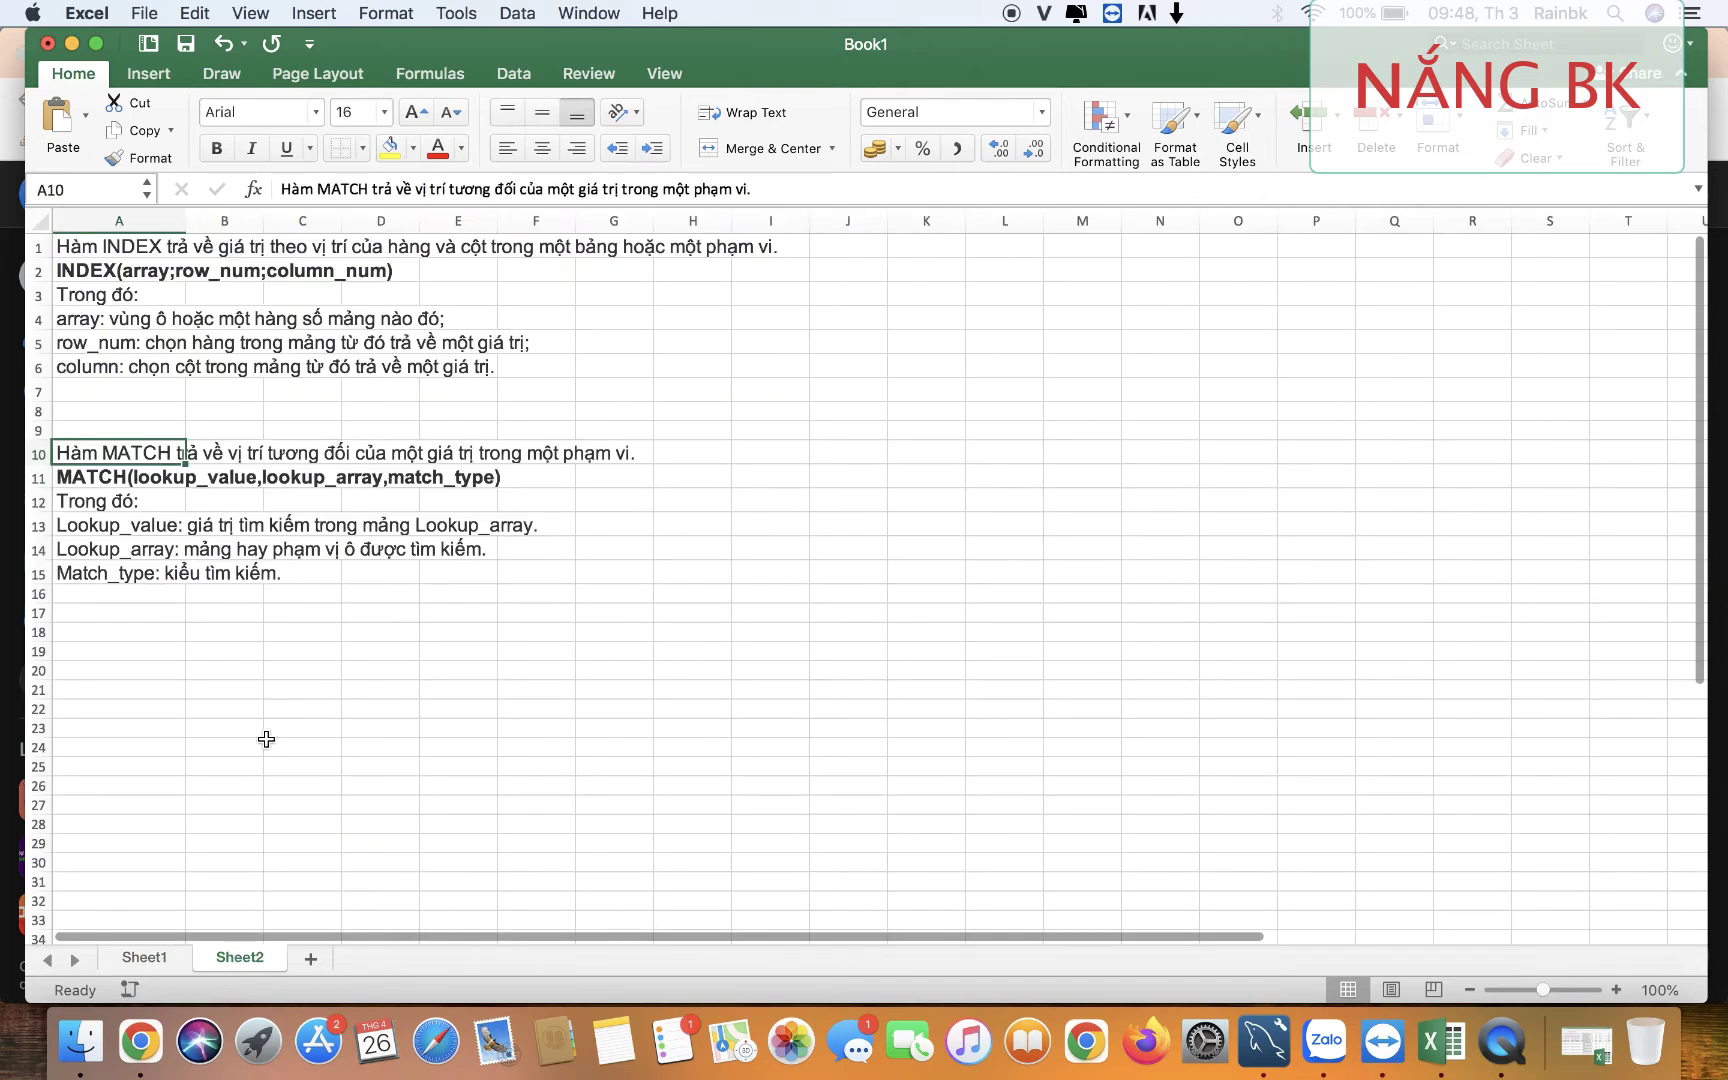
left_click(358, 394)
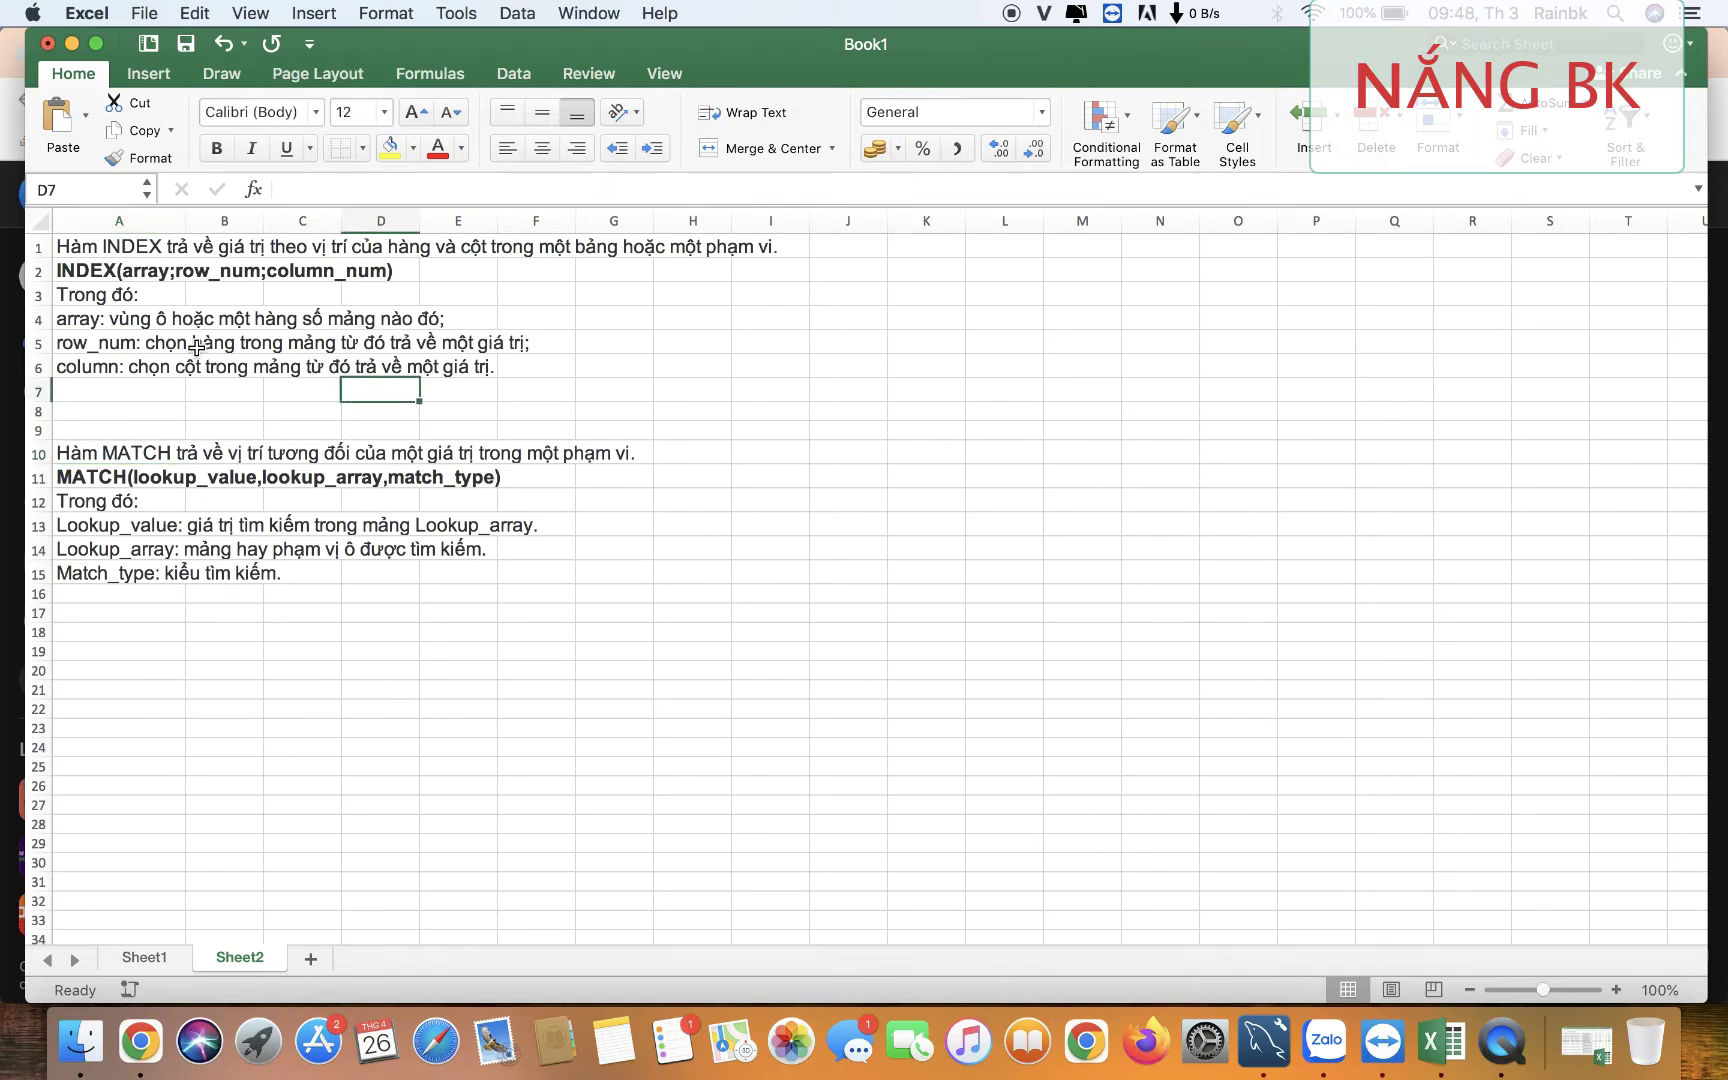
left_click(113, 272)
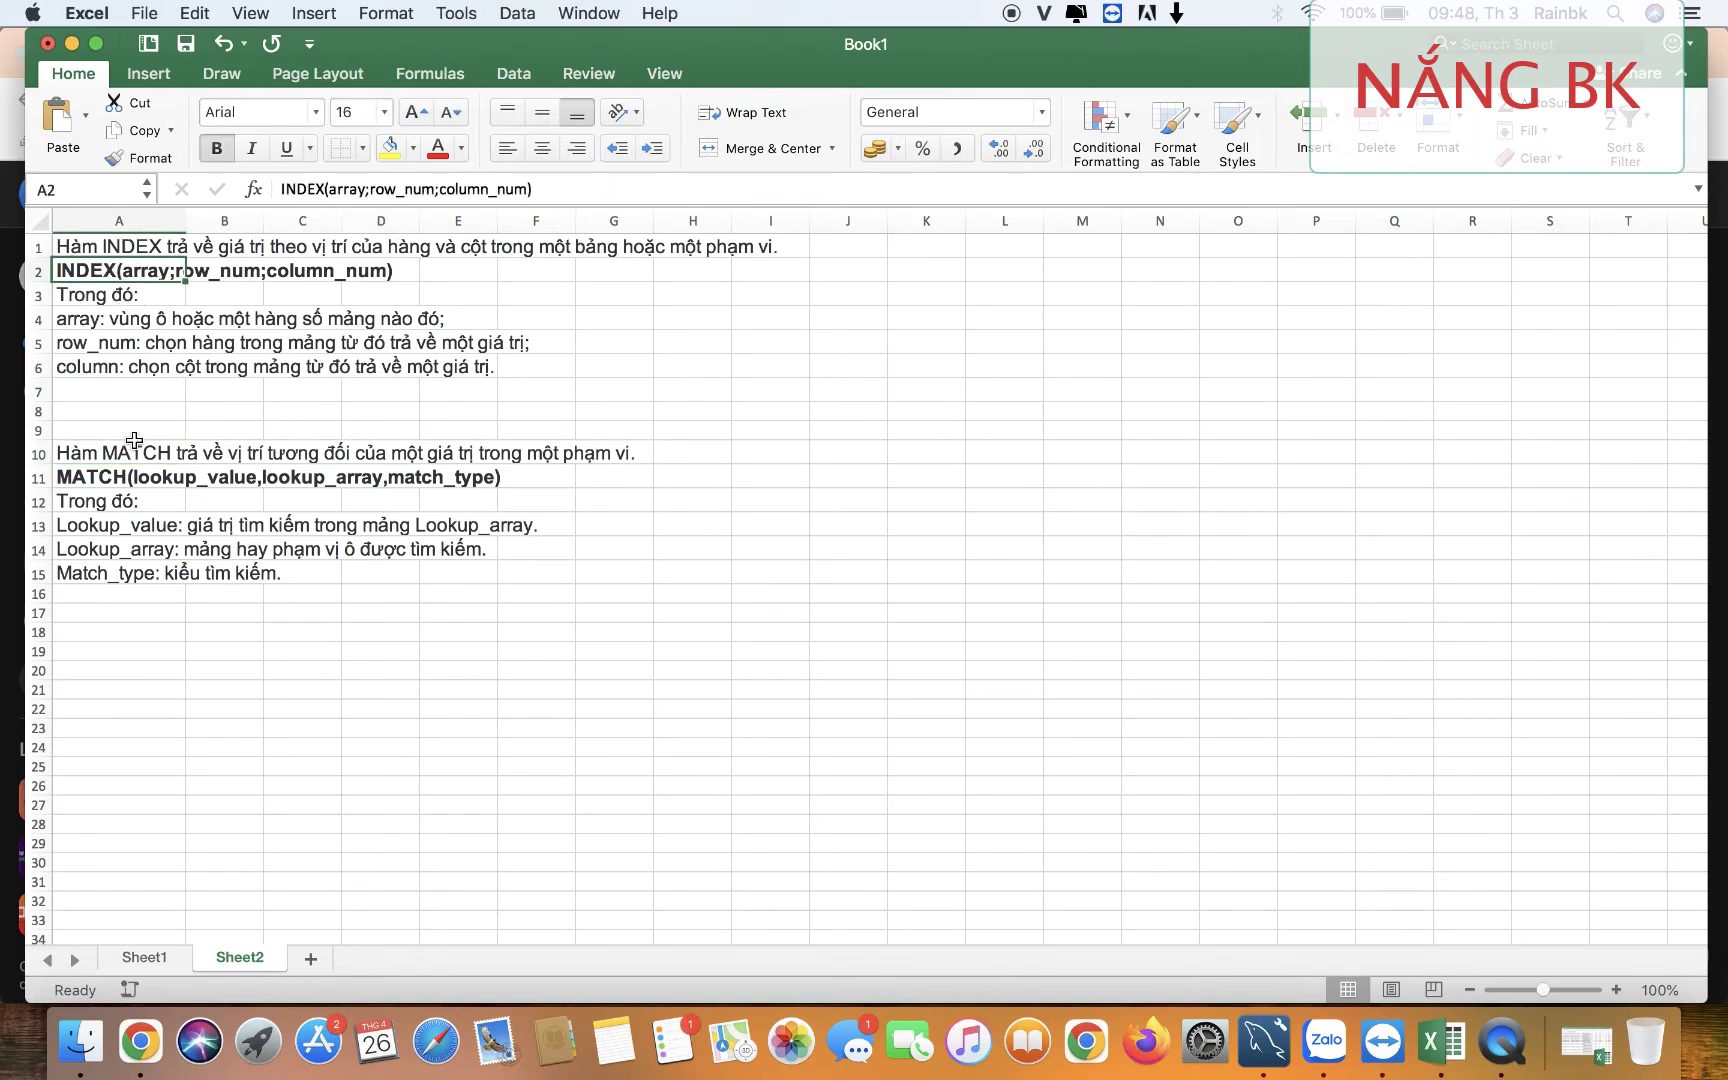
left_click(111, 471)
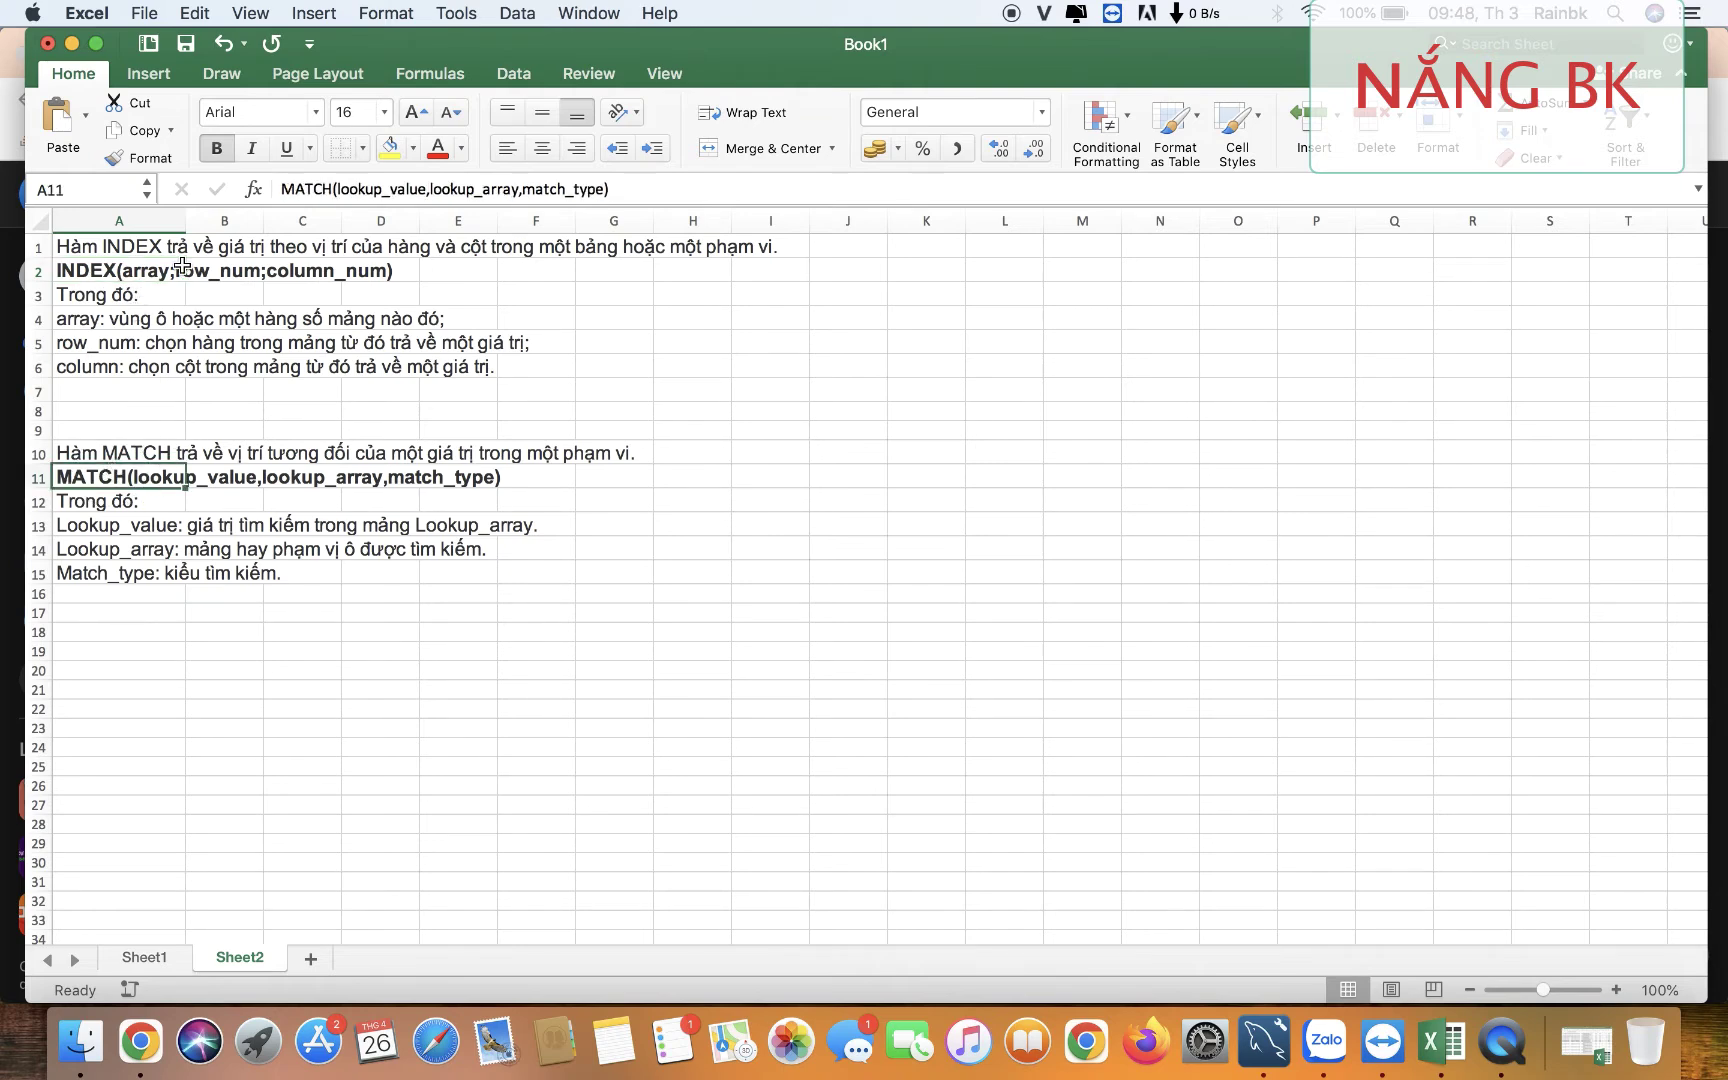
Step: Select the contact table data A2:D7 on Sheet1, then go back to the Sheet2 notes
left_click(158, 958)
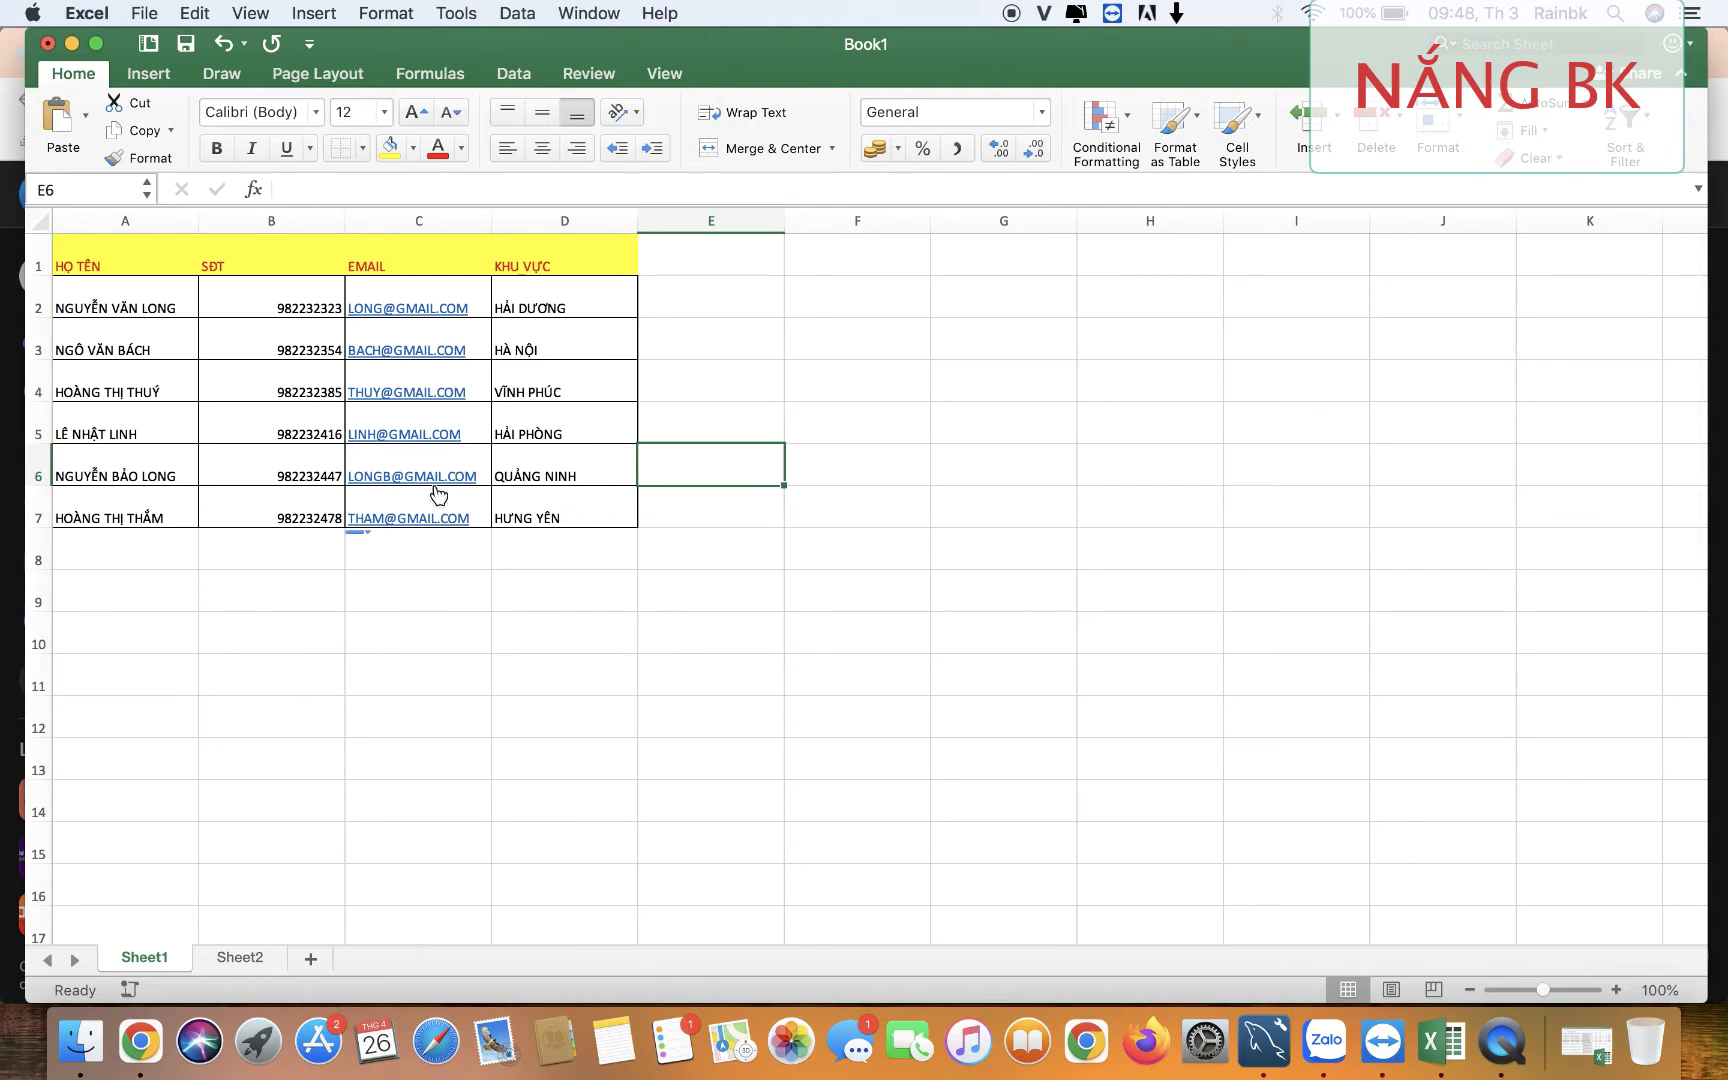
left_click(121, 291)
left_click_drag(121, 291, 530, 505)
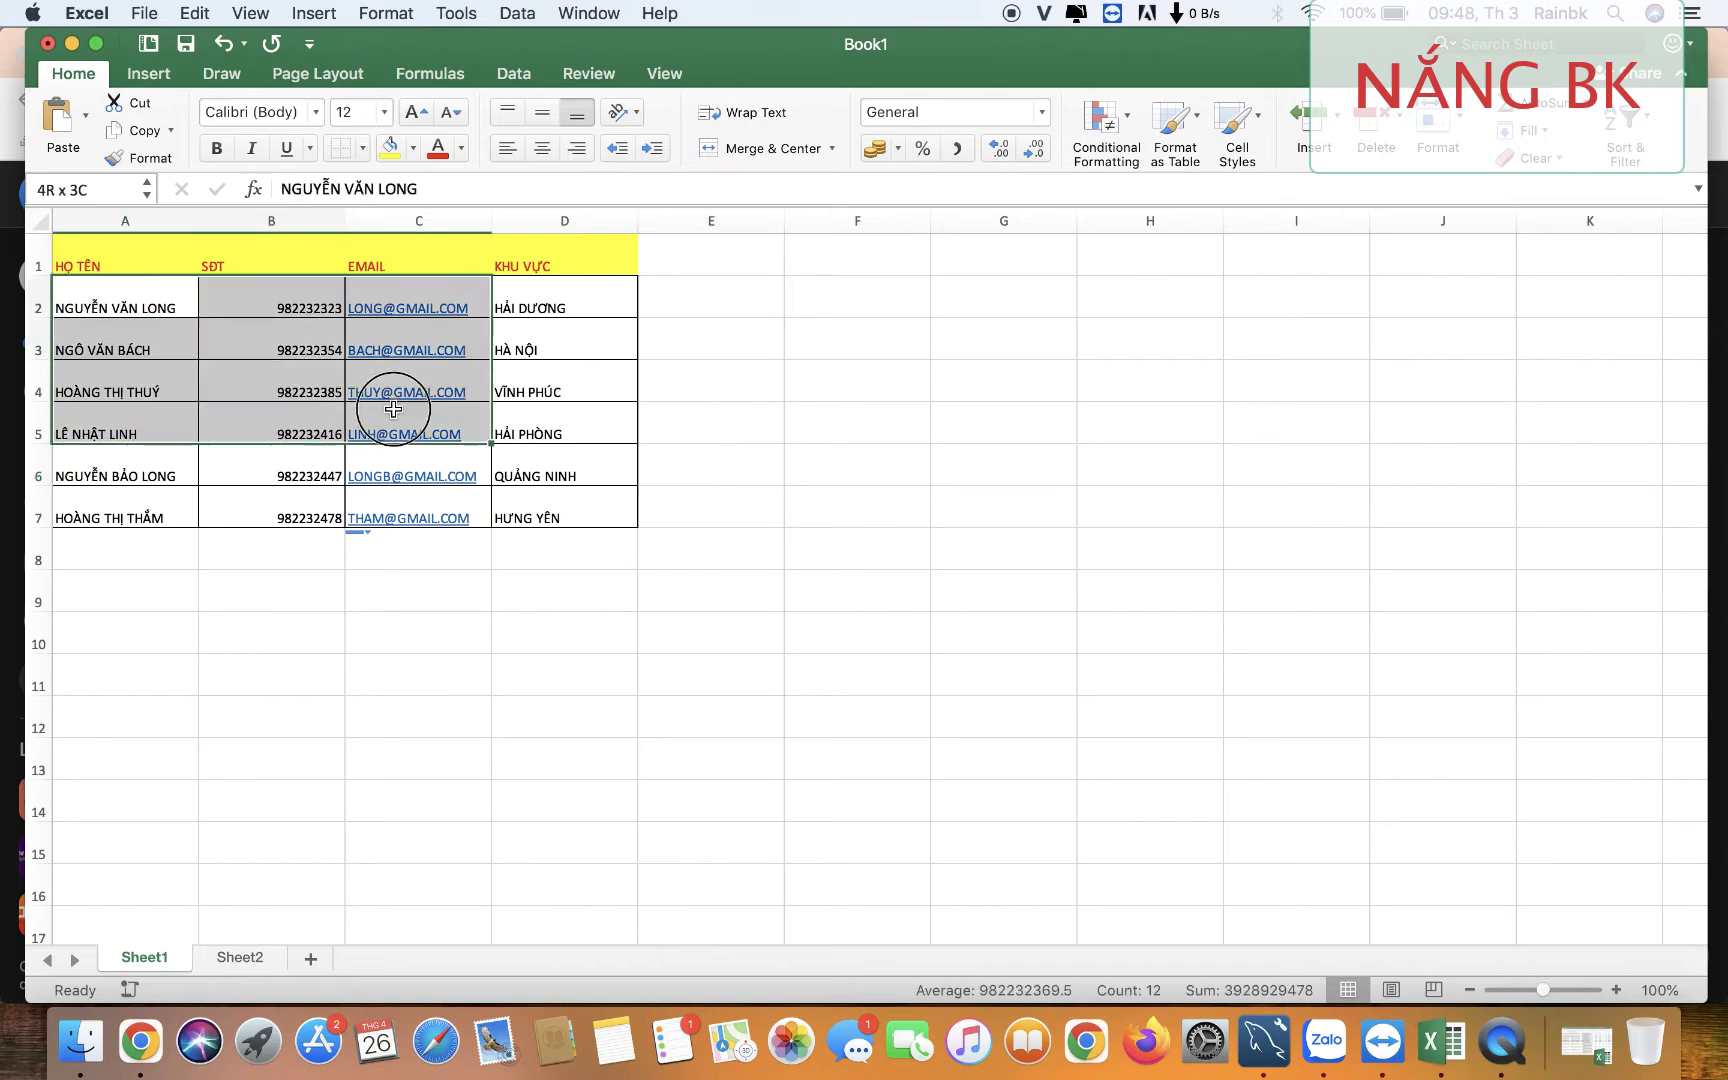
left_click(240, 957)
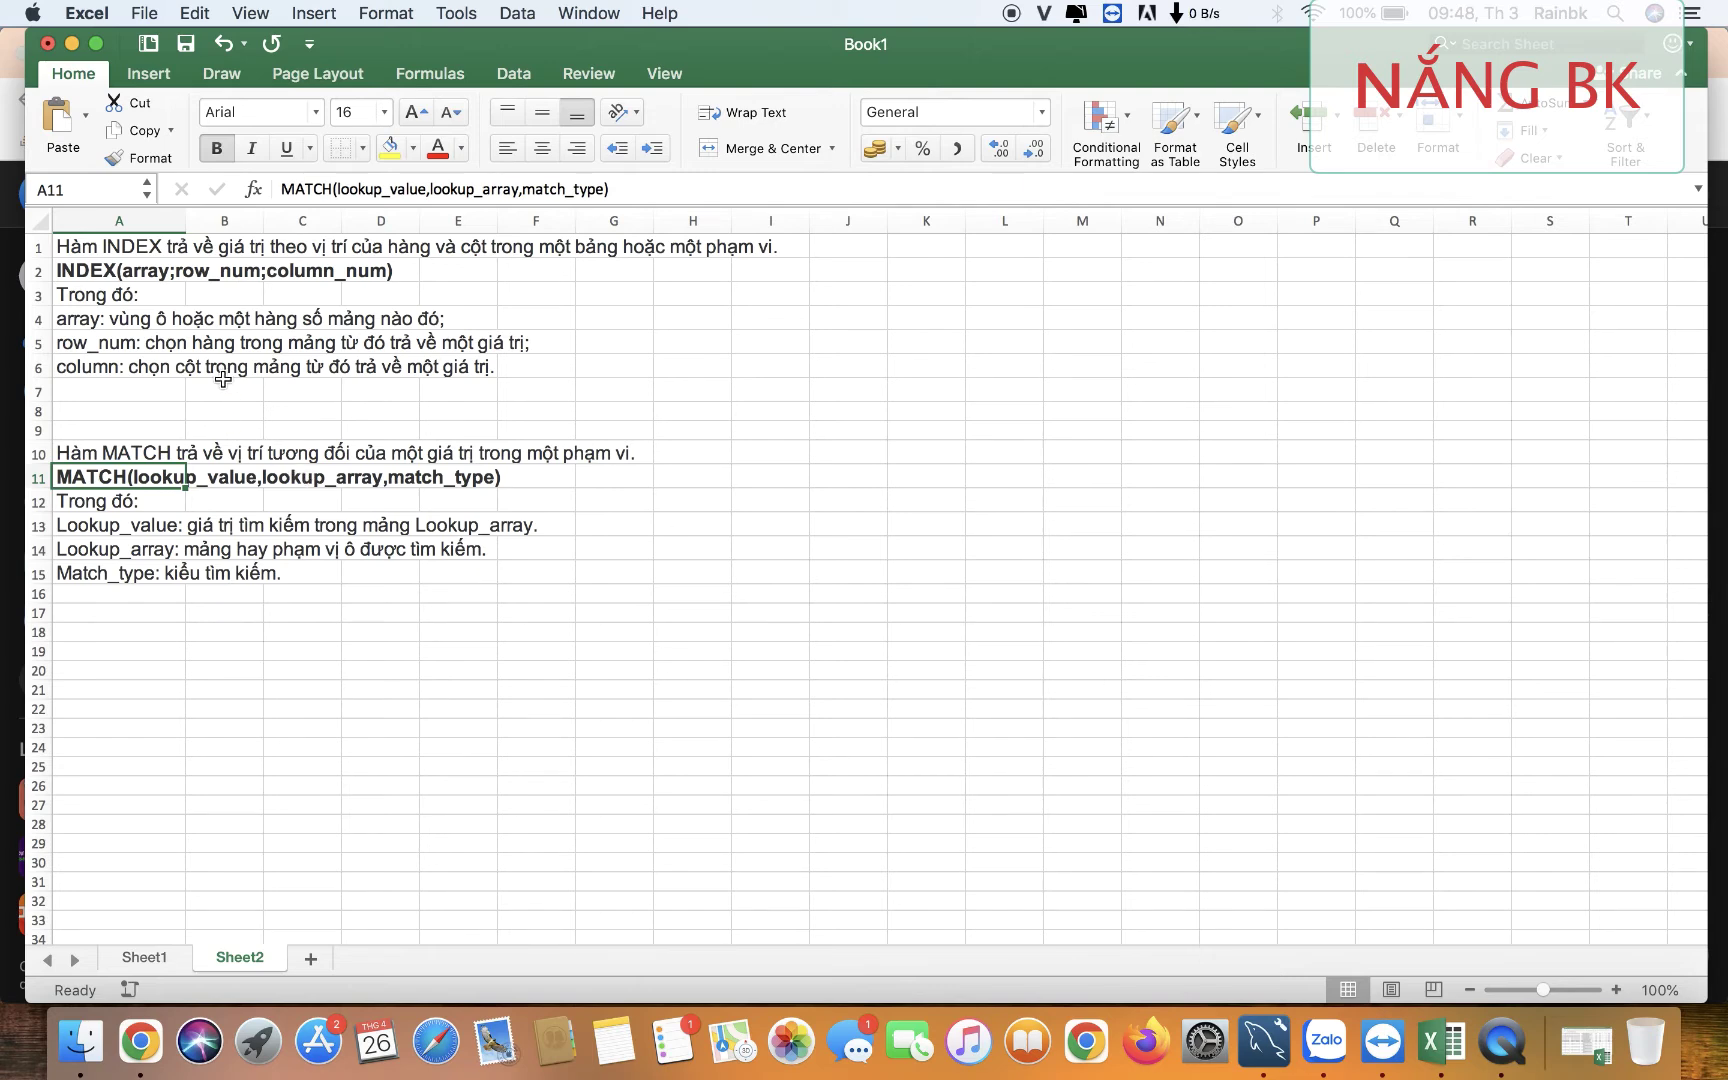
Step: Study the INDEX syntax note in Sheet2's A2 against cells A3 and B2, then return to Sheet1
left_click(92, 270)
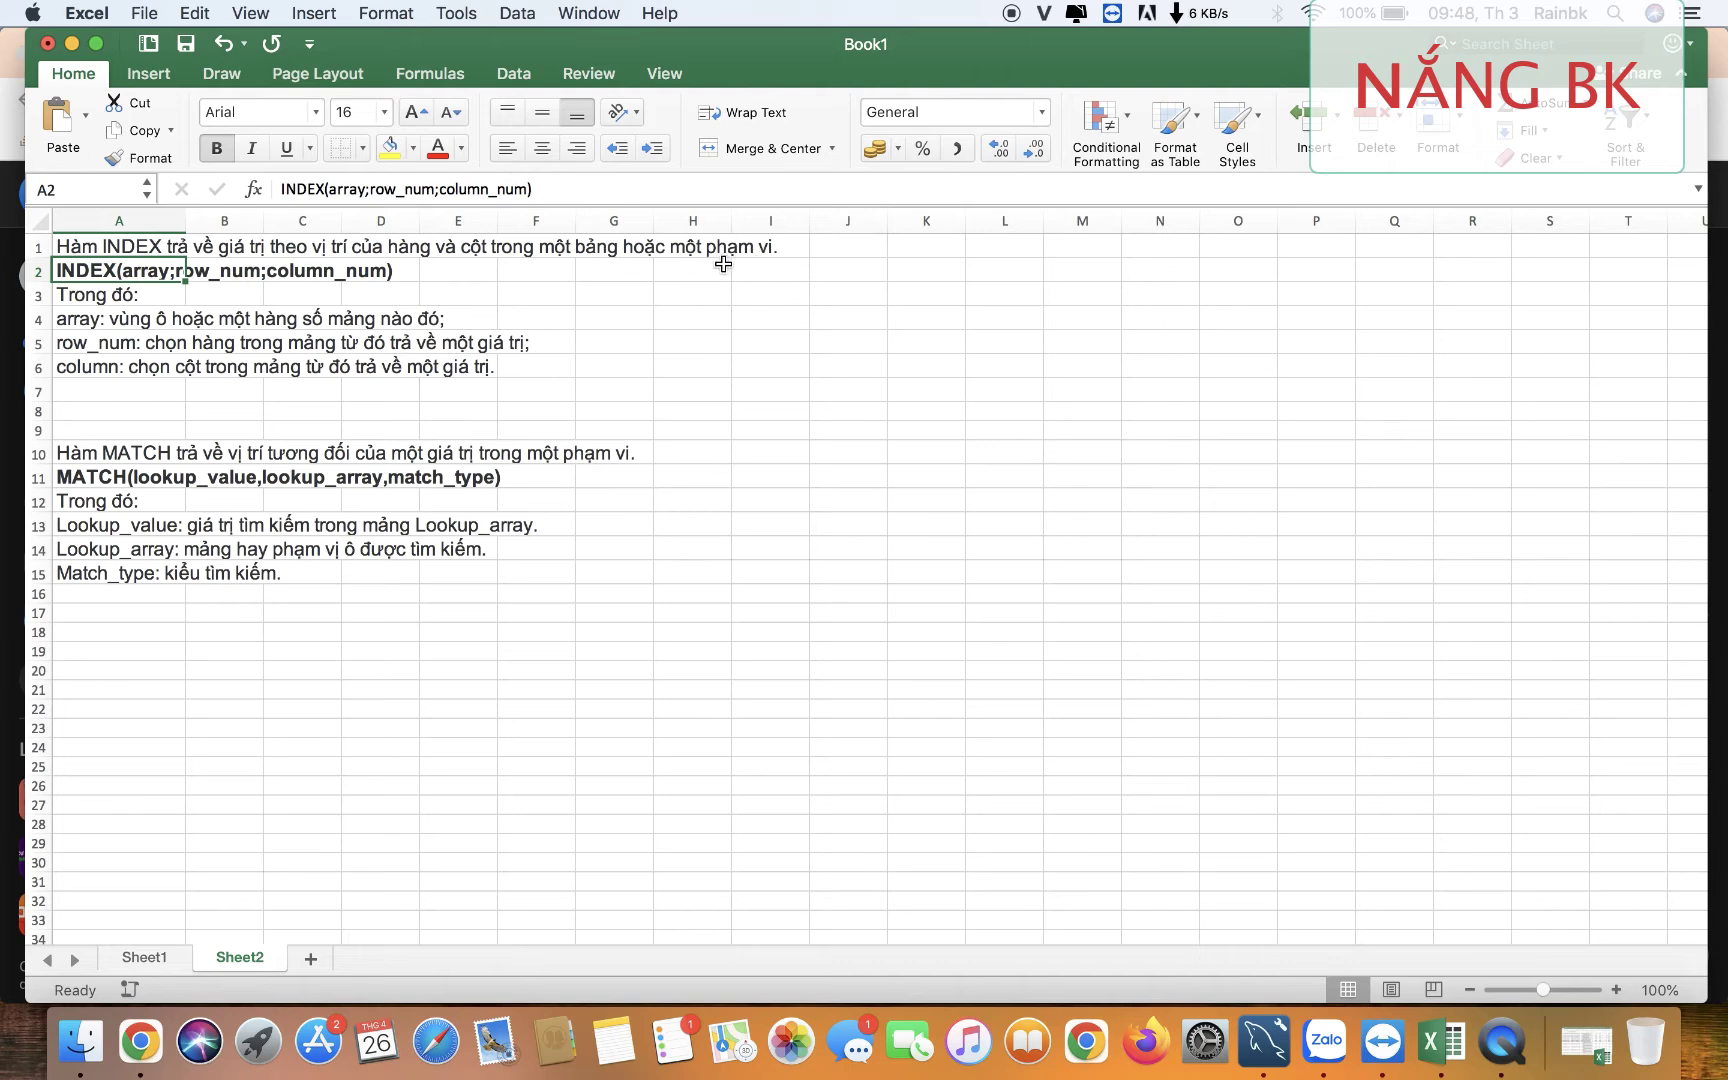
left_click(135, 296)
left_click(80, 270)
left_click(210, 272)
left_click(137, 270)
left_click(240, 271)
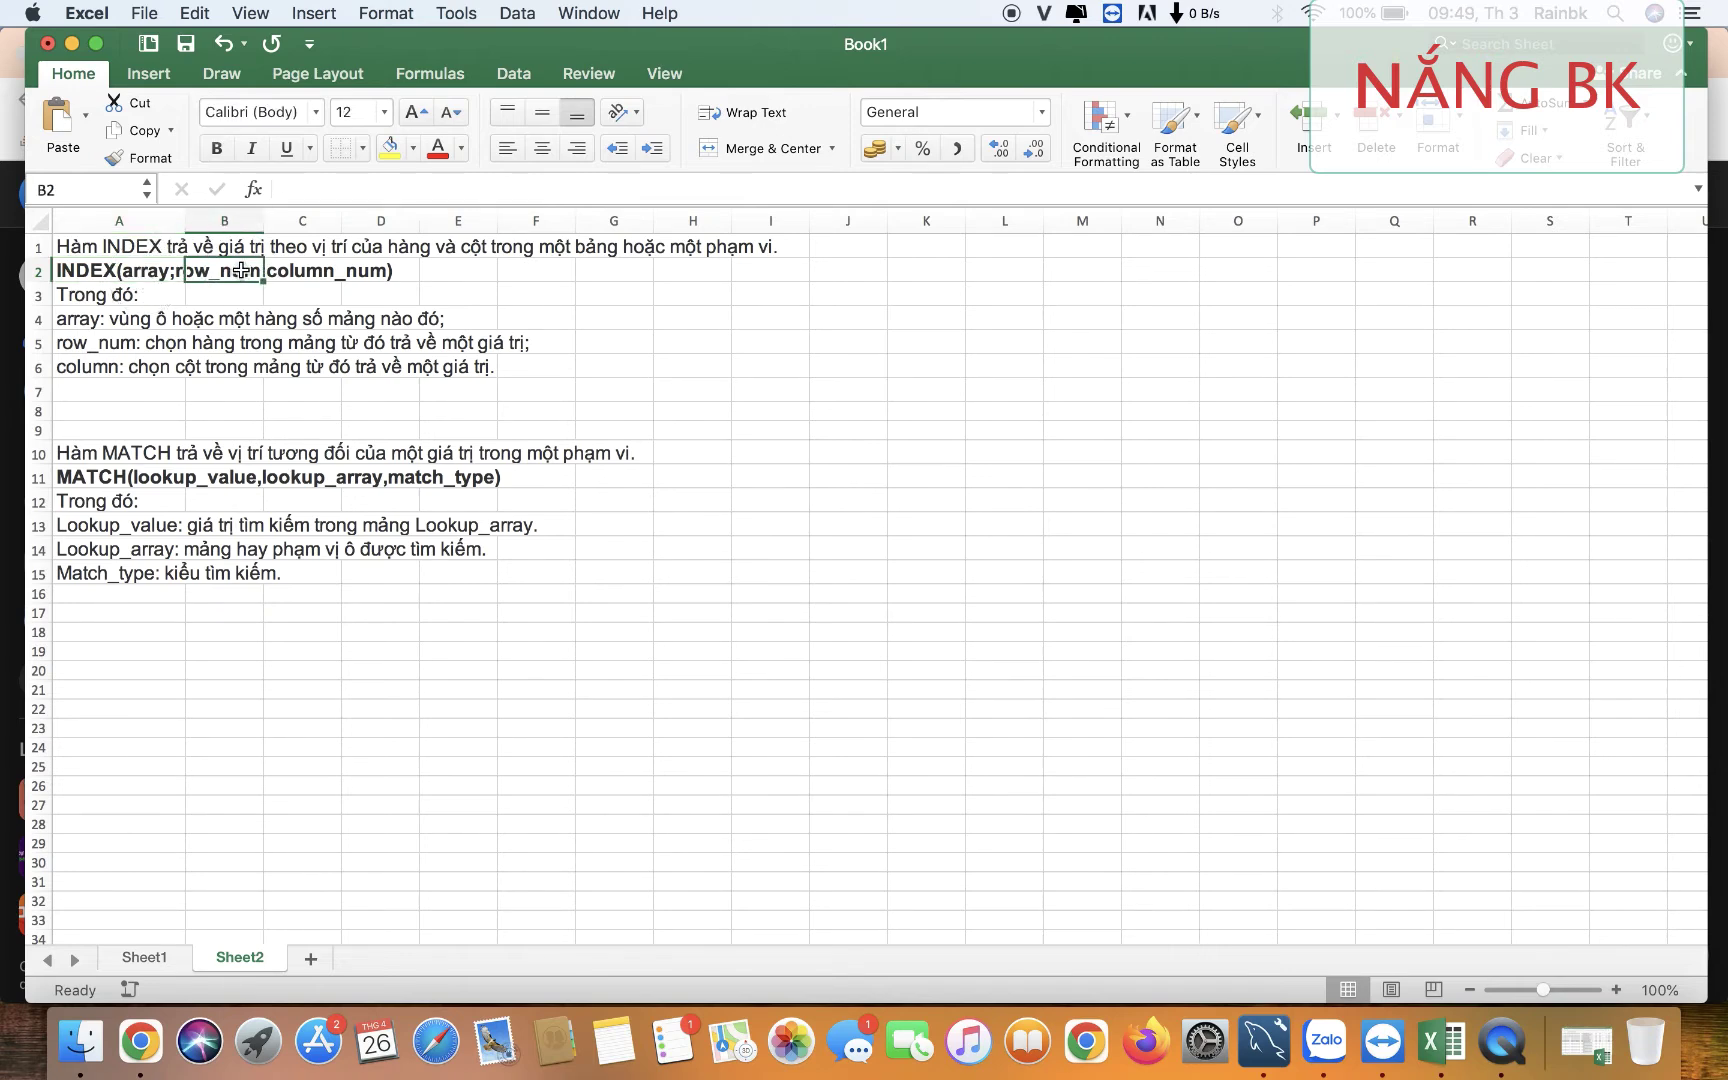
left_click(140, 272)
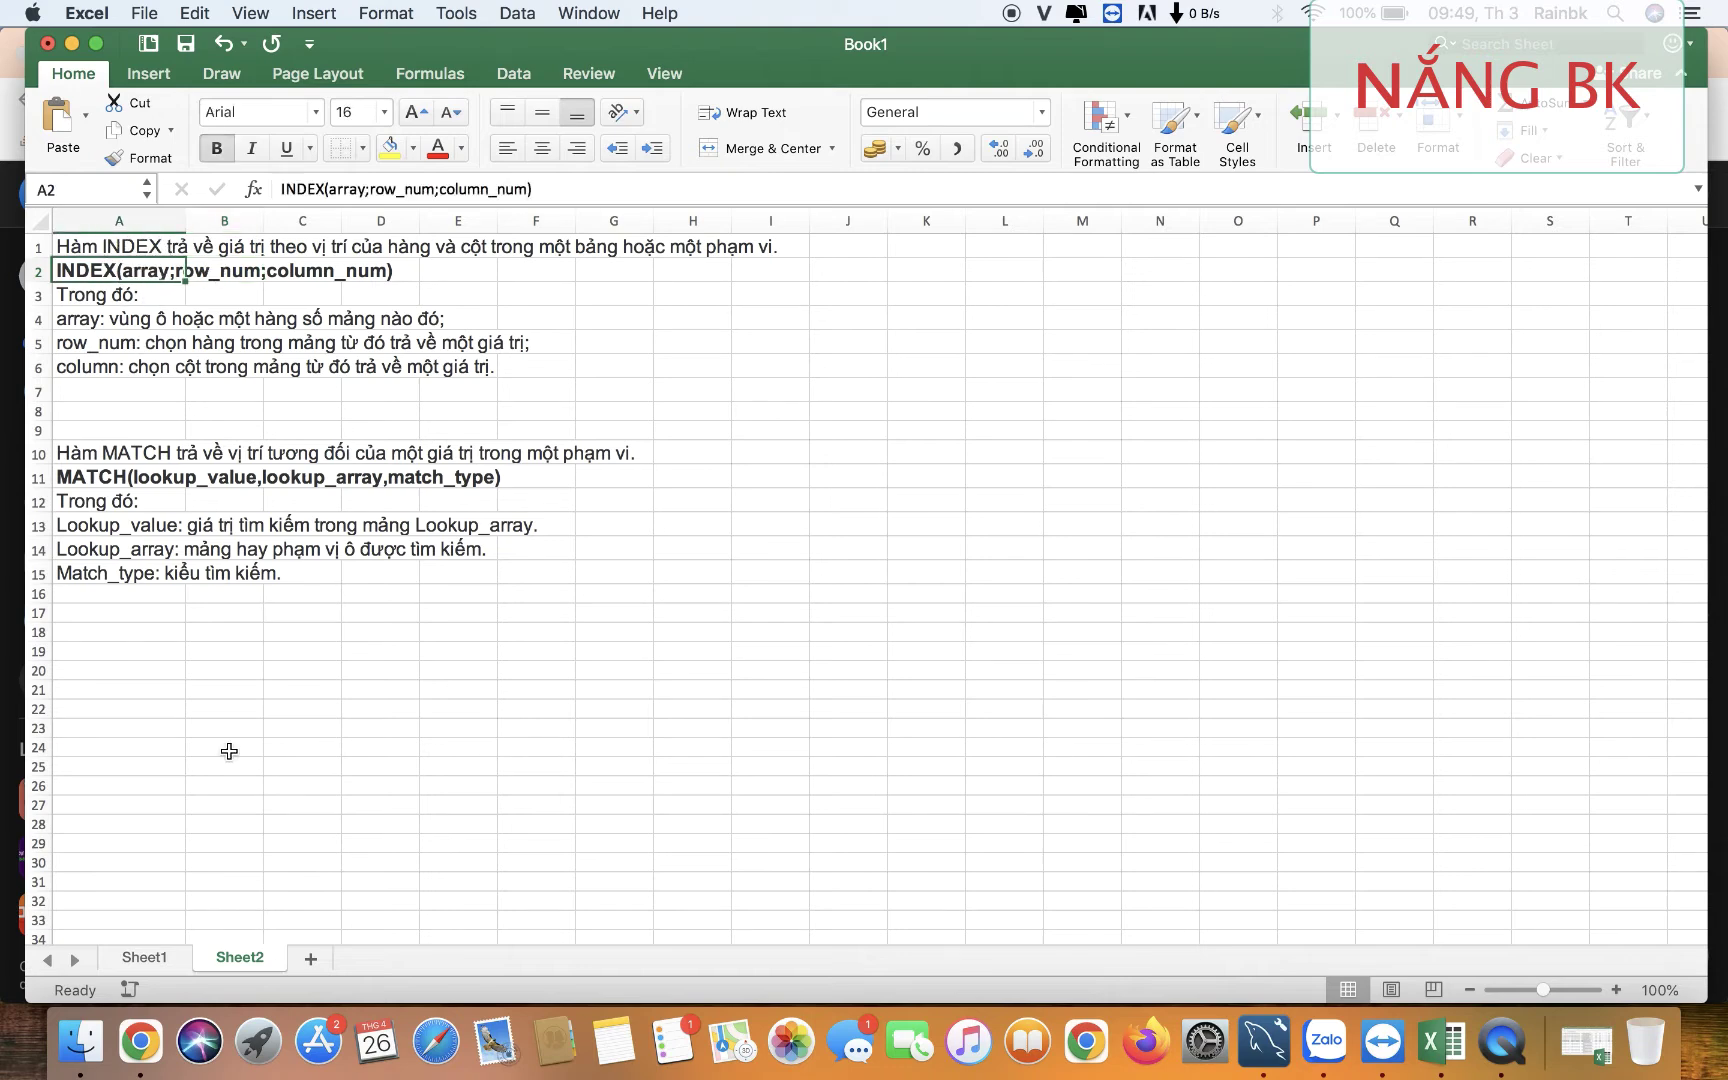
left_click(155, 957)
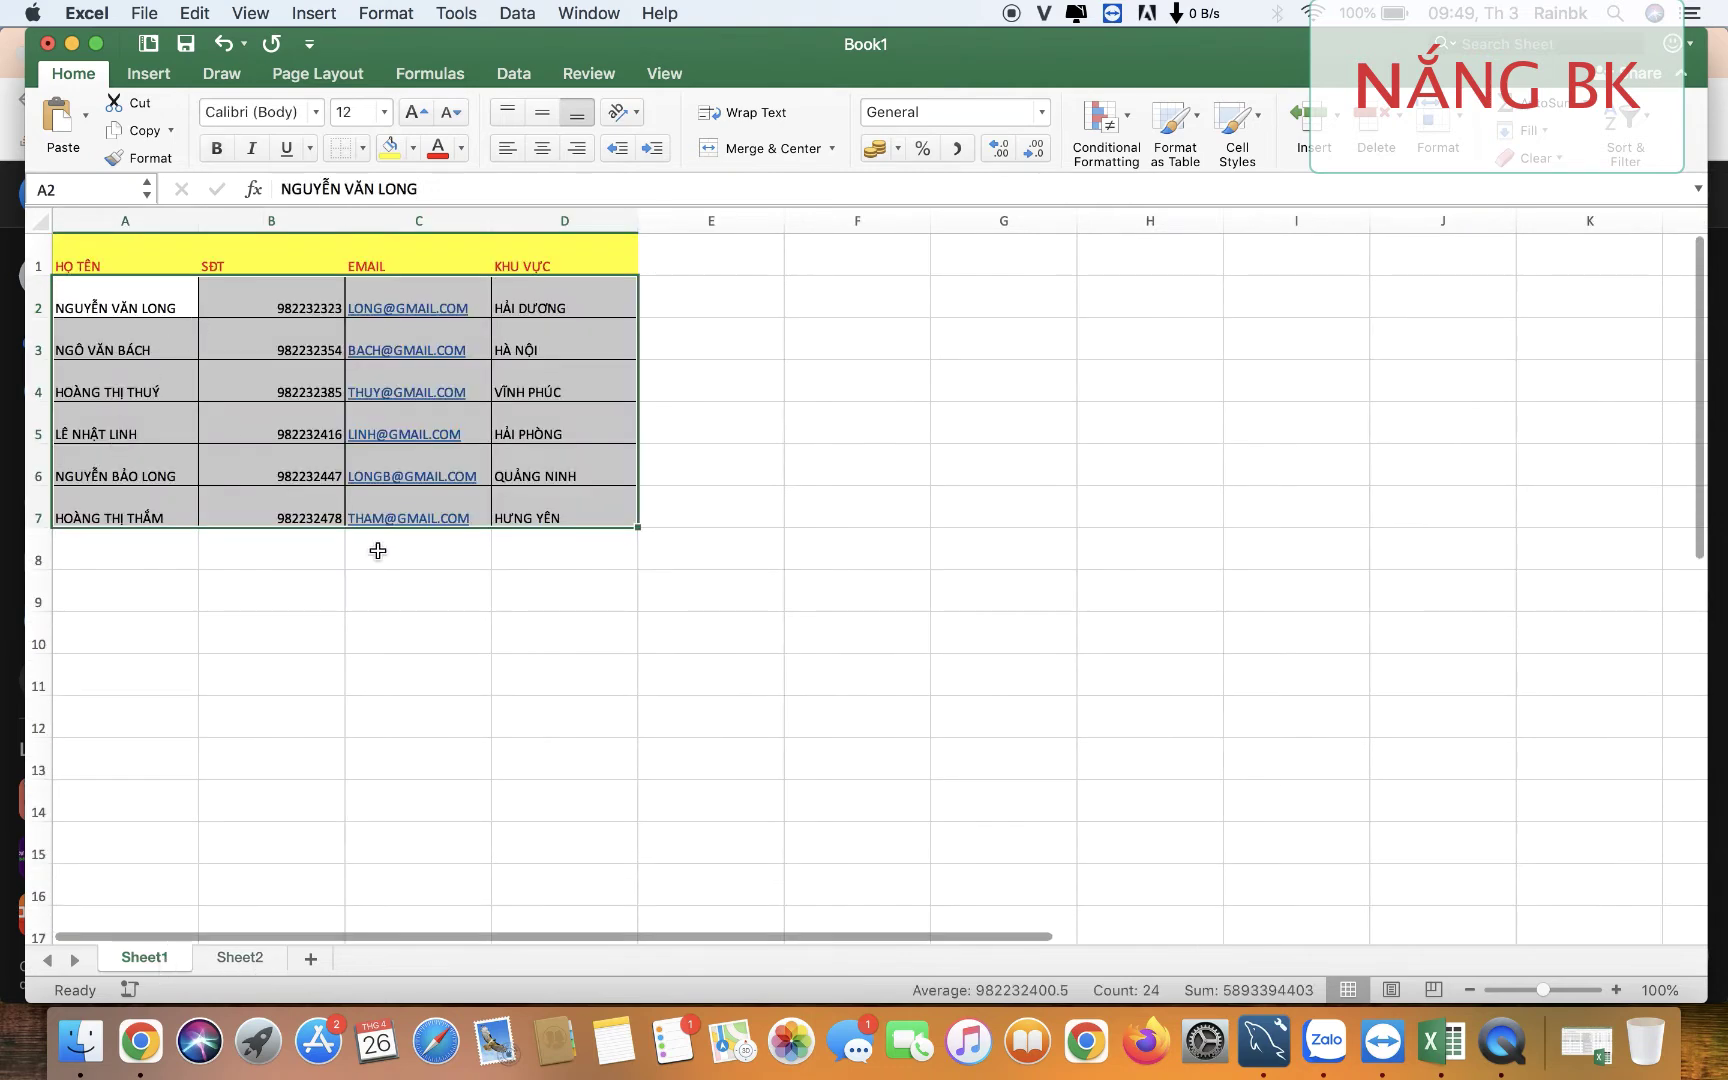
left_click(383, 589)
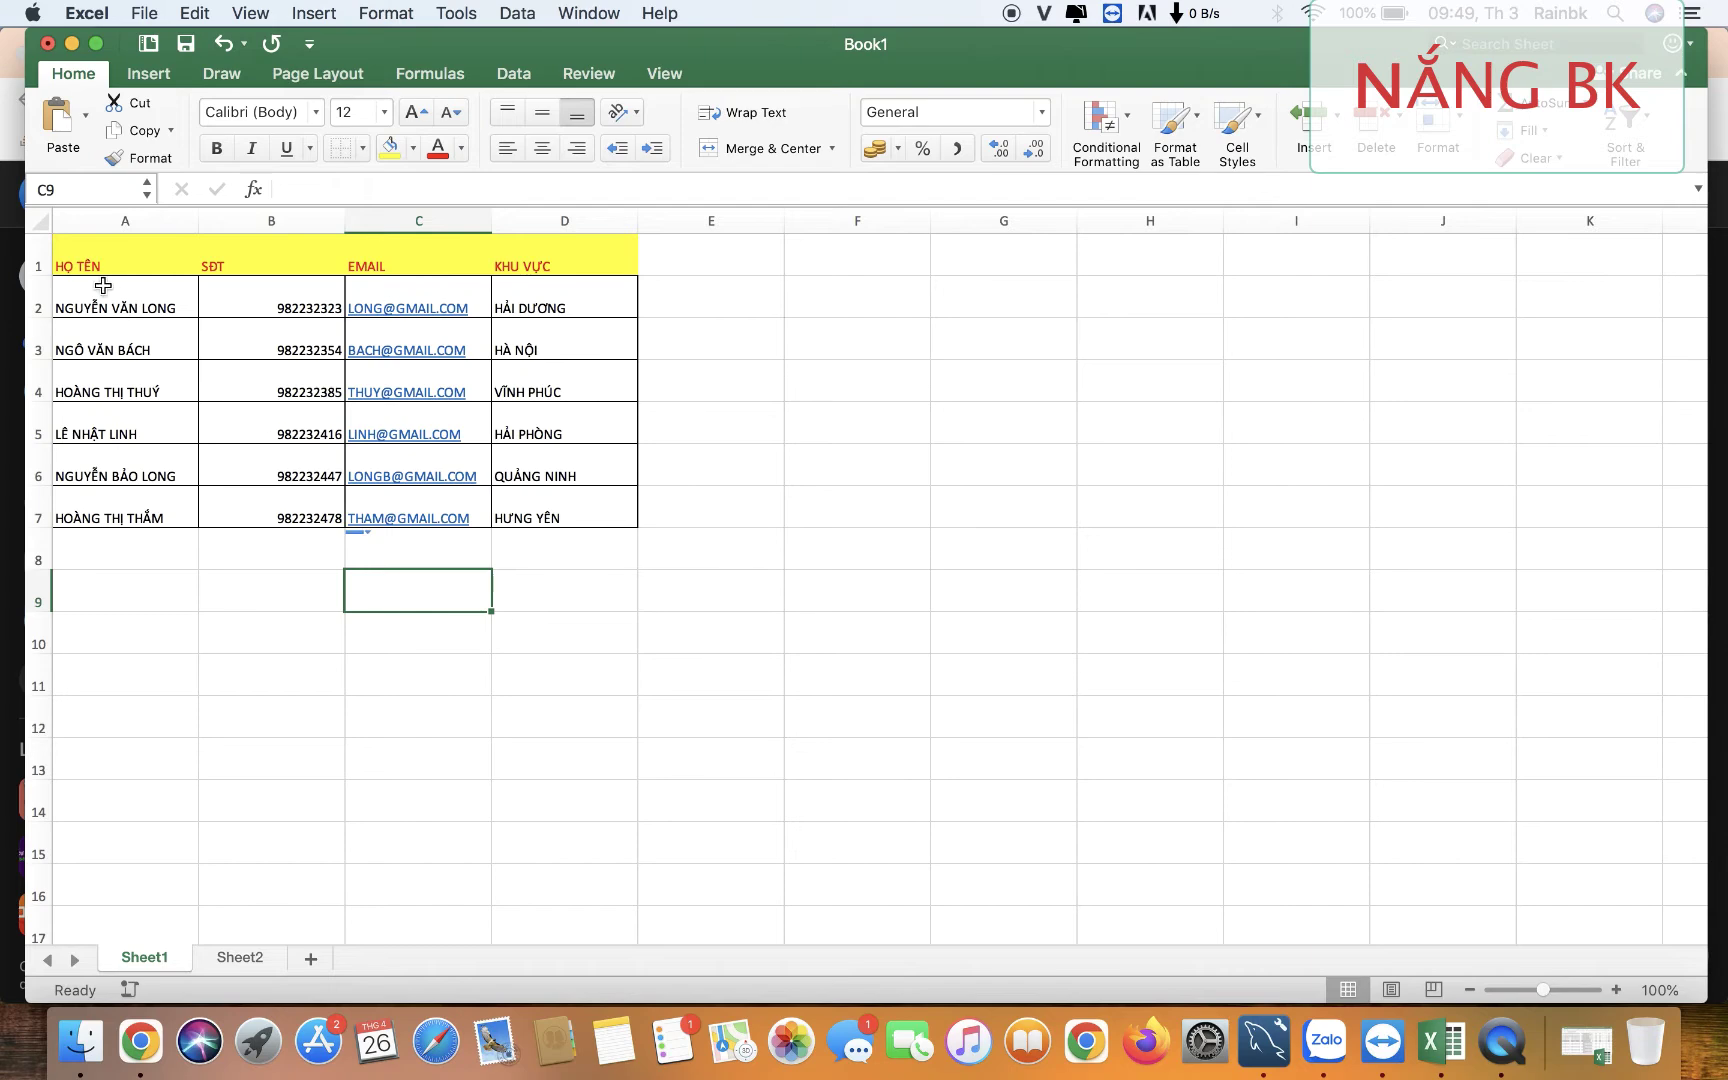
left_click_drag(103, 286, 598, 515)
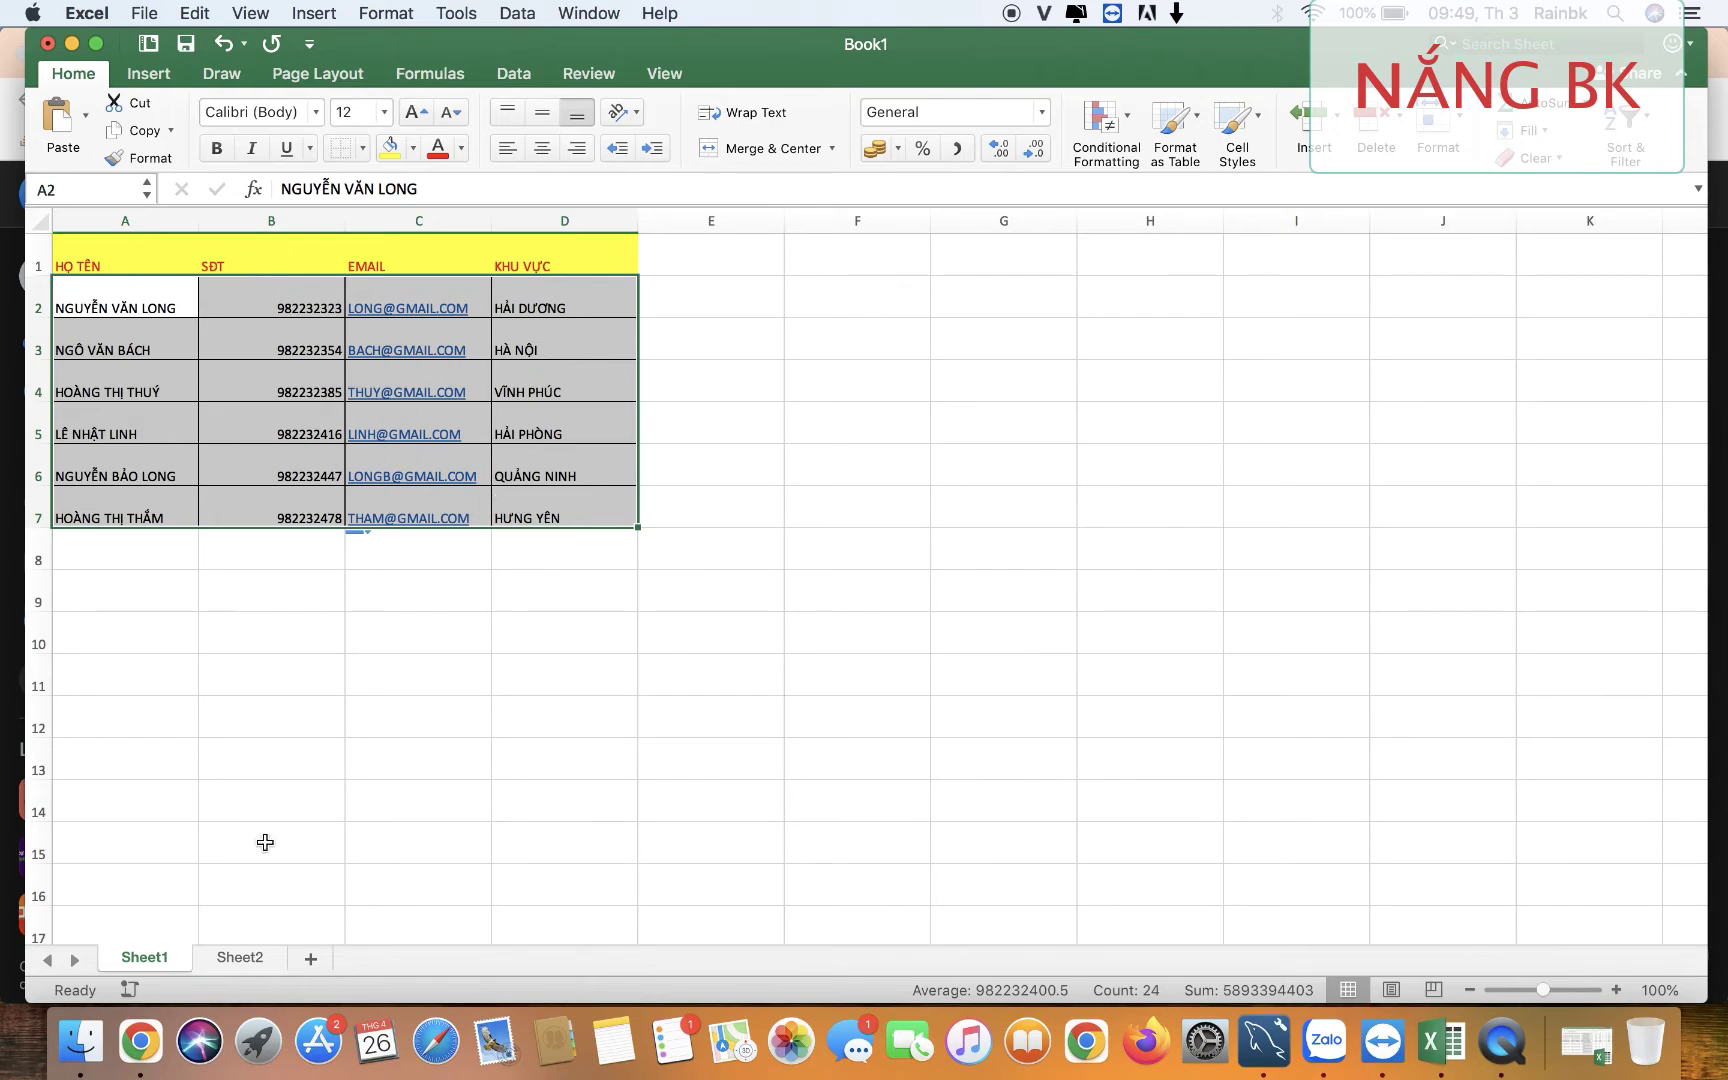
left_click(238, 955)
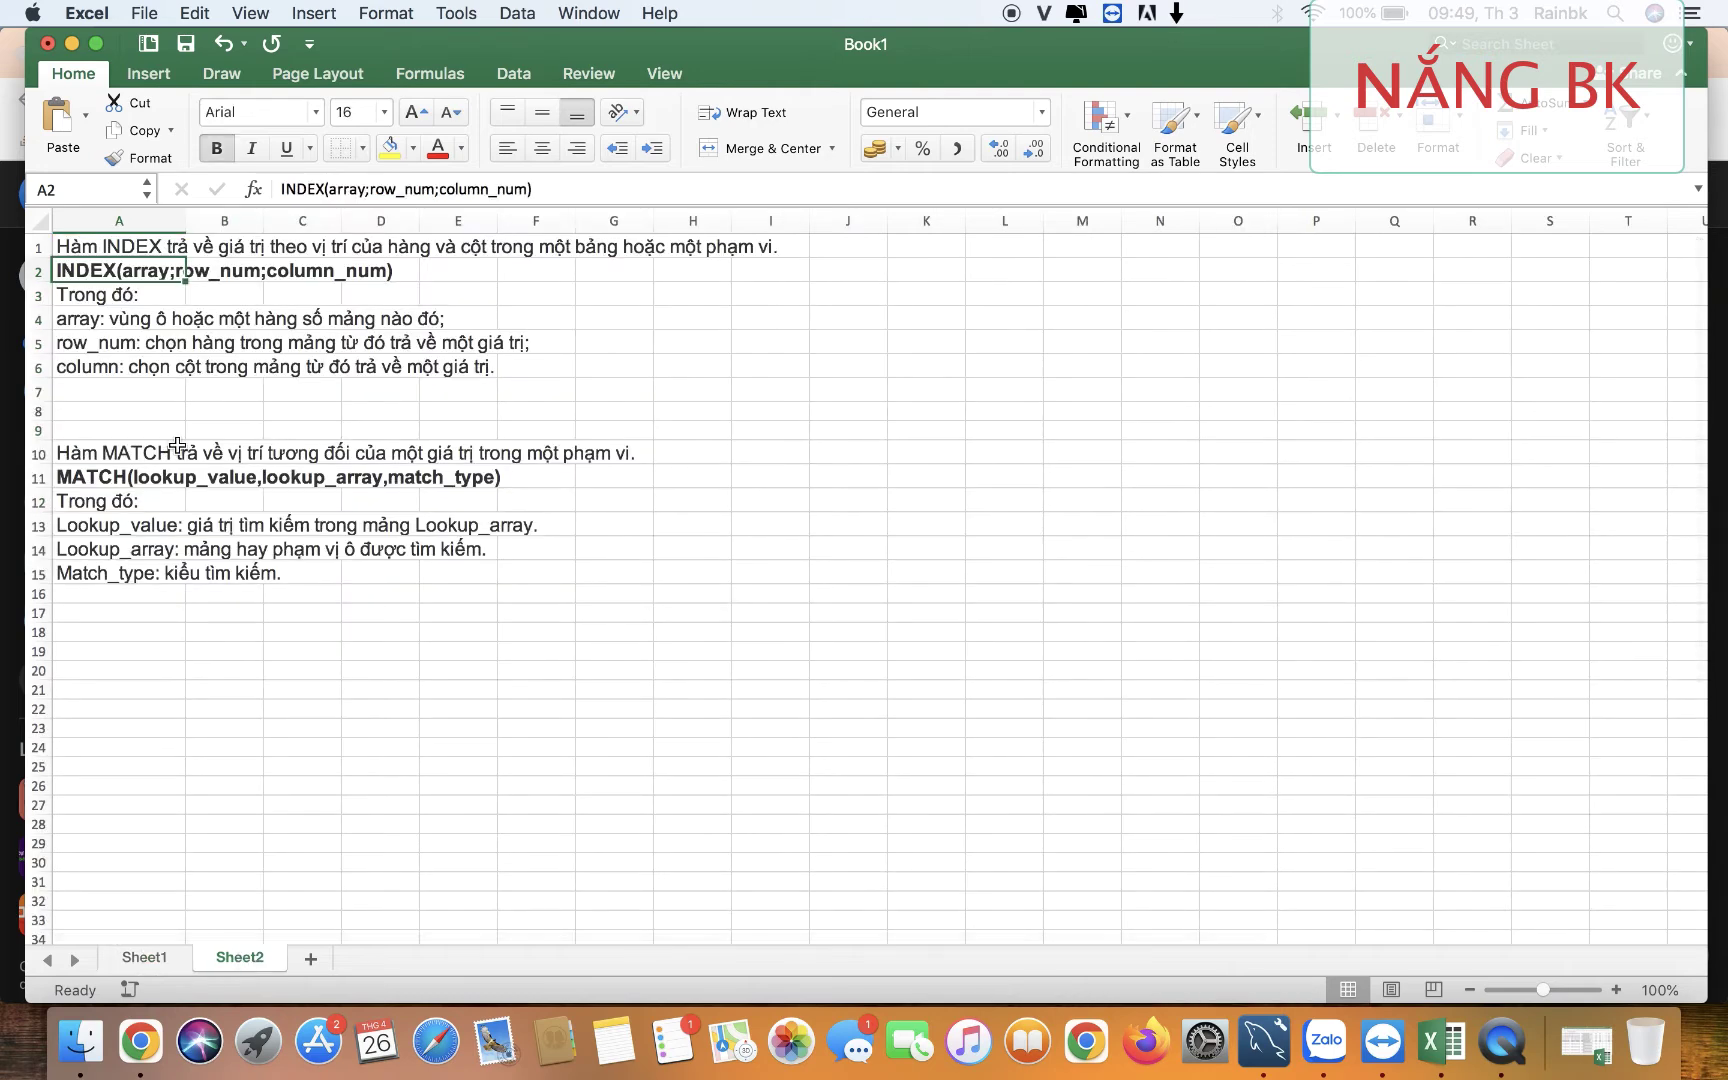
left_click(236, 270)
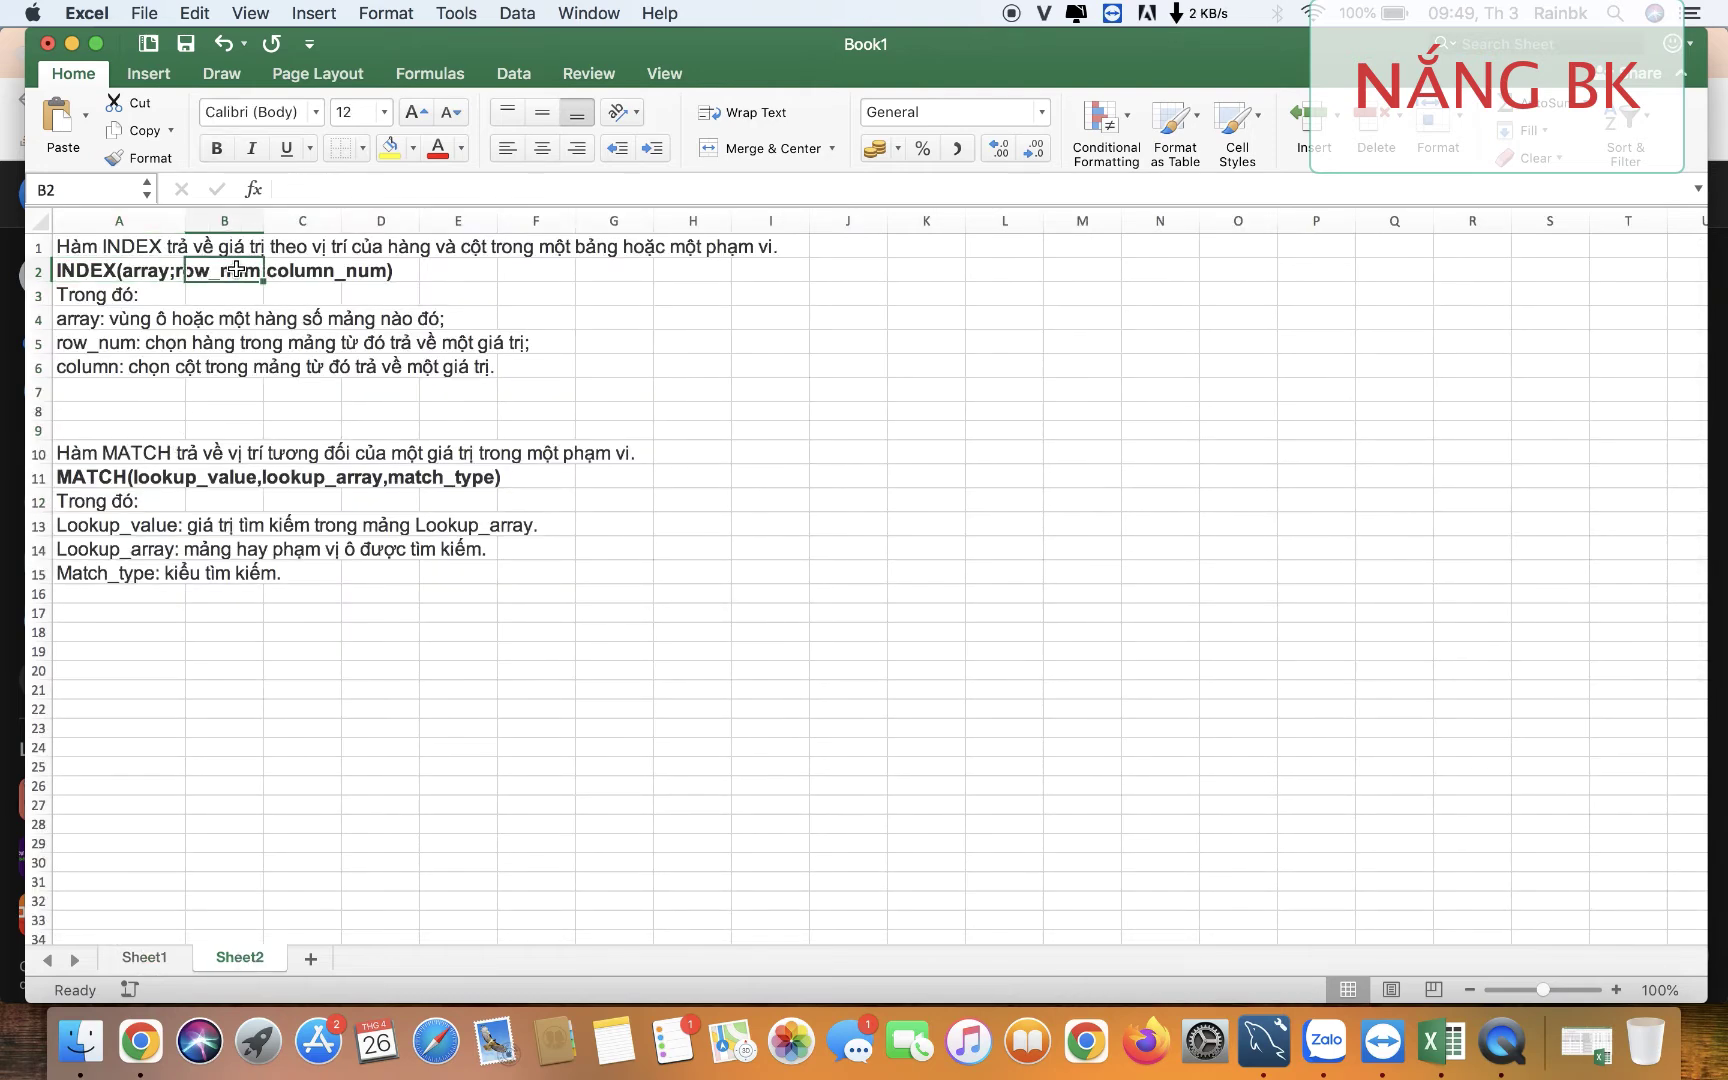
left_click(148, 958)
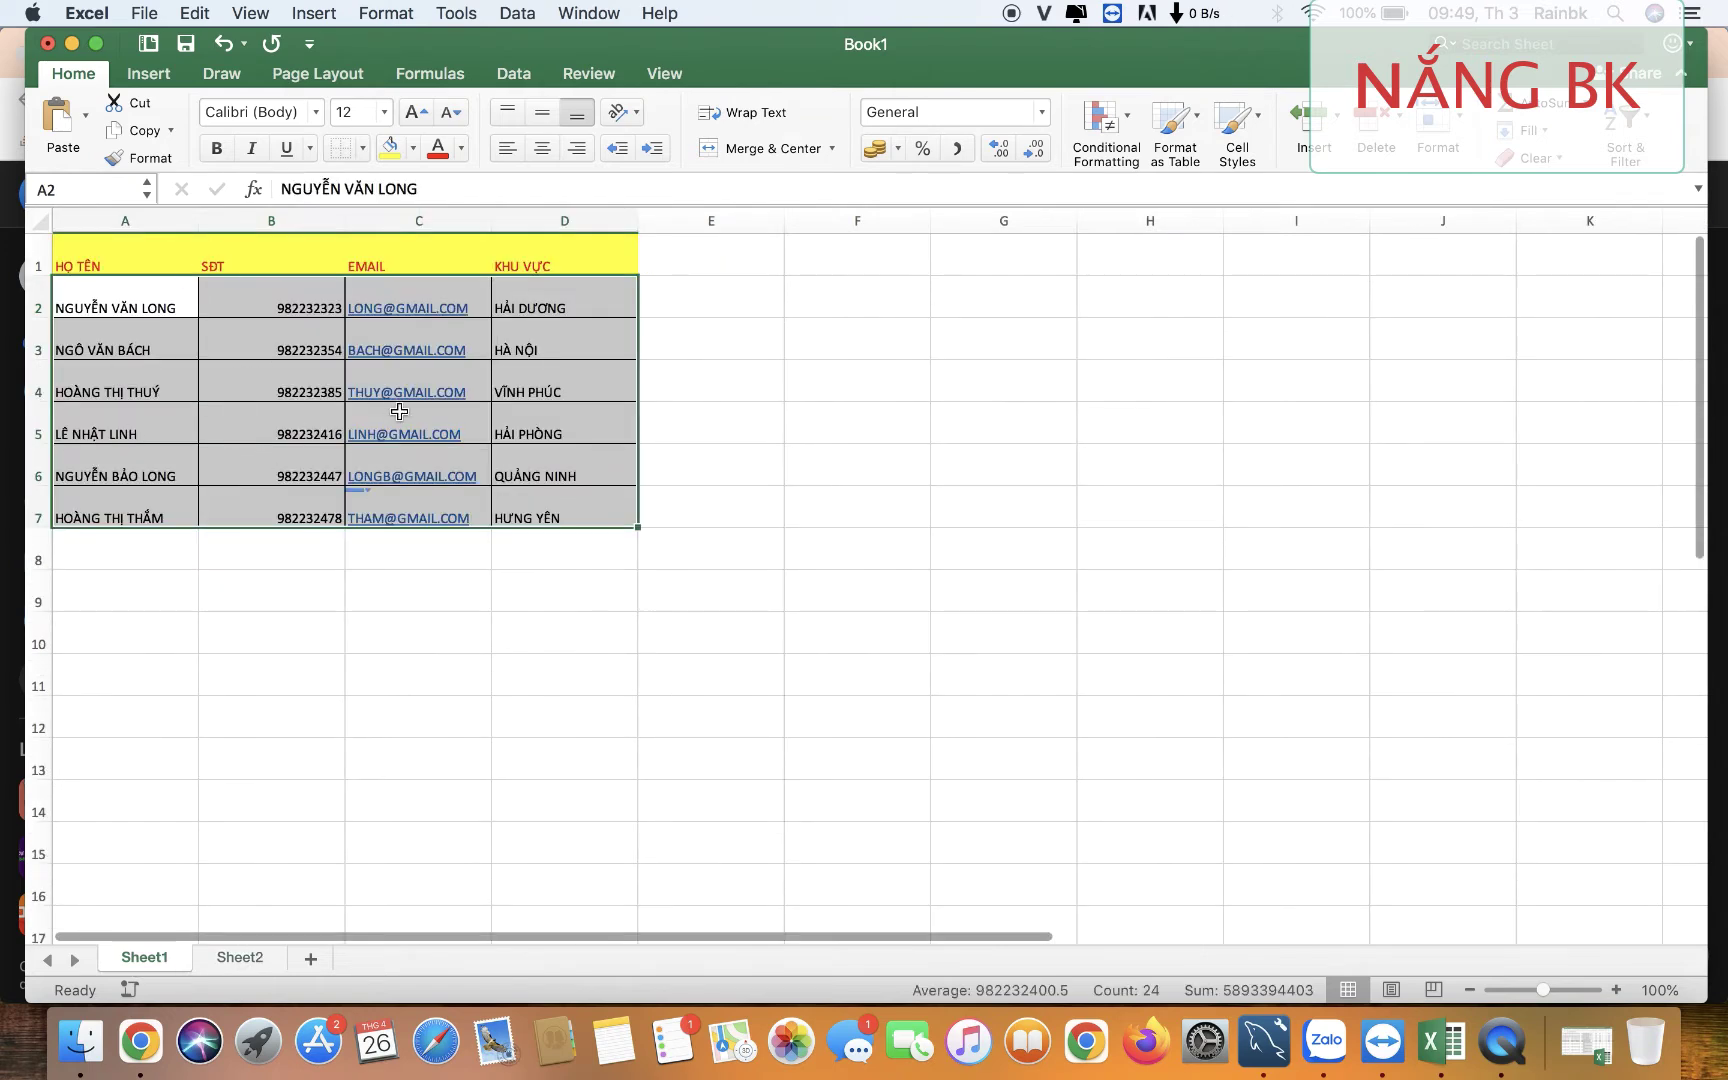
left_click(612, 519)
left_click_drag(100, 305, 584, 518)
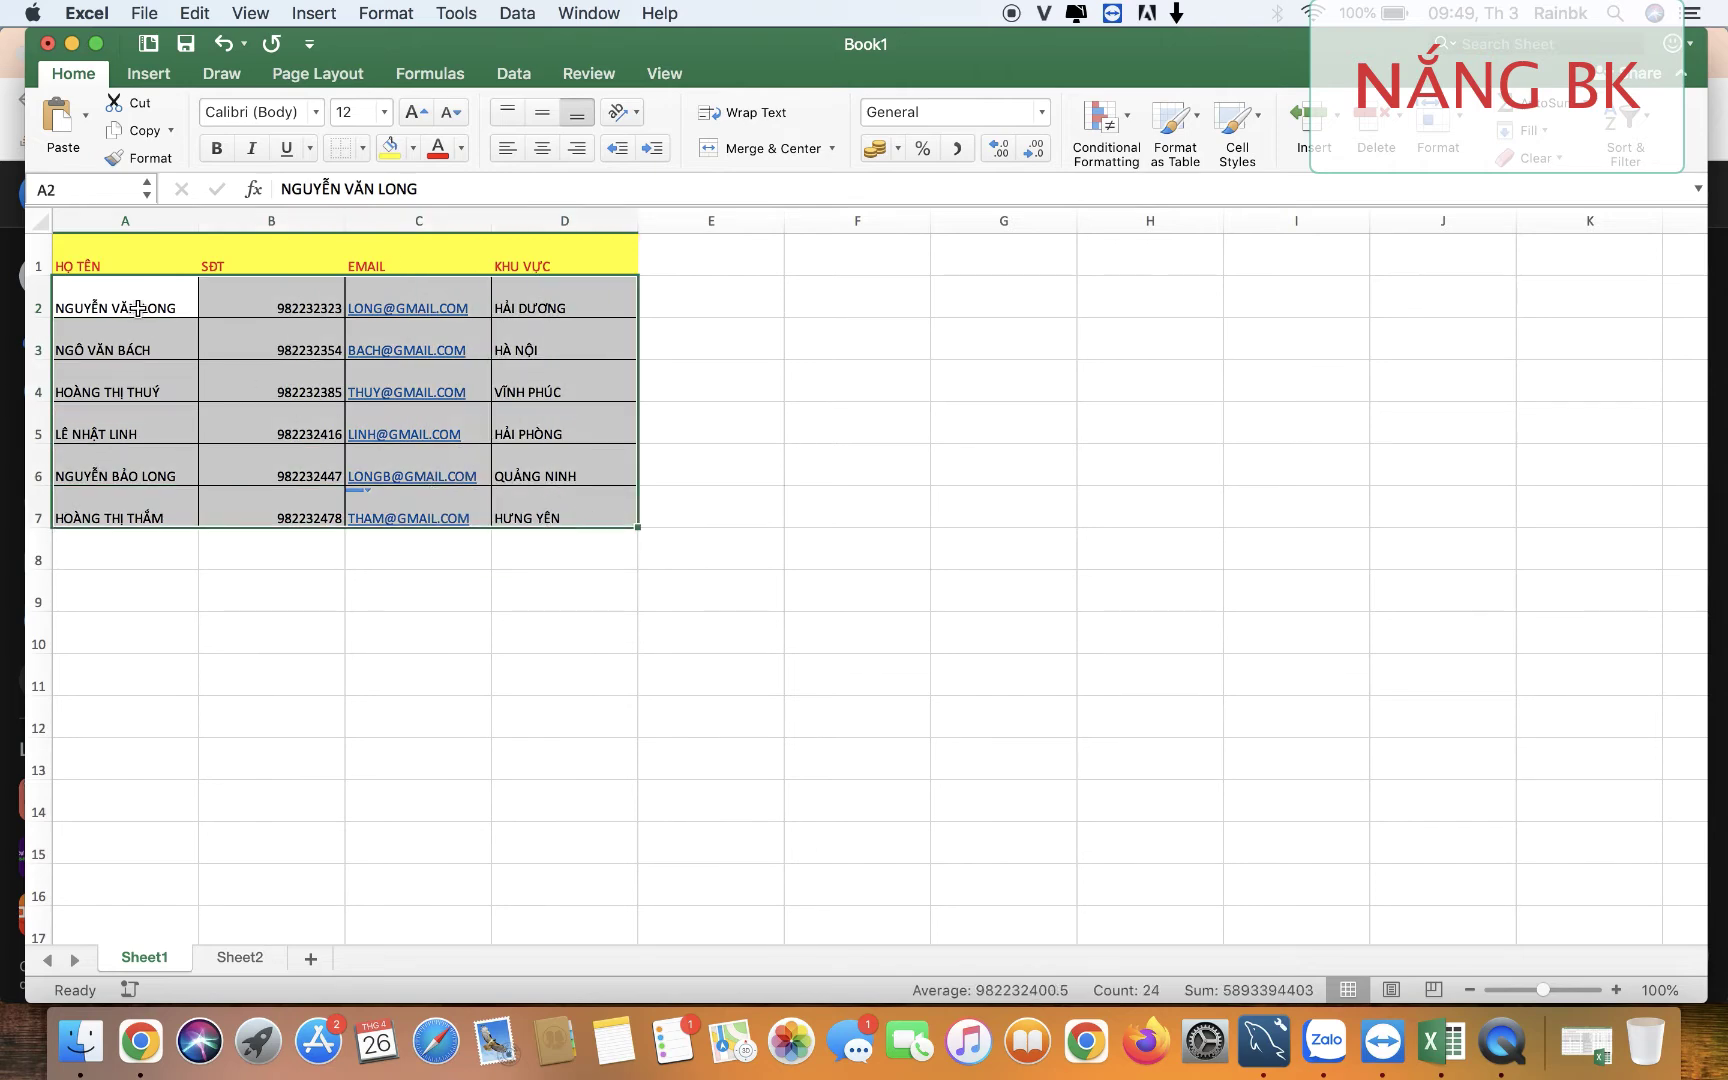
left_click_drag(38, 292, 38, 292)
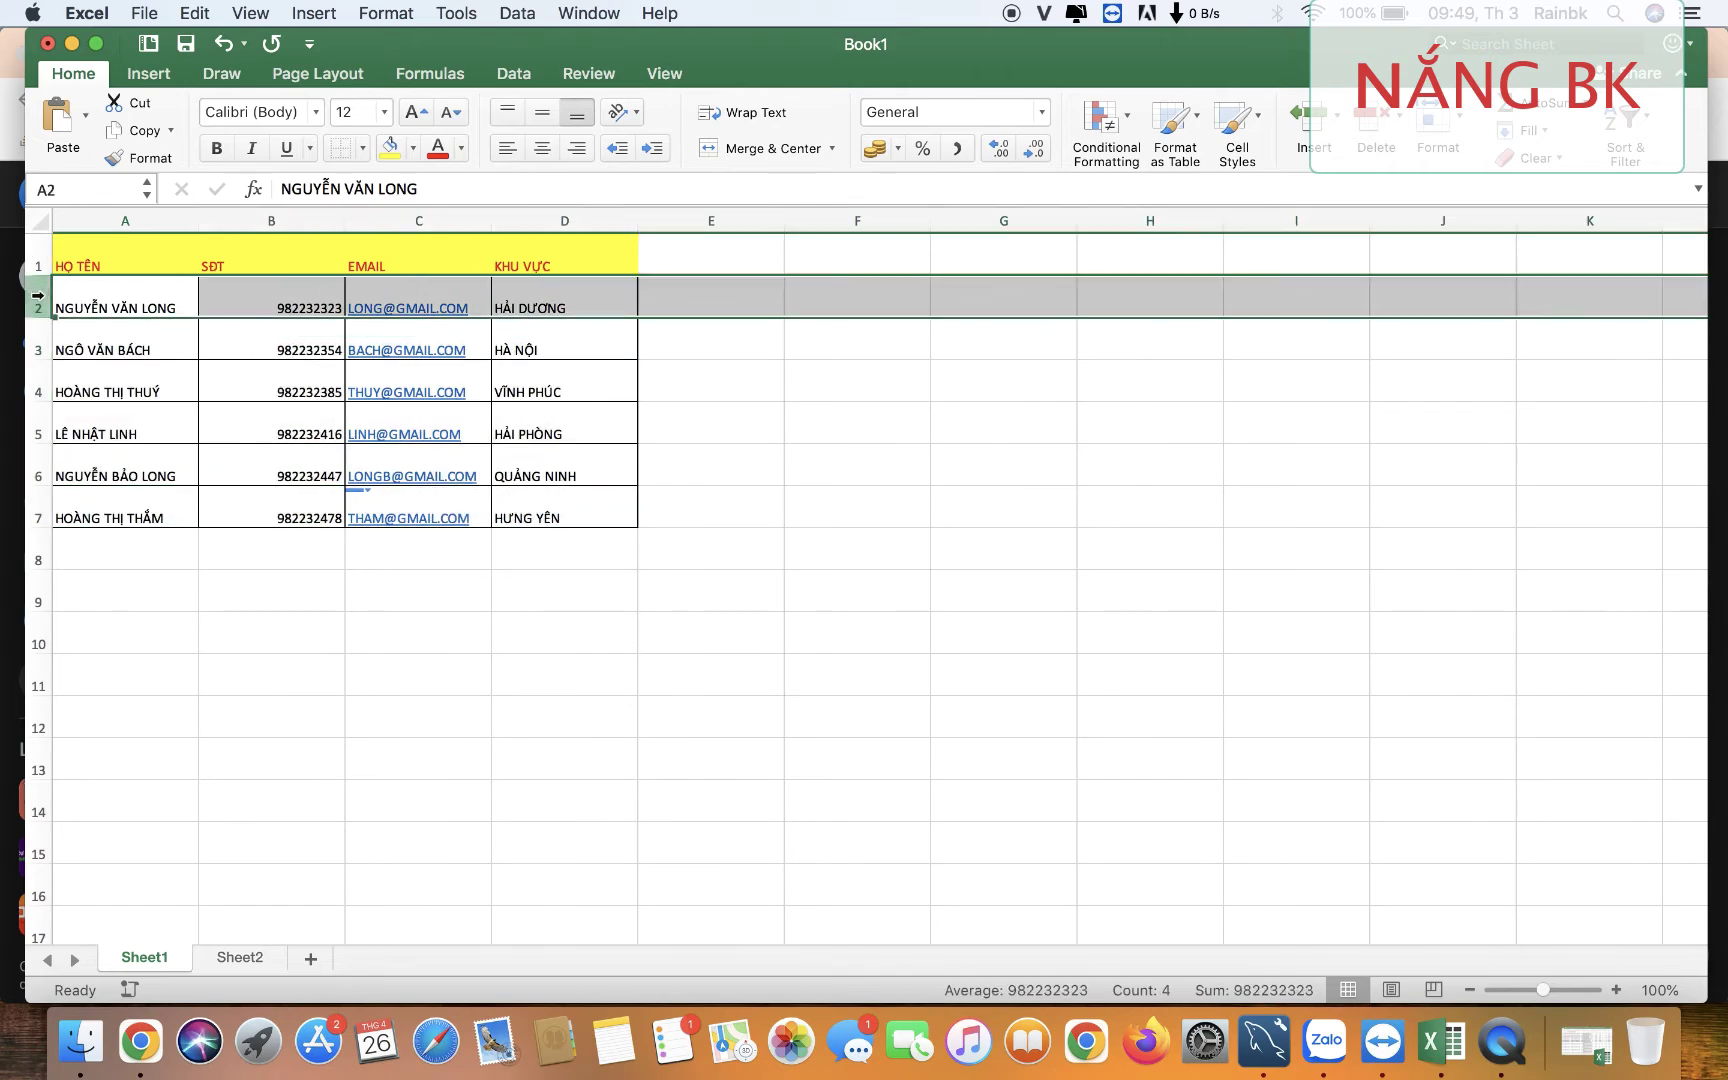
left_click(38, 340)
left_click(90, 392)
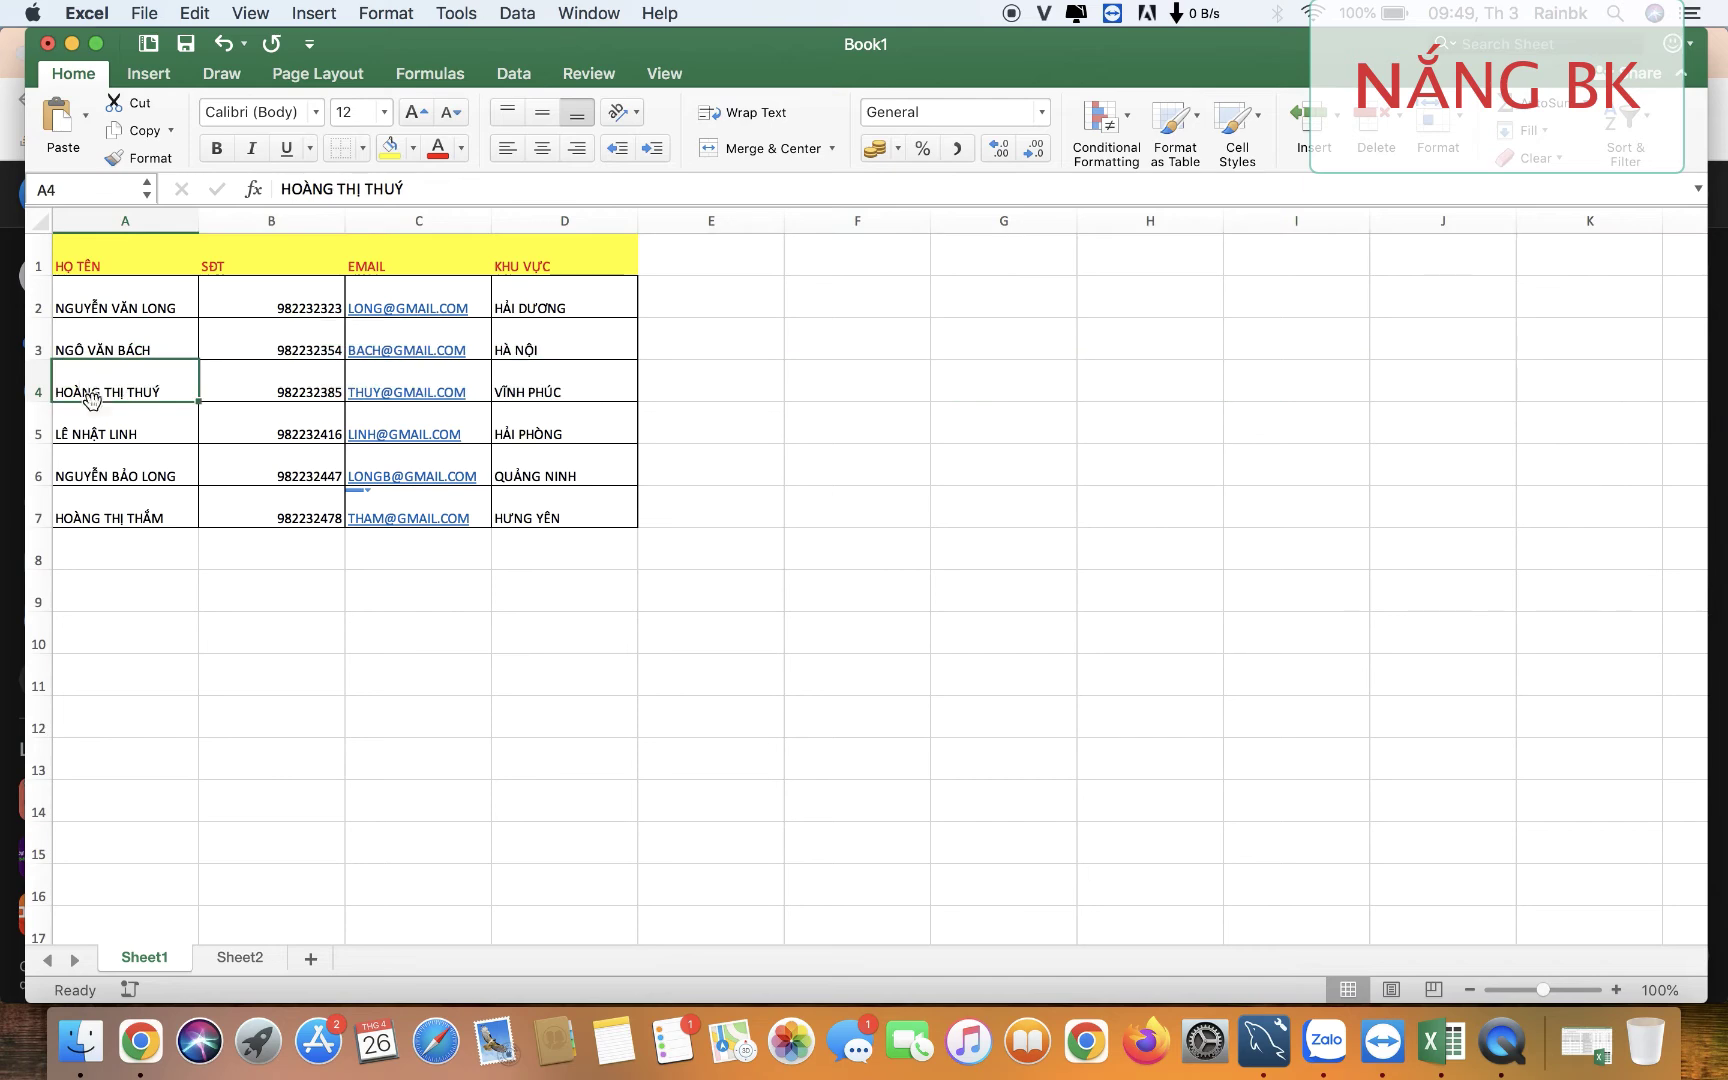
left_click(90, 434)
left_click(95, 474)
left_click(94, 498)
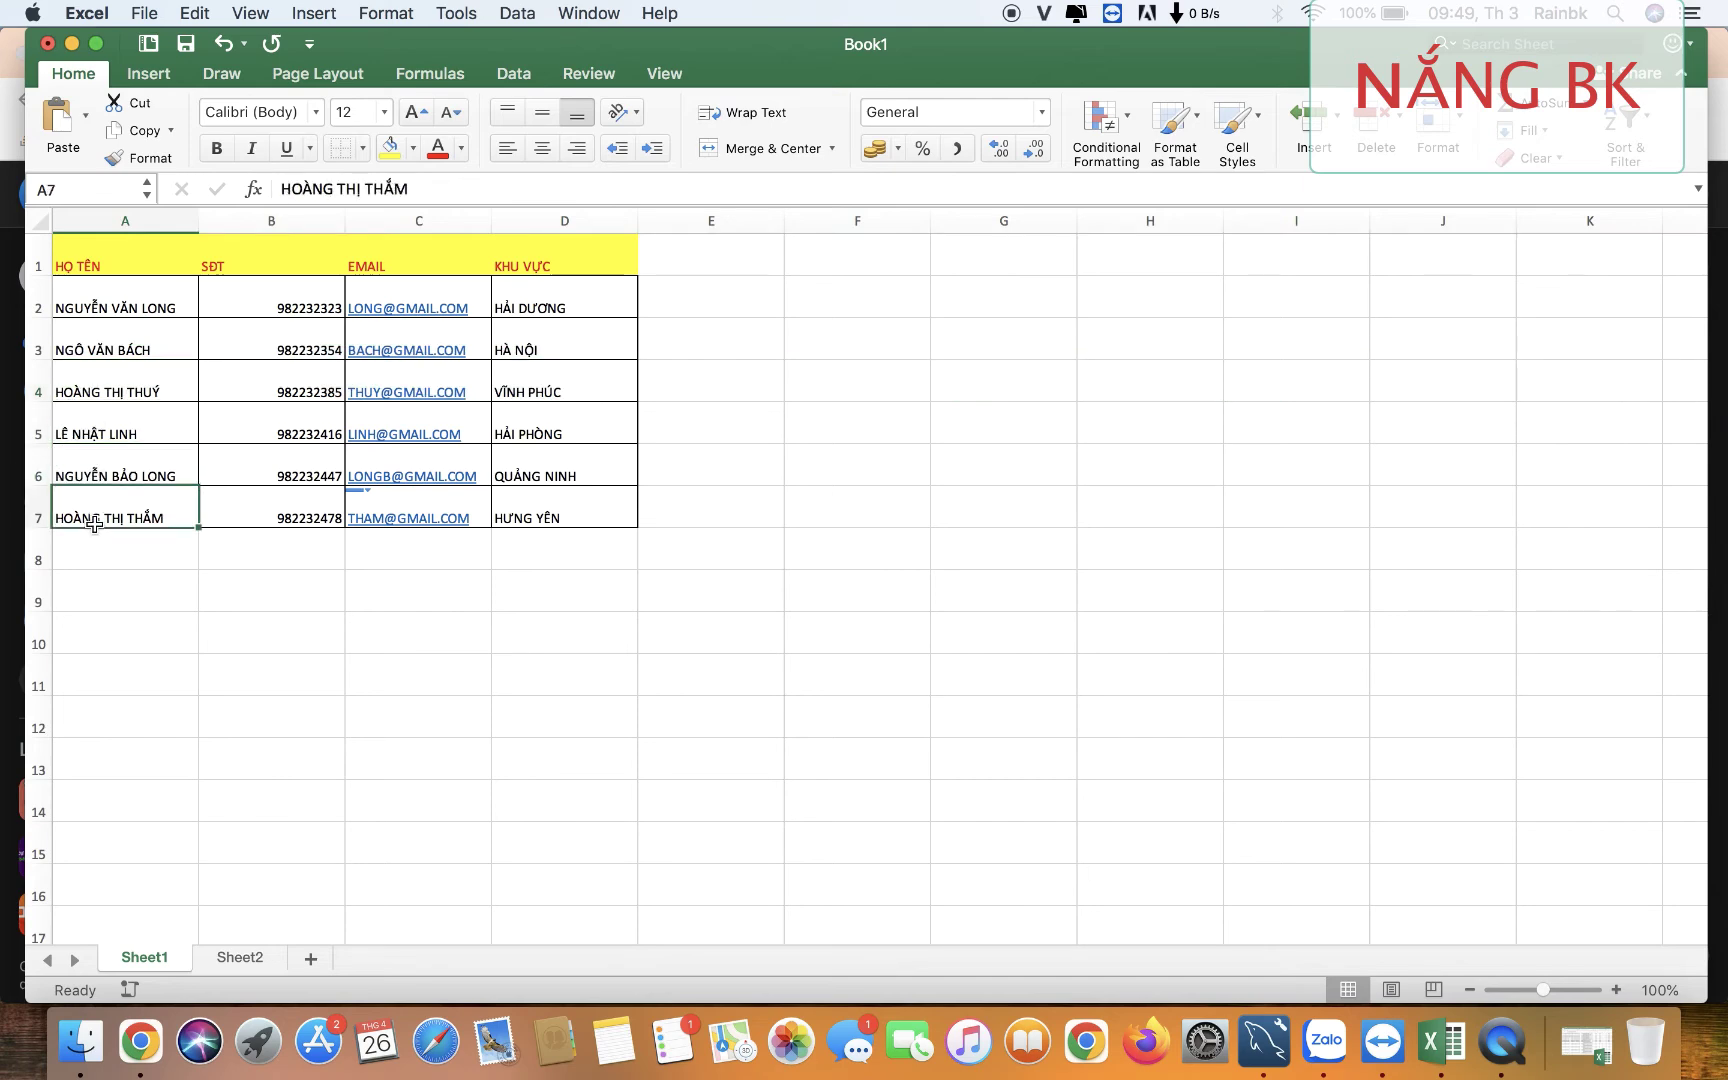
left_click(245, 957)
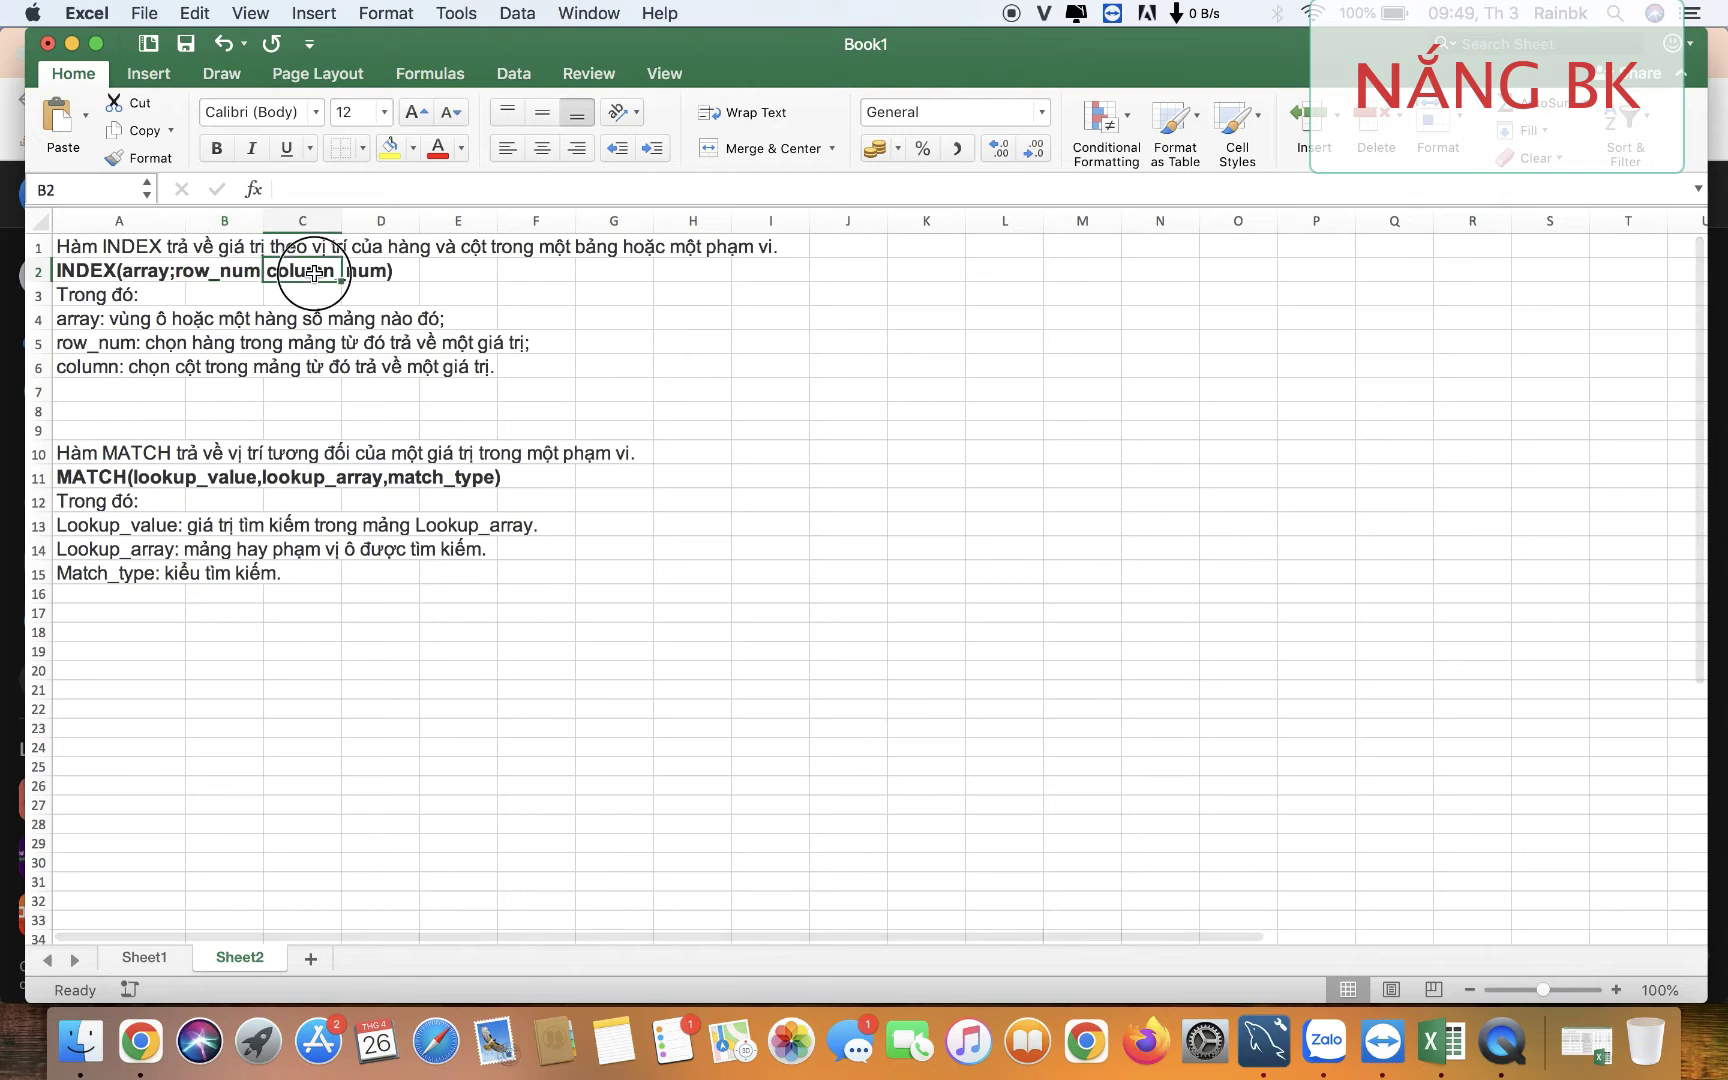
left_click(360, 297)
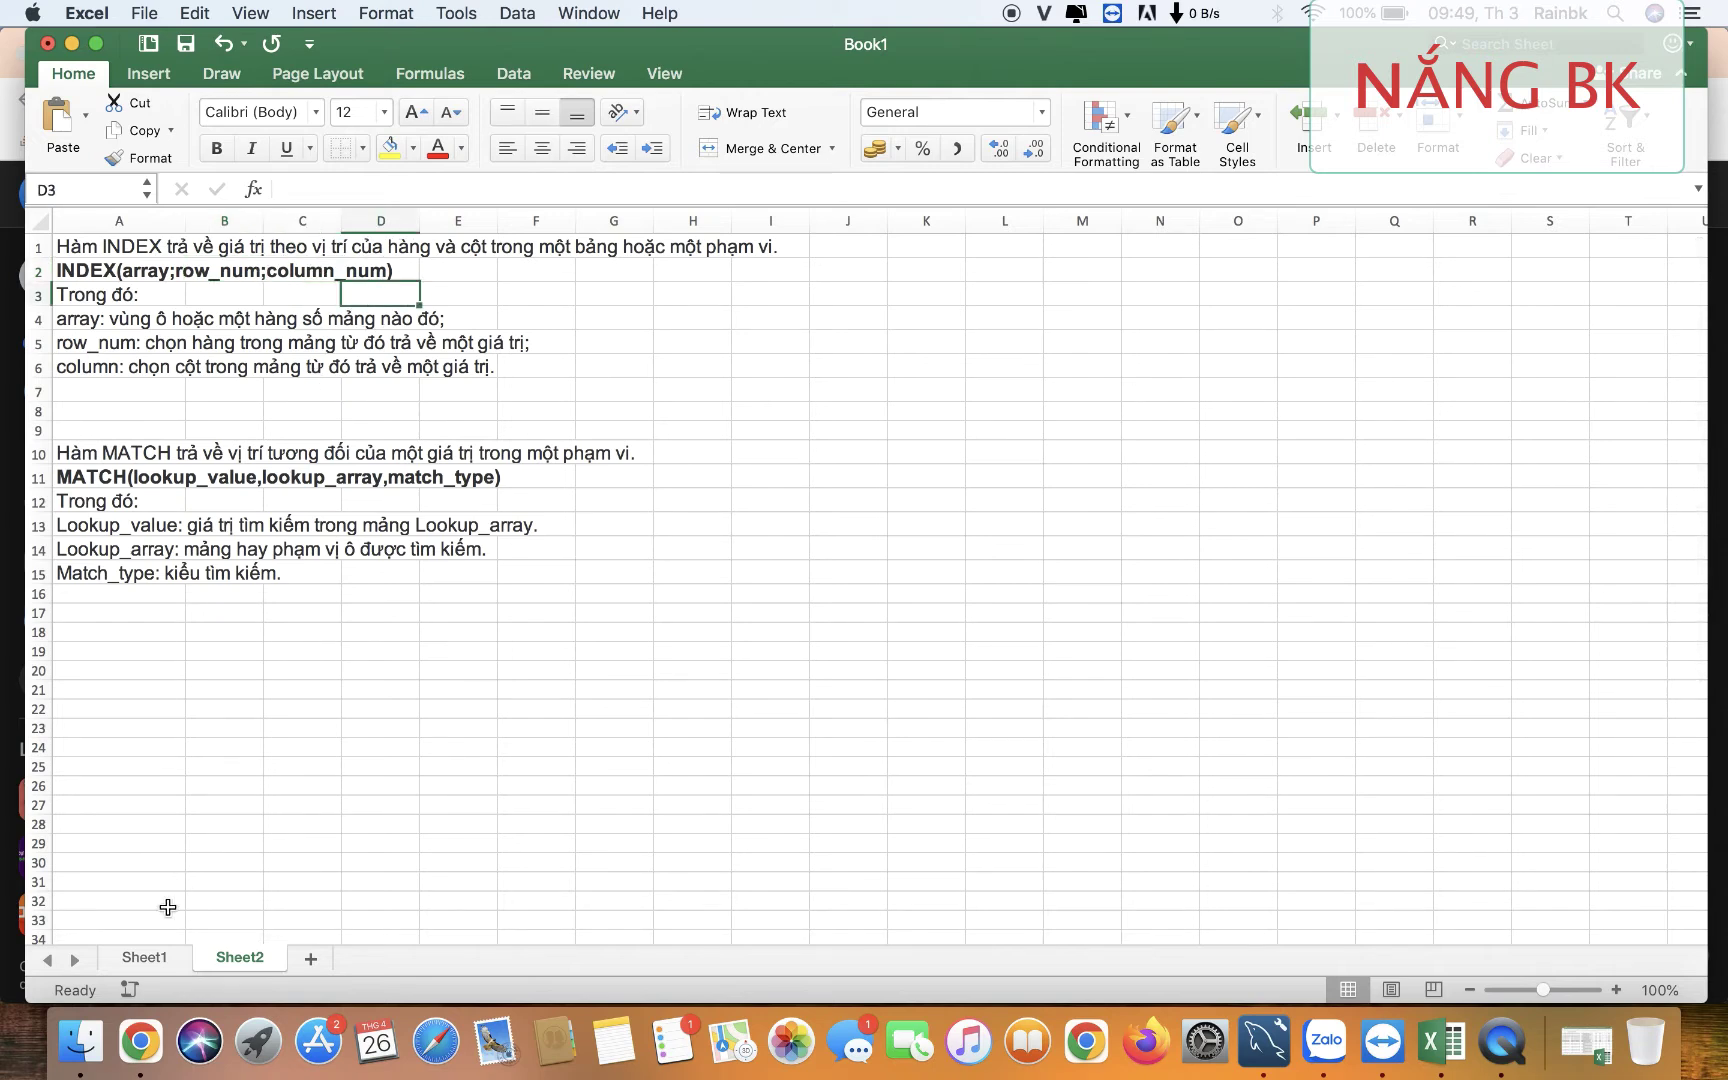
left_click(144, 957)
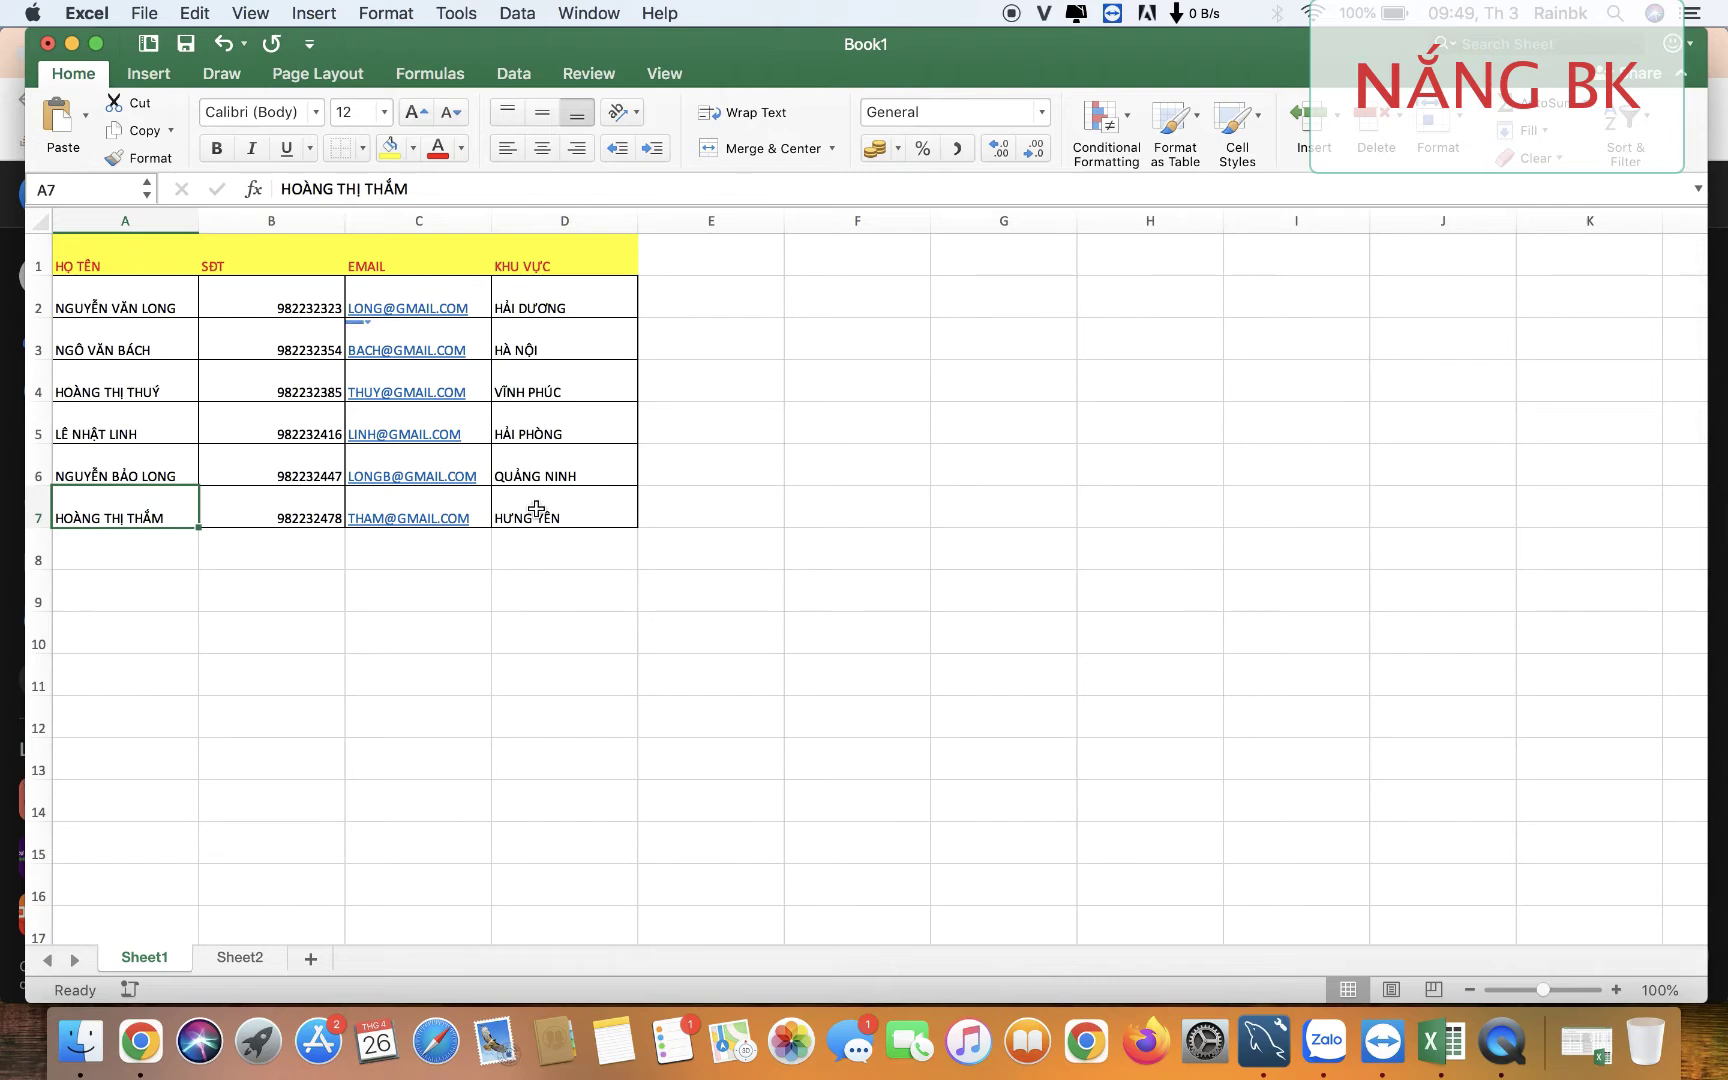
left_click_drag(108, 290, 576, 492)
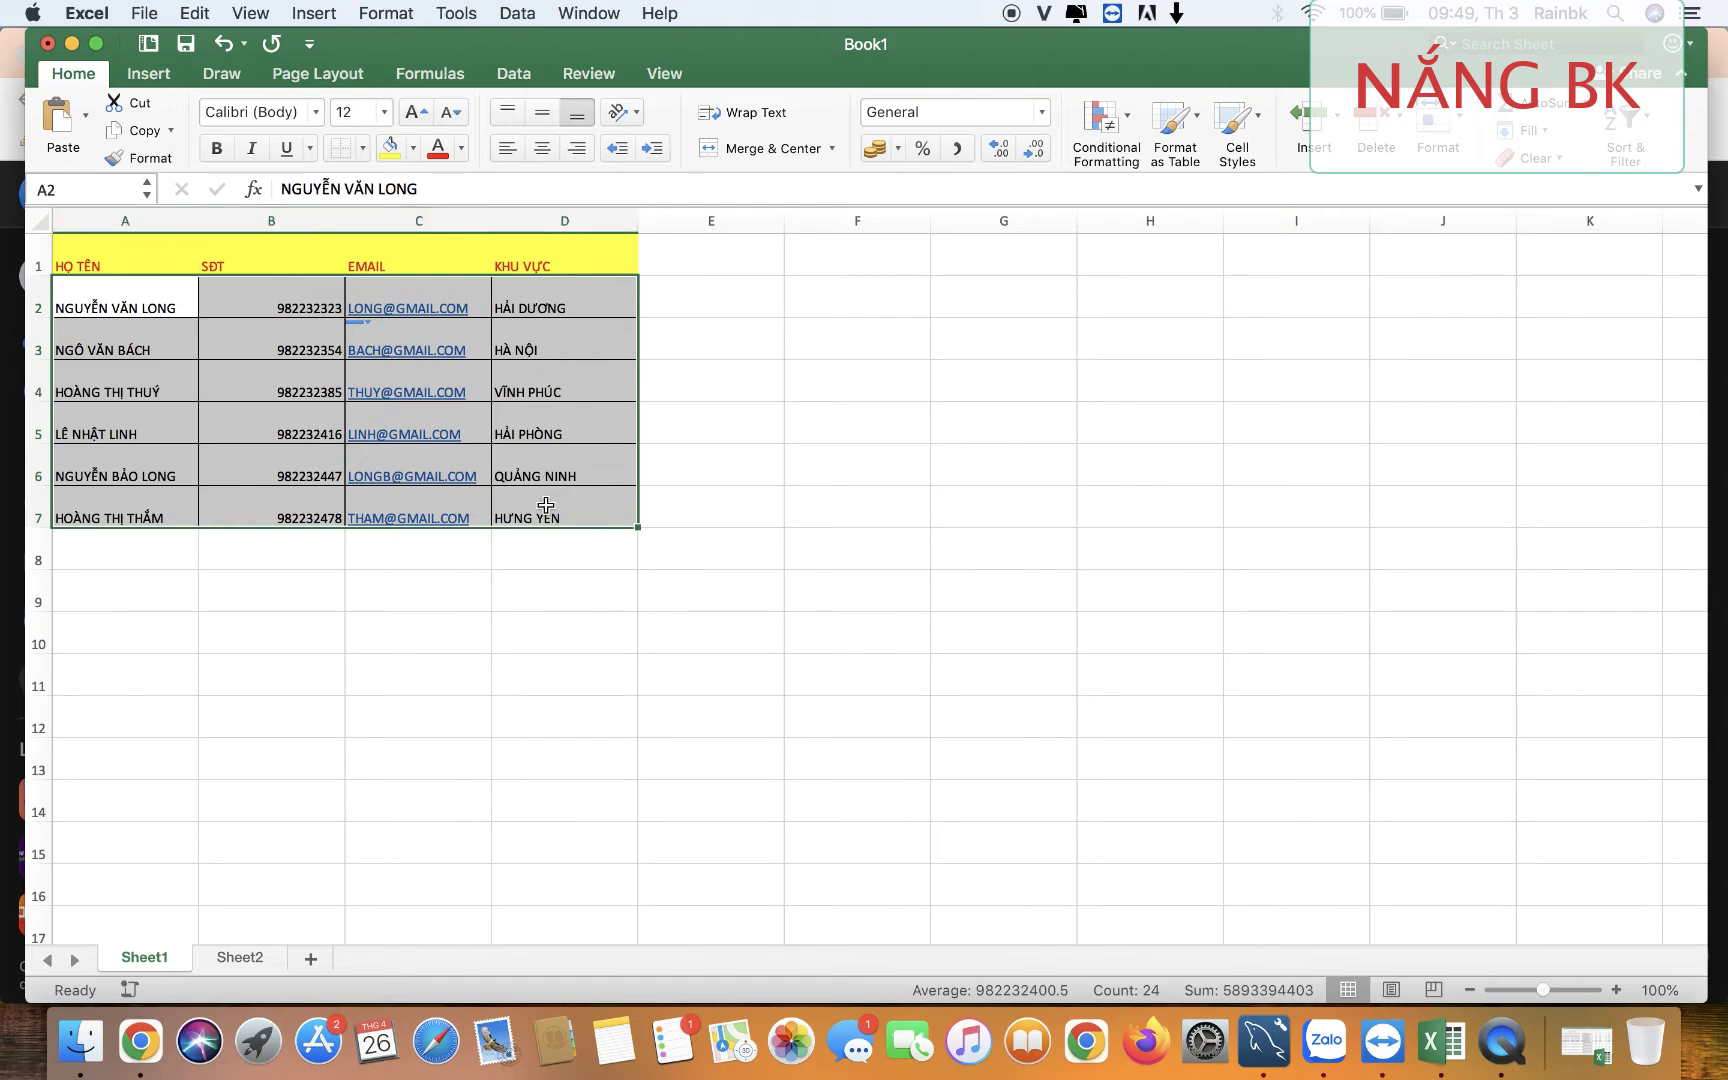
left_click(220, 950)
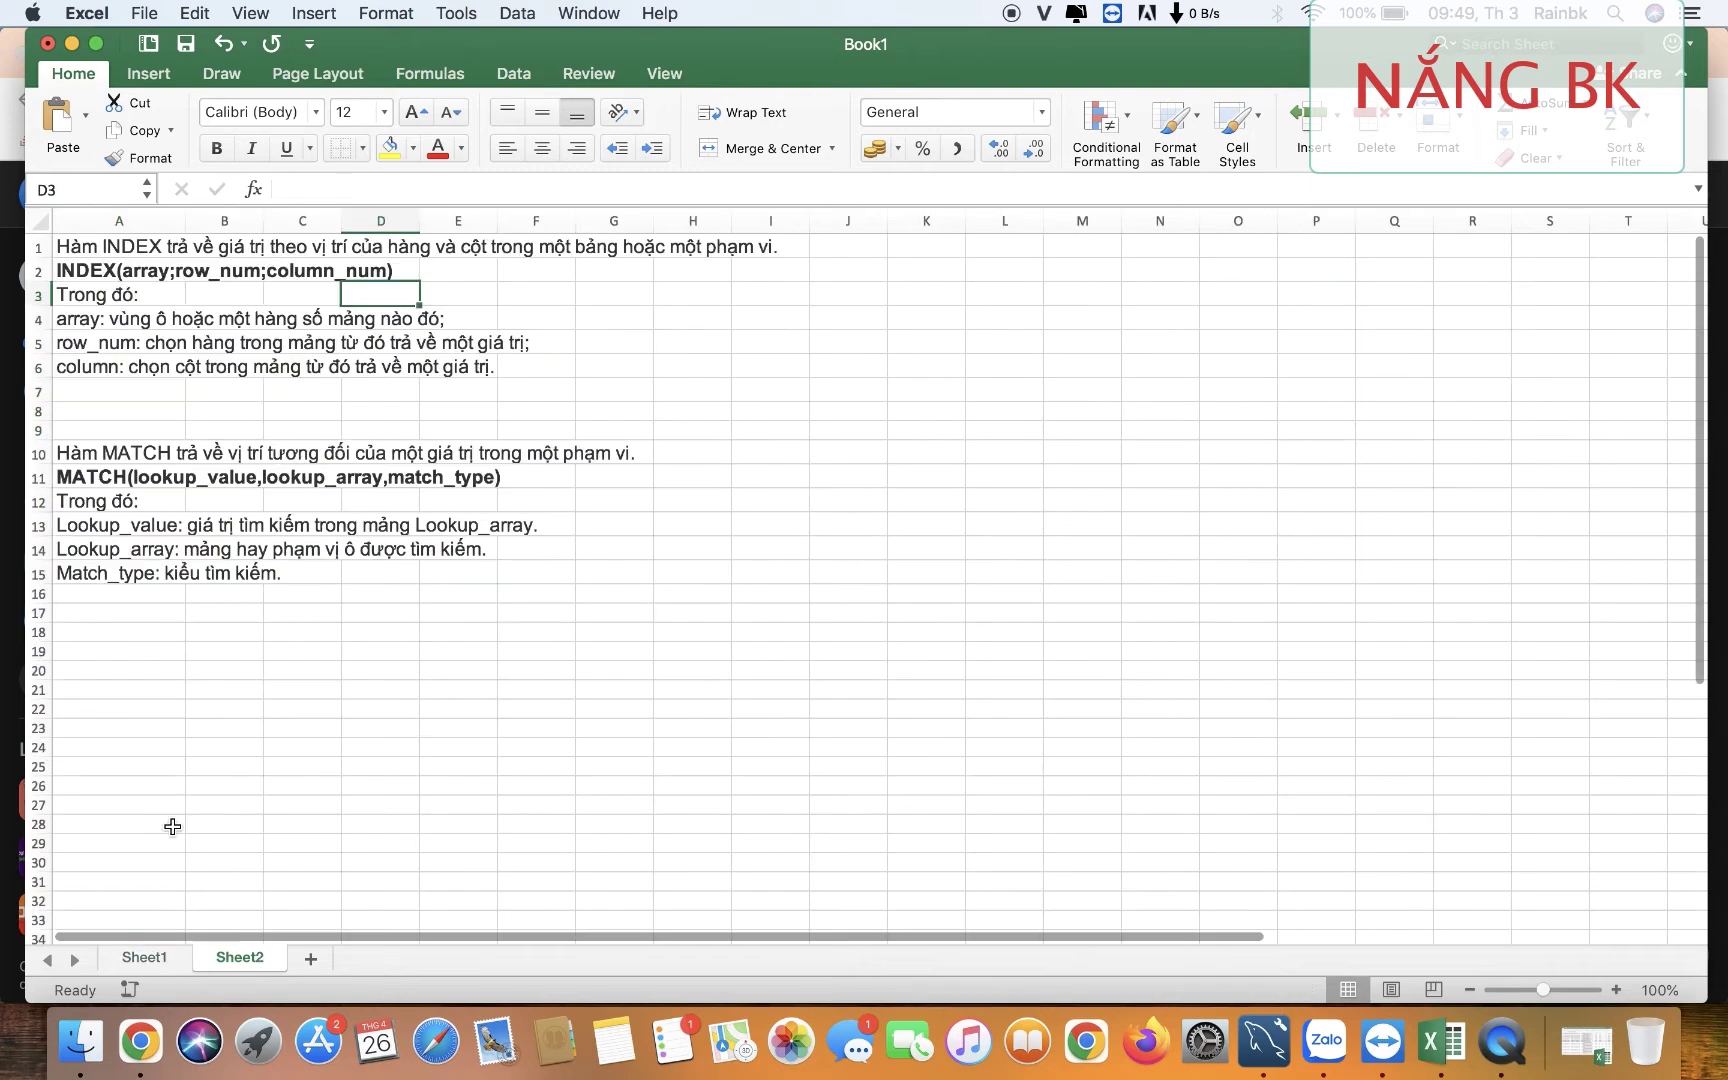
left_click(145, 958)
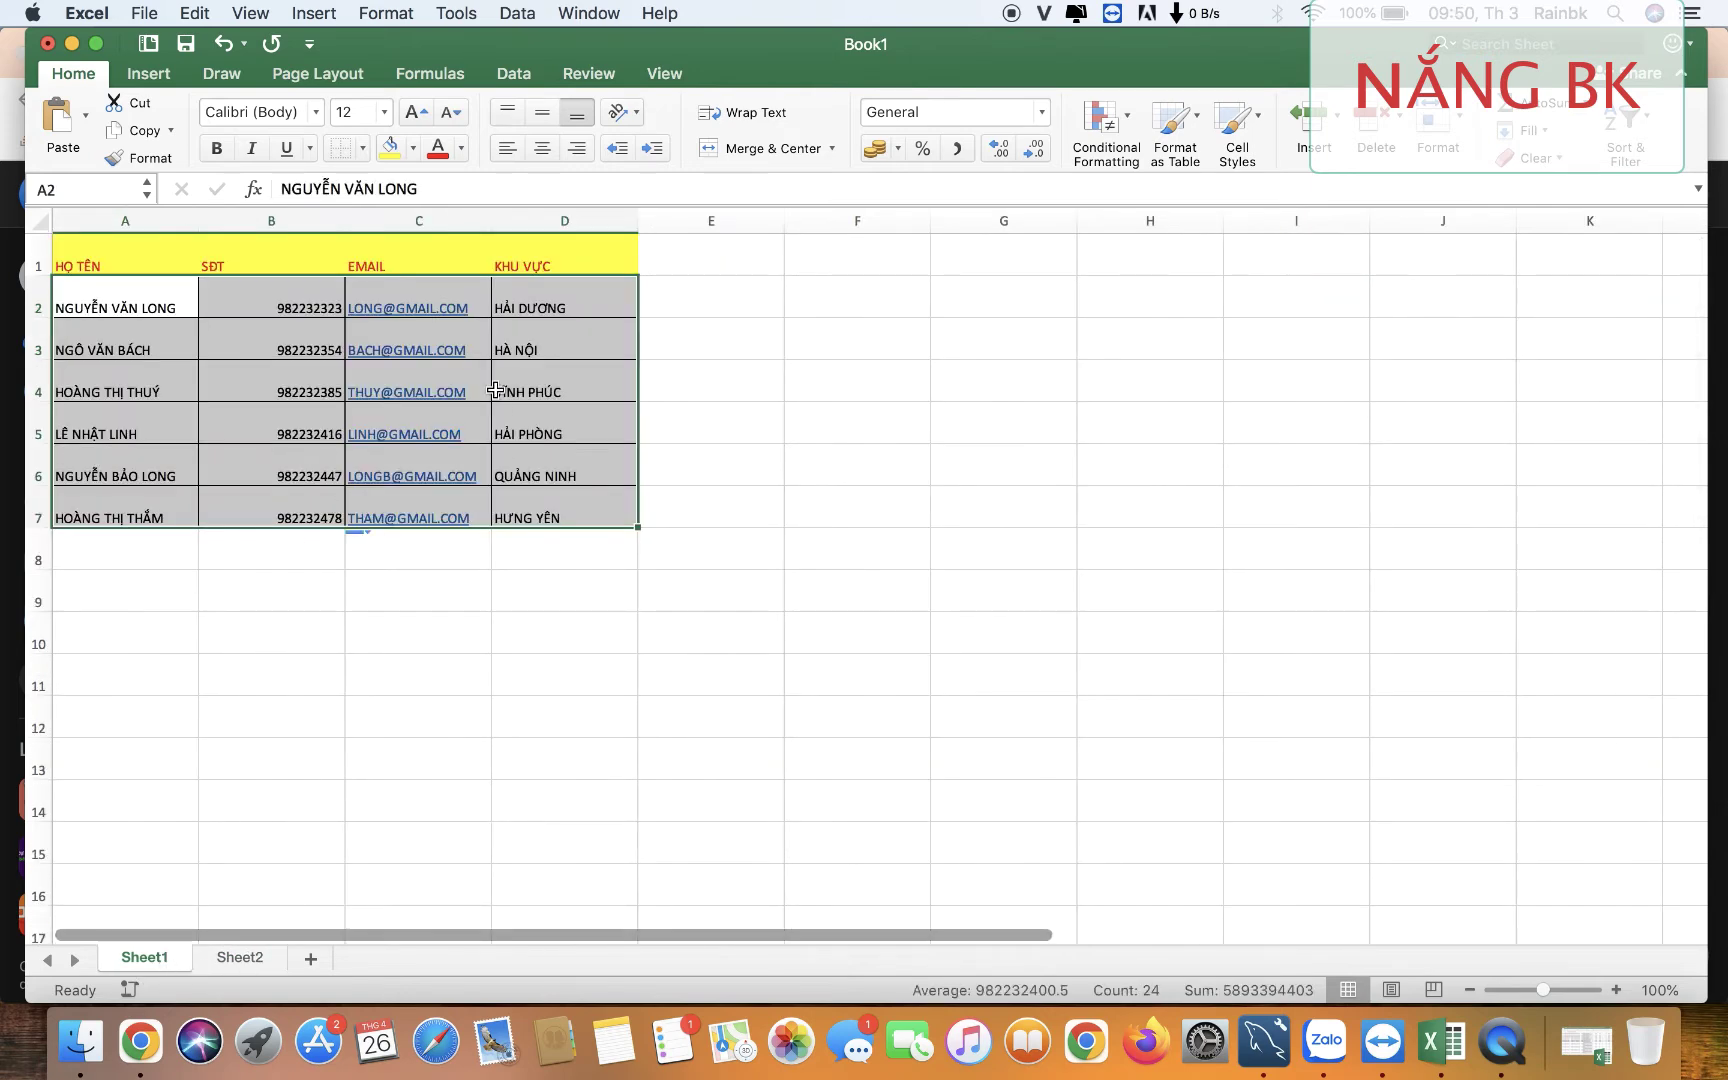
left_click(557, 222)
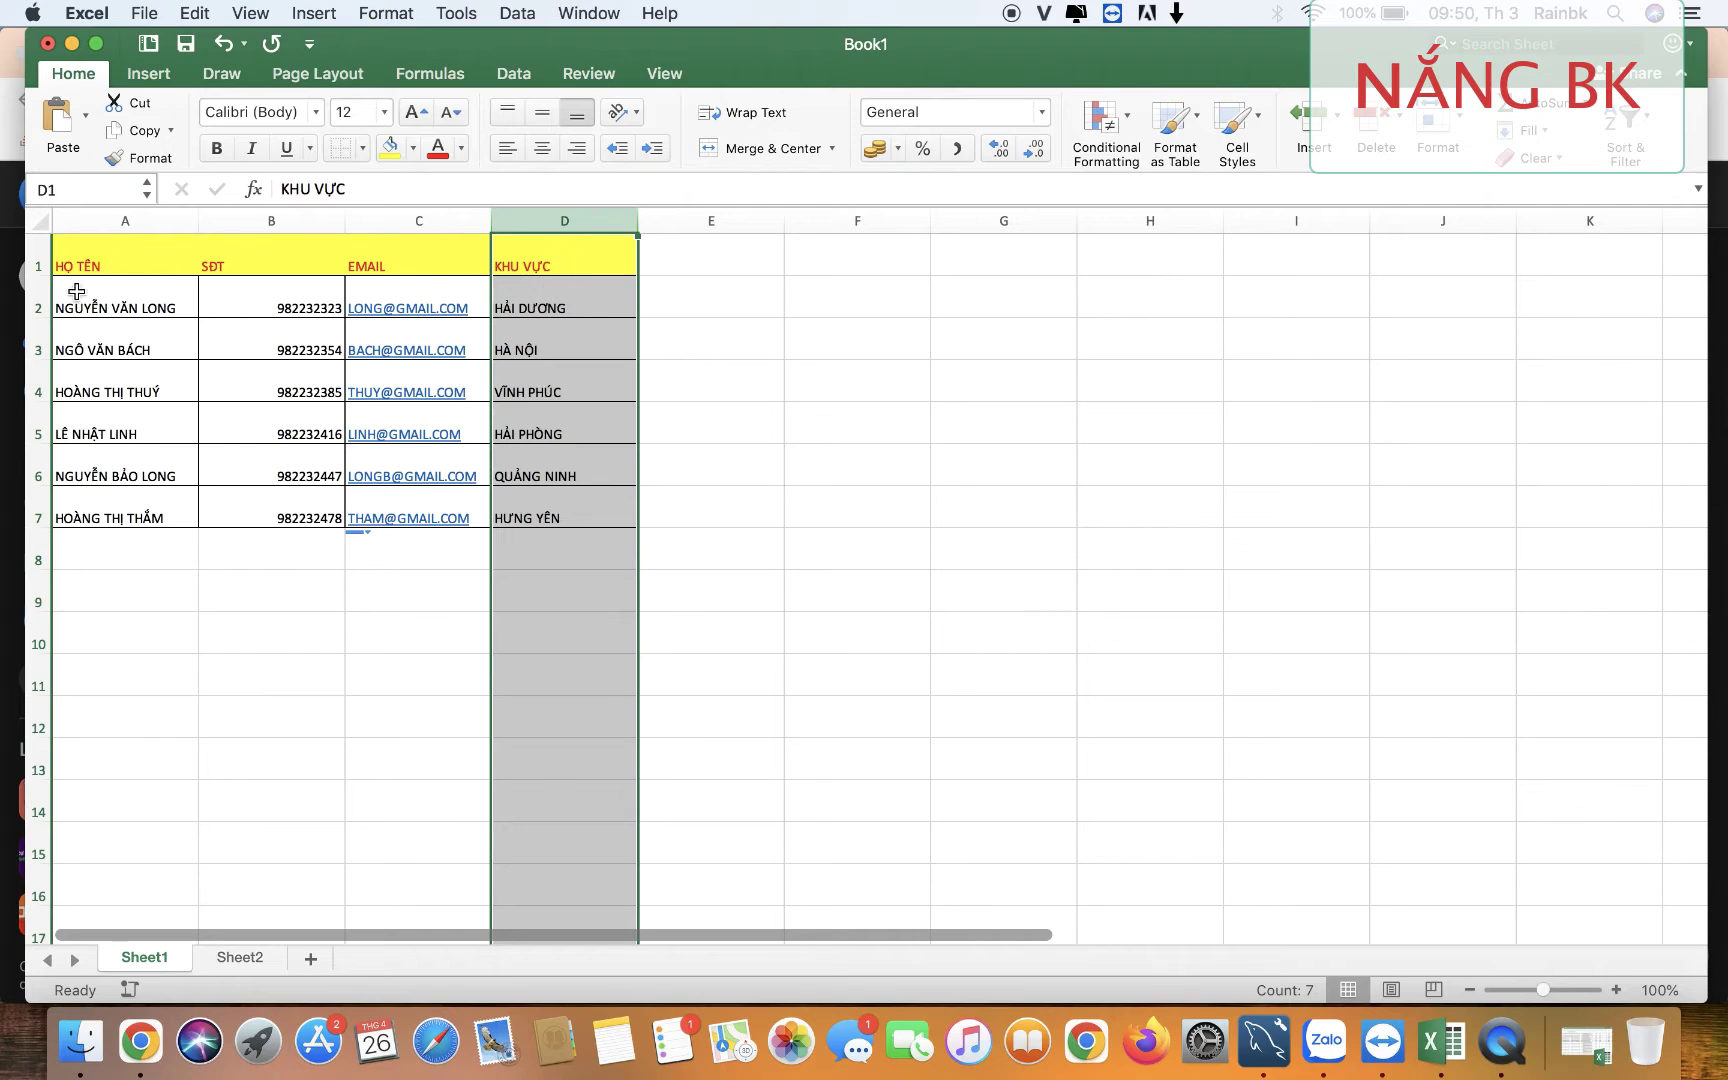
Step: Select the data range A2:D7, then each table column A through D in turn
left_click_drag(78, 293, 622, 518)
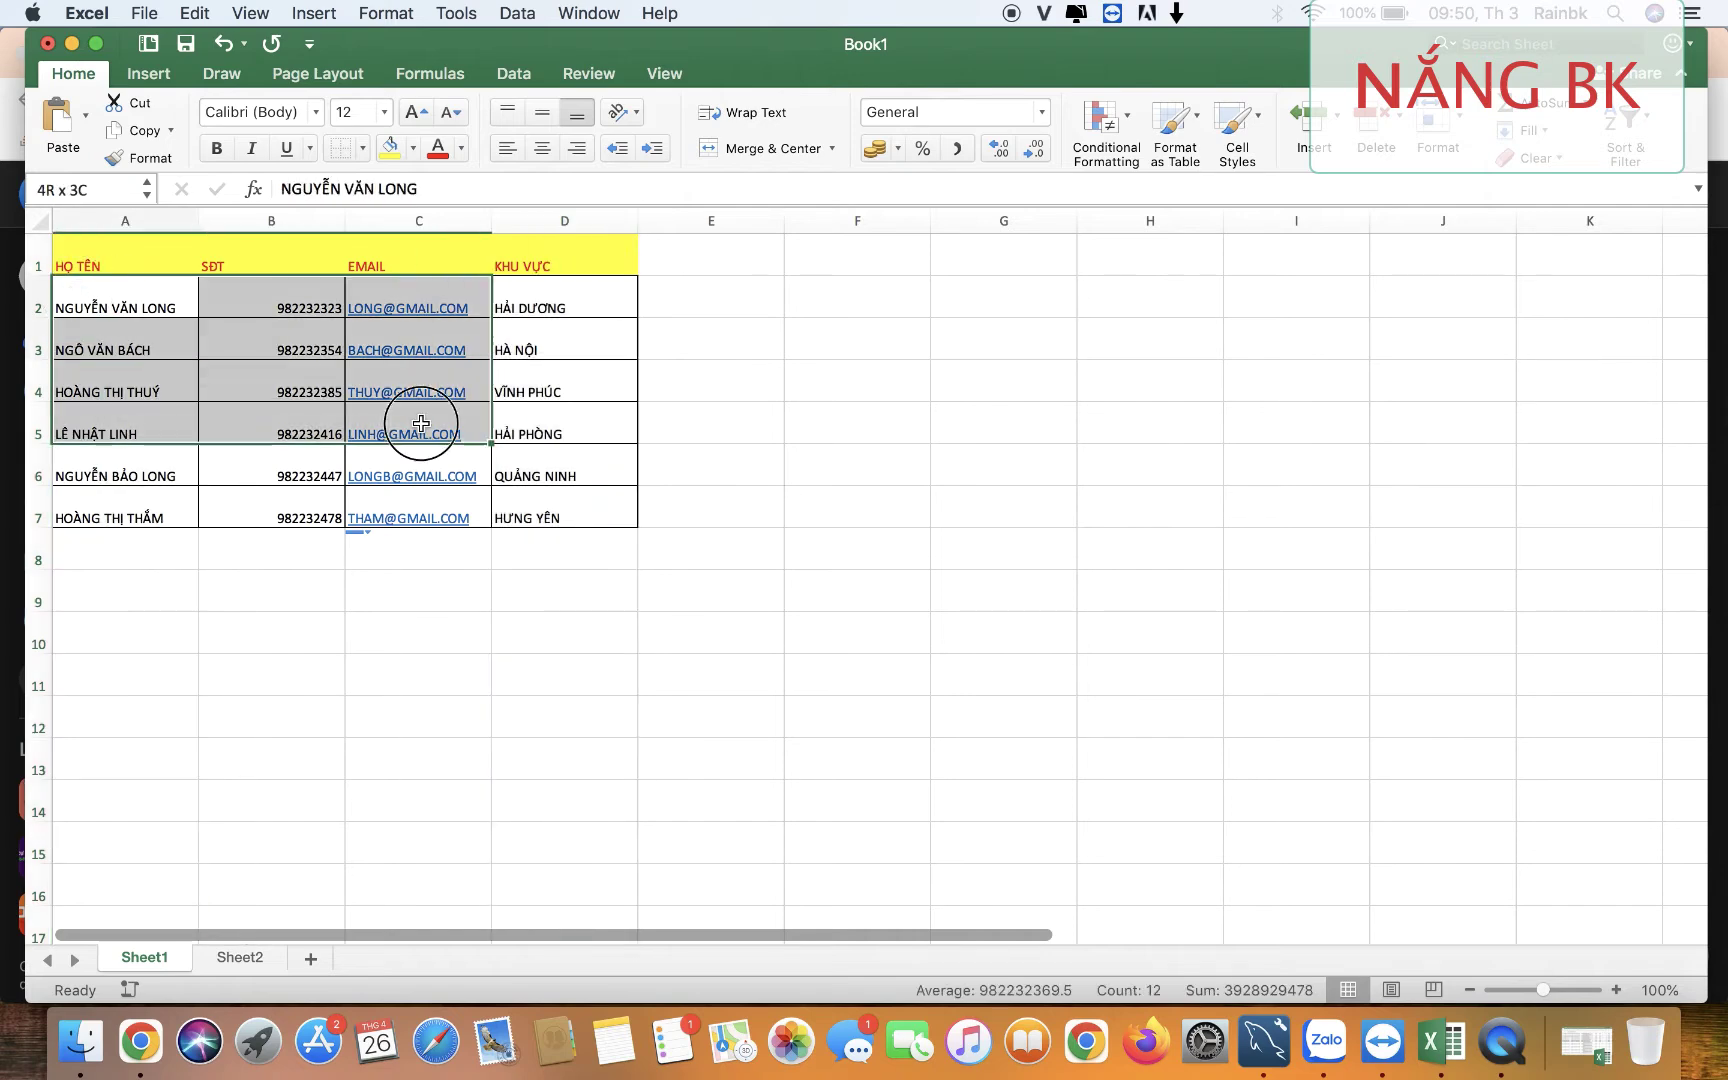
left_click(150, 220)
left_click(277, 215)
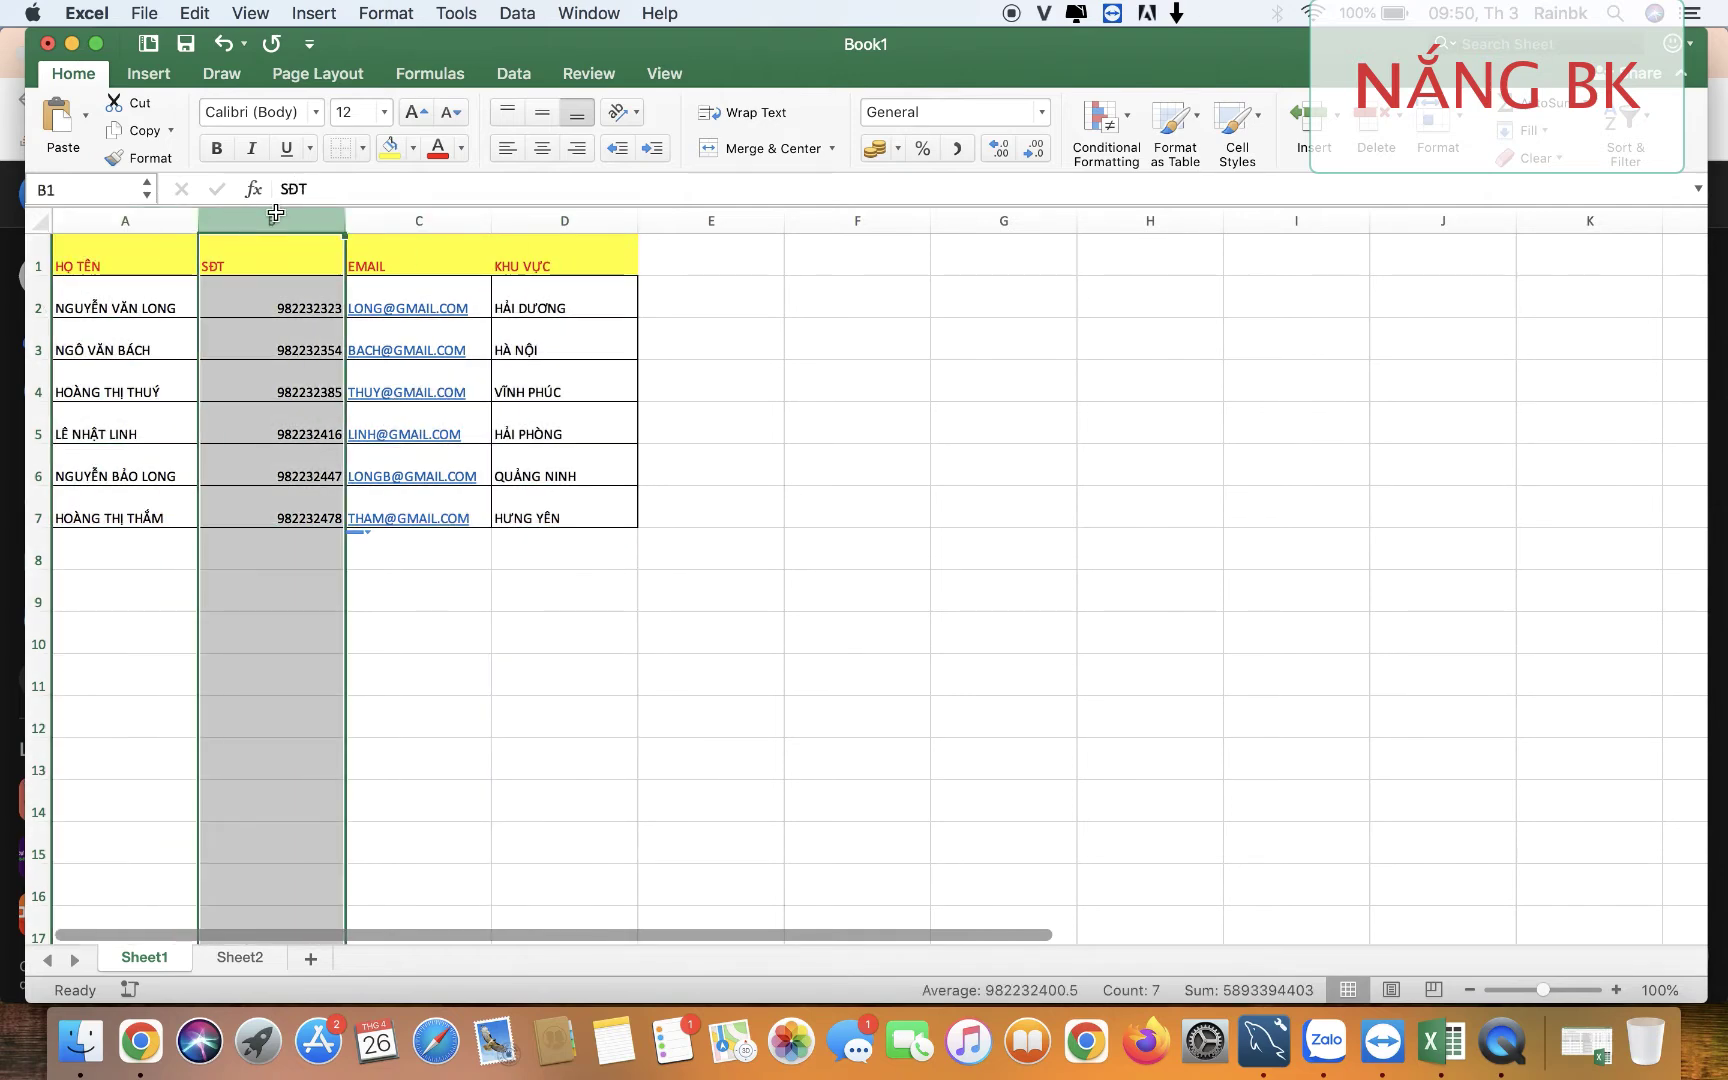
left_click(420, 218)
left_click(549, 222)
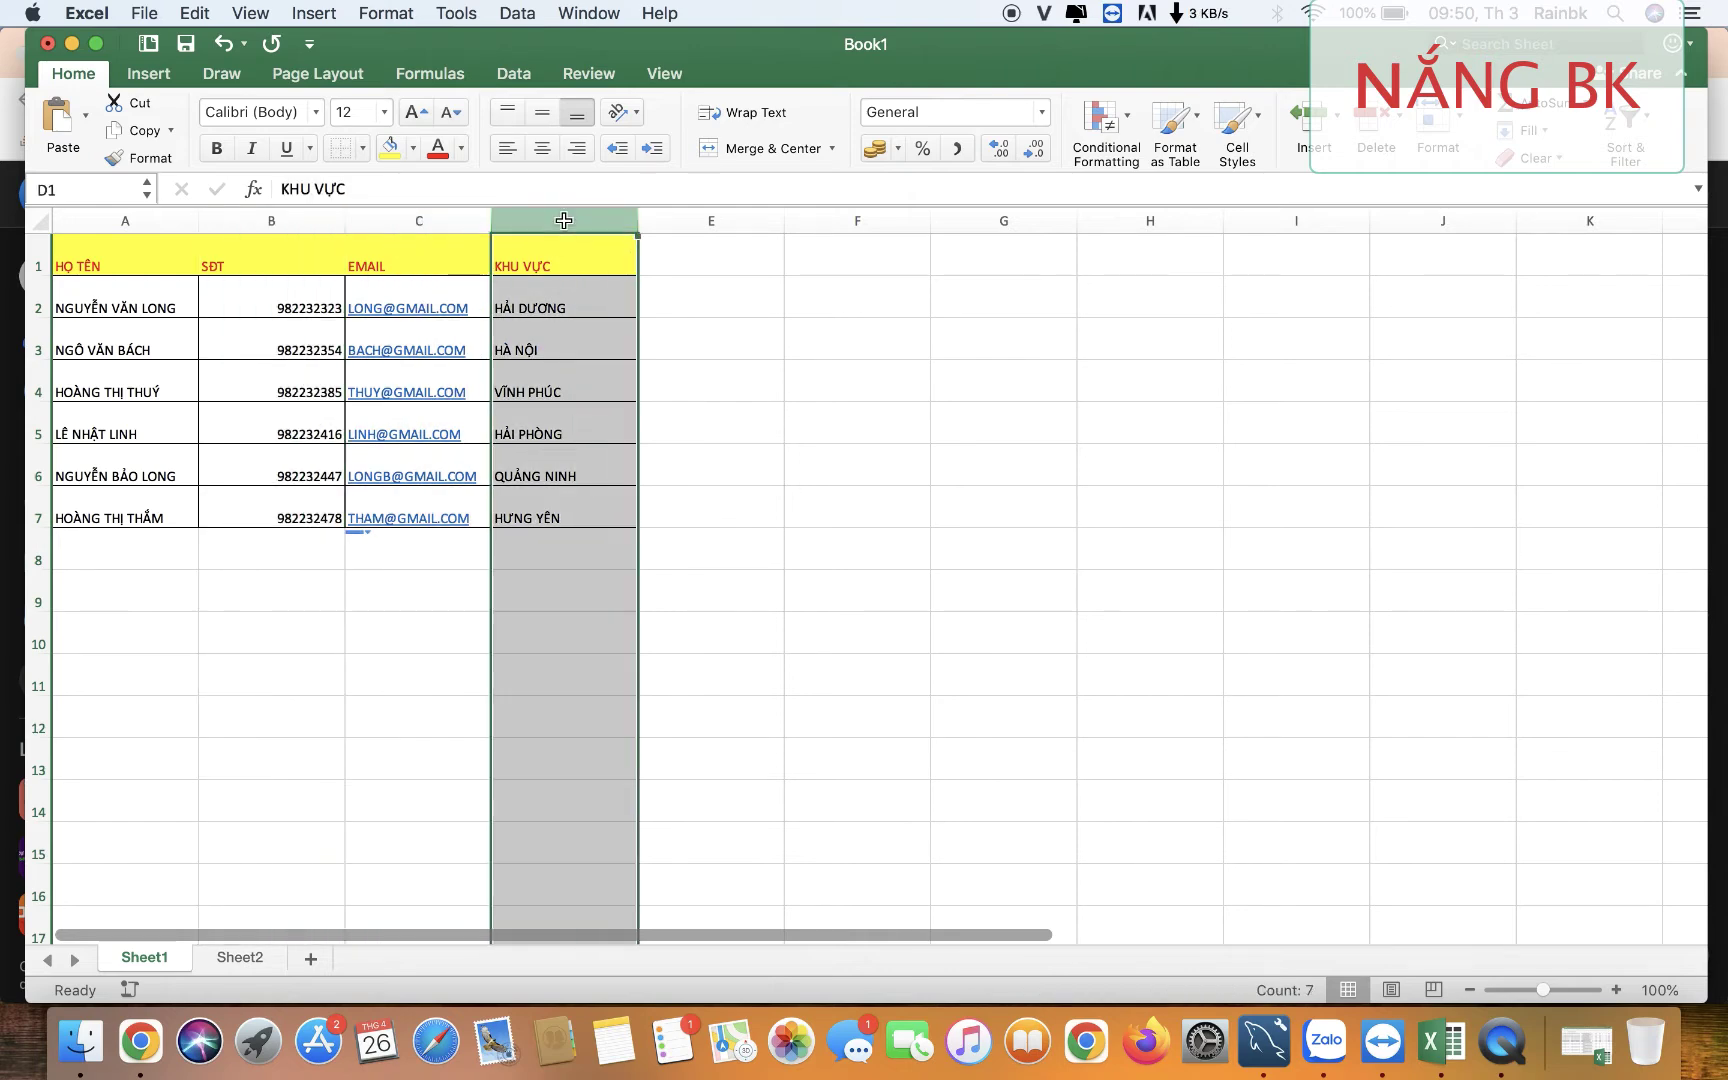
Step: Compare INDEX's column_num and row_num notes on Sheet2 with the table, including the HÀ NỘI cell
left_click(240, 957)
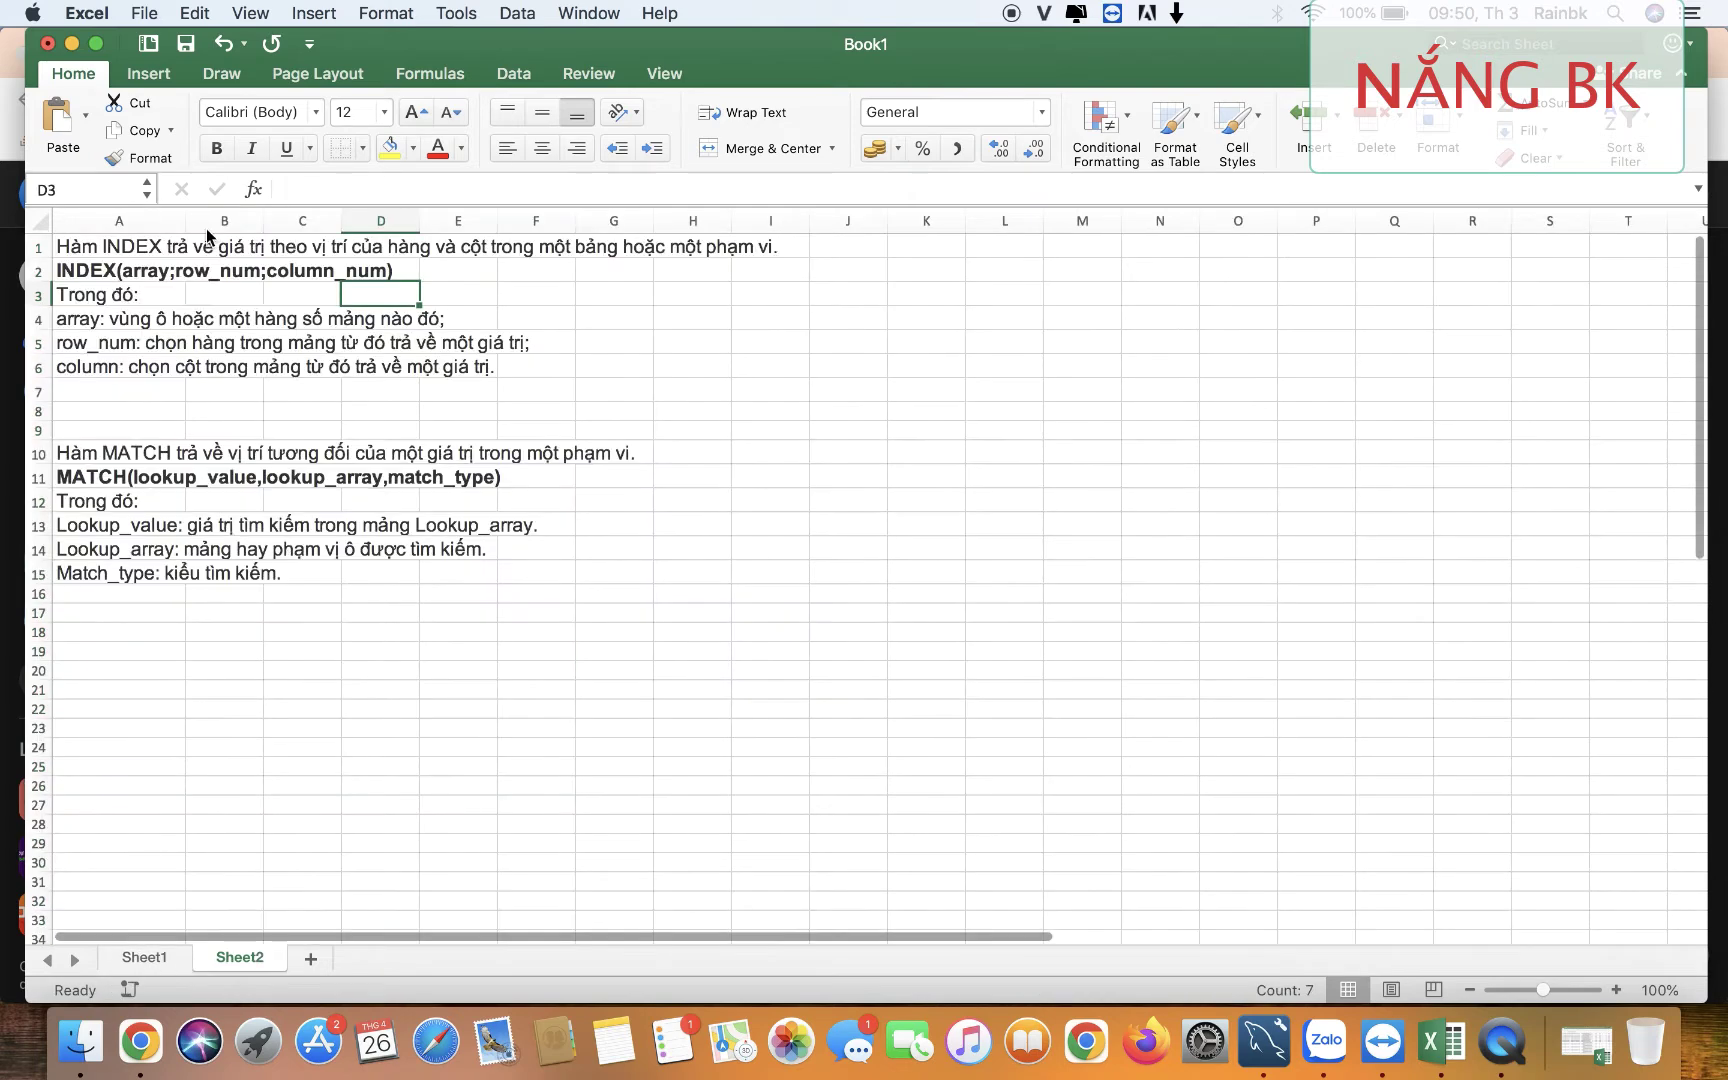
left_click(334, 277)
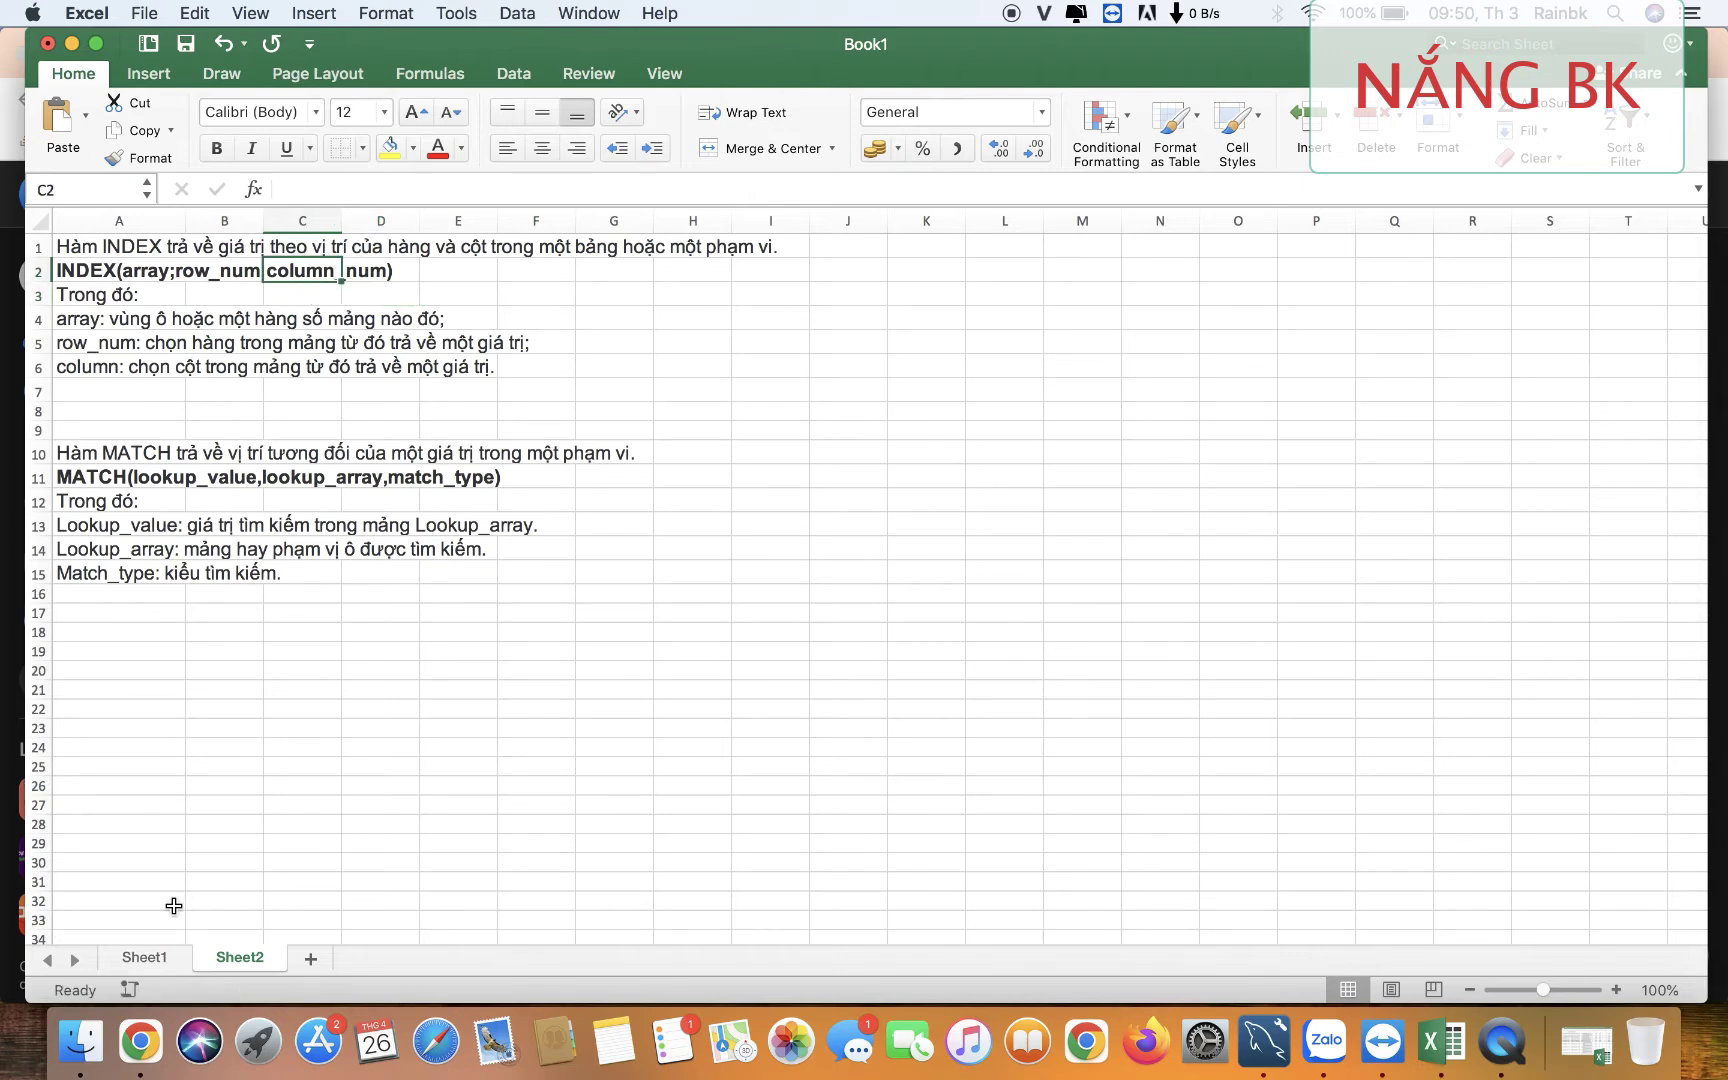
left_click(141, 962)
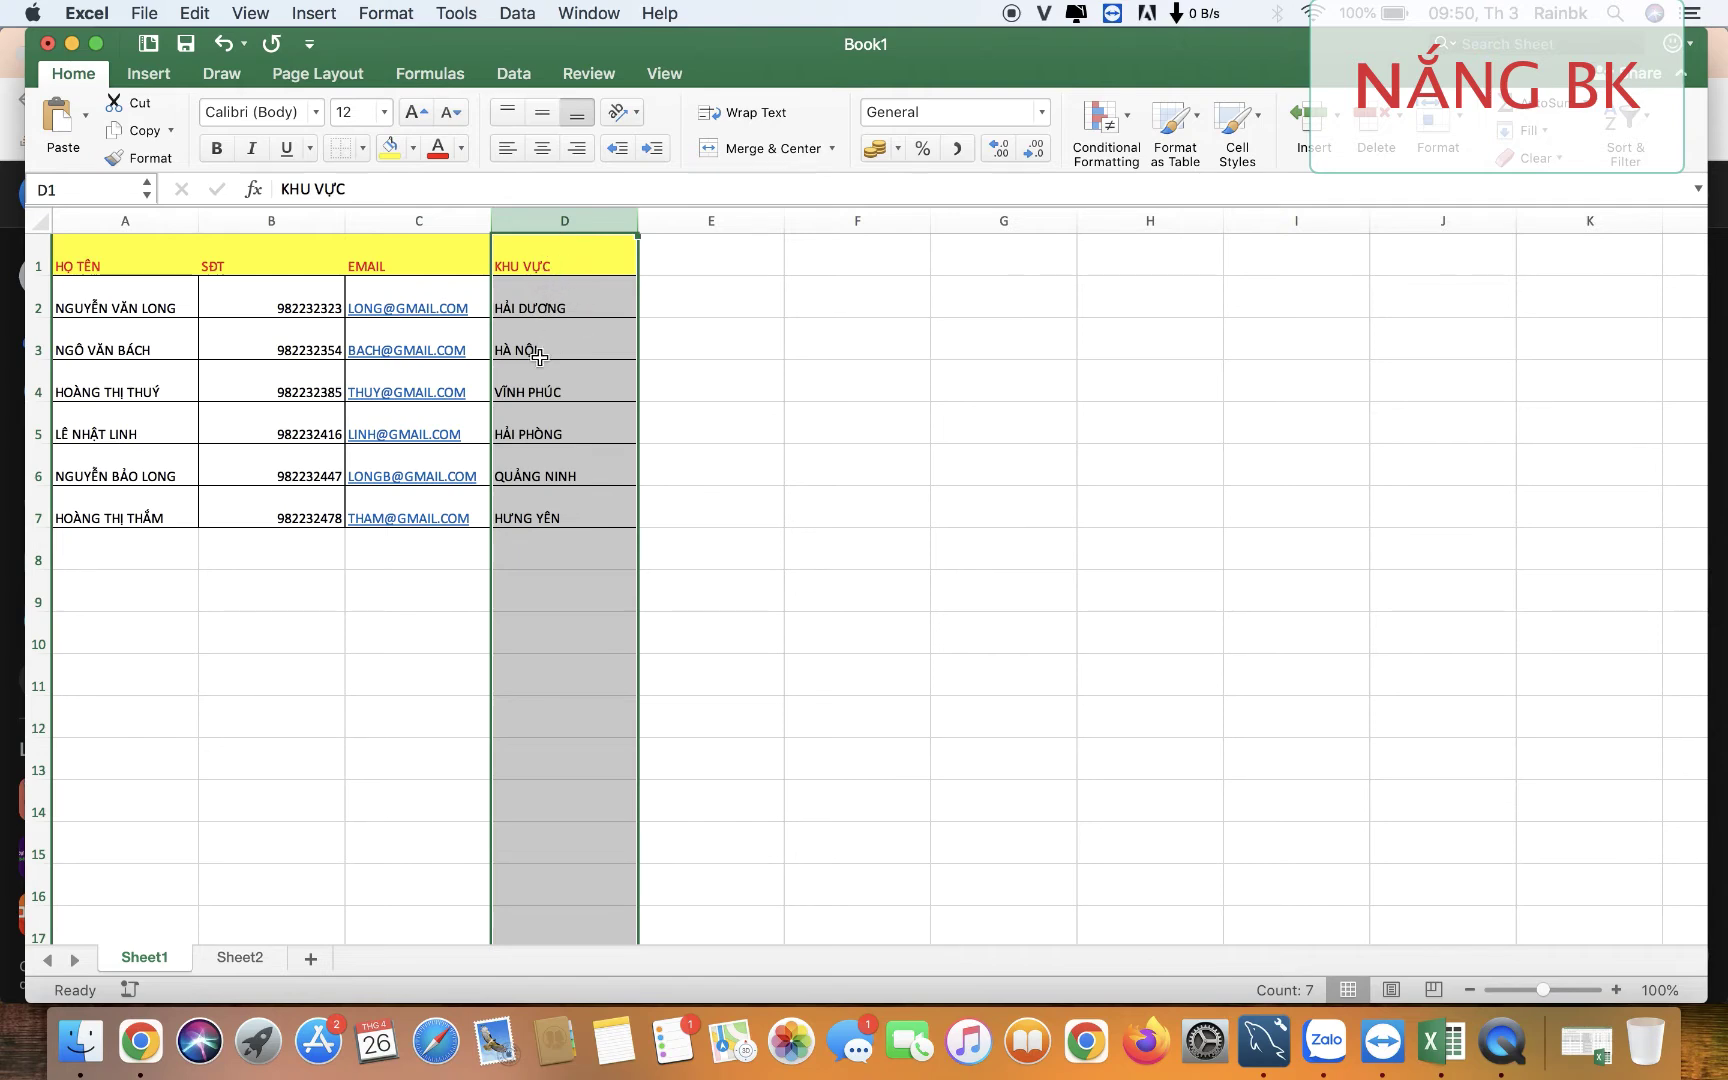
left_click(551, 327)
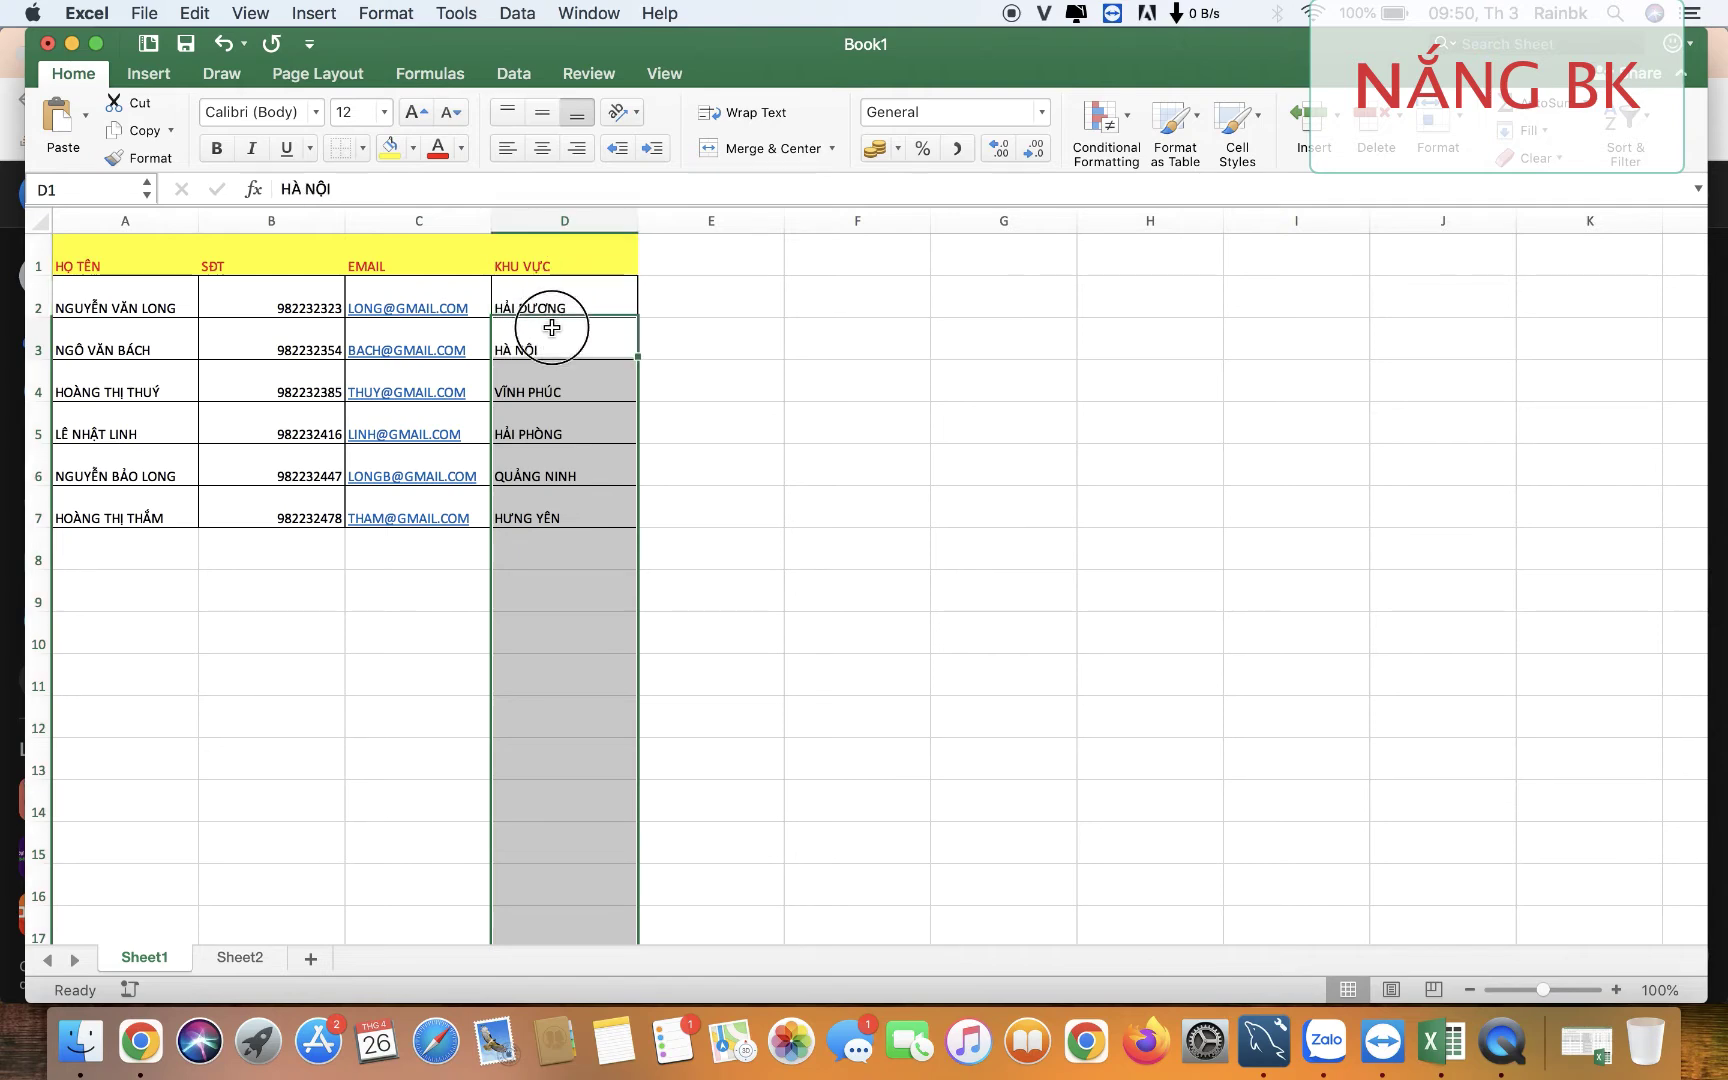
left_click(229, 958)
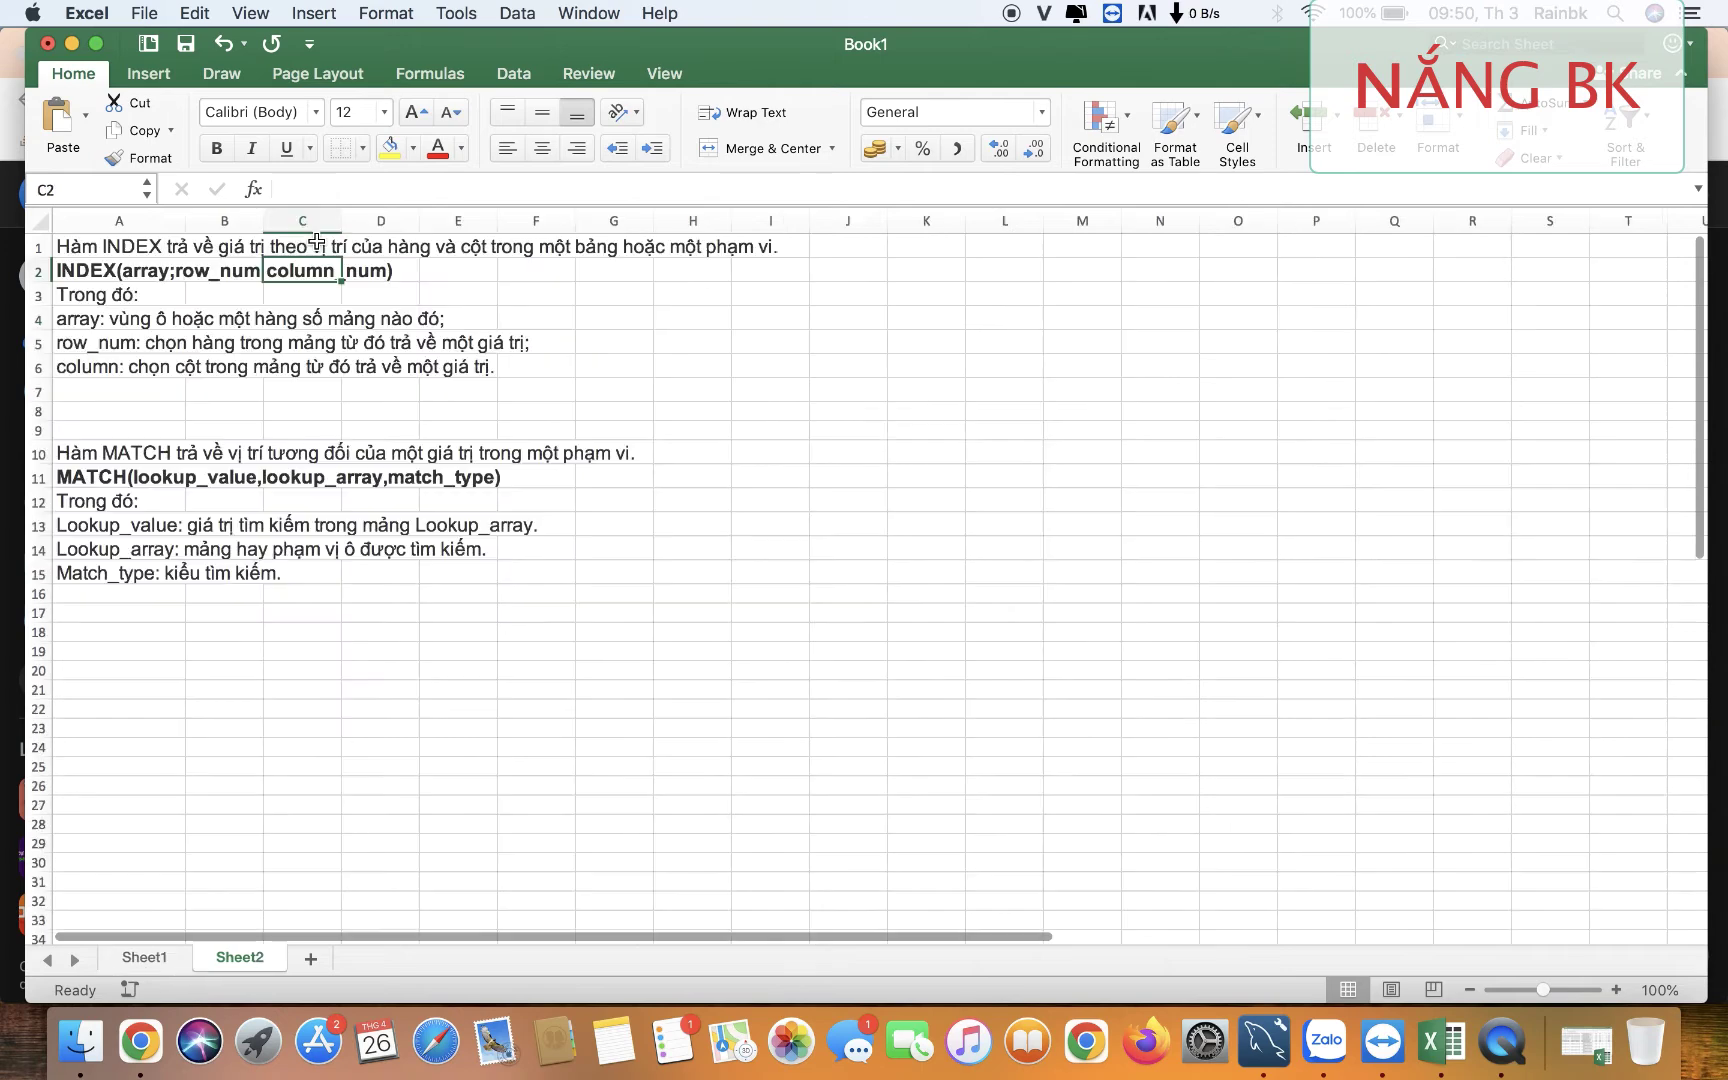
left_click(205, 279)
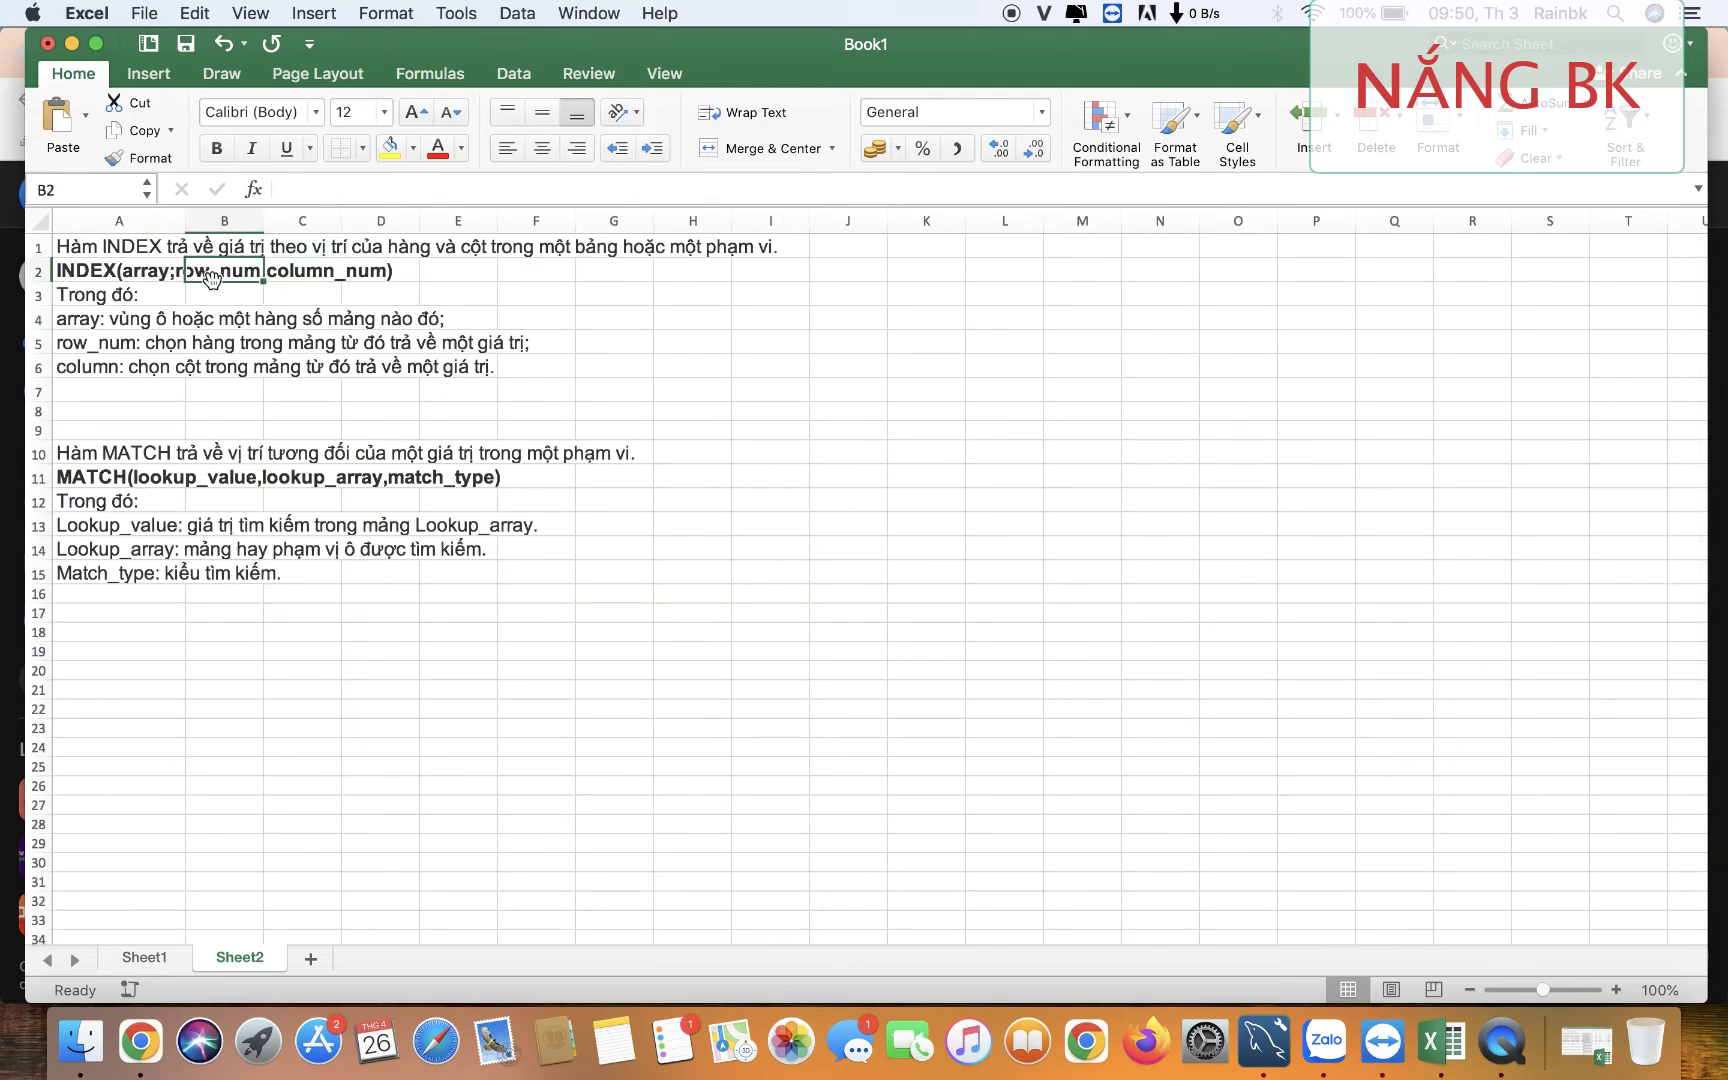
left_click(140, 955)
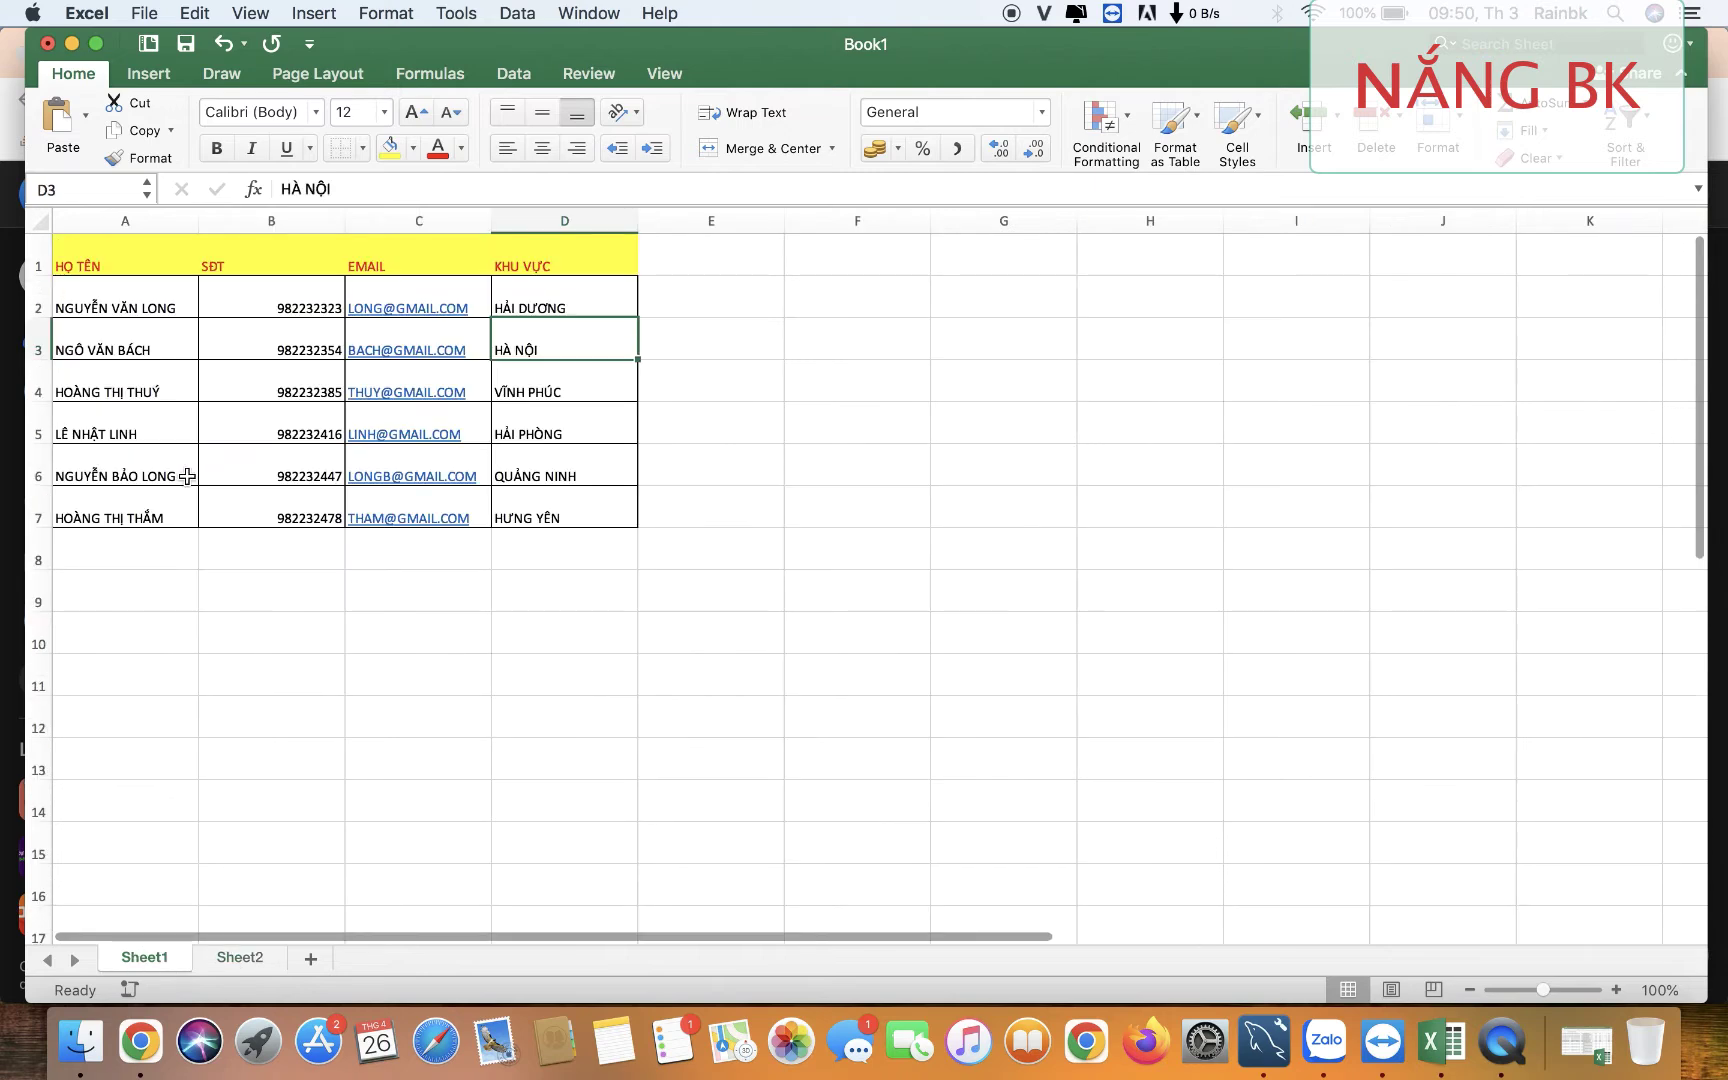
Step: Reselect A2:D7 on Sheet1, then view the array note and INDEX syntax in Sheet2's A2
left_click(762, 490)
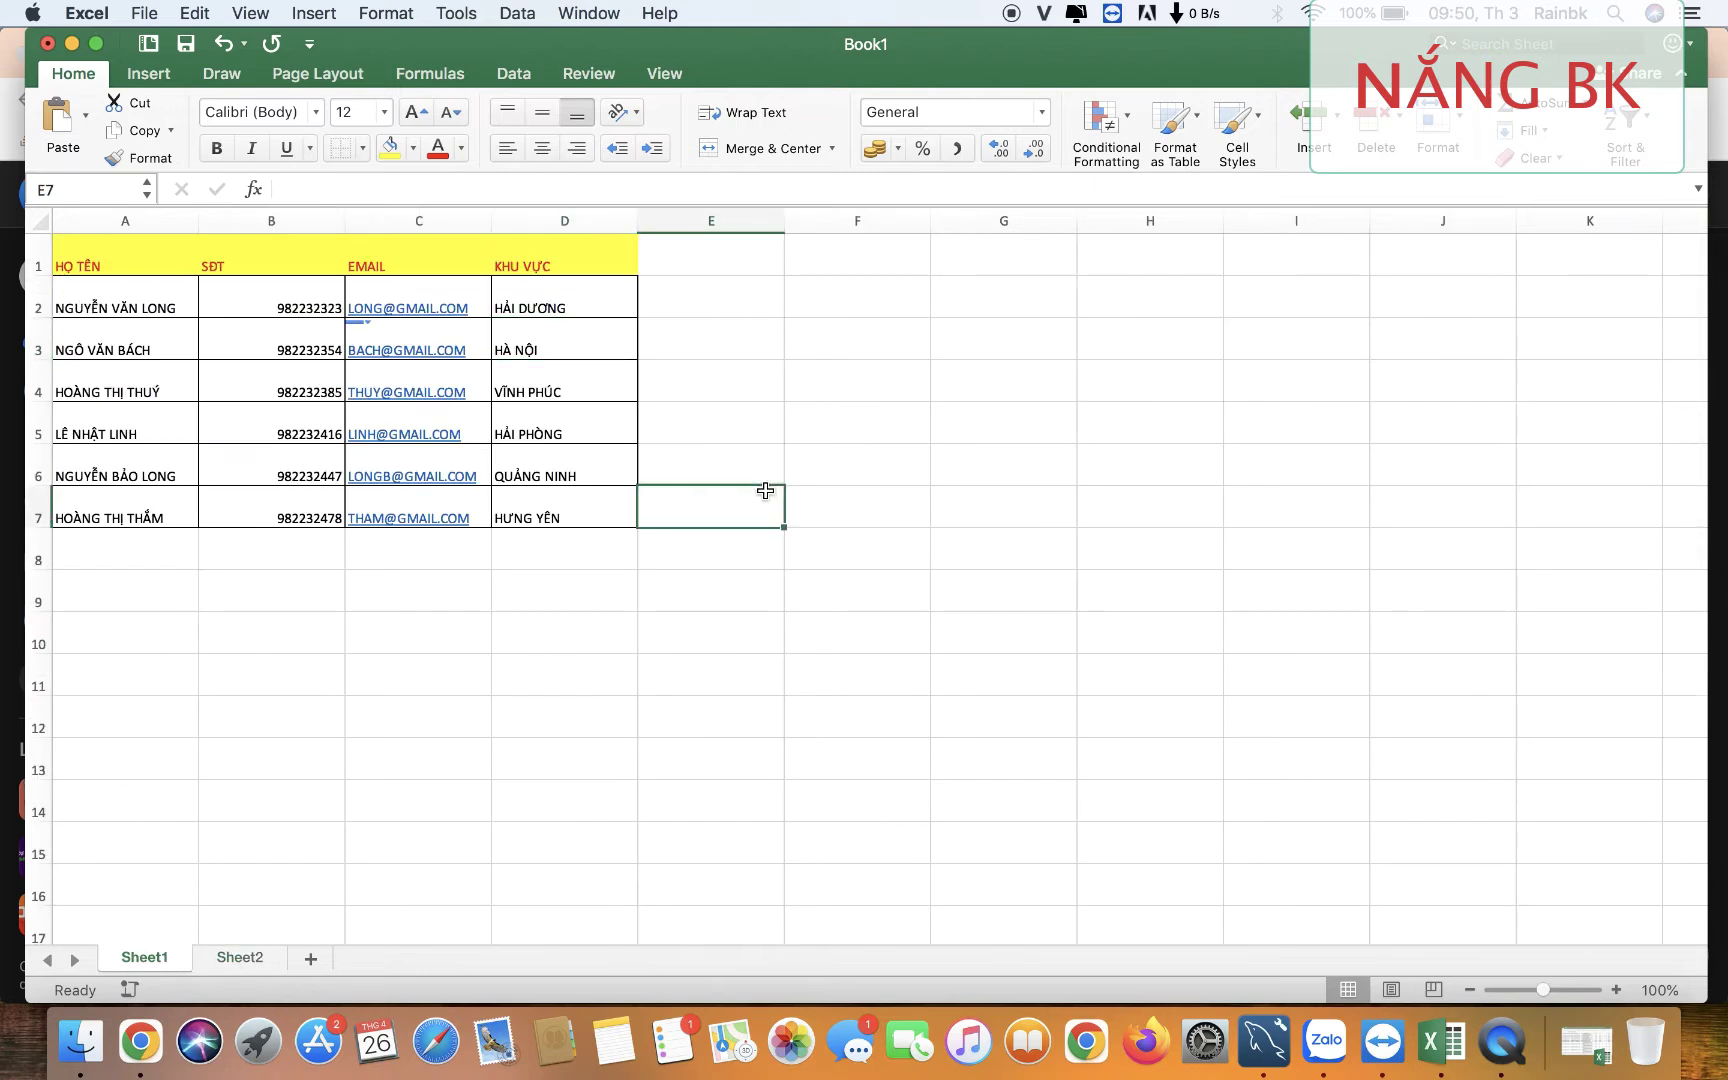
left_click_drag(121, 312, 556, 508)
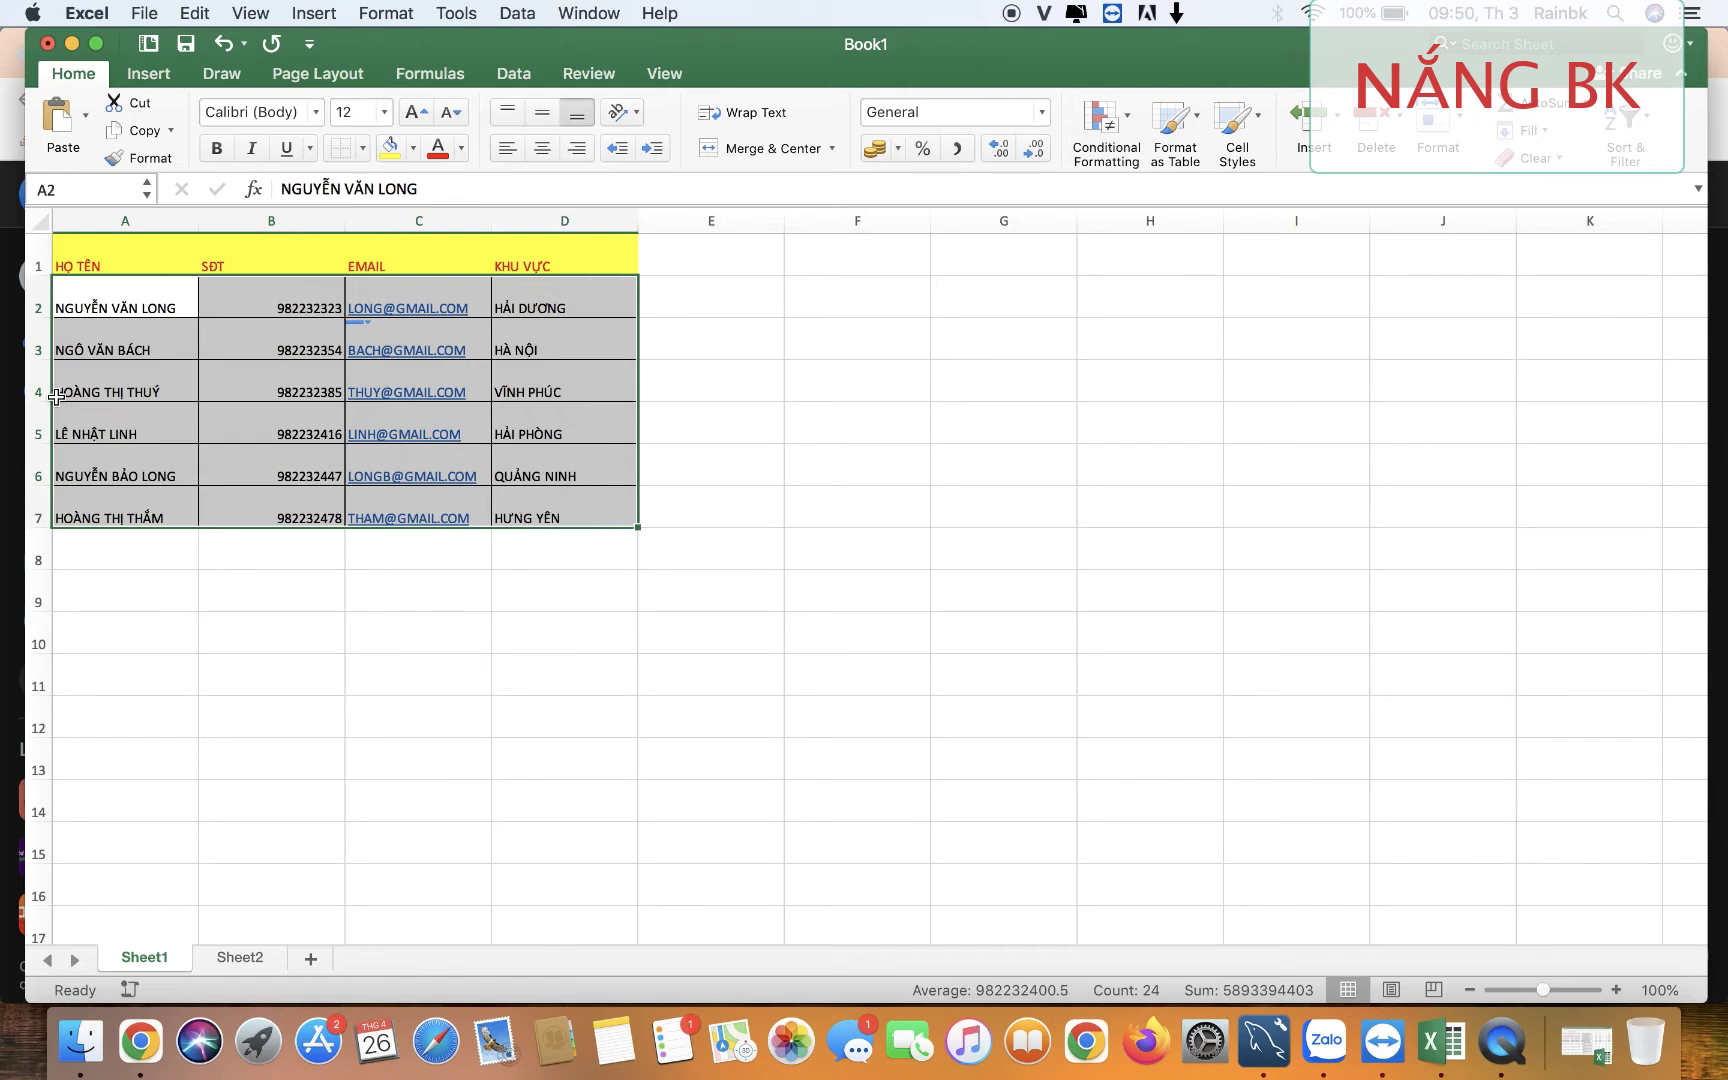
left_click(159, 381)
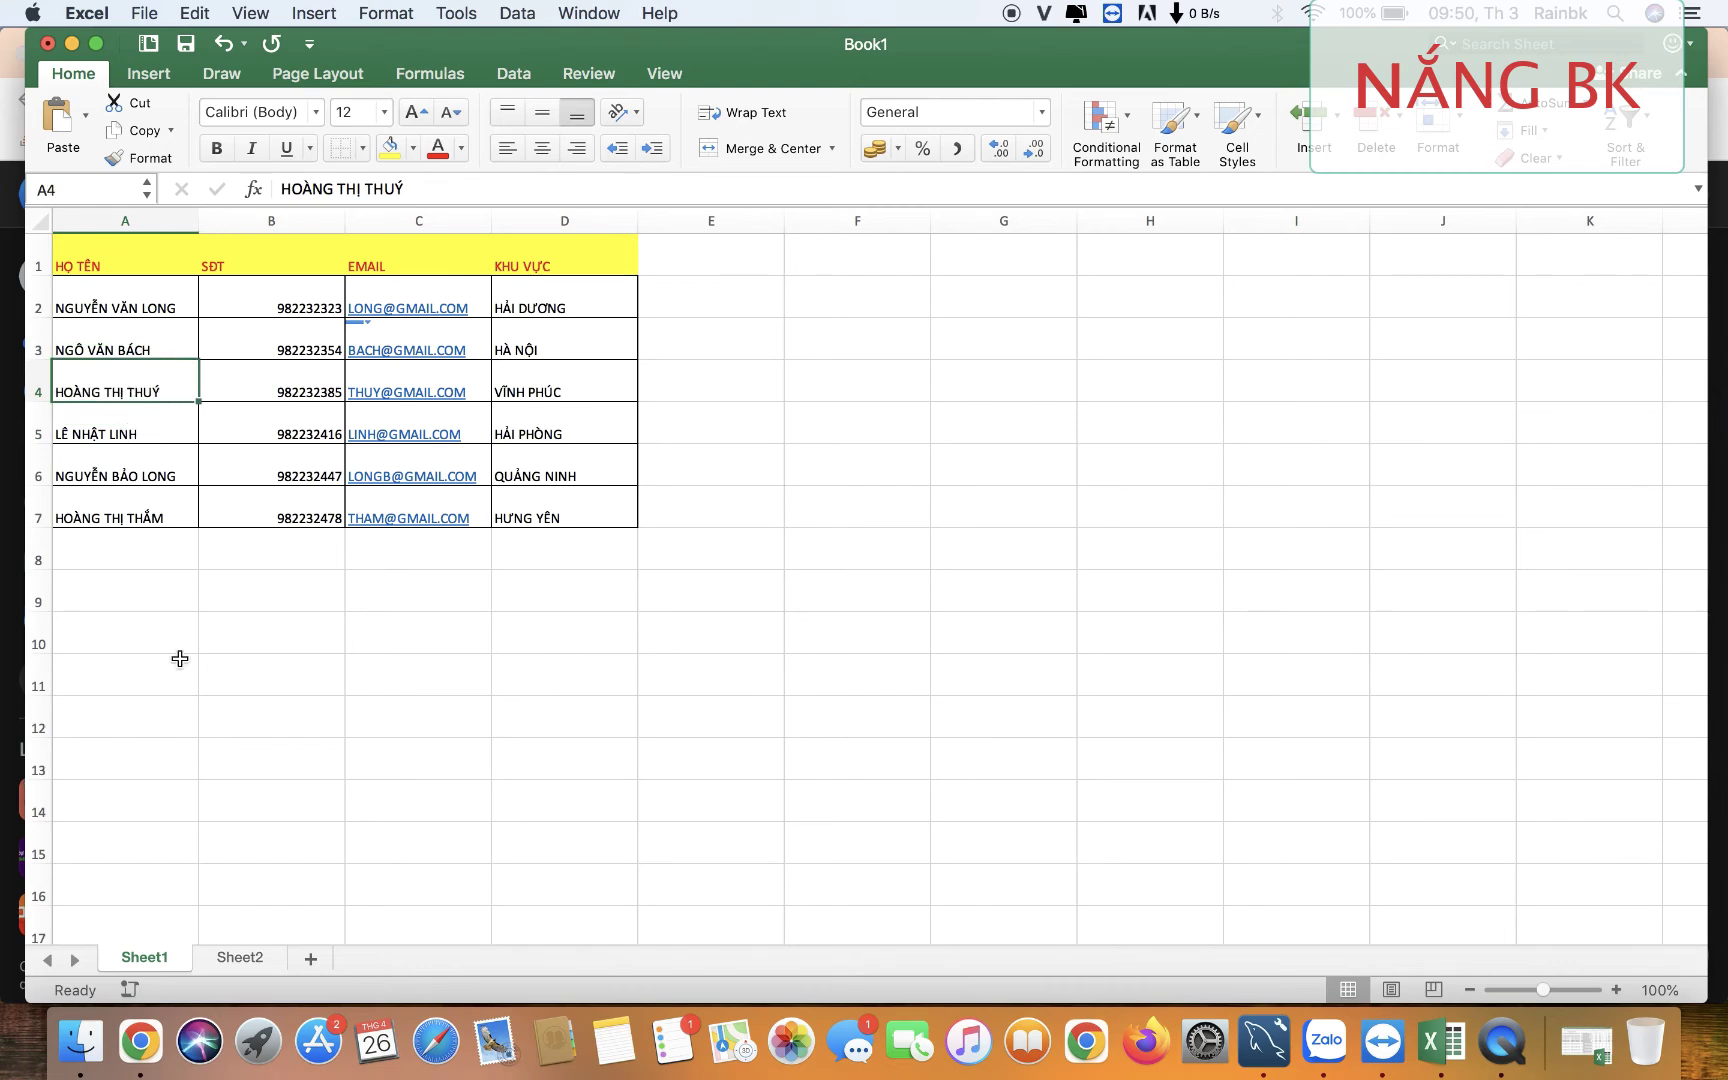
left_click(225, 957)
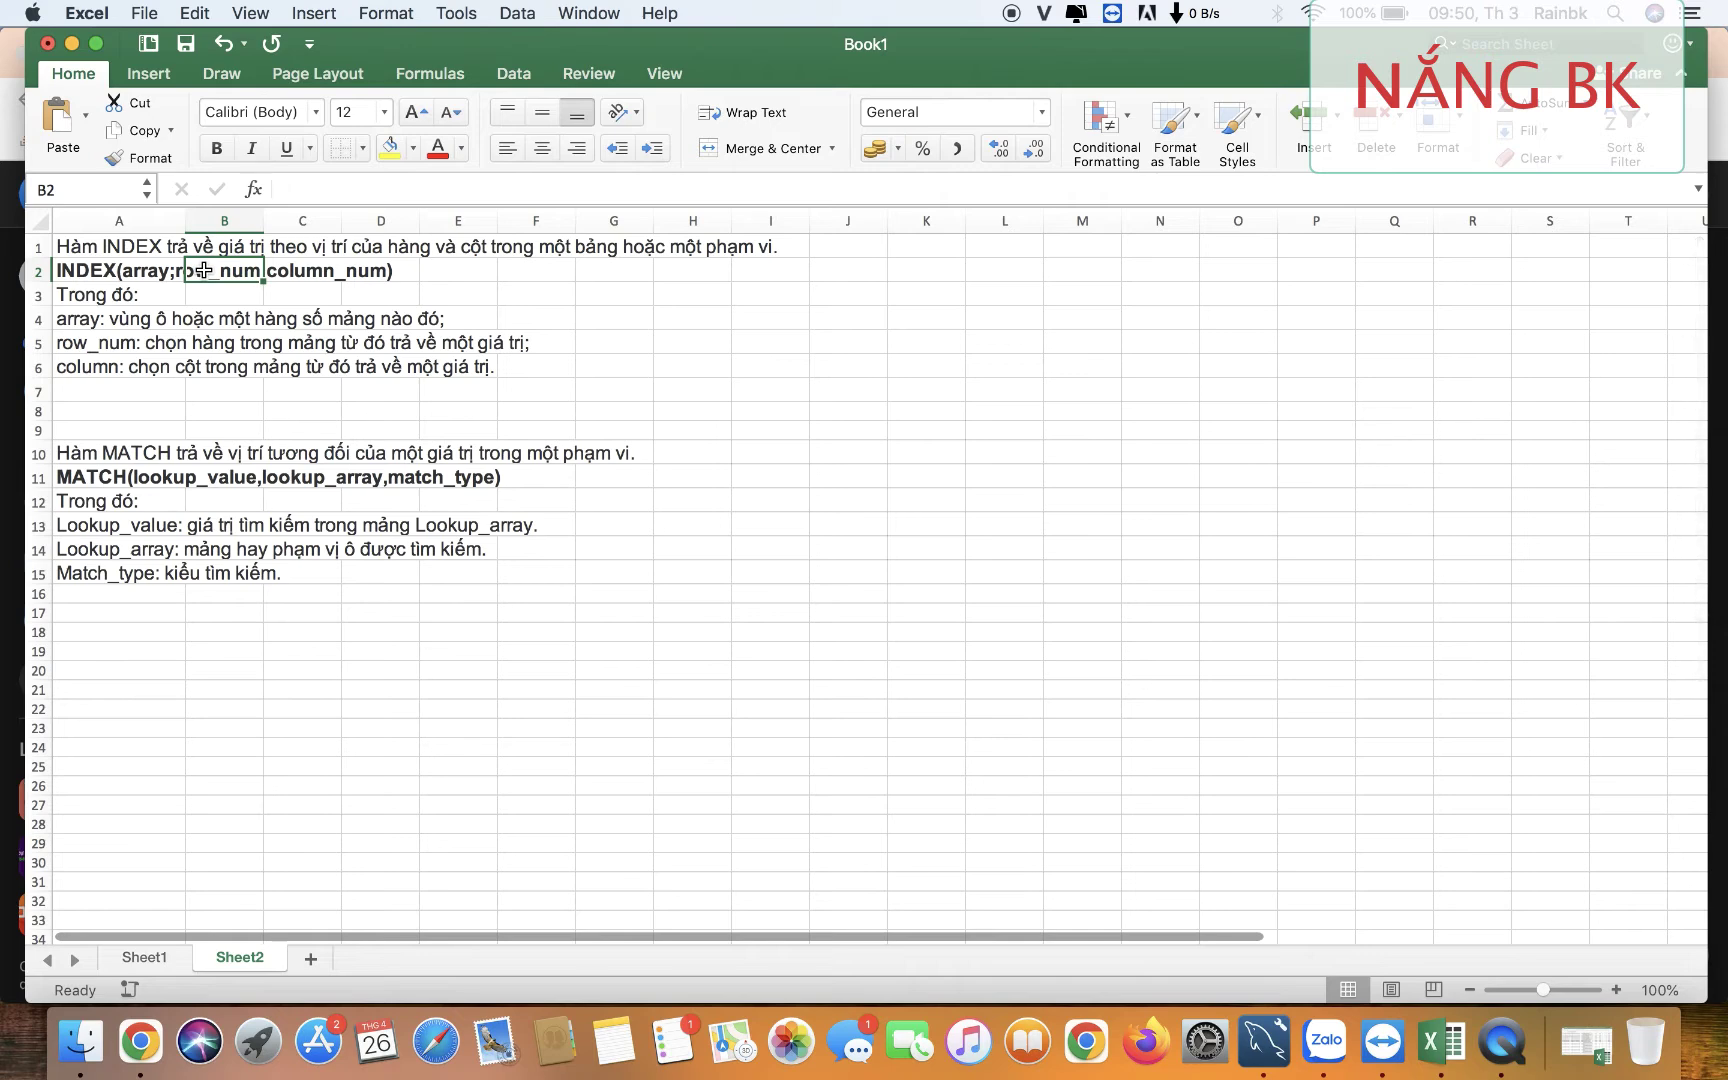
left_click(330, 318)
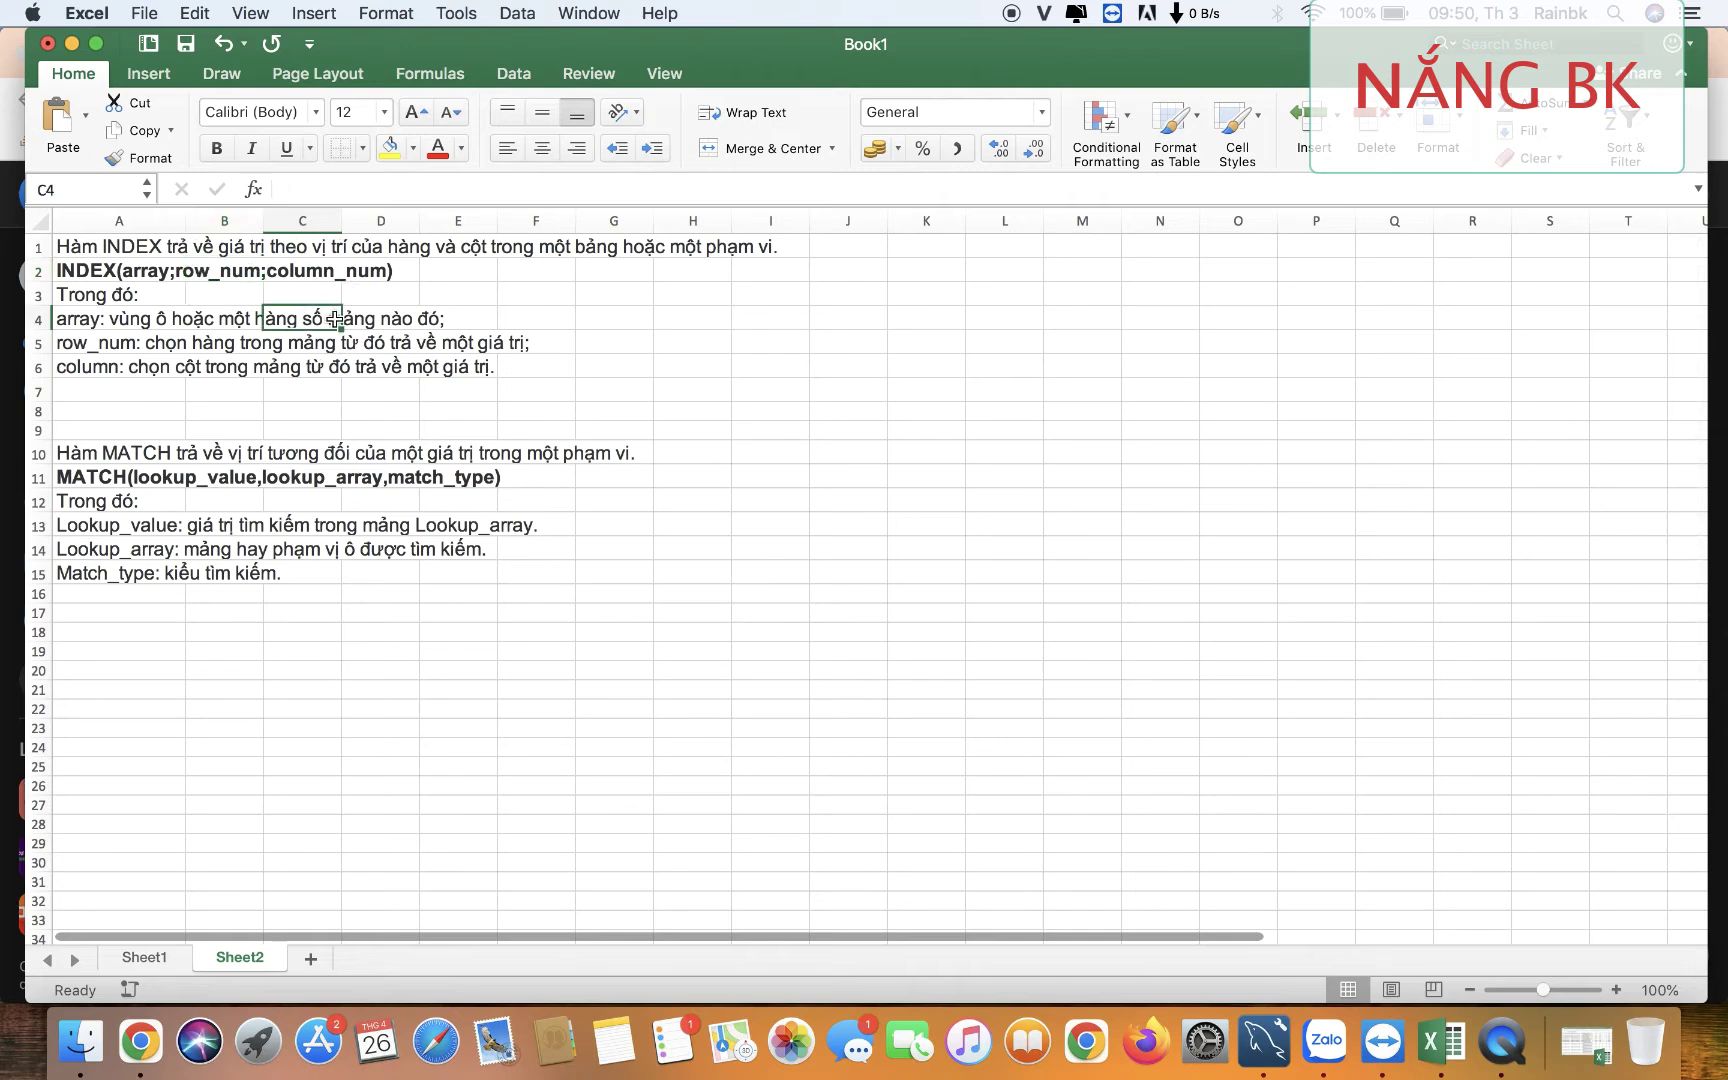
left_click(151, 277)
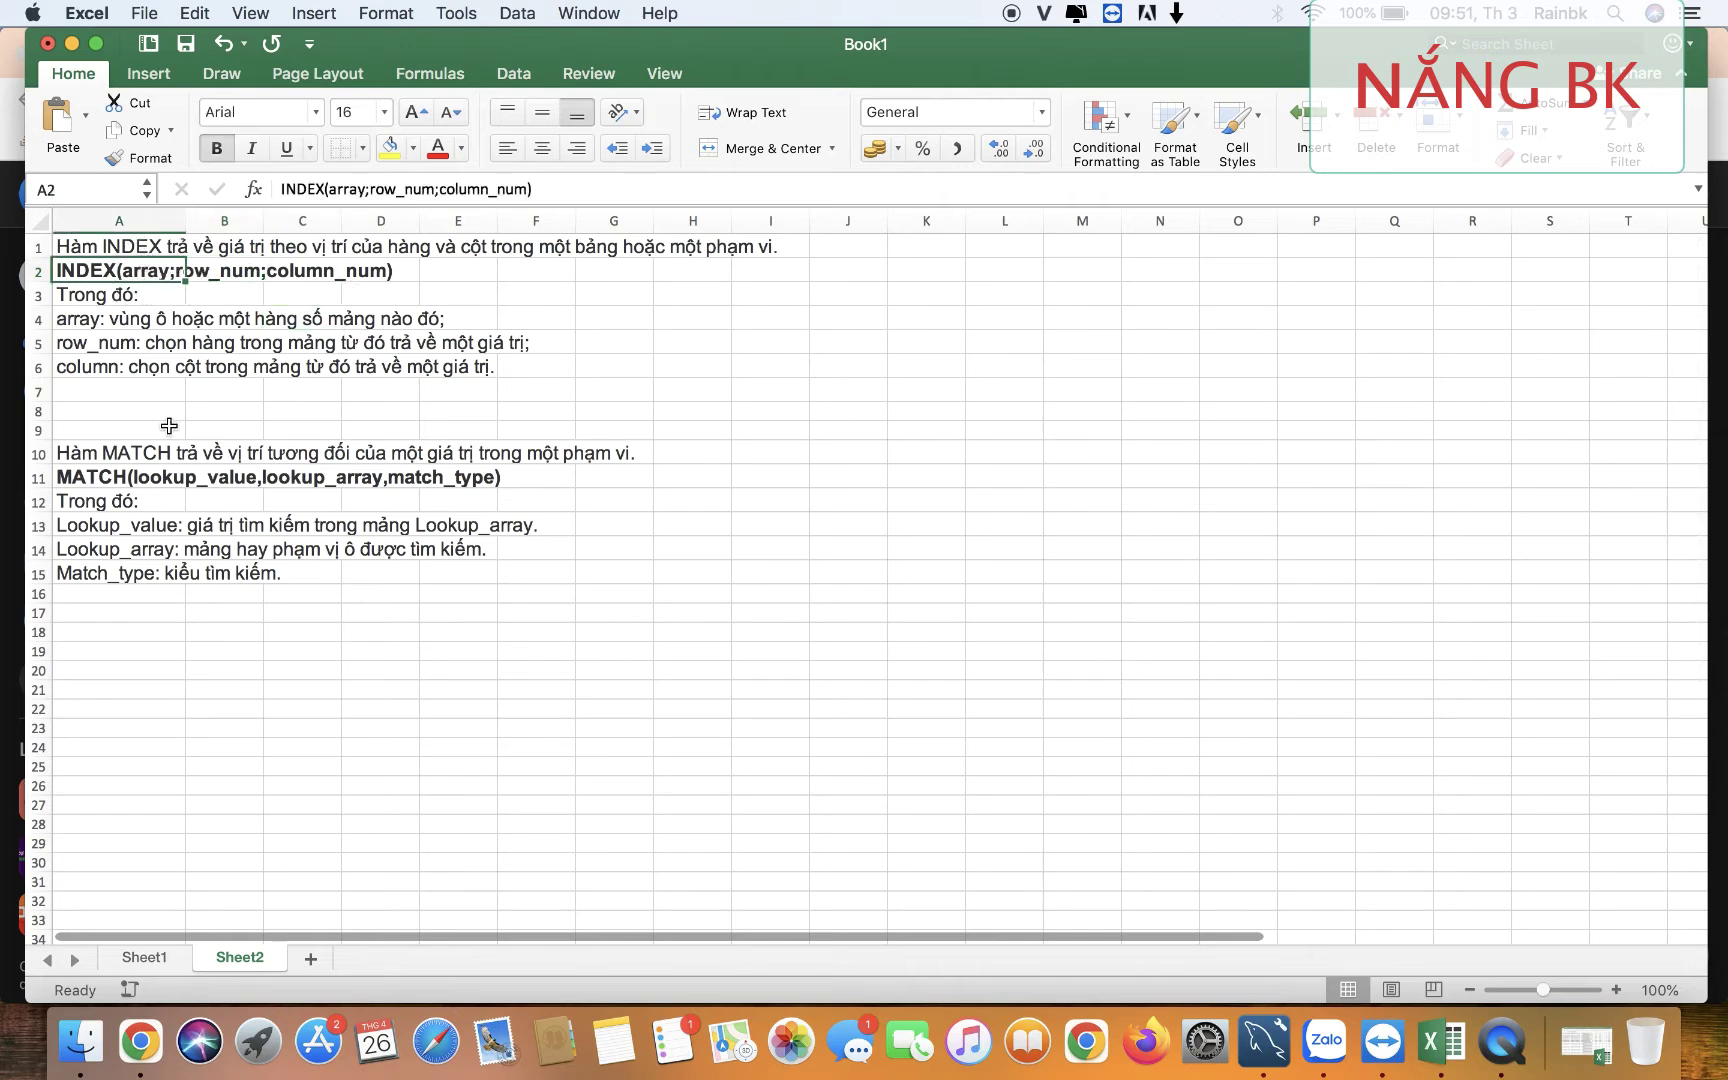
Step: Select A2:D7 as the INDEX array and check names in A3 and A5 against the Sheet2 column_num note
left_click(144, 957)
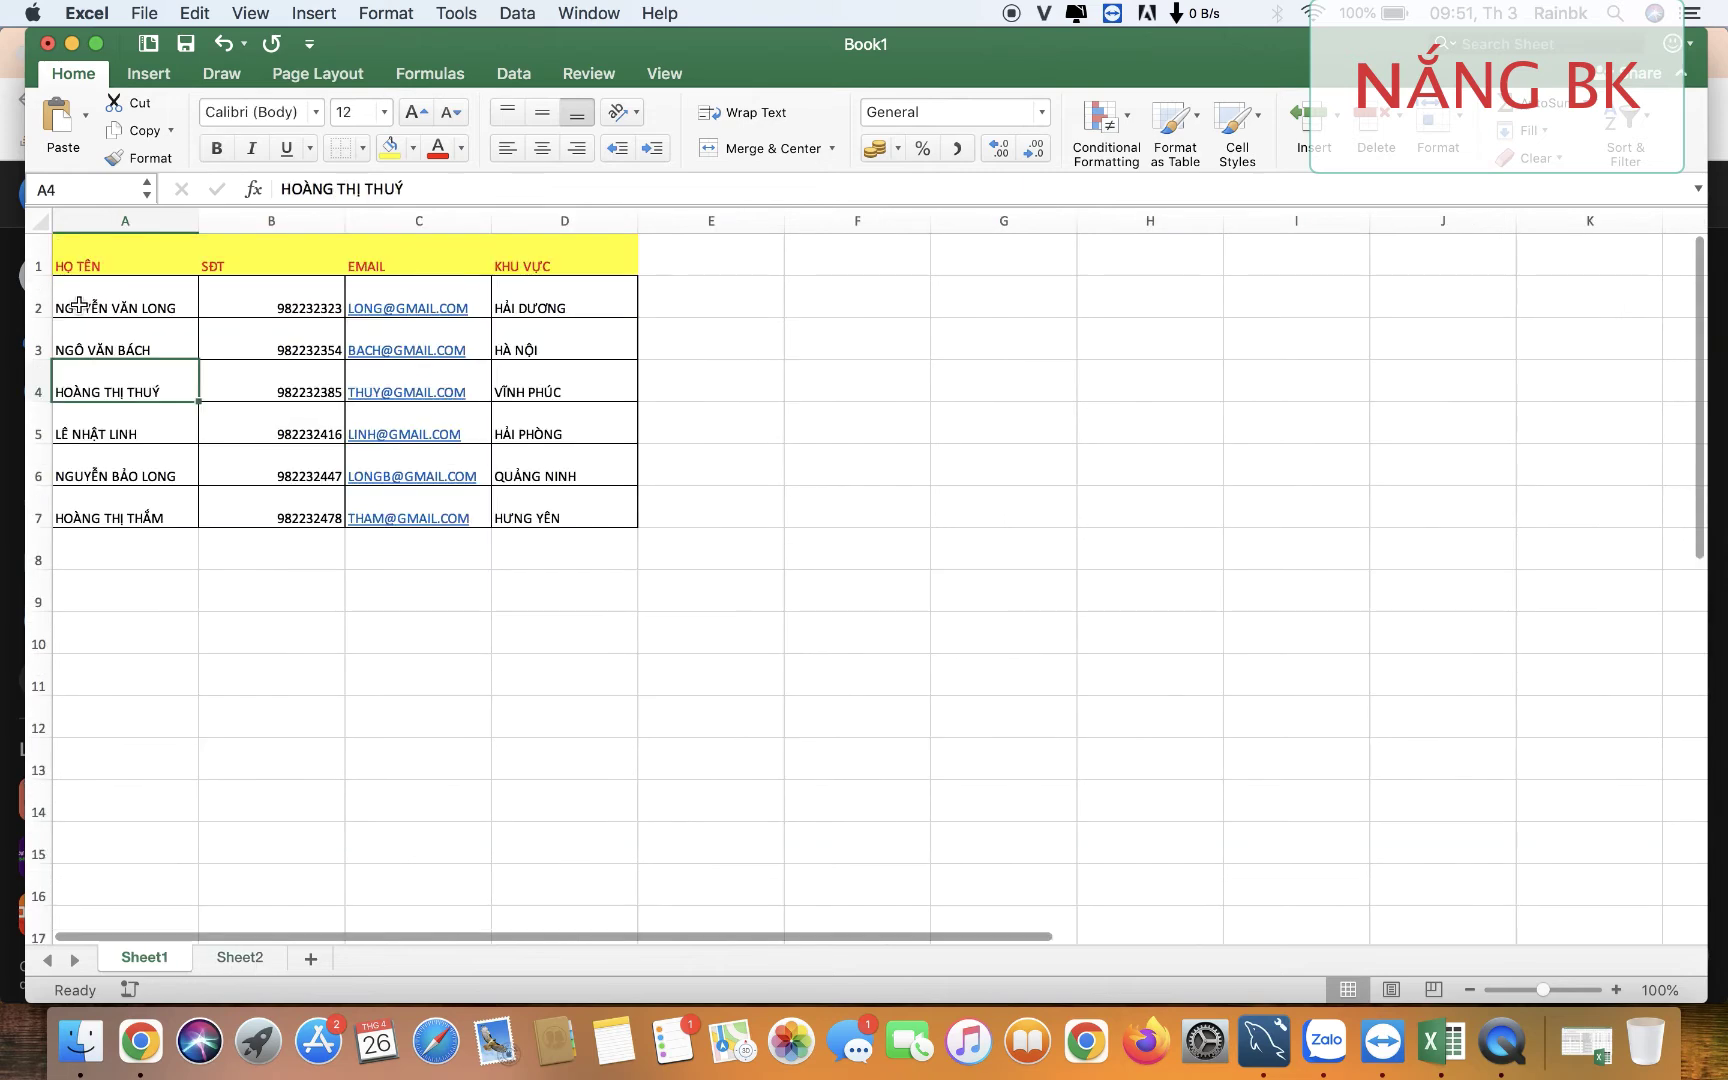
left_click_drag(130, 300, 578, 514)
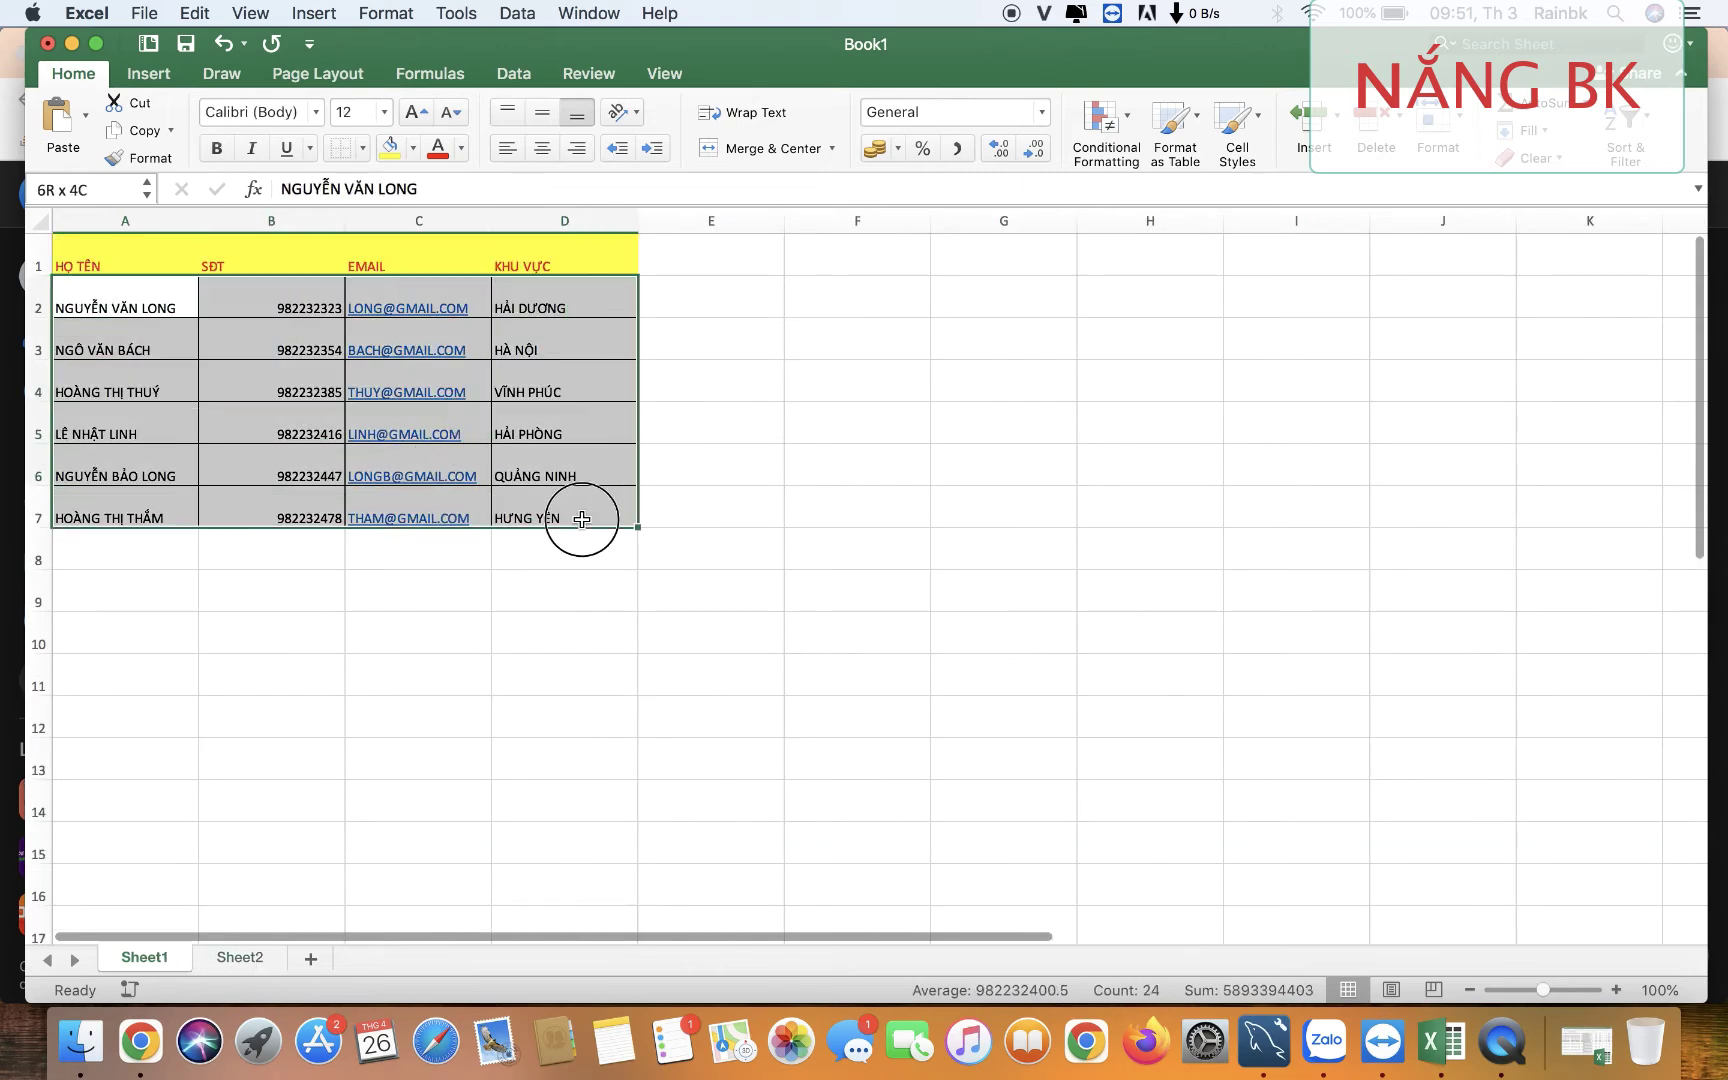
left_click(238, 957)
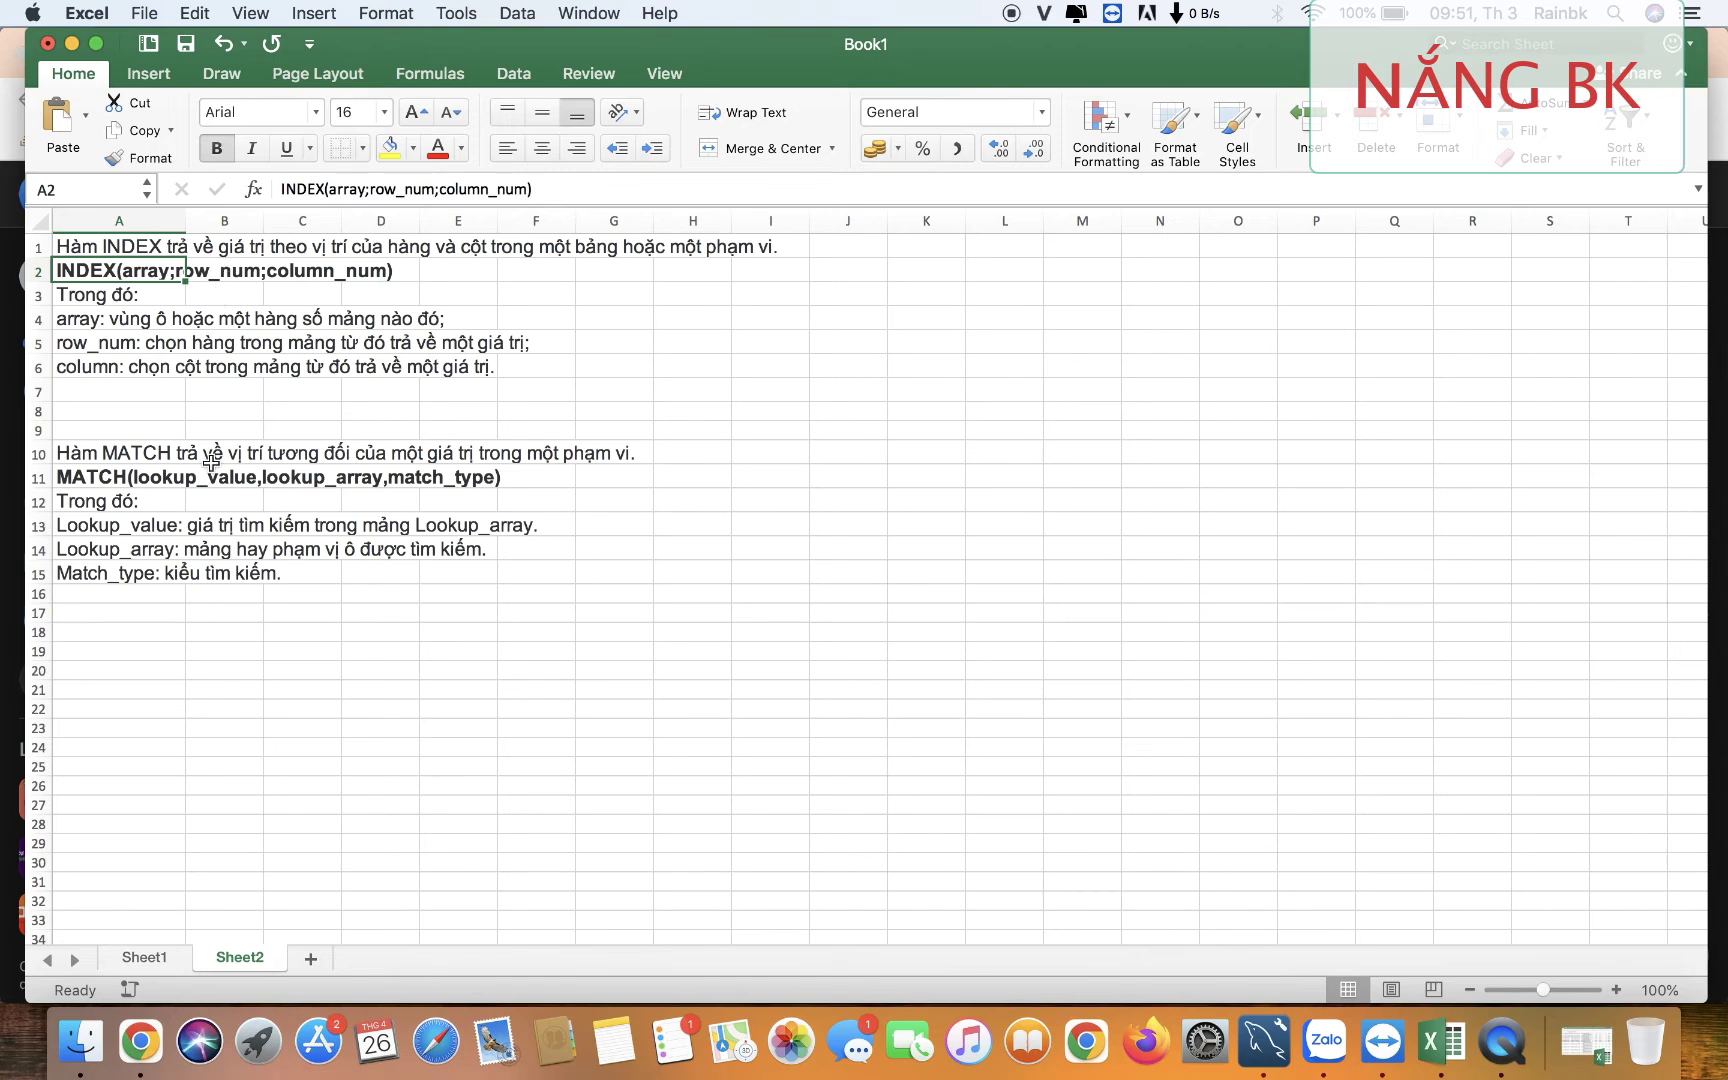
left_click(155, 962)
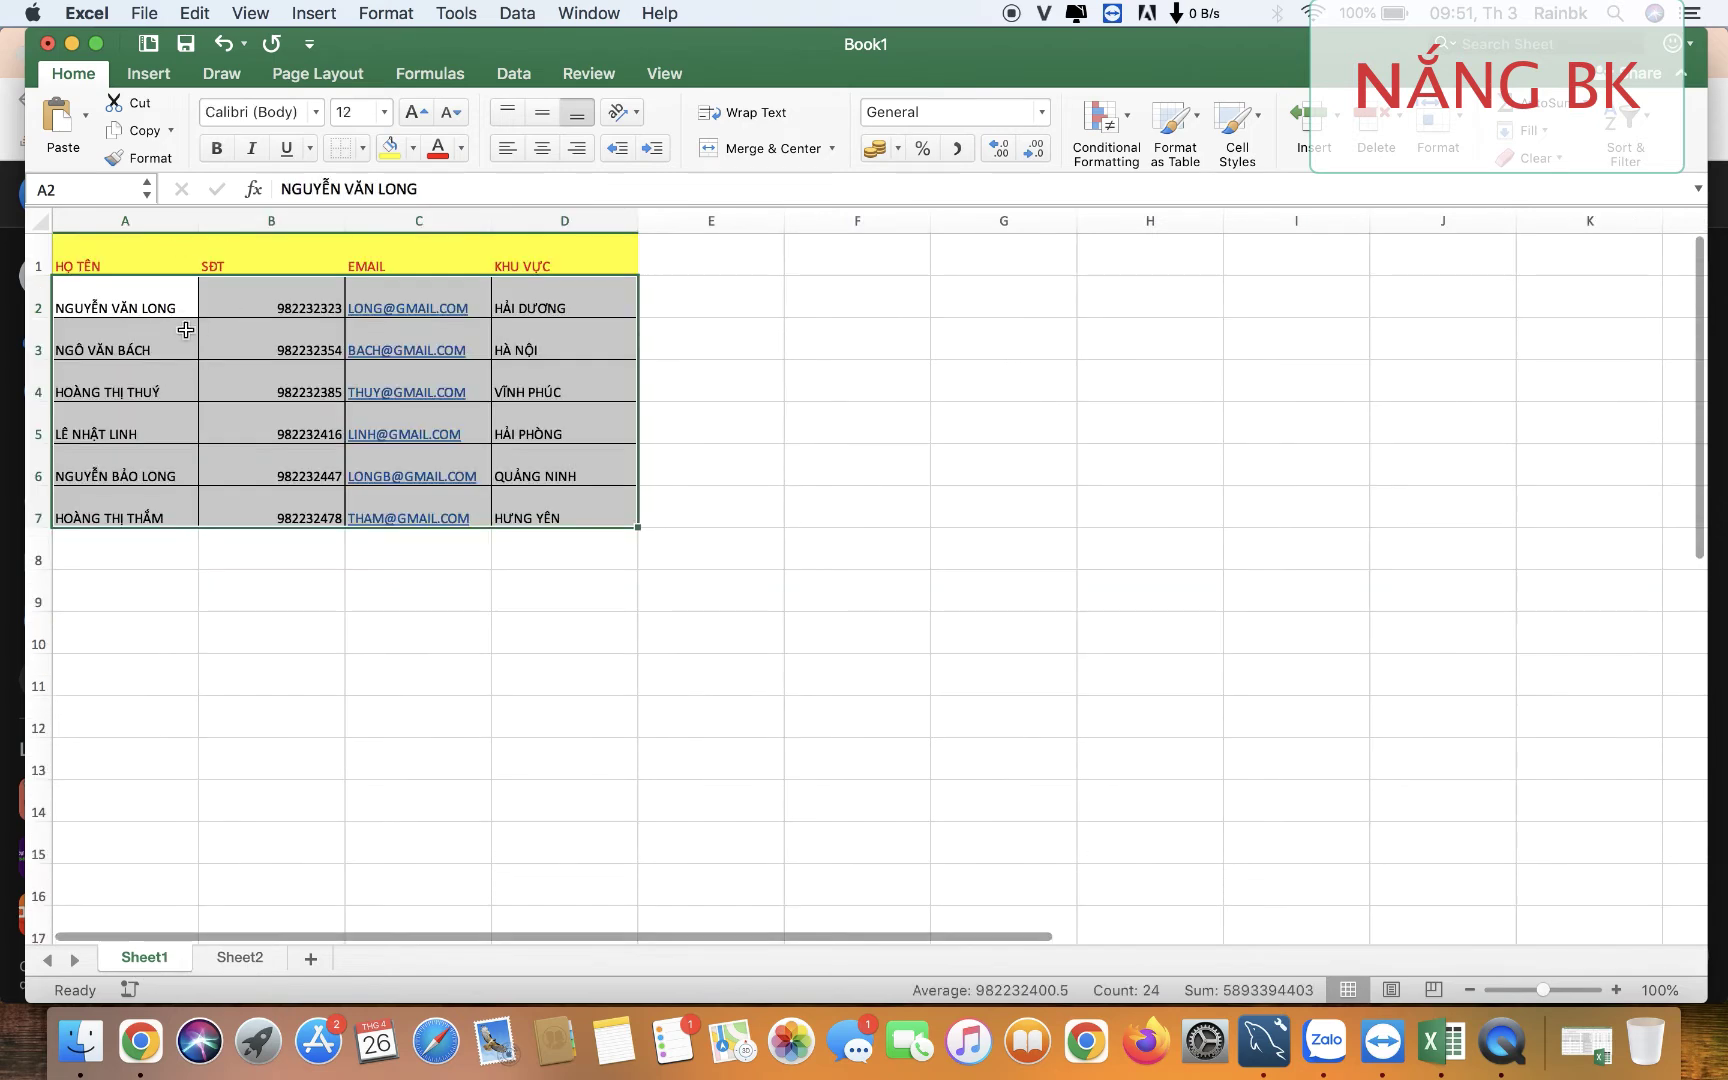
left_click(146, 325)
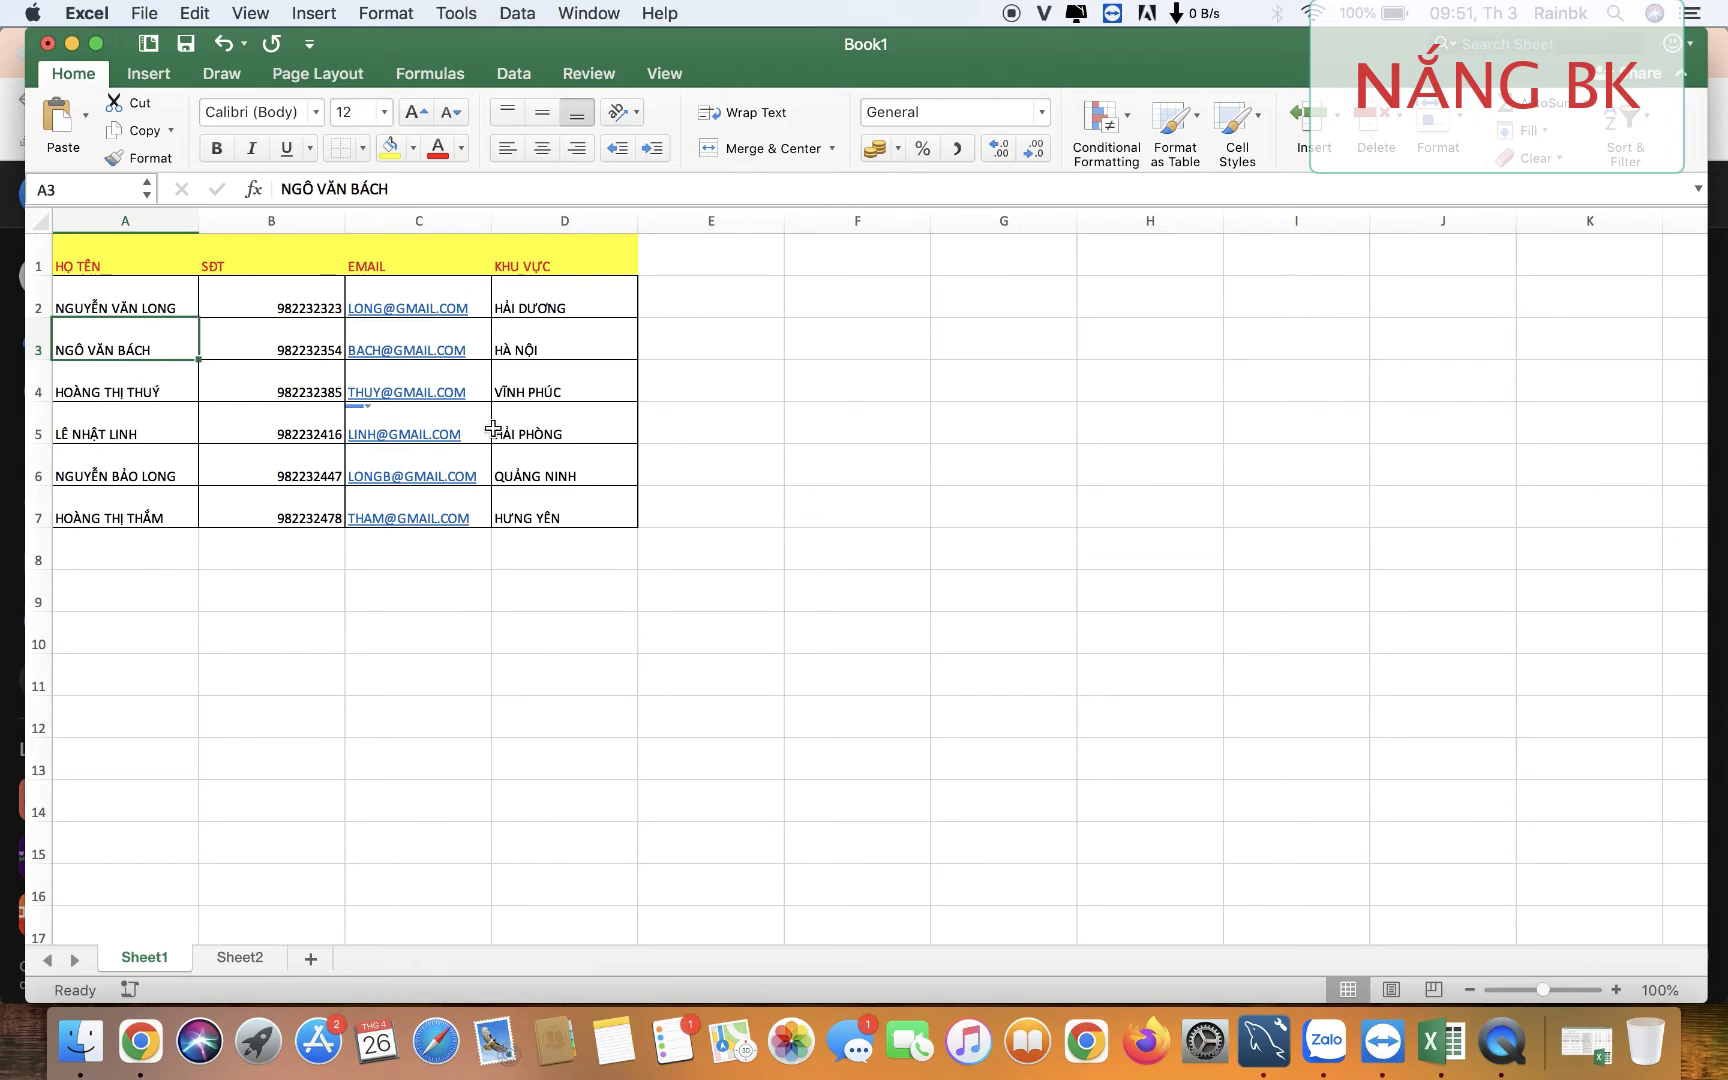
left_click(146, 430)
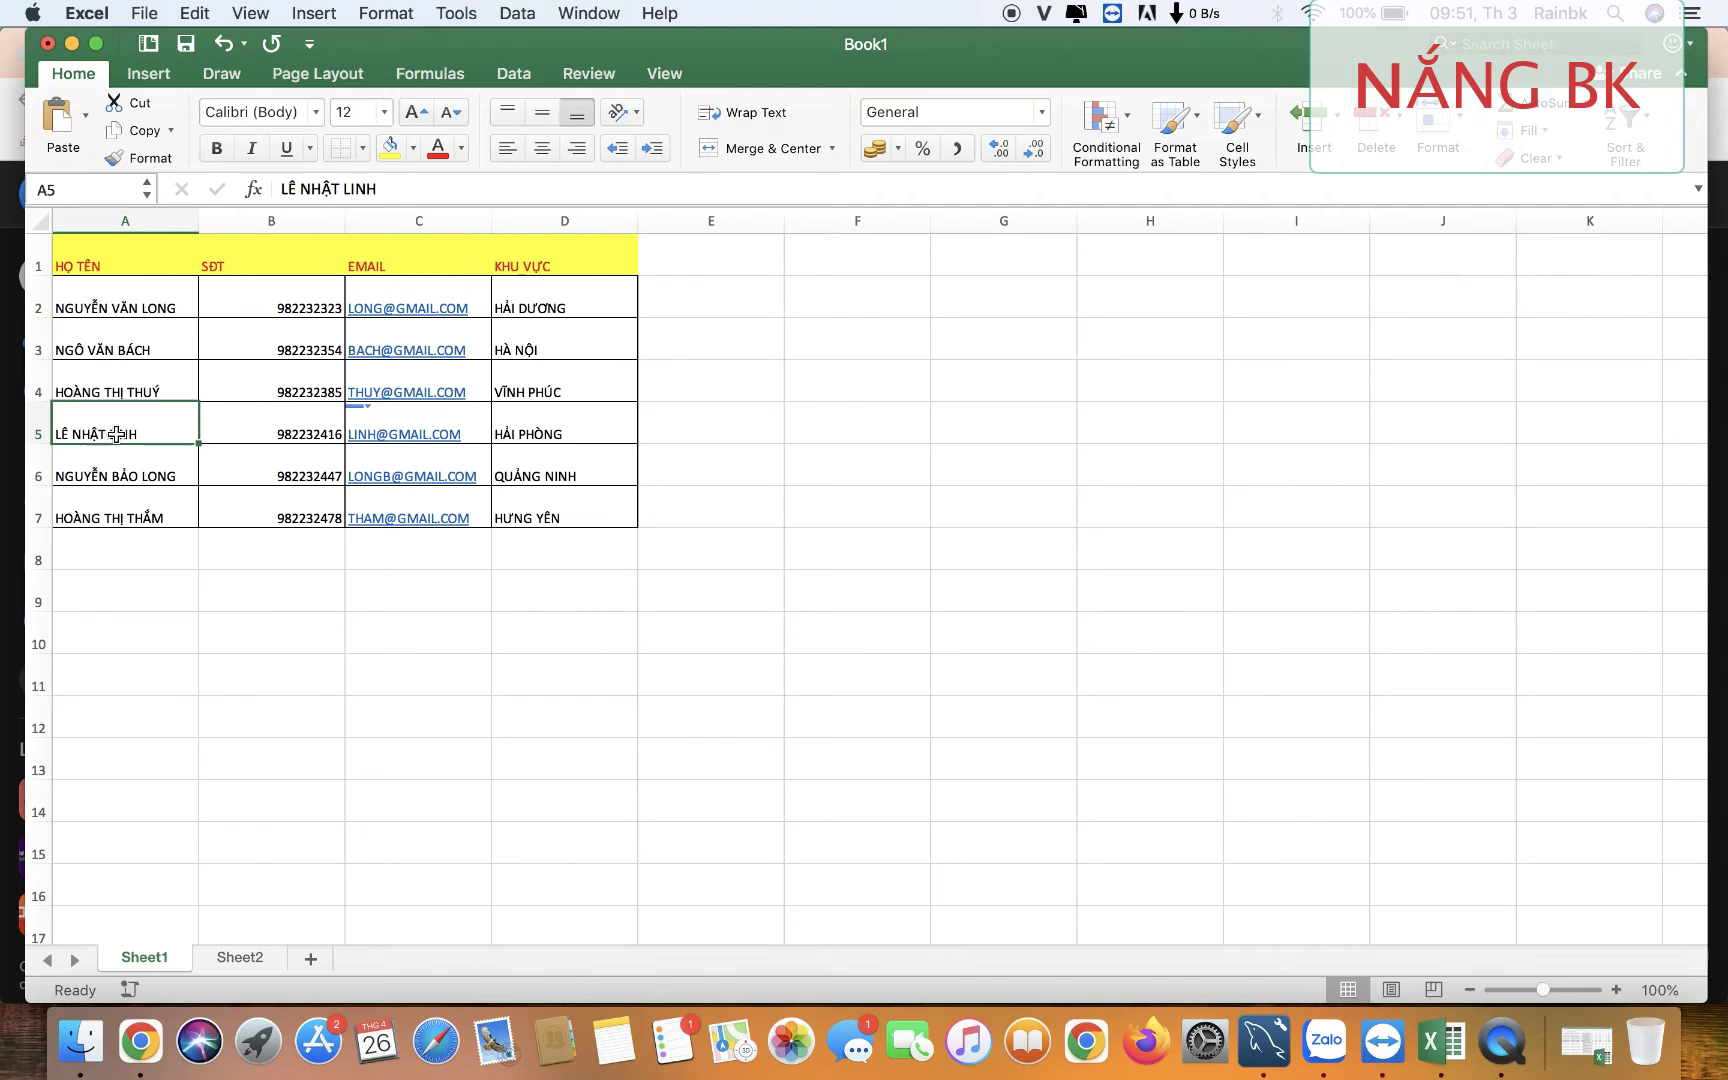
left_click(240, 956)
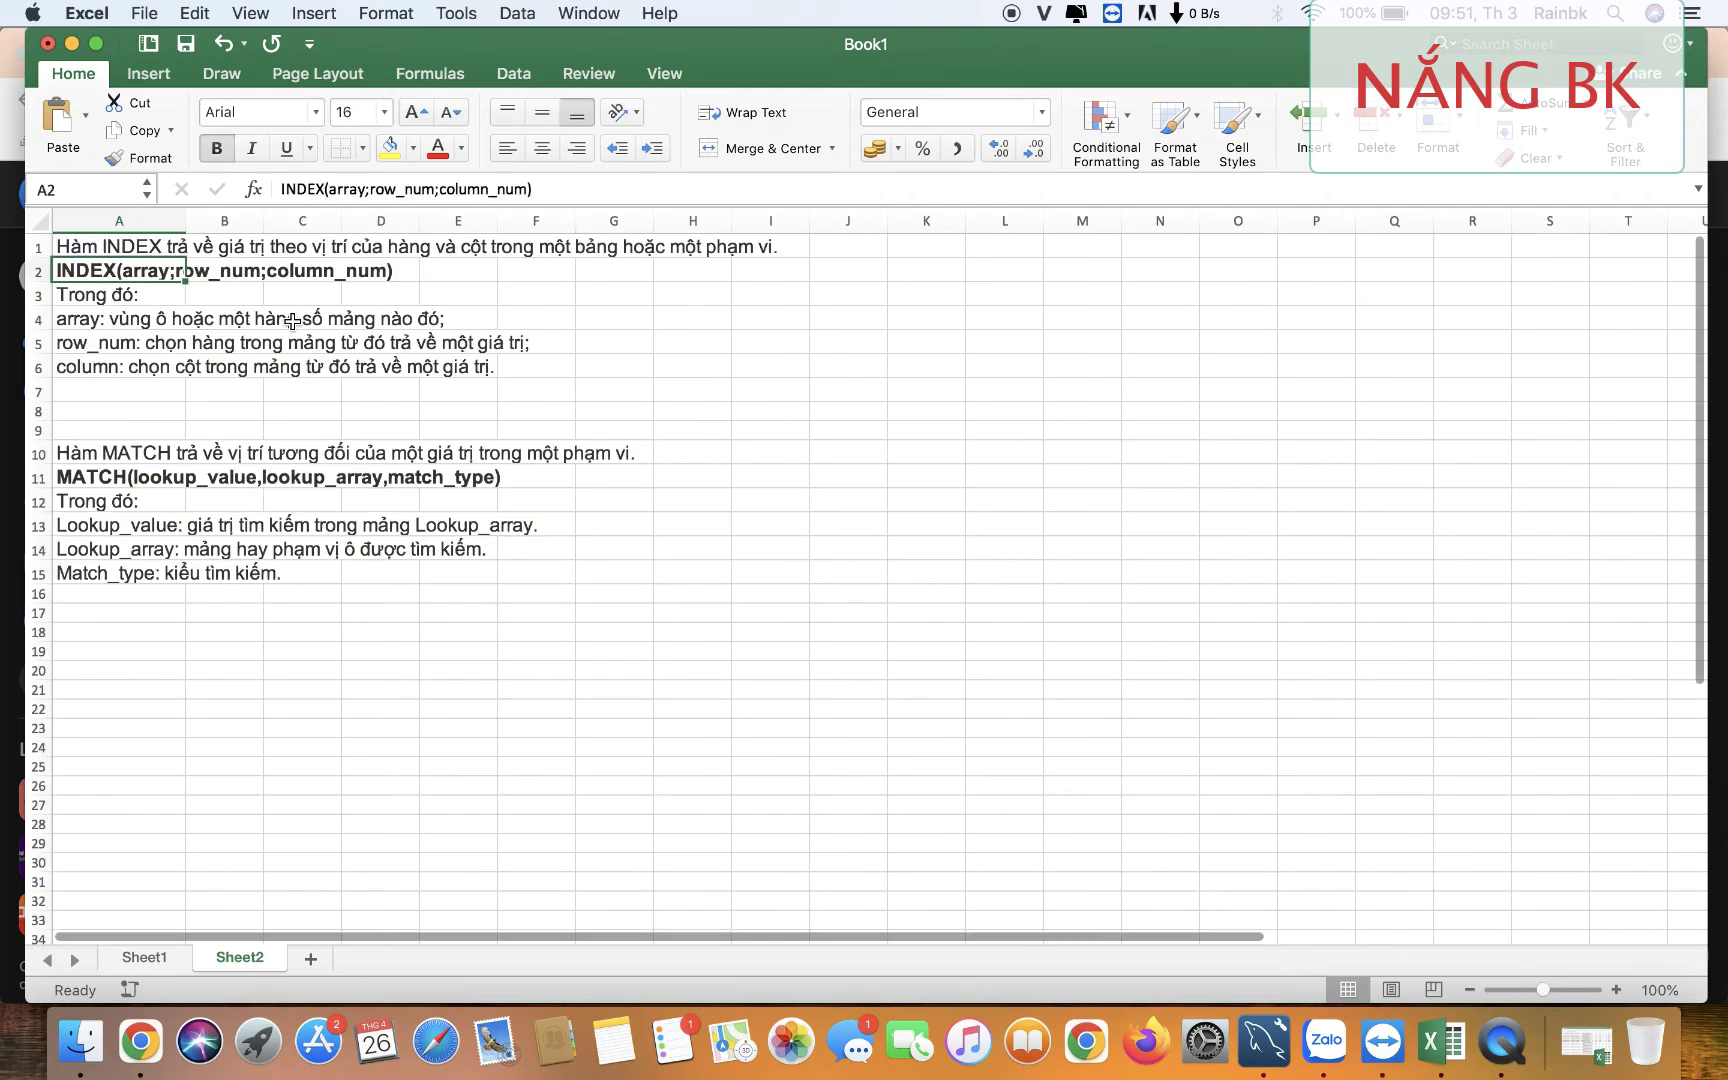
left_click(314, 273)
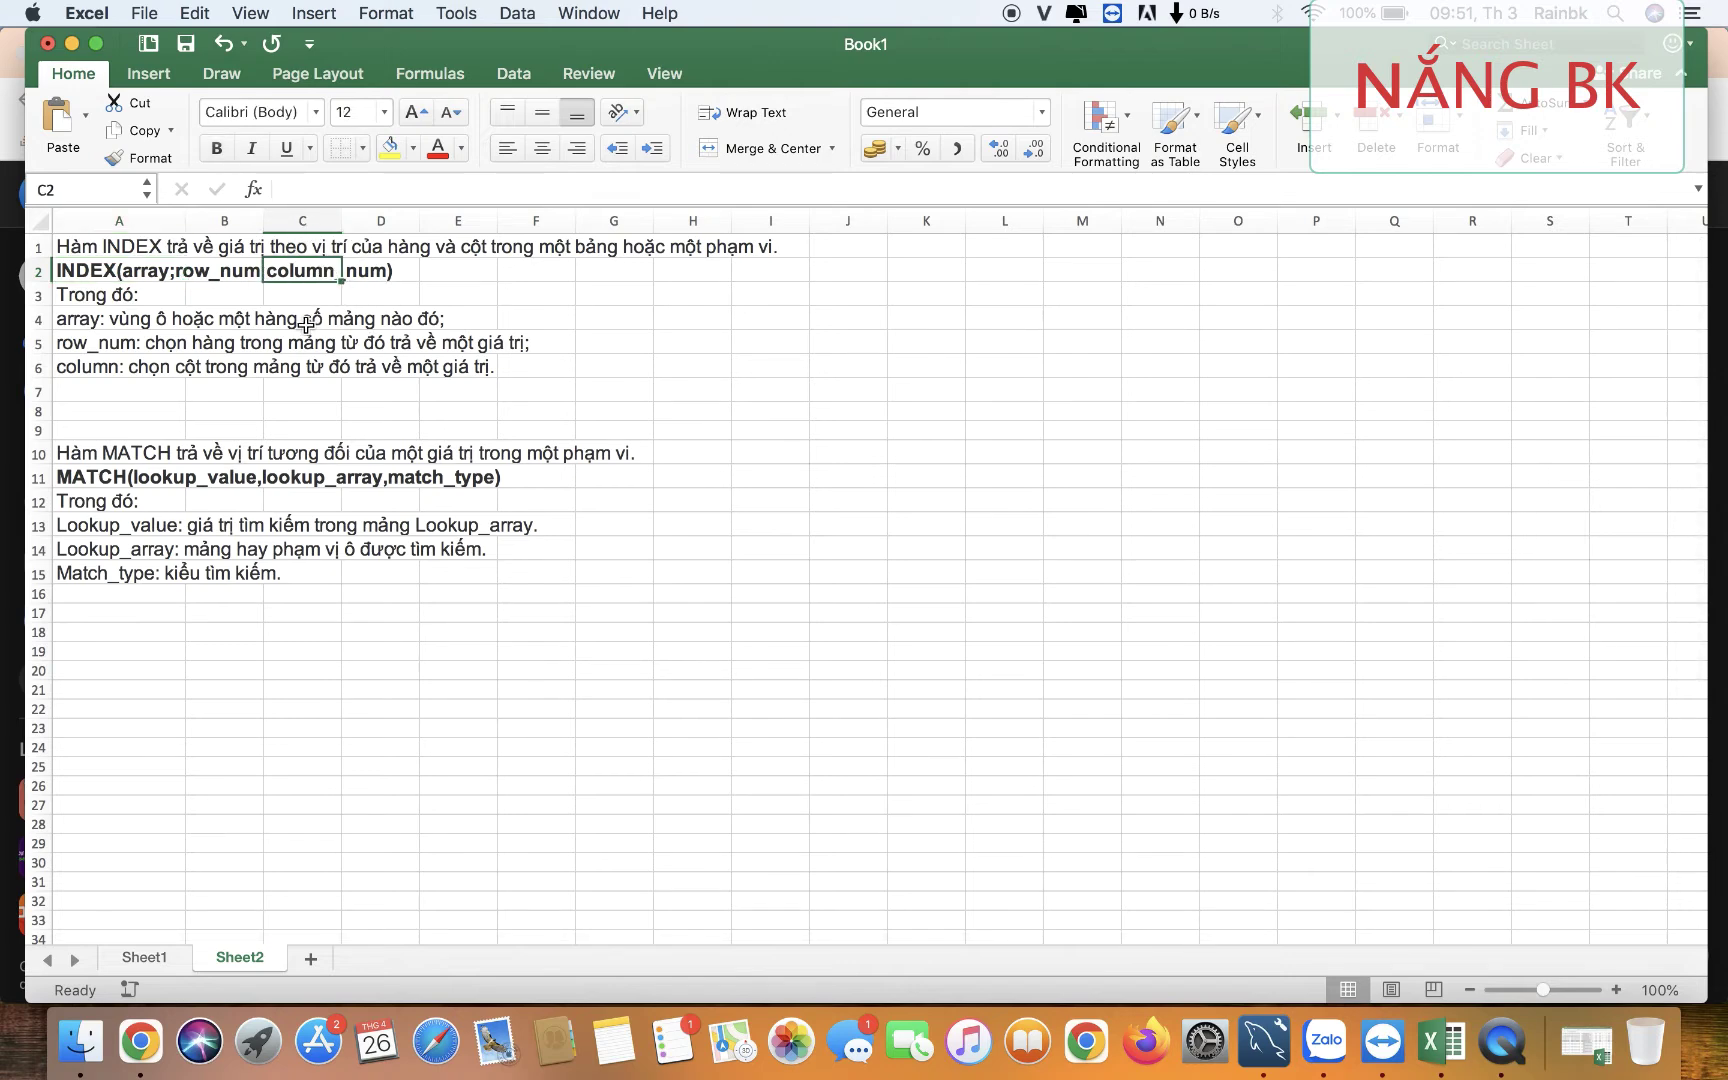
left_click(144, 957)
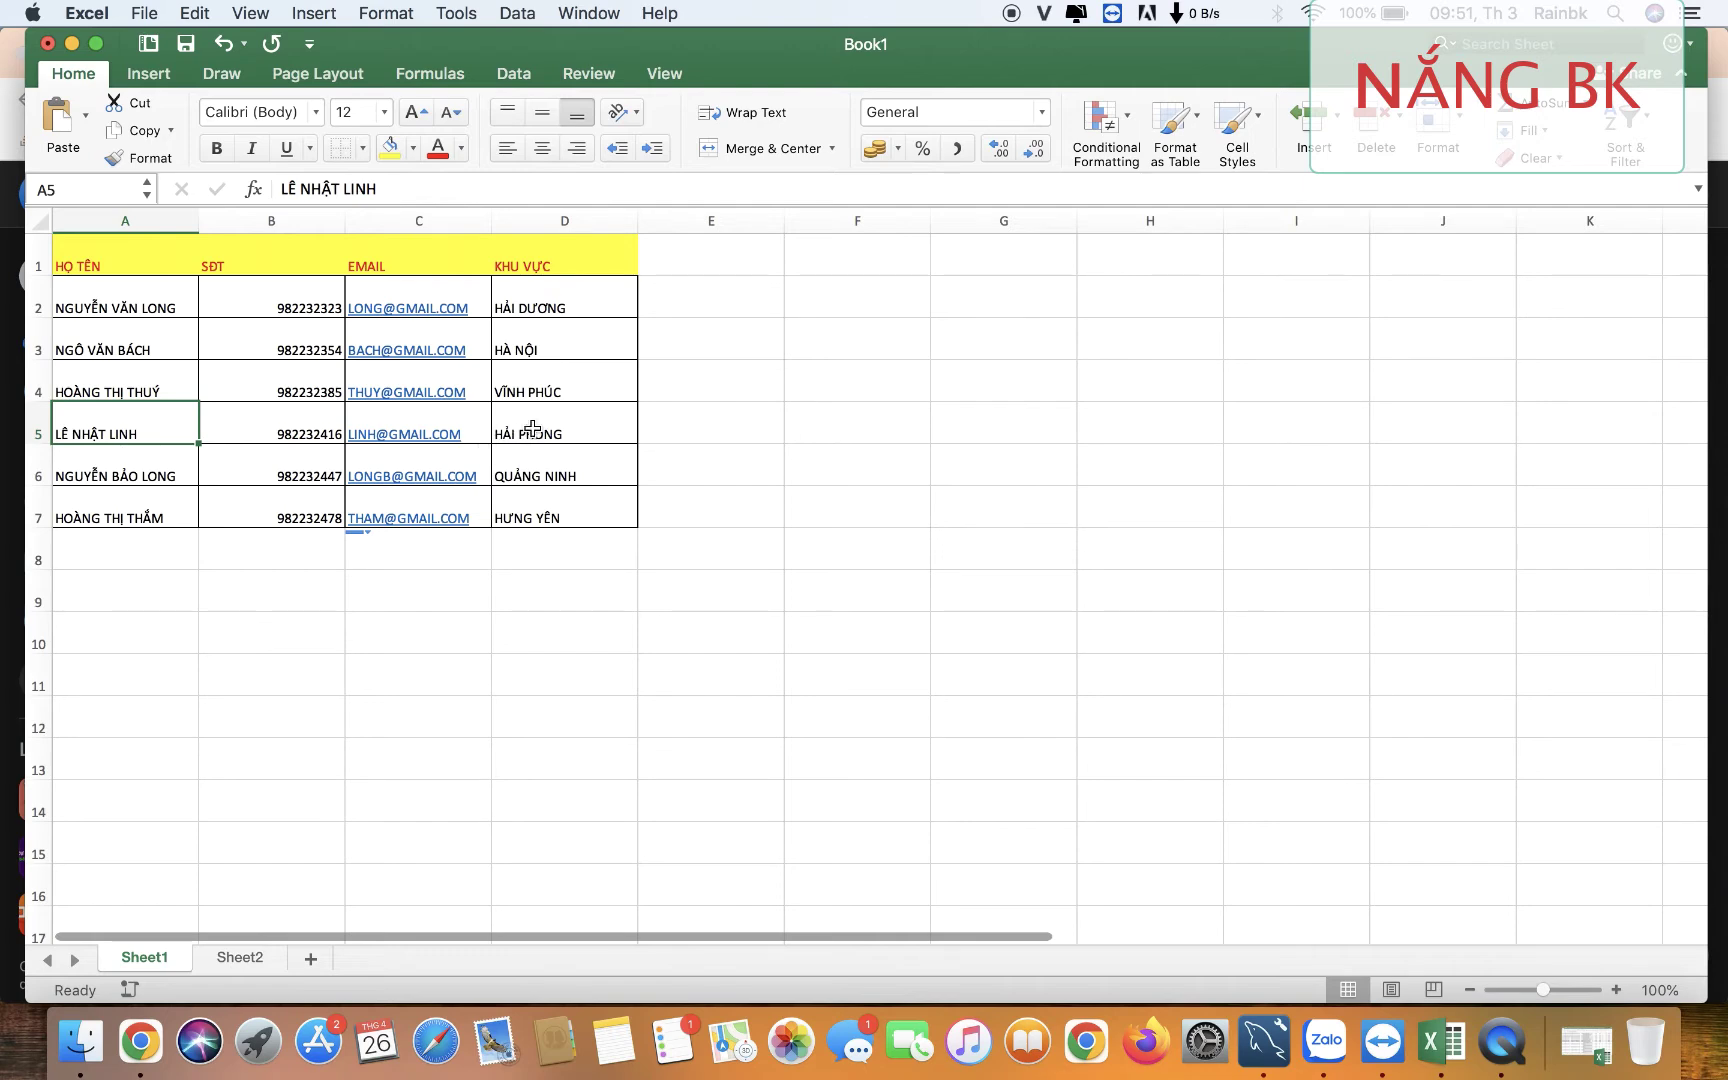
left_click(526, 425)
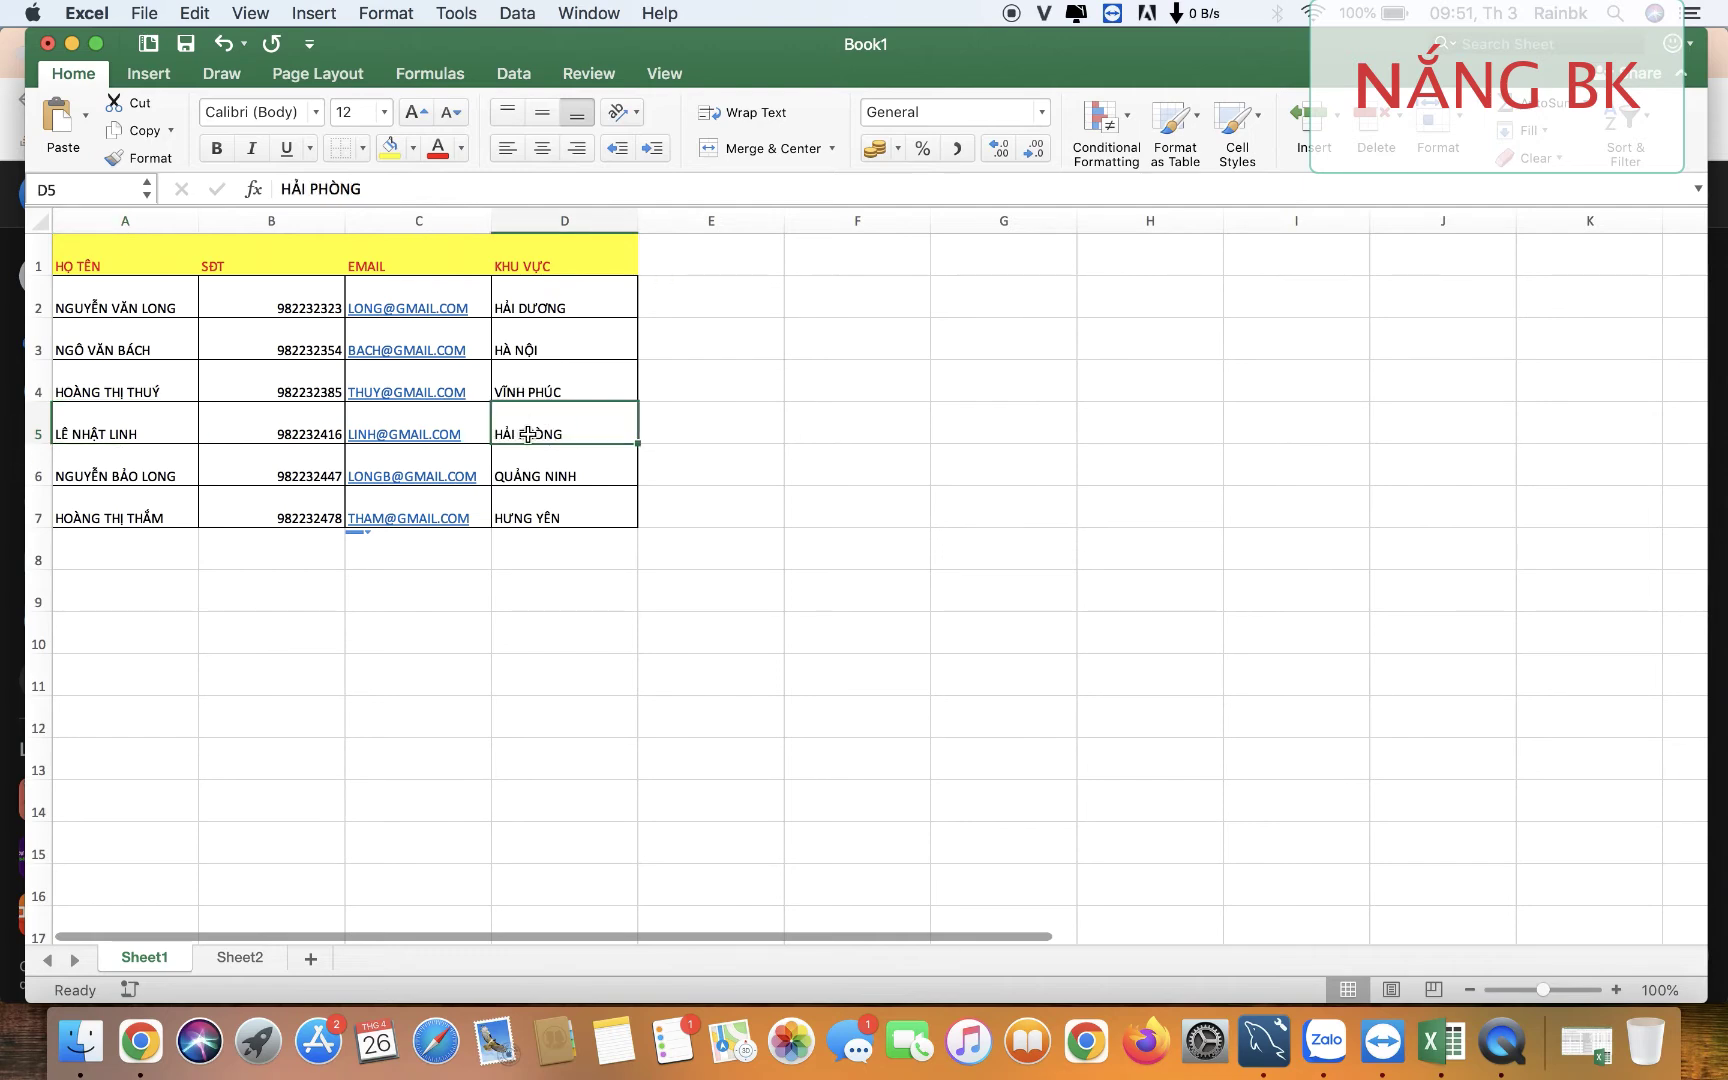
left_click(560, 478)
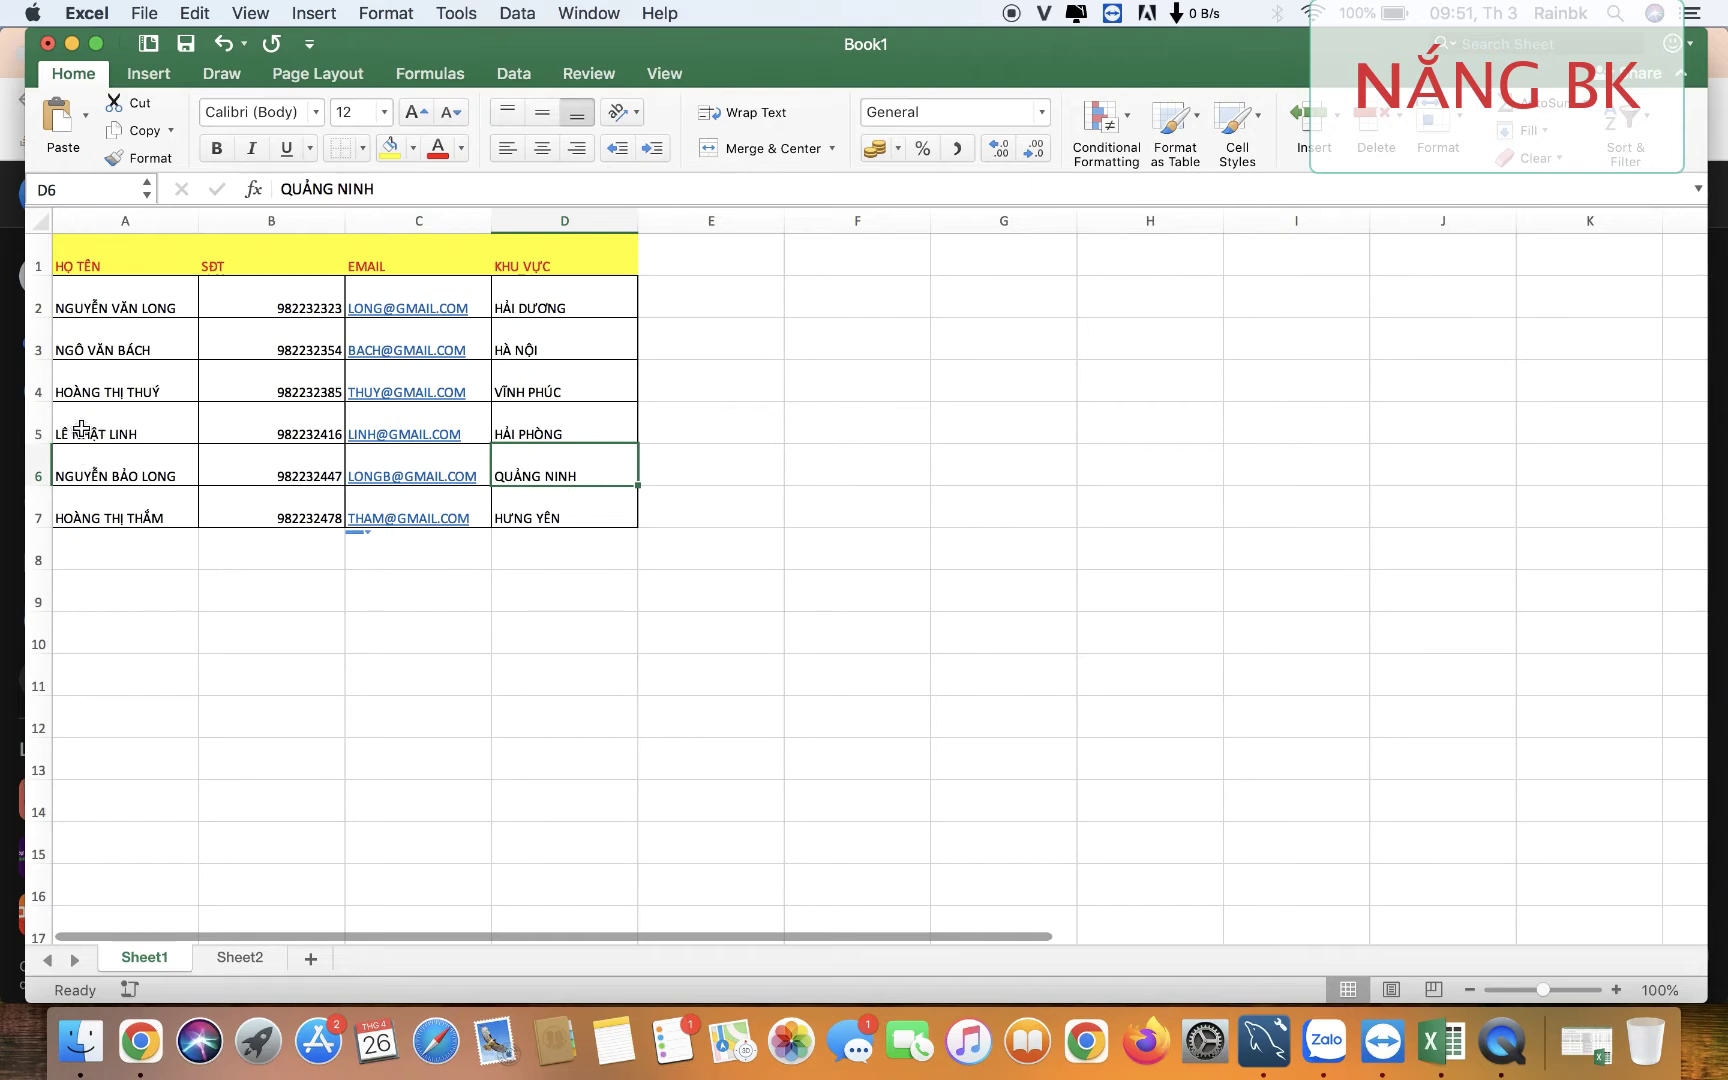
left_click(80, 429)
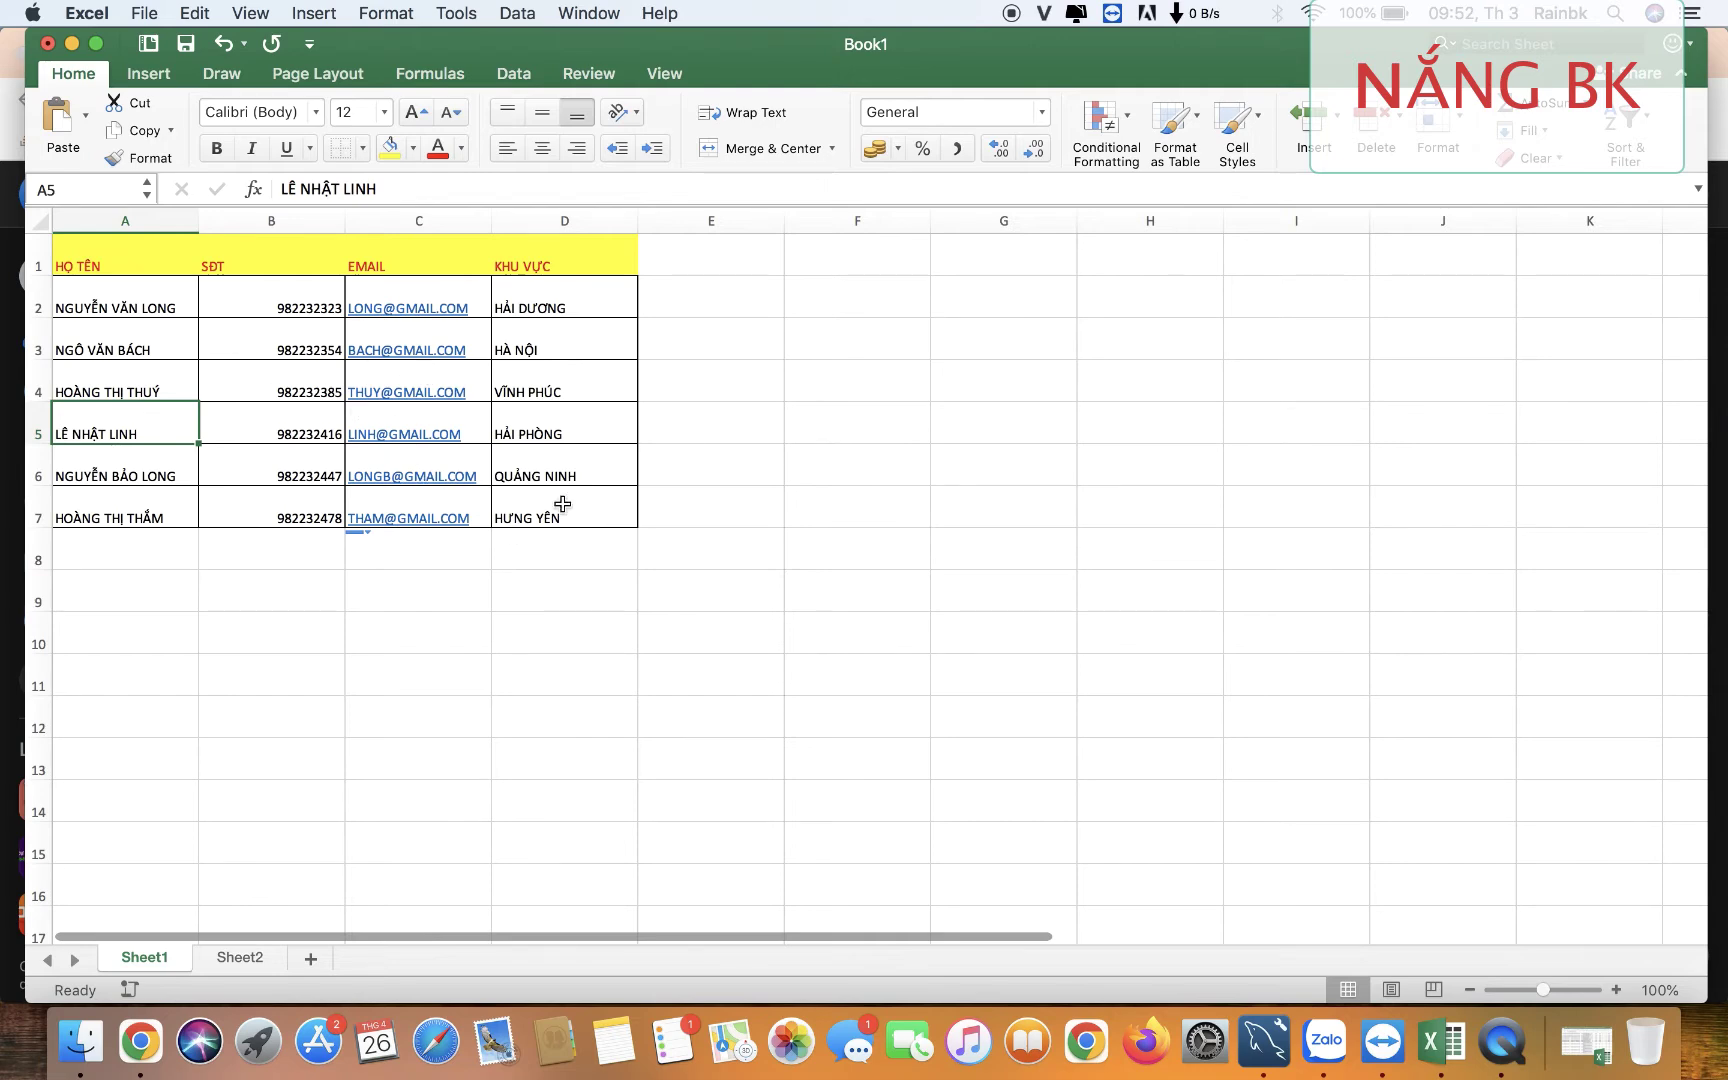
Step: Enter =INDEX(A2:D7,4,3) in E2 to return the fourth contact's email address
left_click(726, 272)
left_click(712, 297)
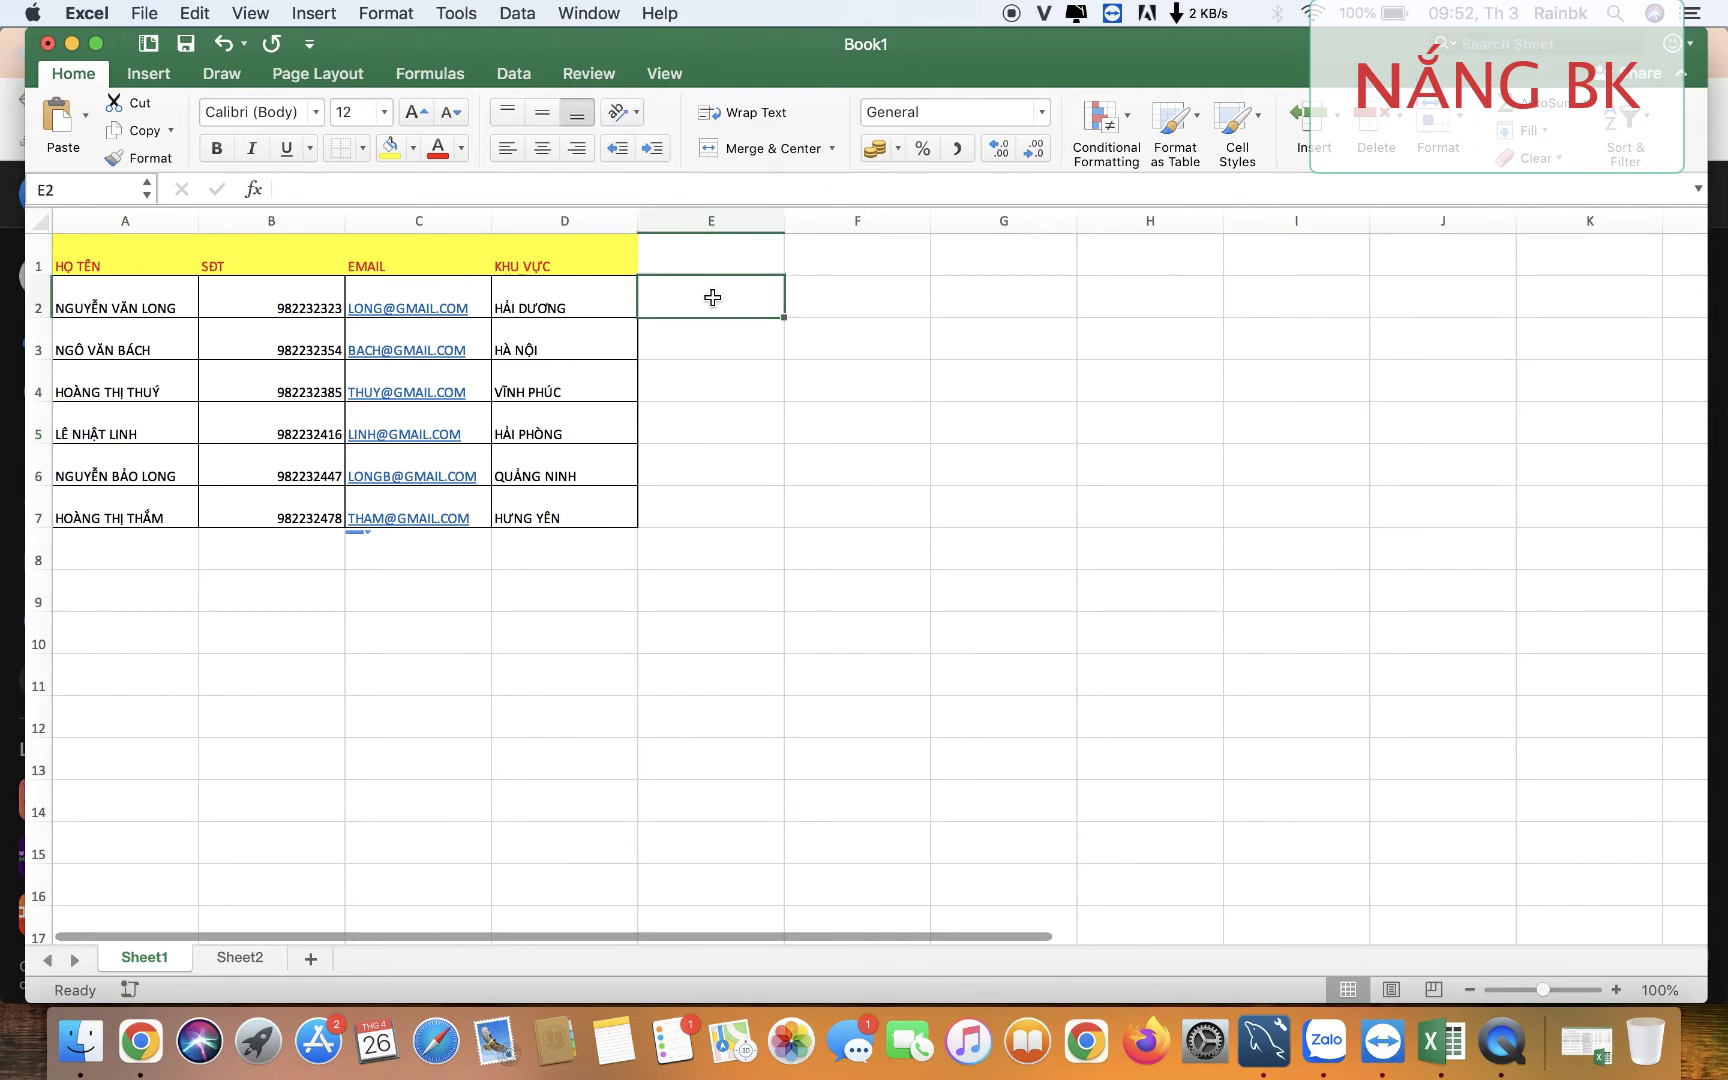
type("=in")
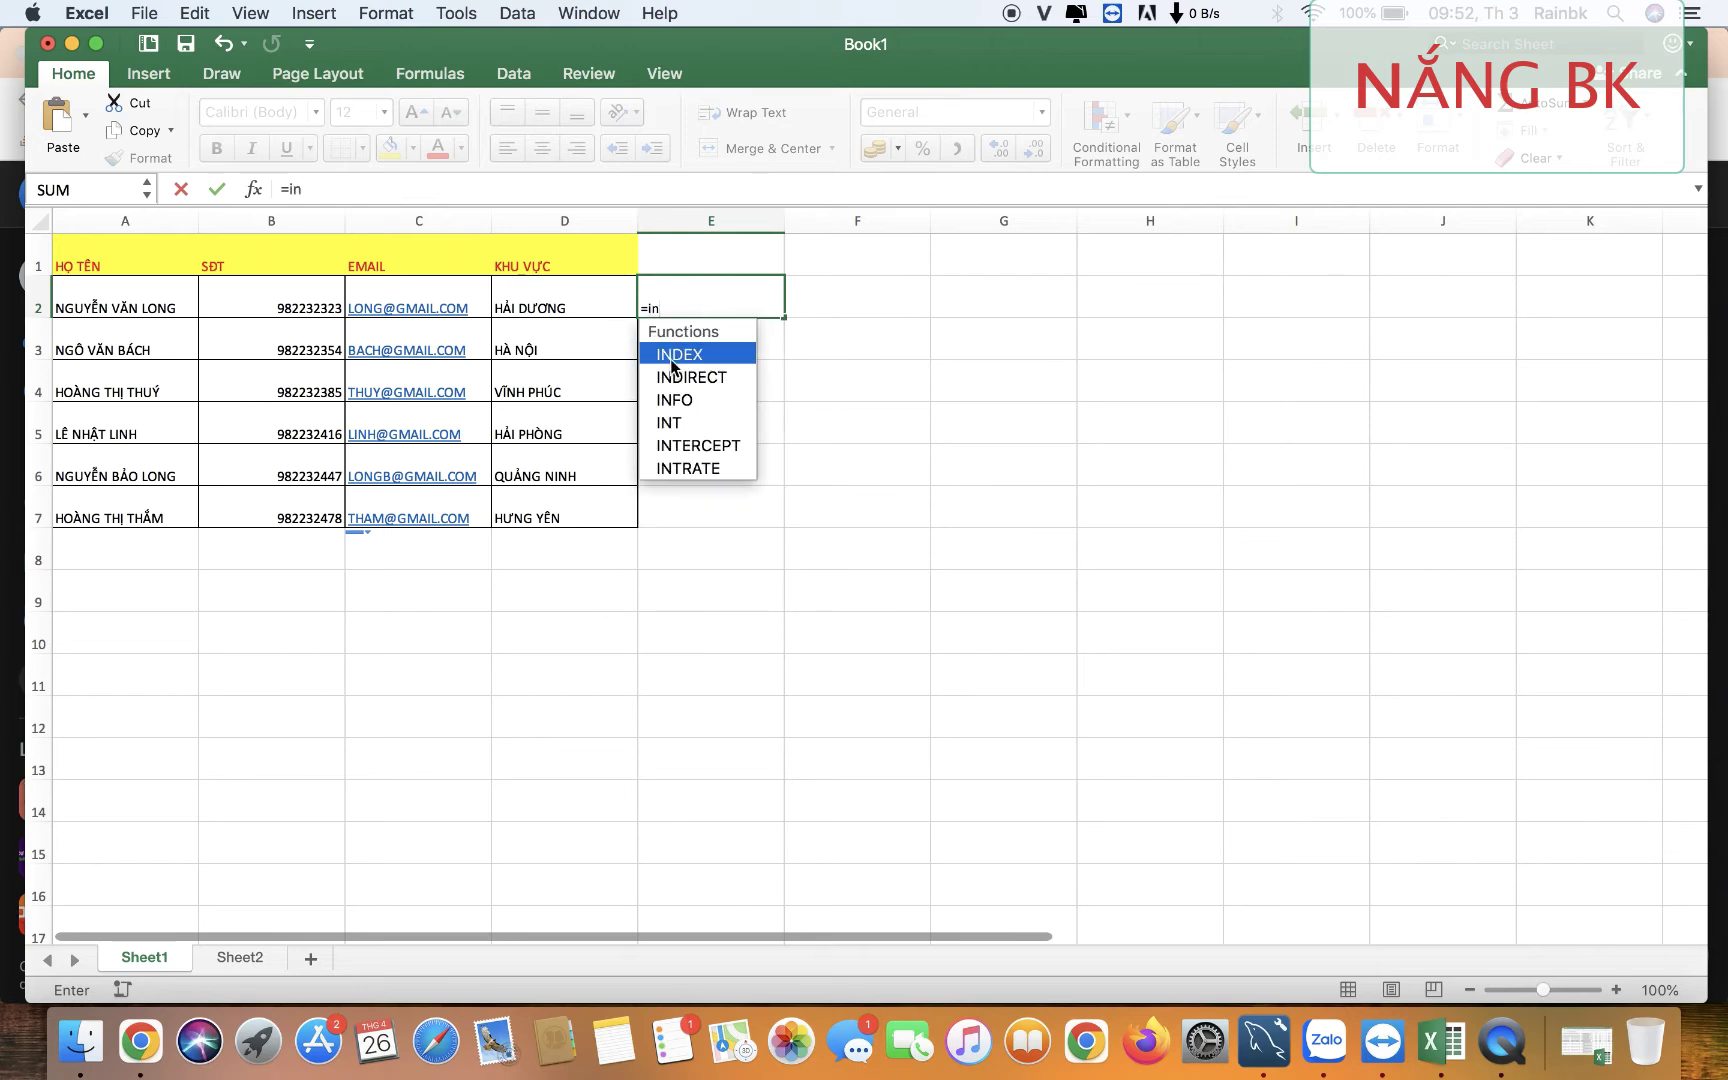
double_click(672, 358)
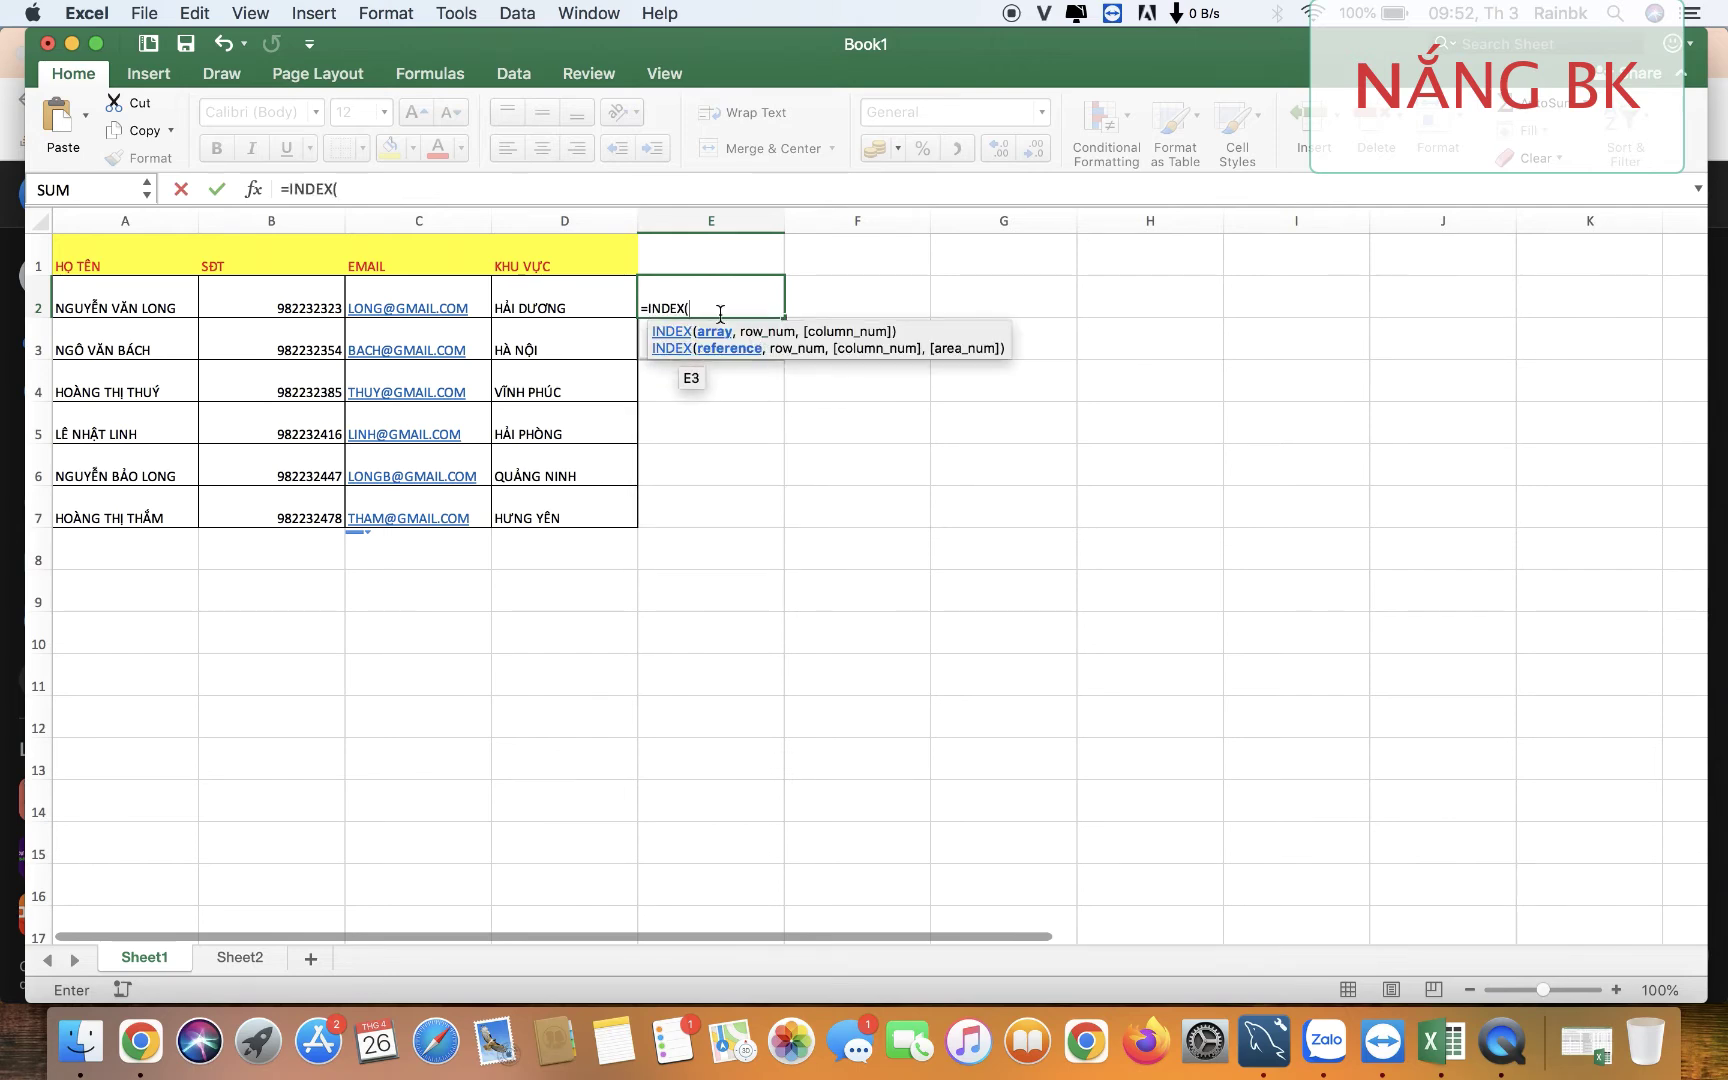
left_click_drag(88, 298, 542, 507)
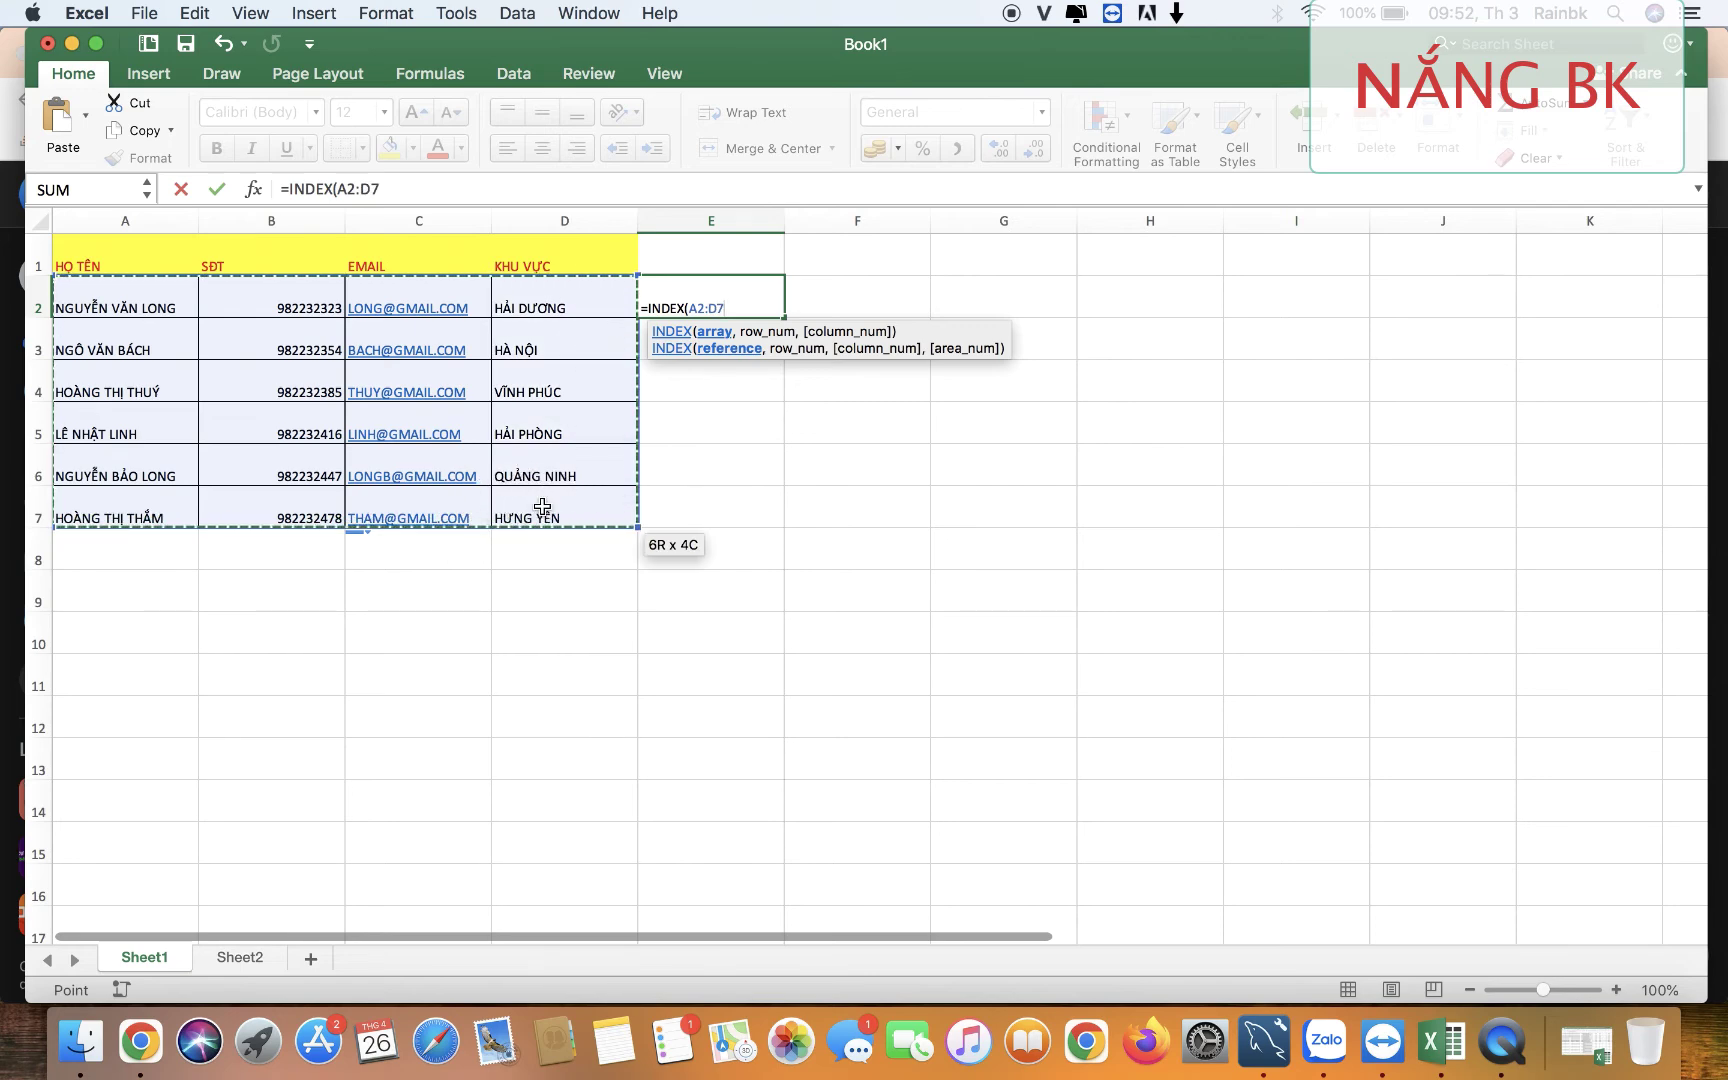
type(",4")
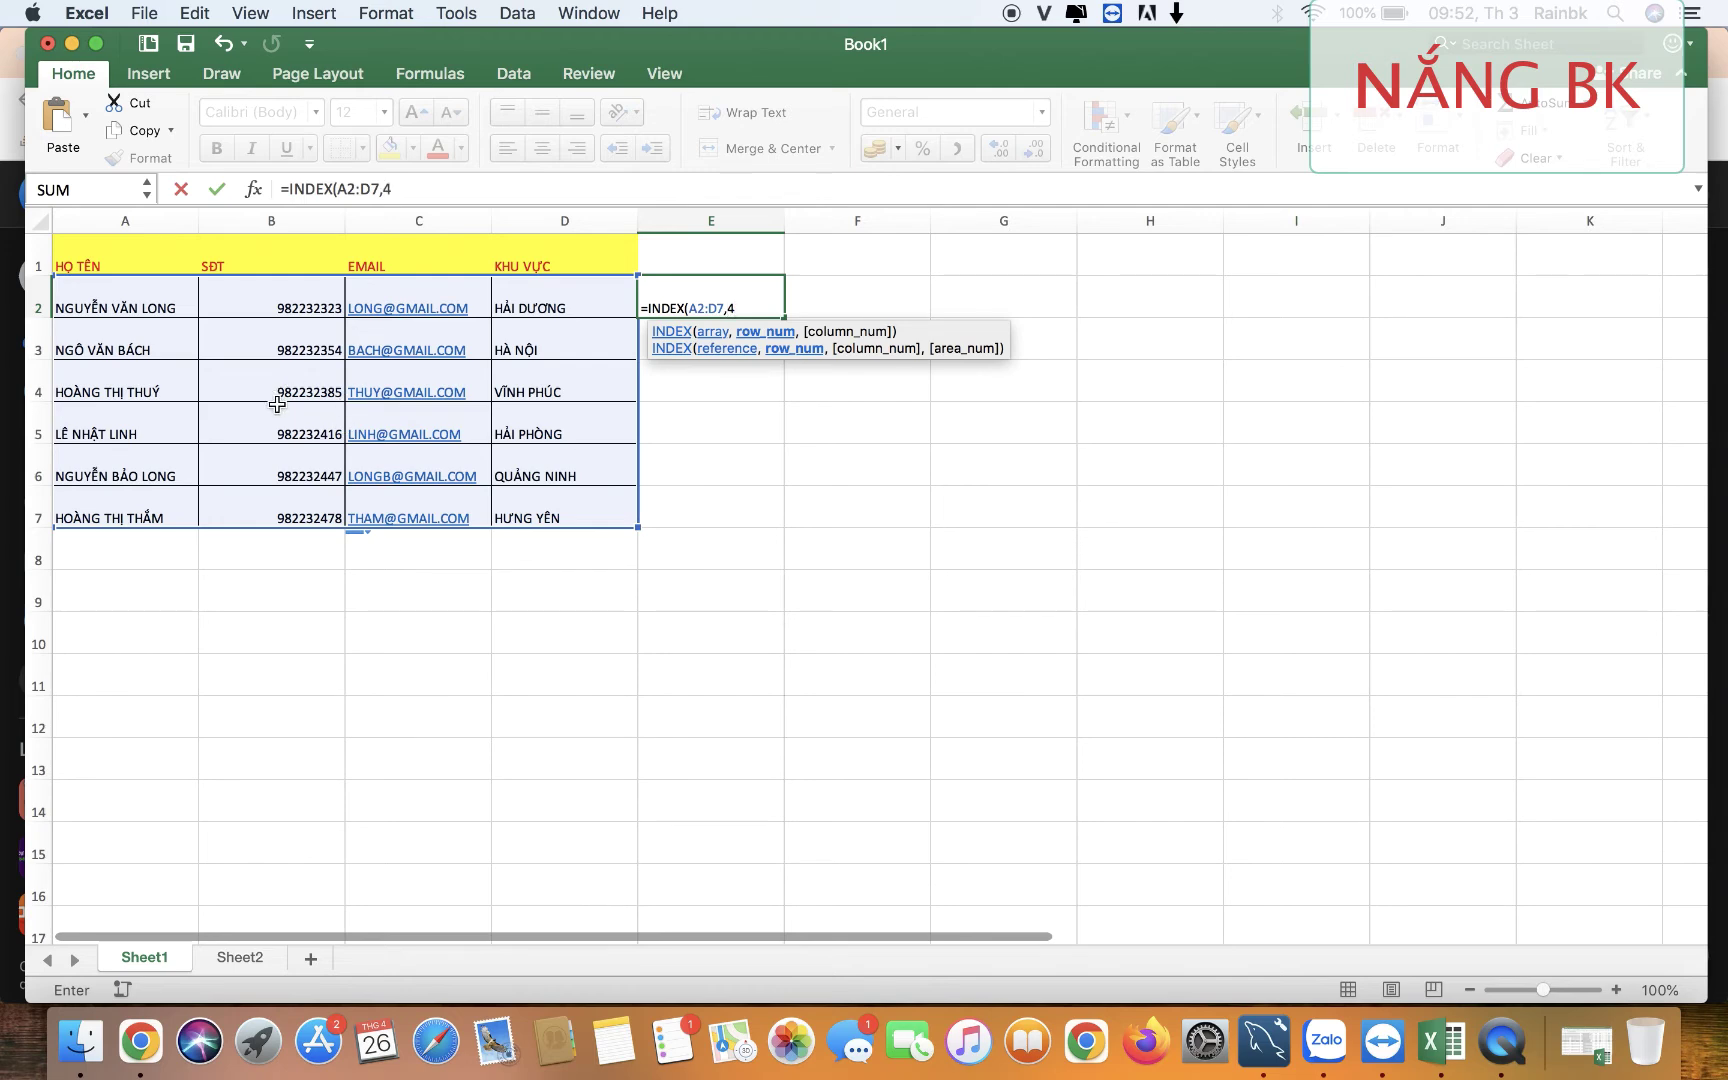
type(",3")
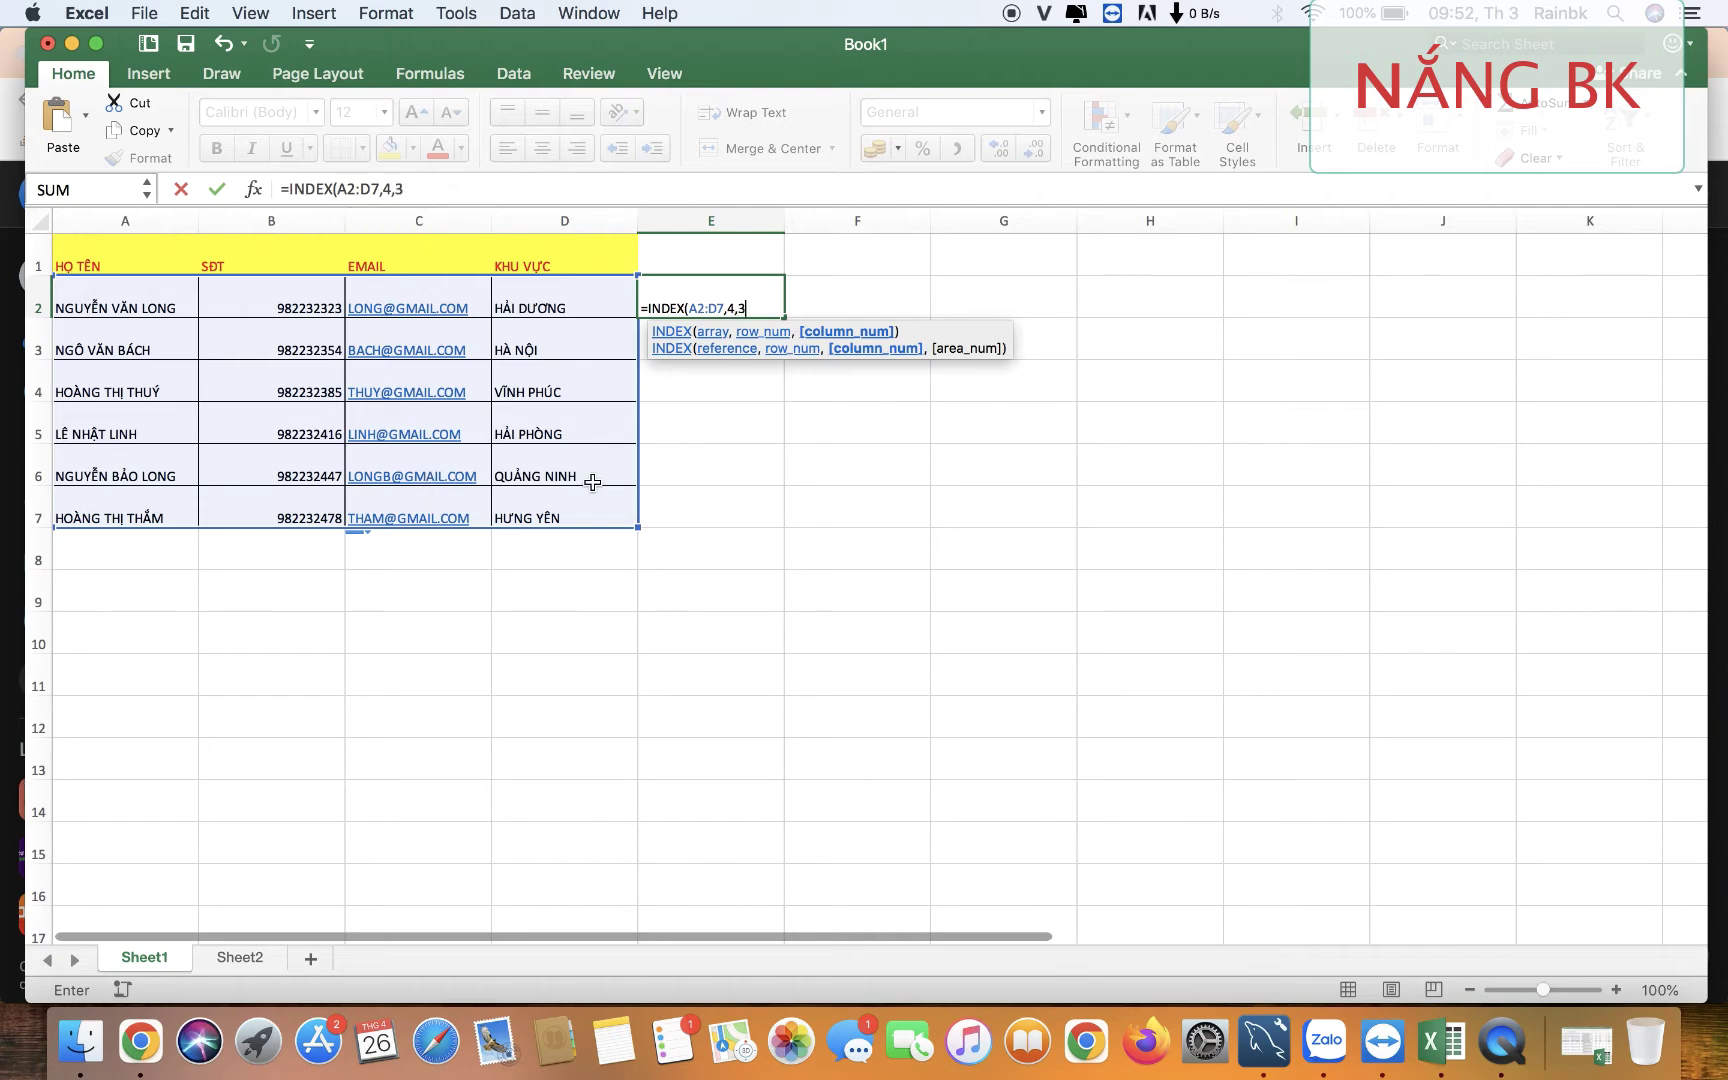
type(")")
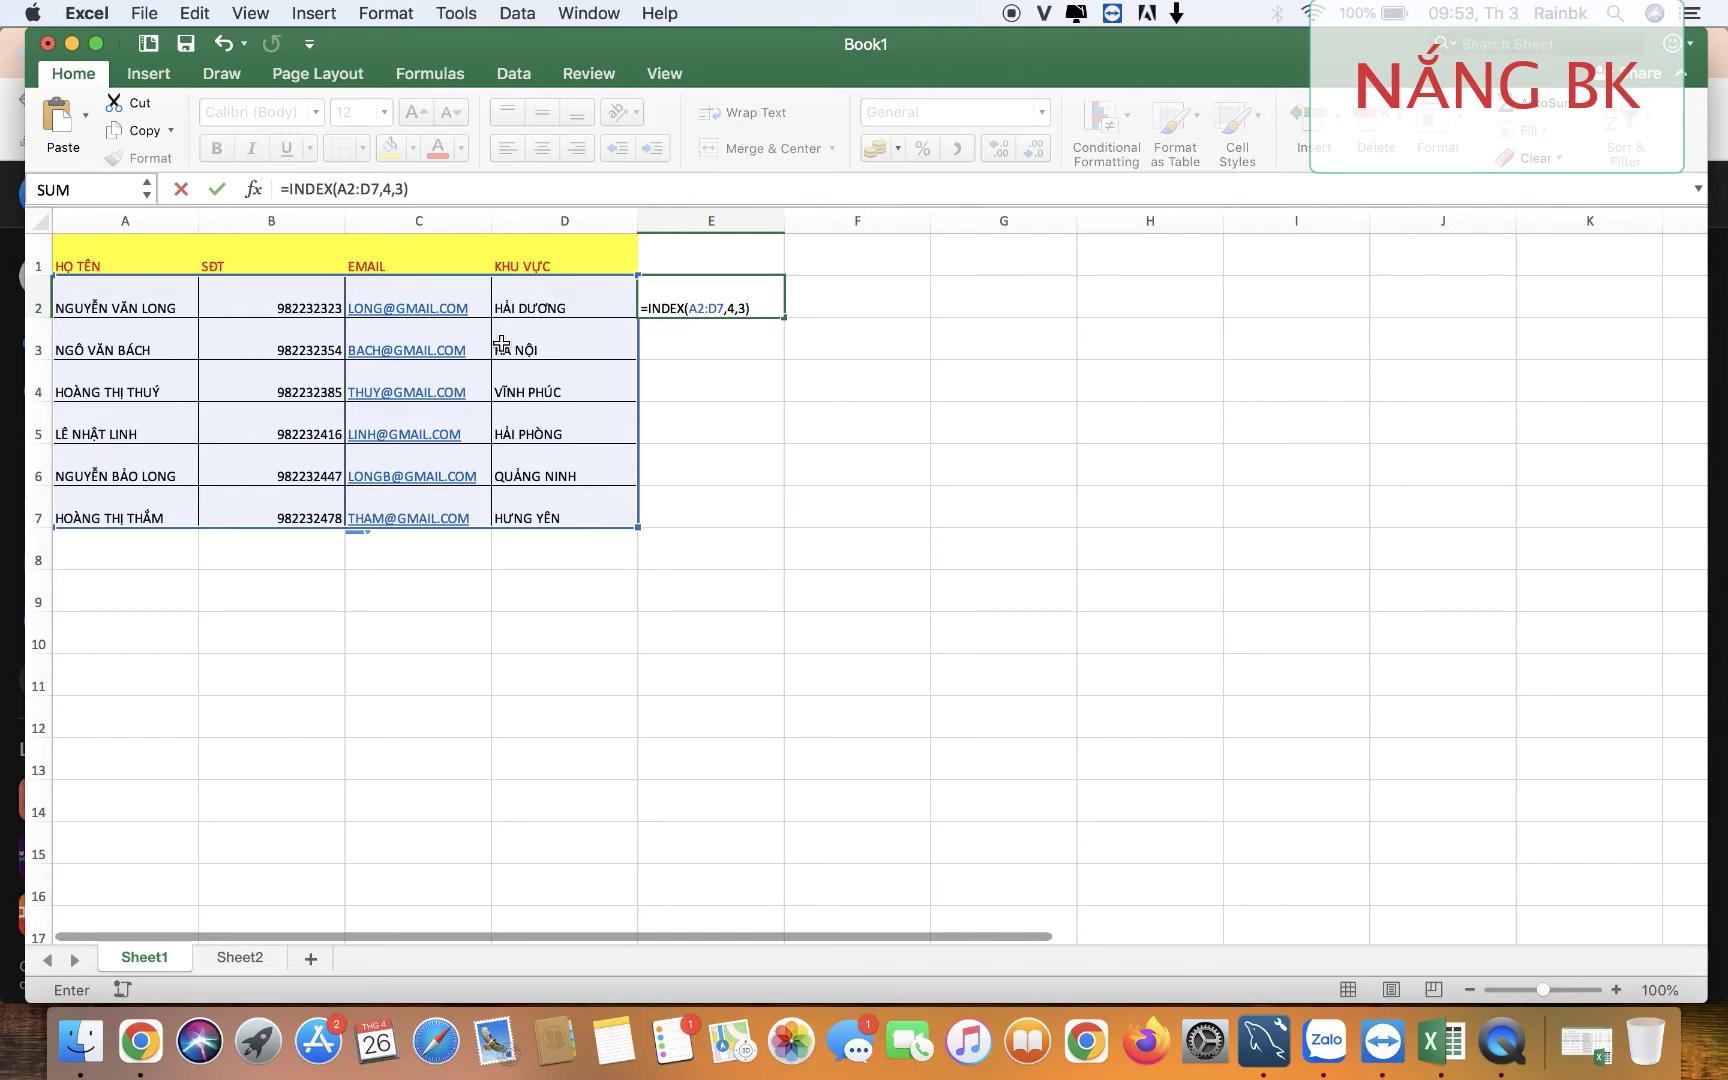
left_click(733, 307)
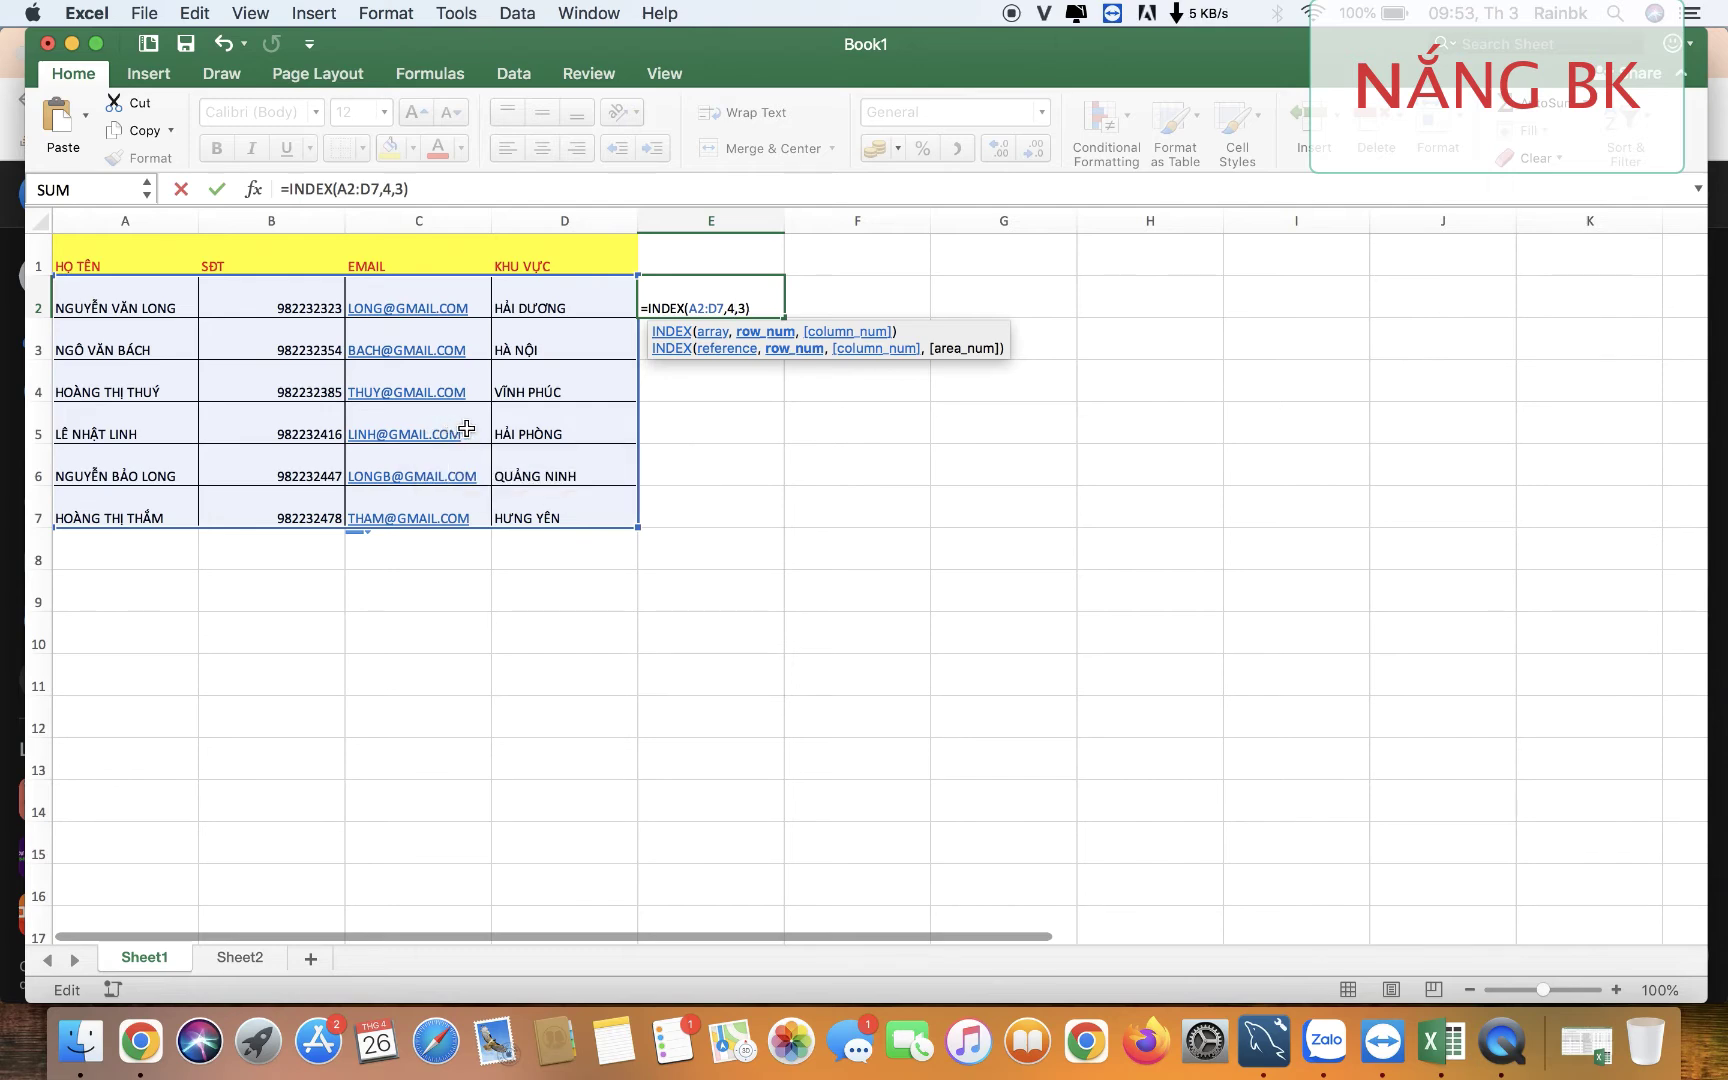
key("Return")
left_click(712, 287)
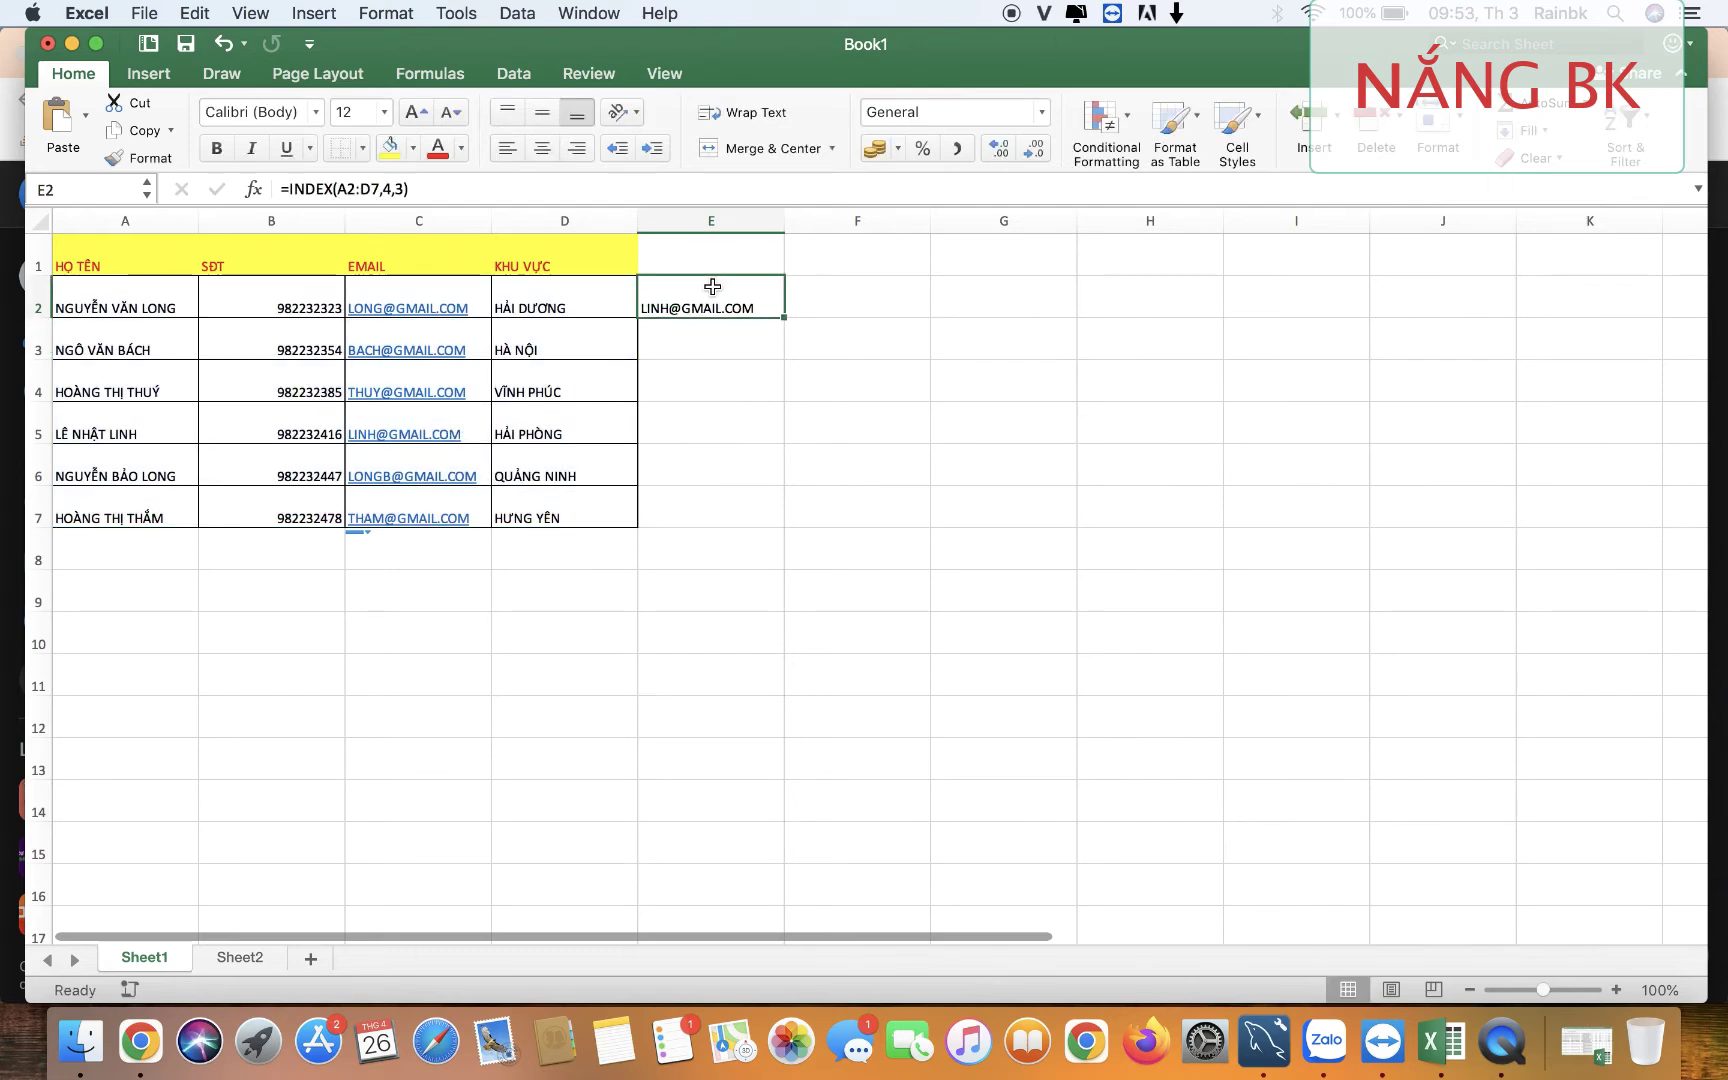
left_click(698, 332)
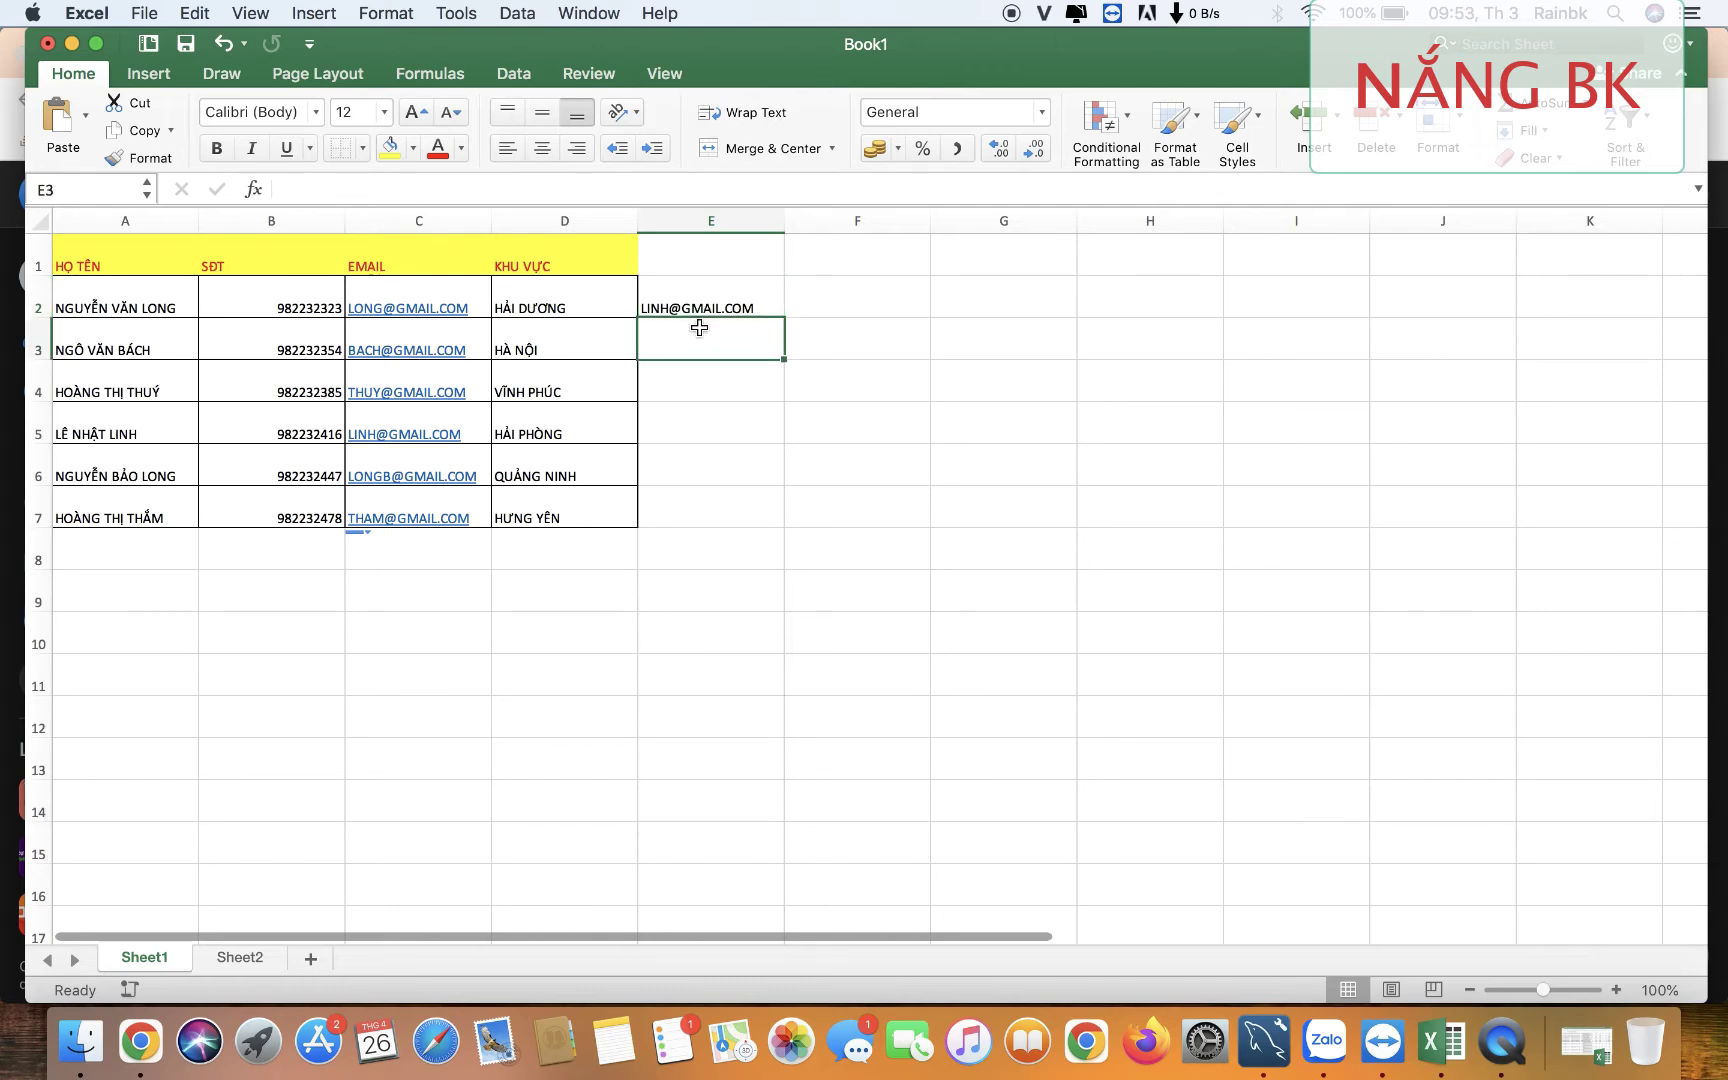
left_click(702, 300)
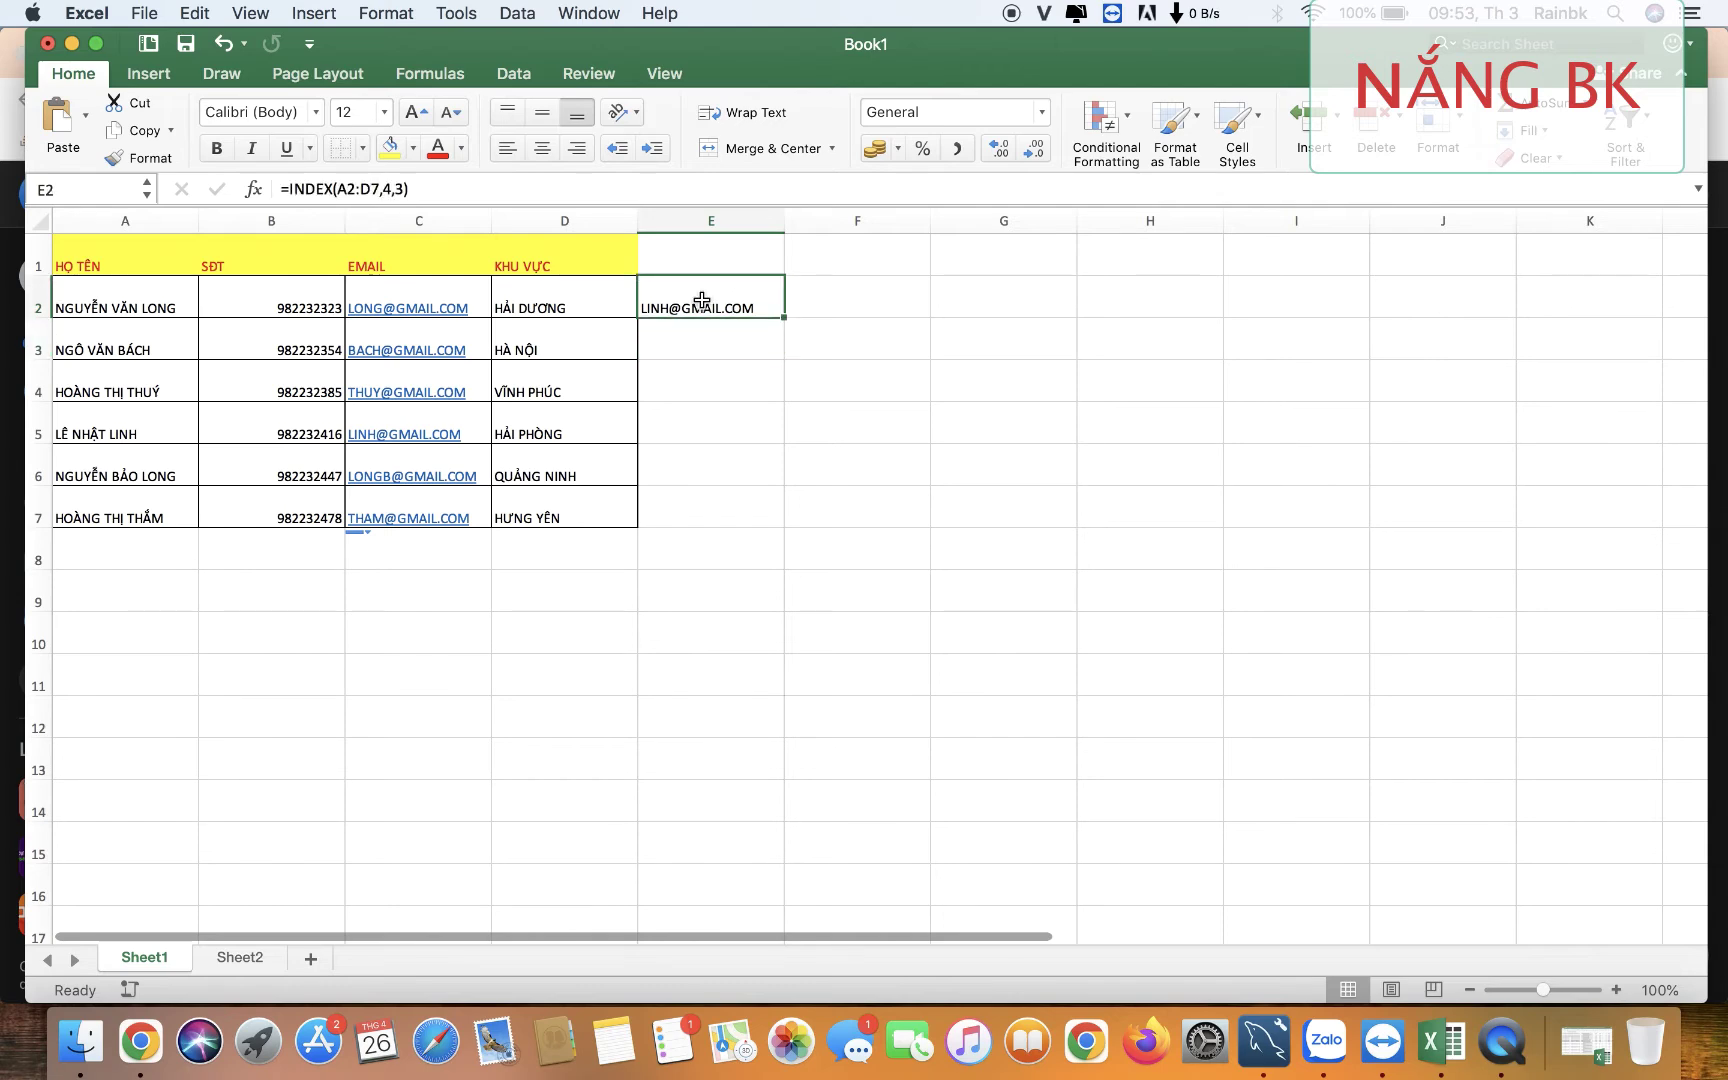
double_click(702, 300)
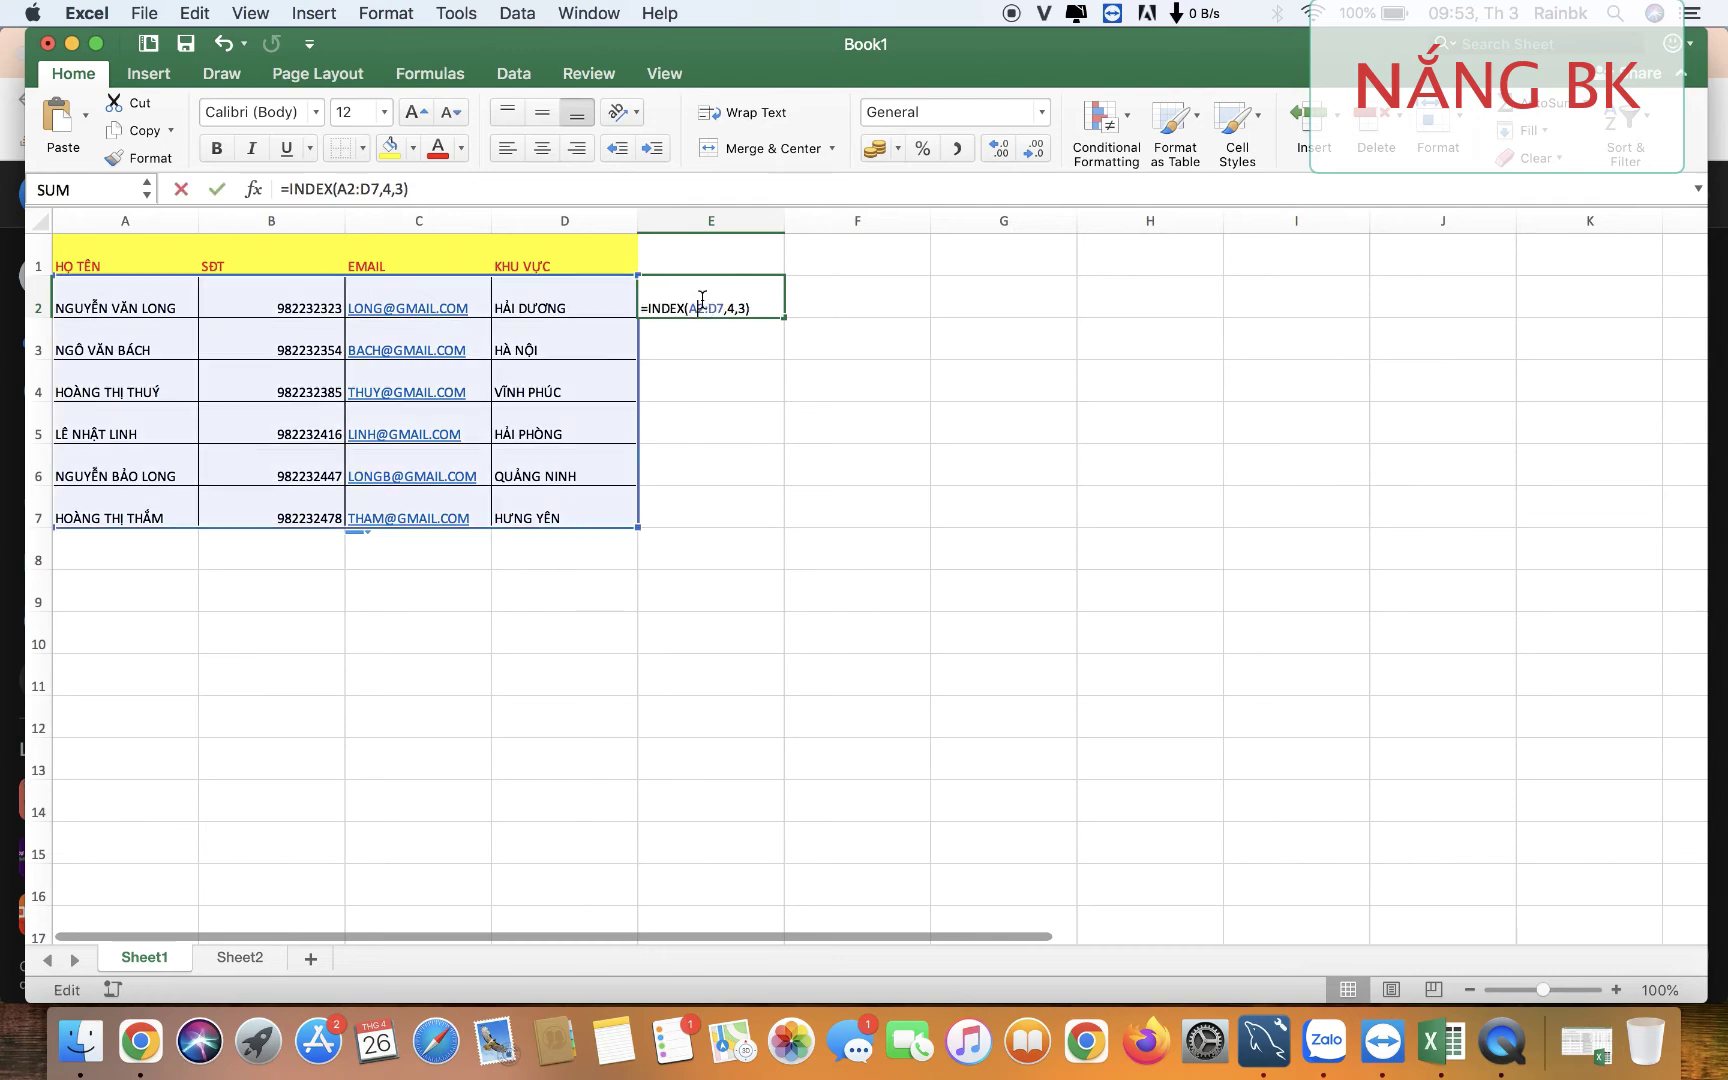
left_click(732, 308)
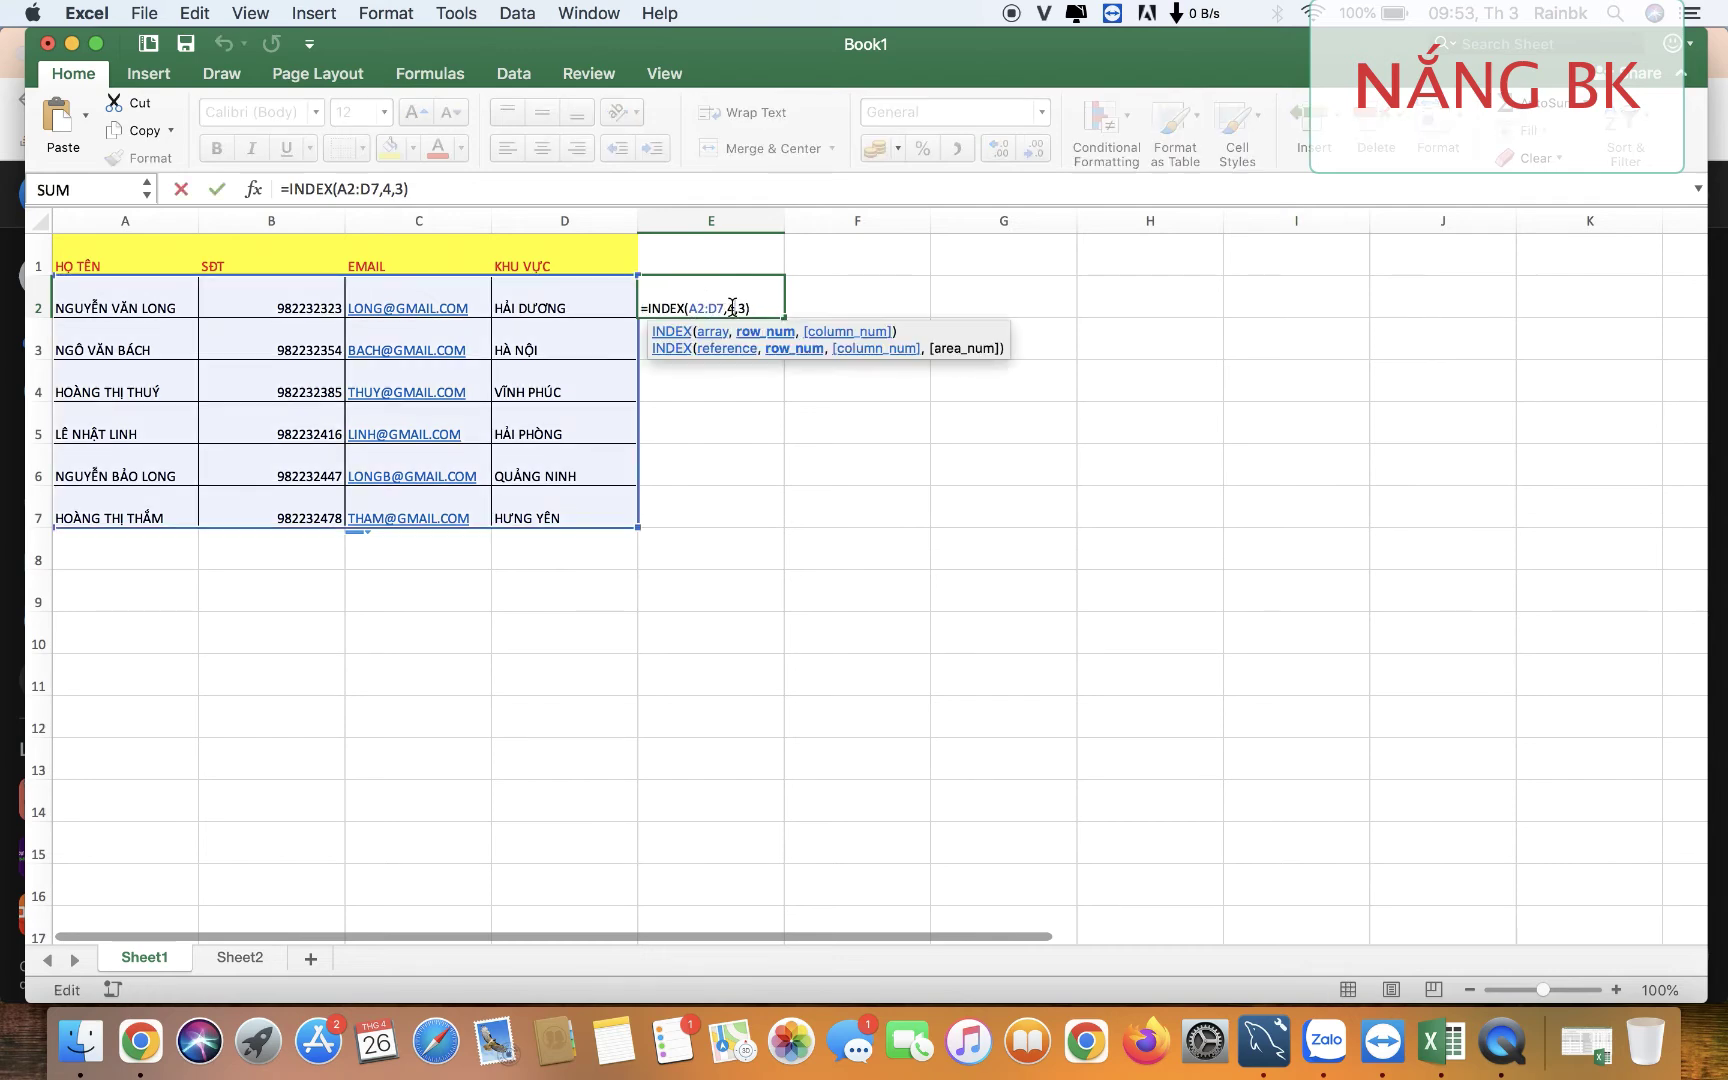
double_click(732, 308)
left_click(735, 302)
key("Return")
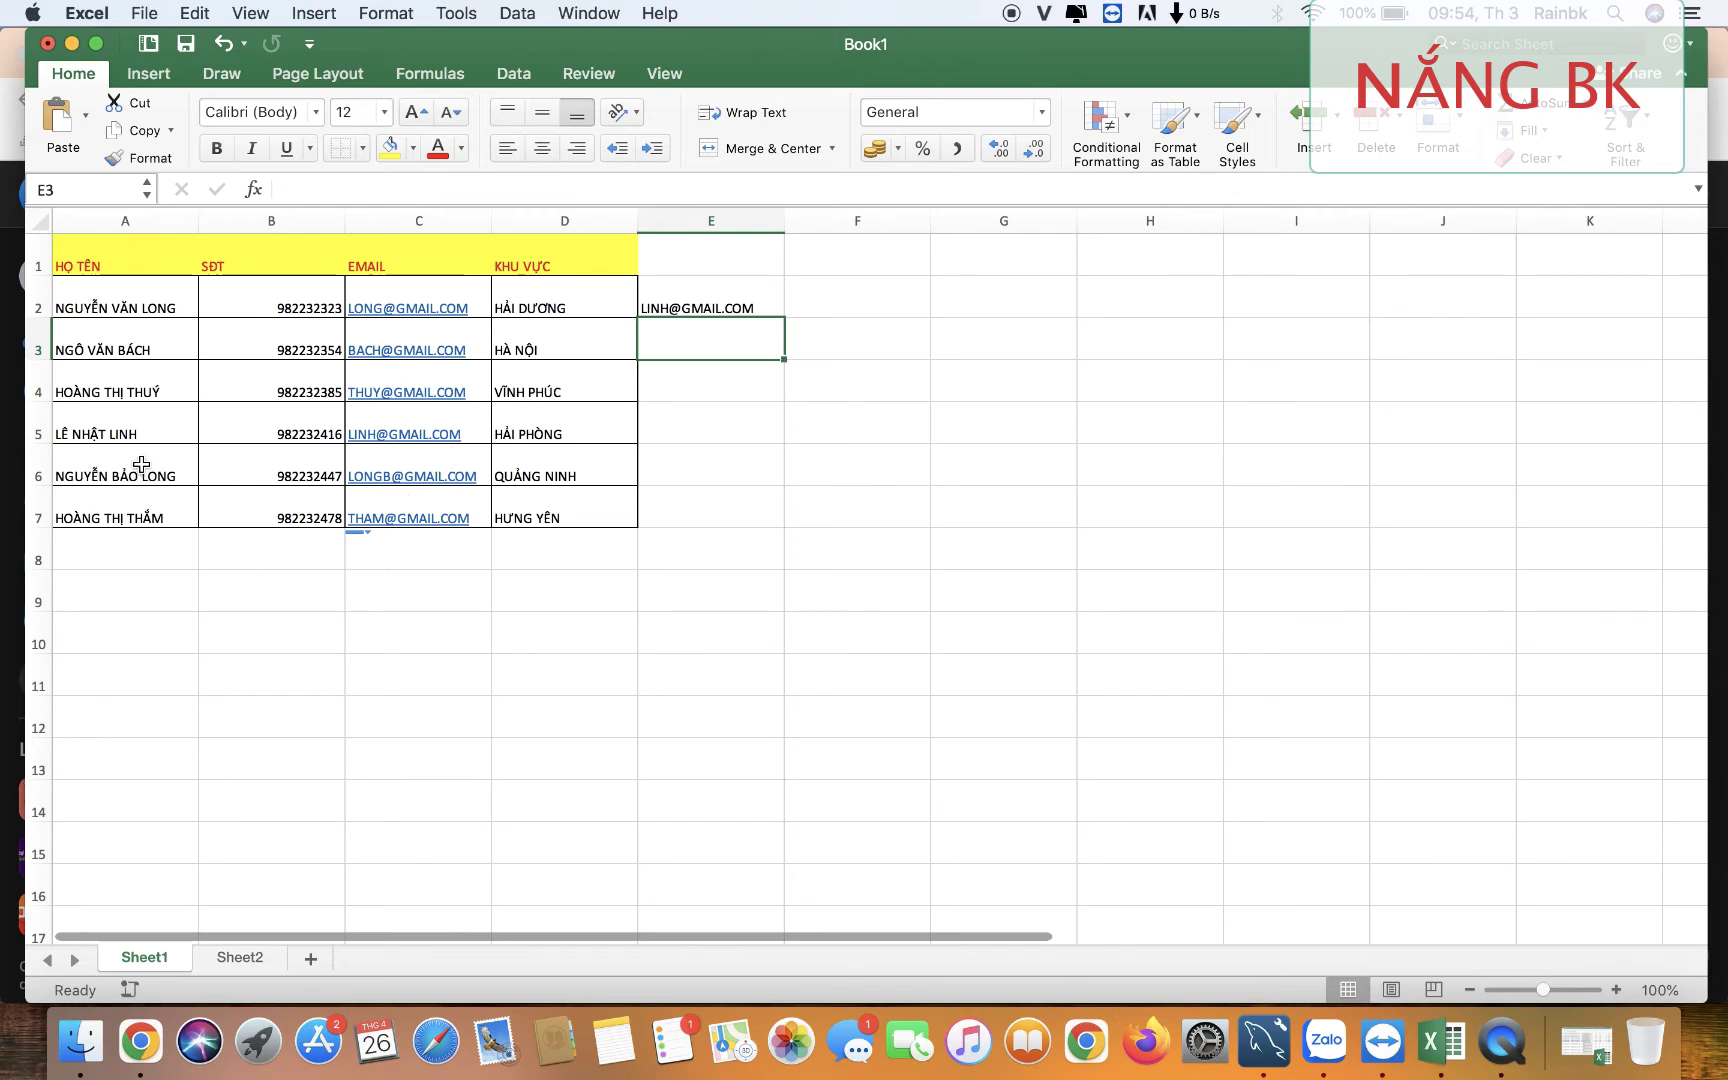
left_click(139, 464)
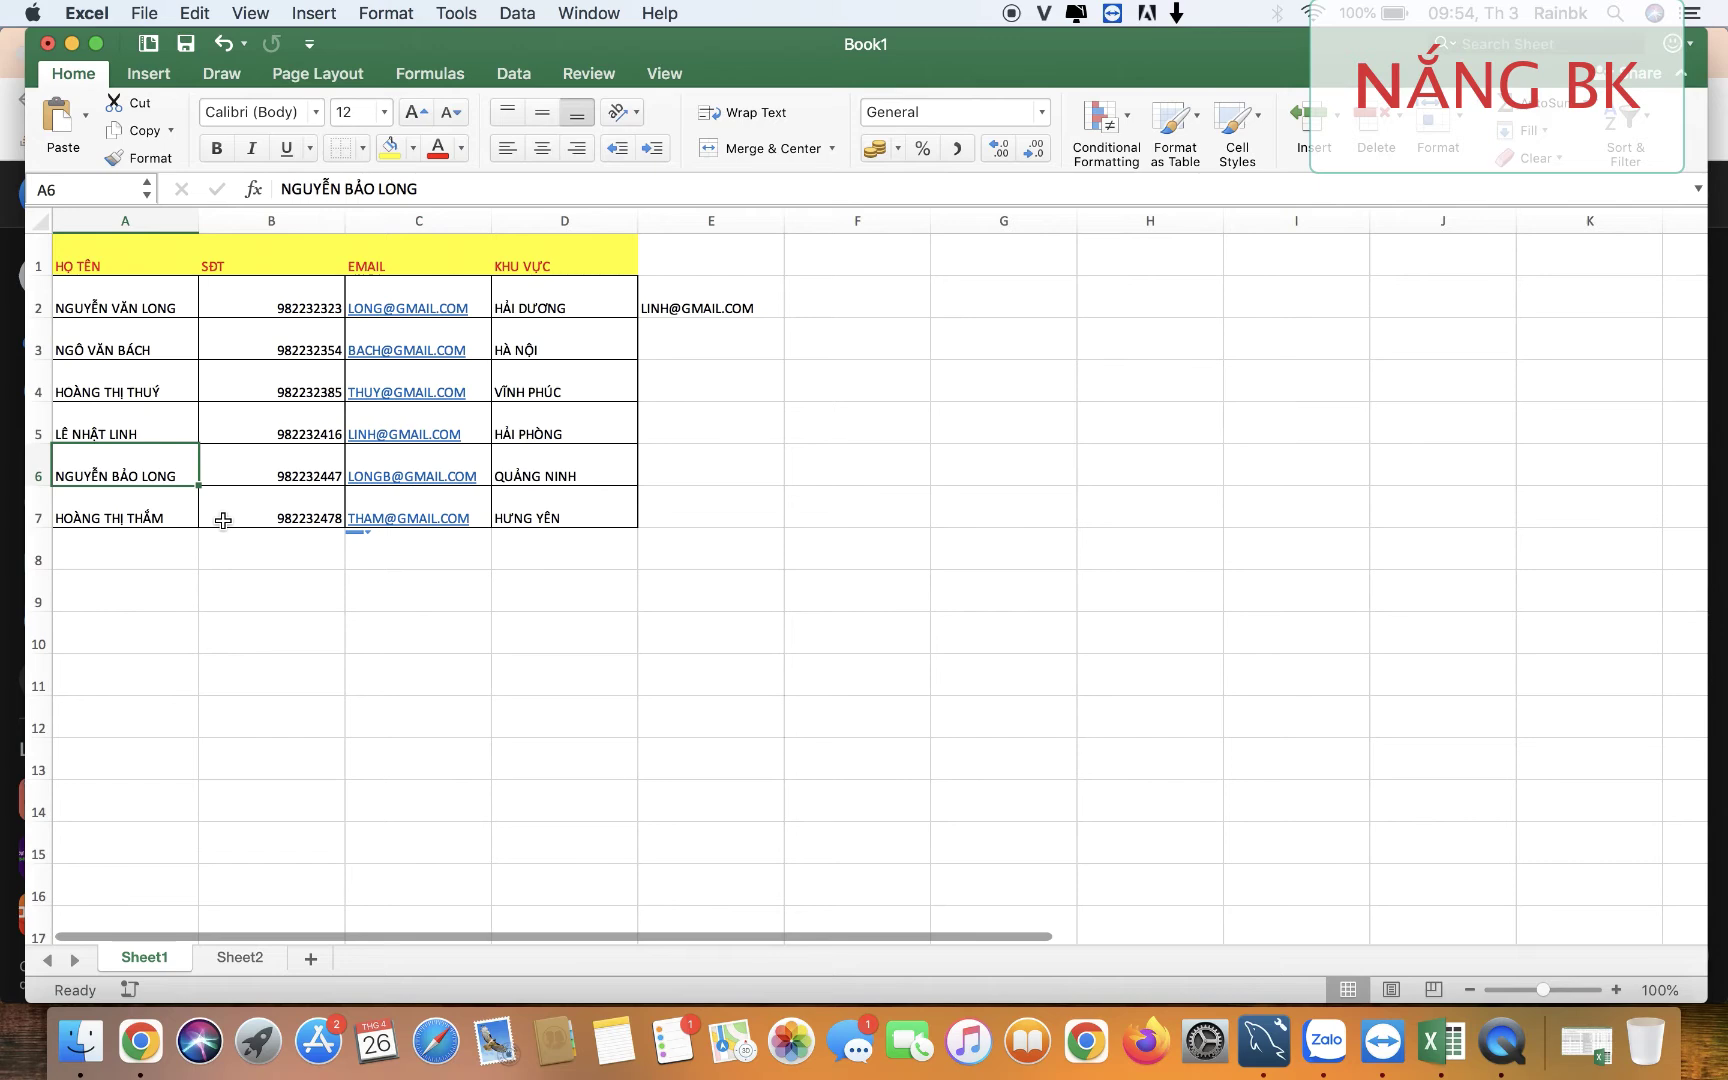
double_click(697, 296)
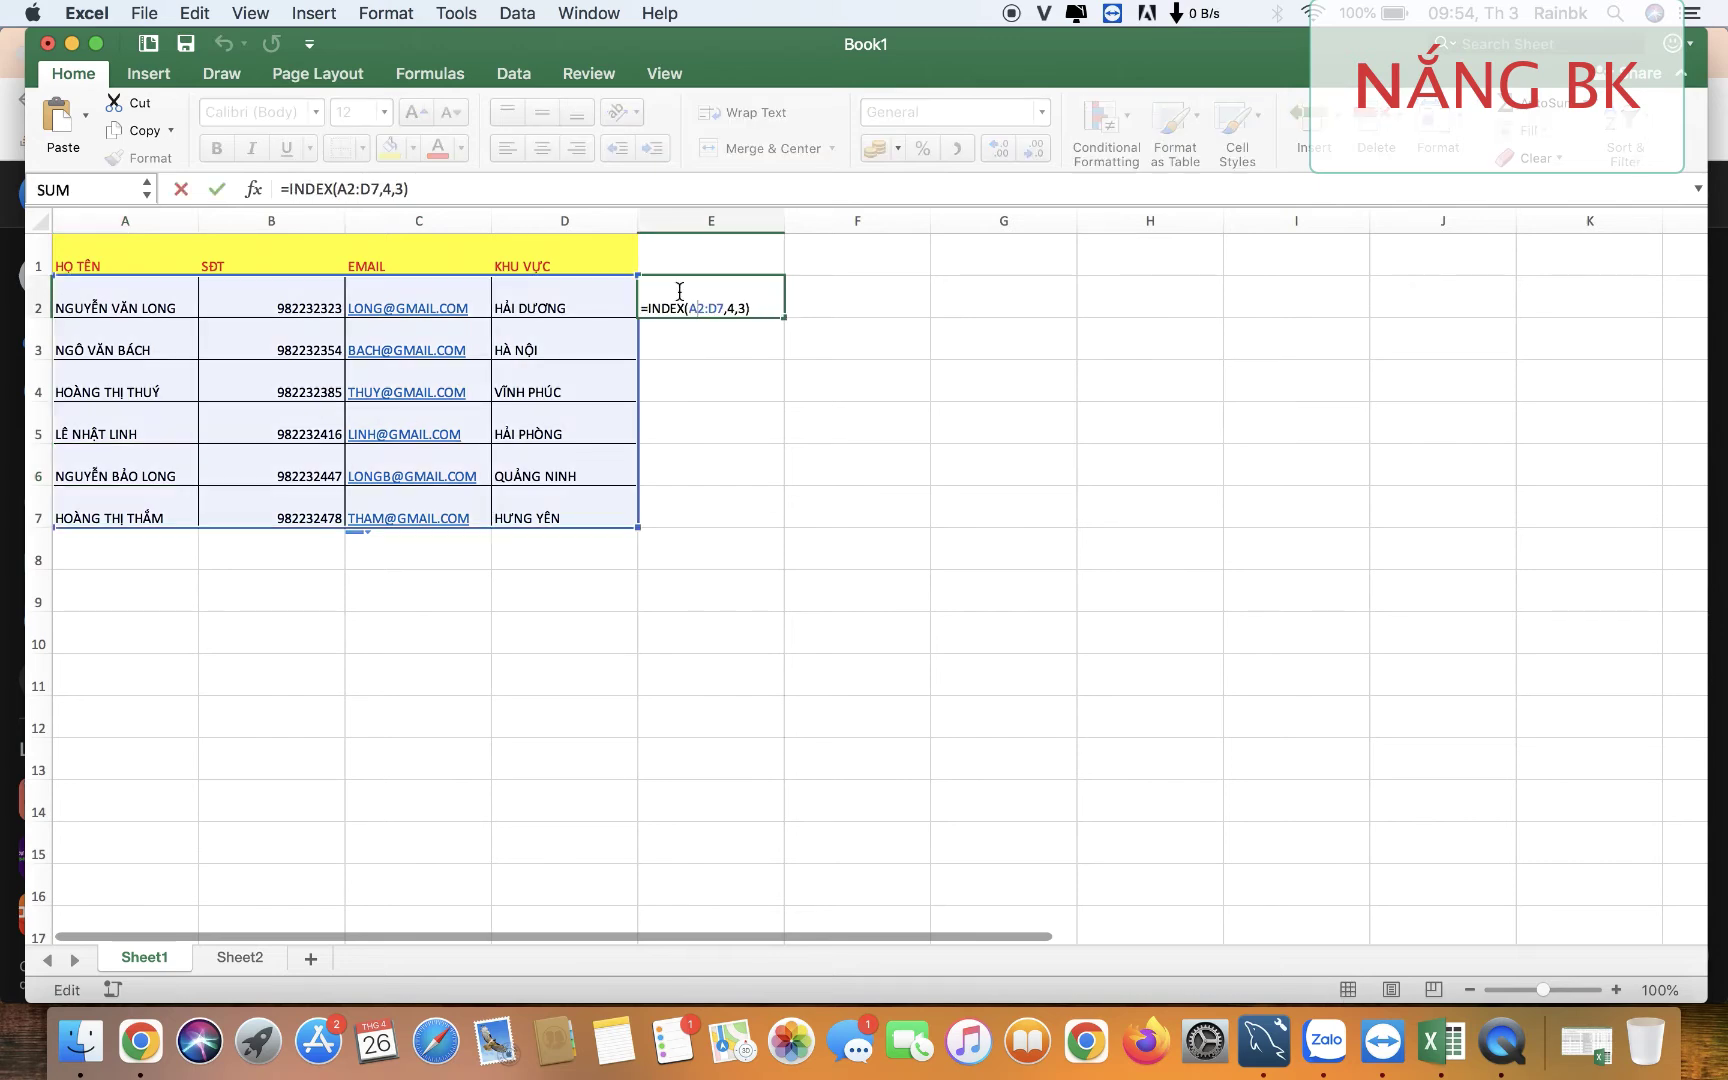
left_click_drag(775, 309, 638, 308)
left_click(733, 304)
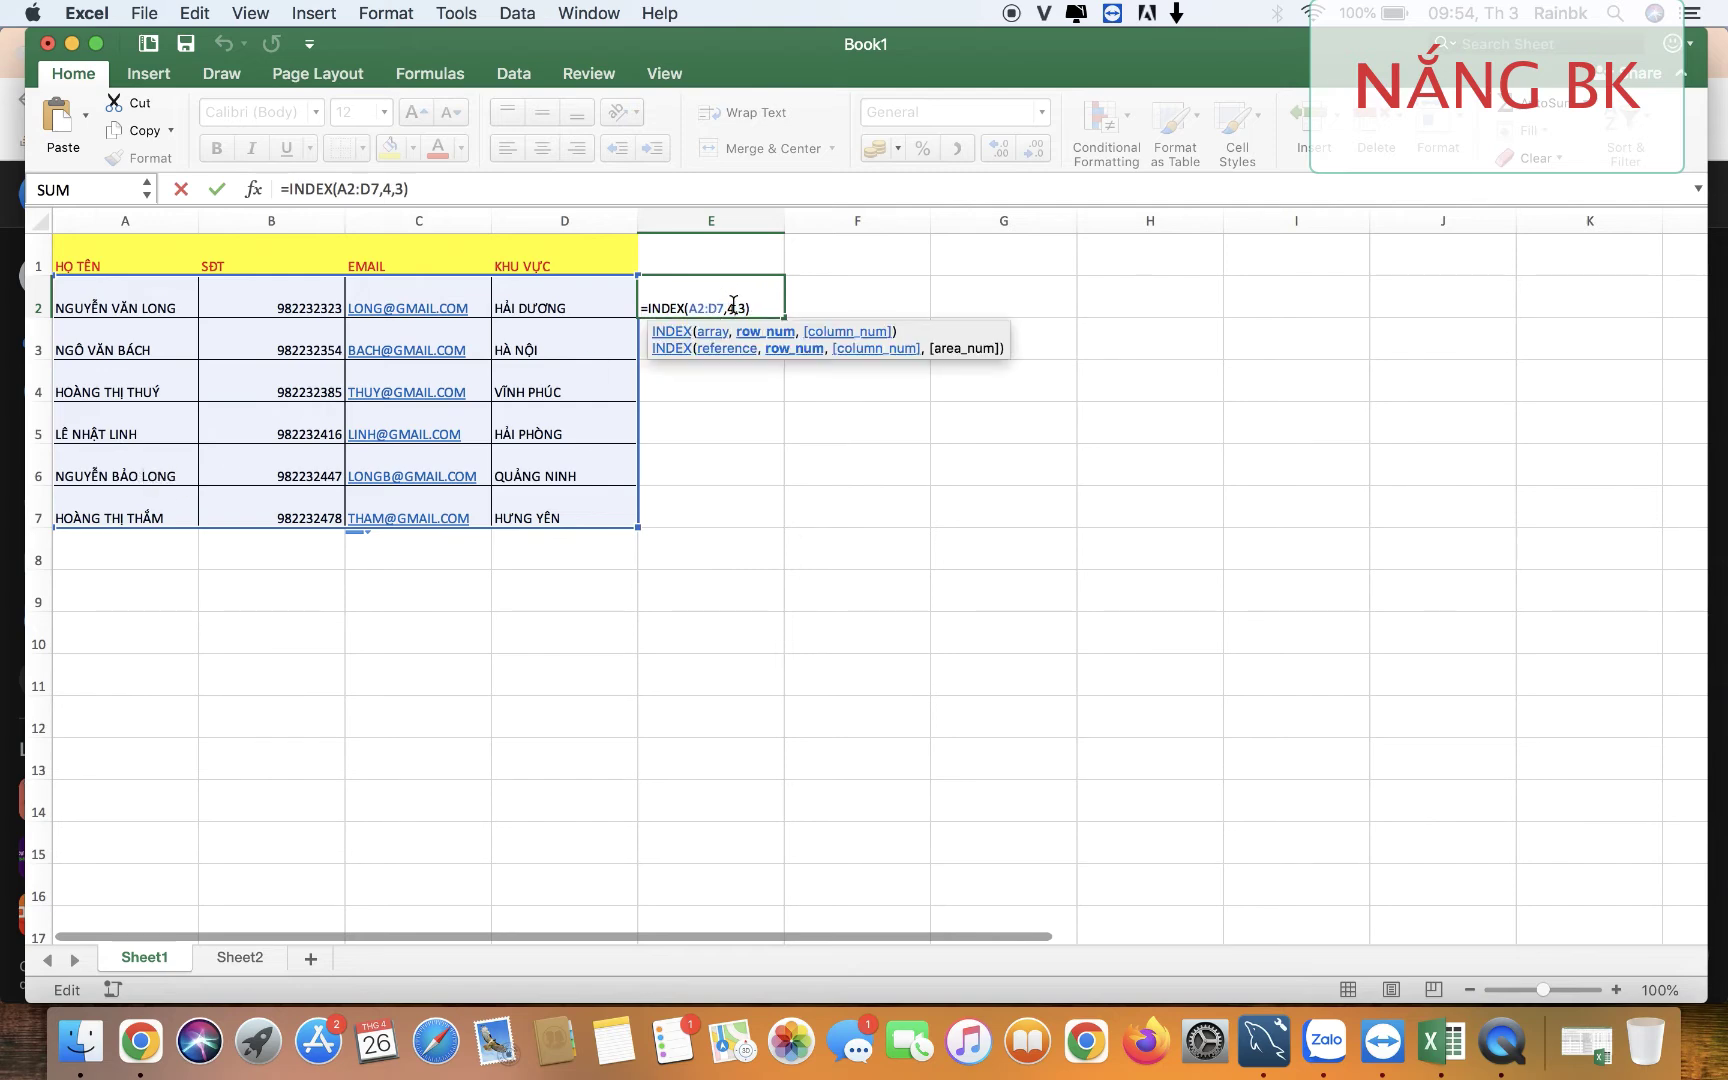
key("BackSpace")
type("4")
key("Return")
left_click(738, 305)
double_click(739, 305)
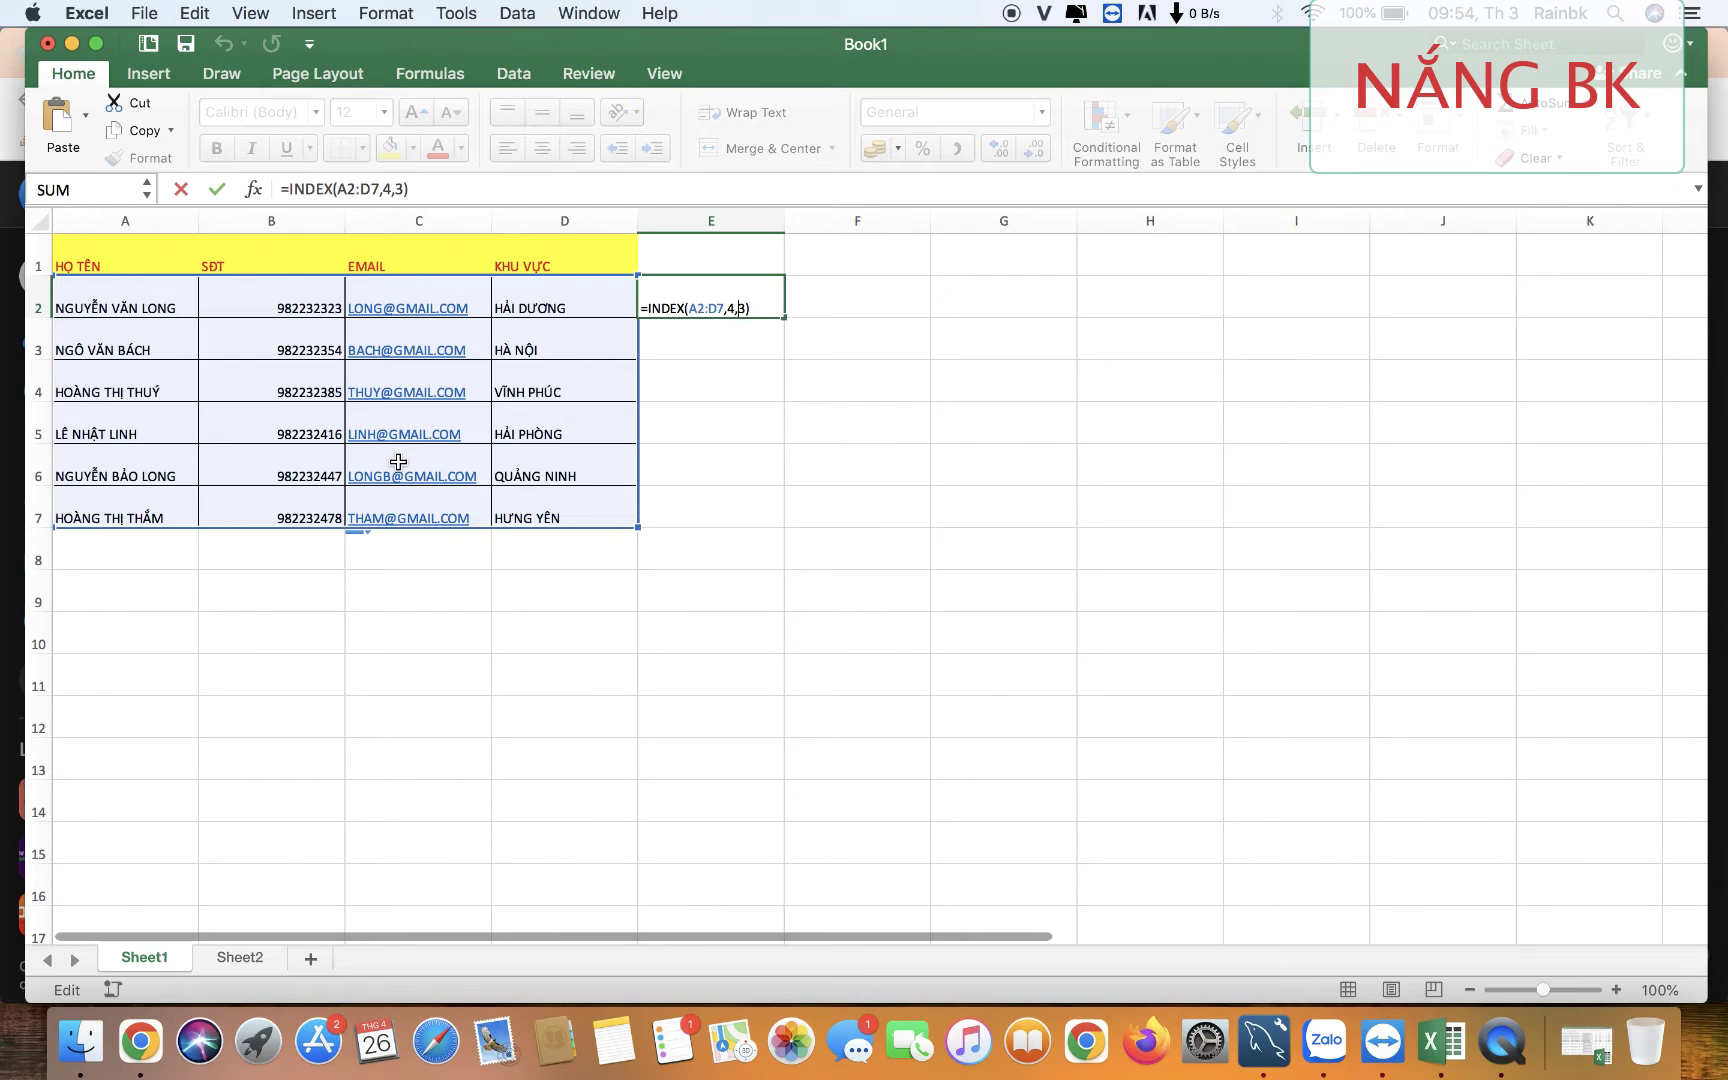
key("Return")
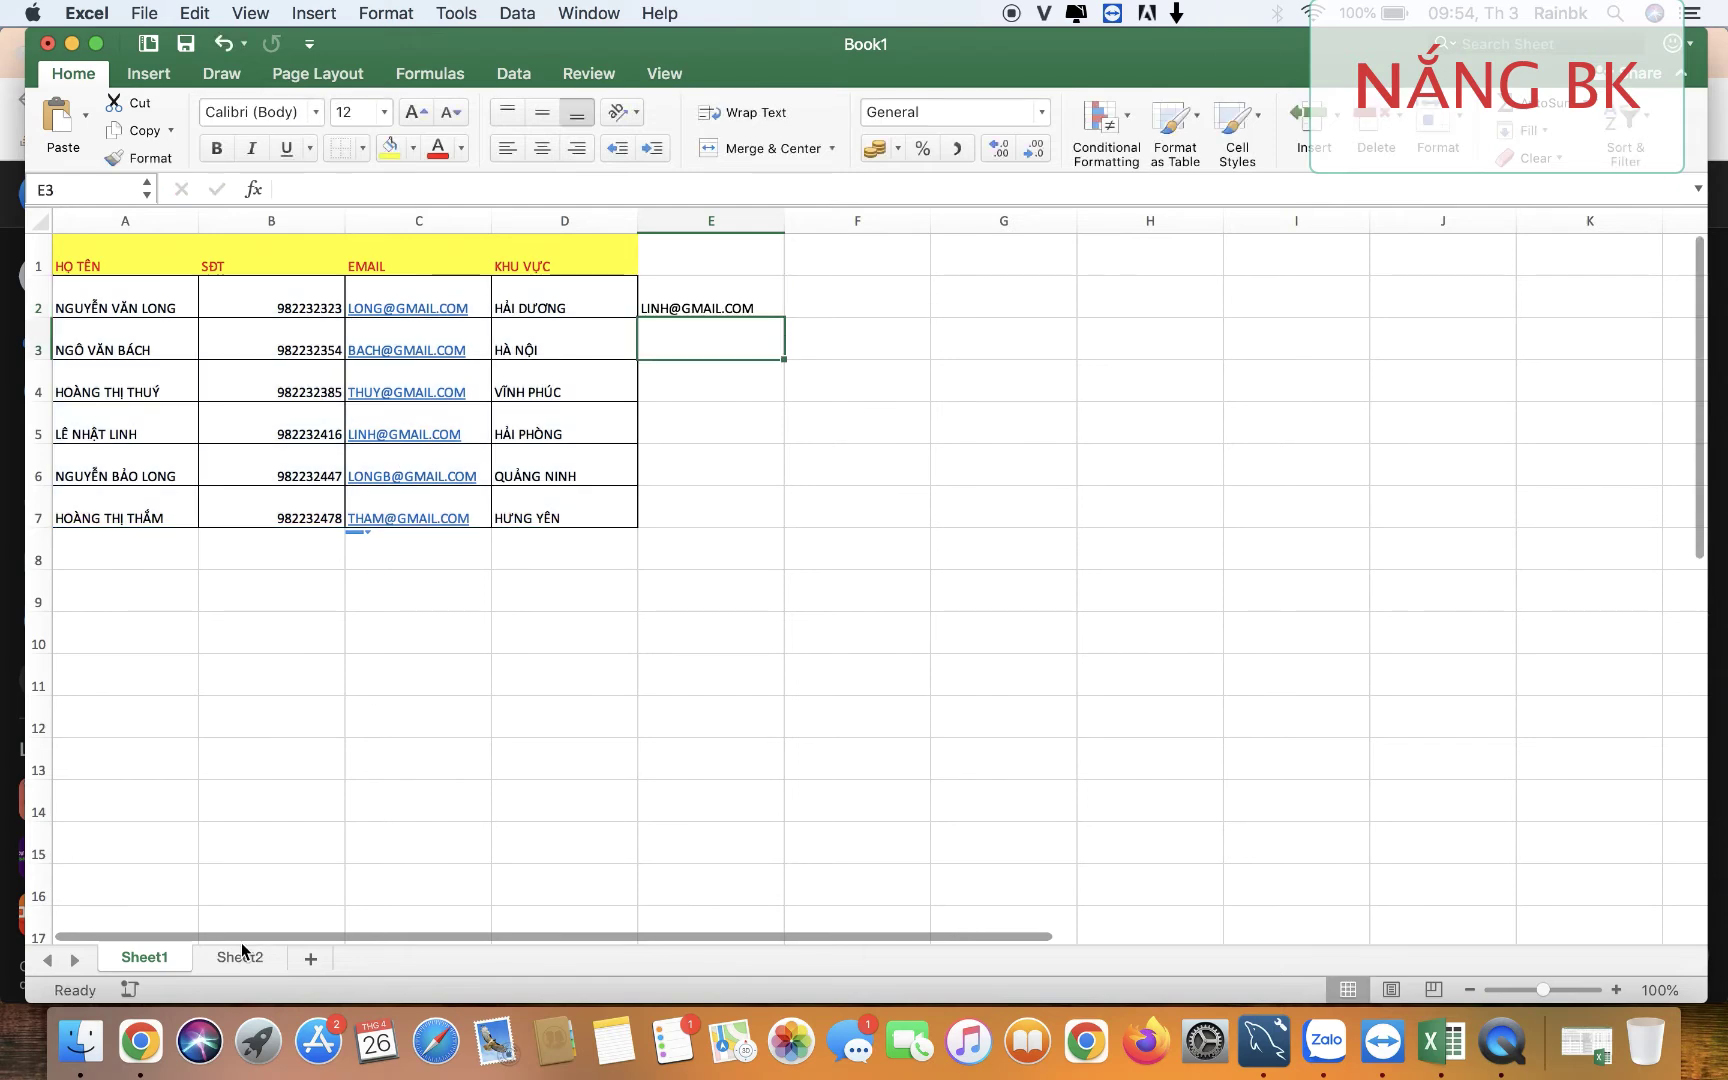
left_click(242, 958)
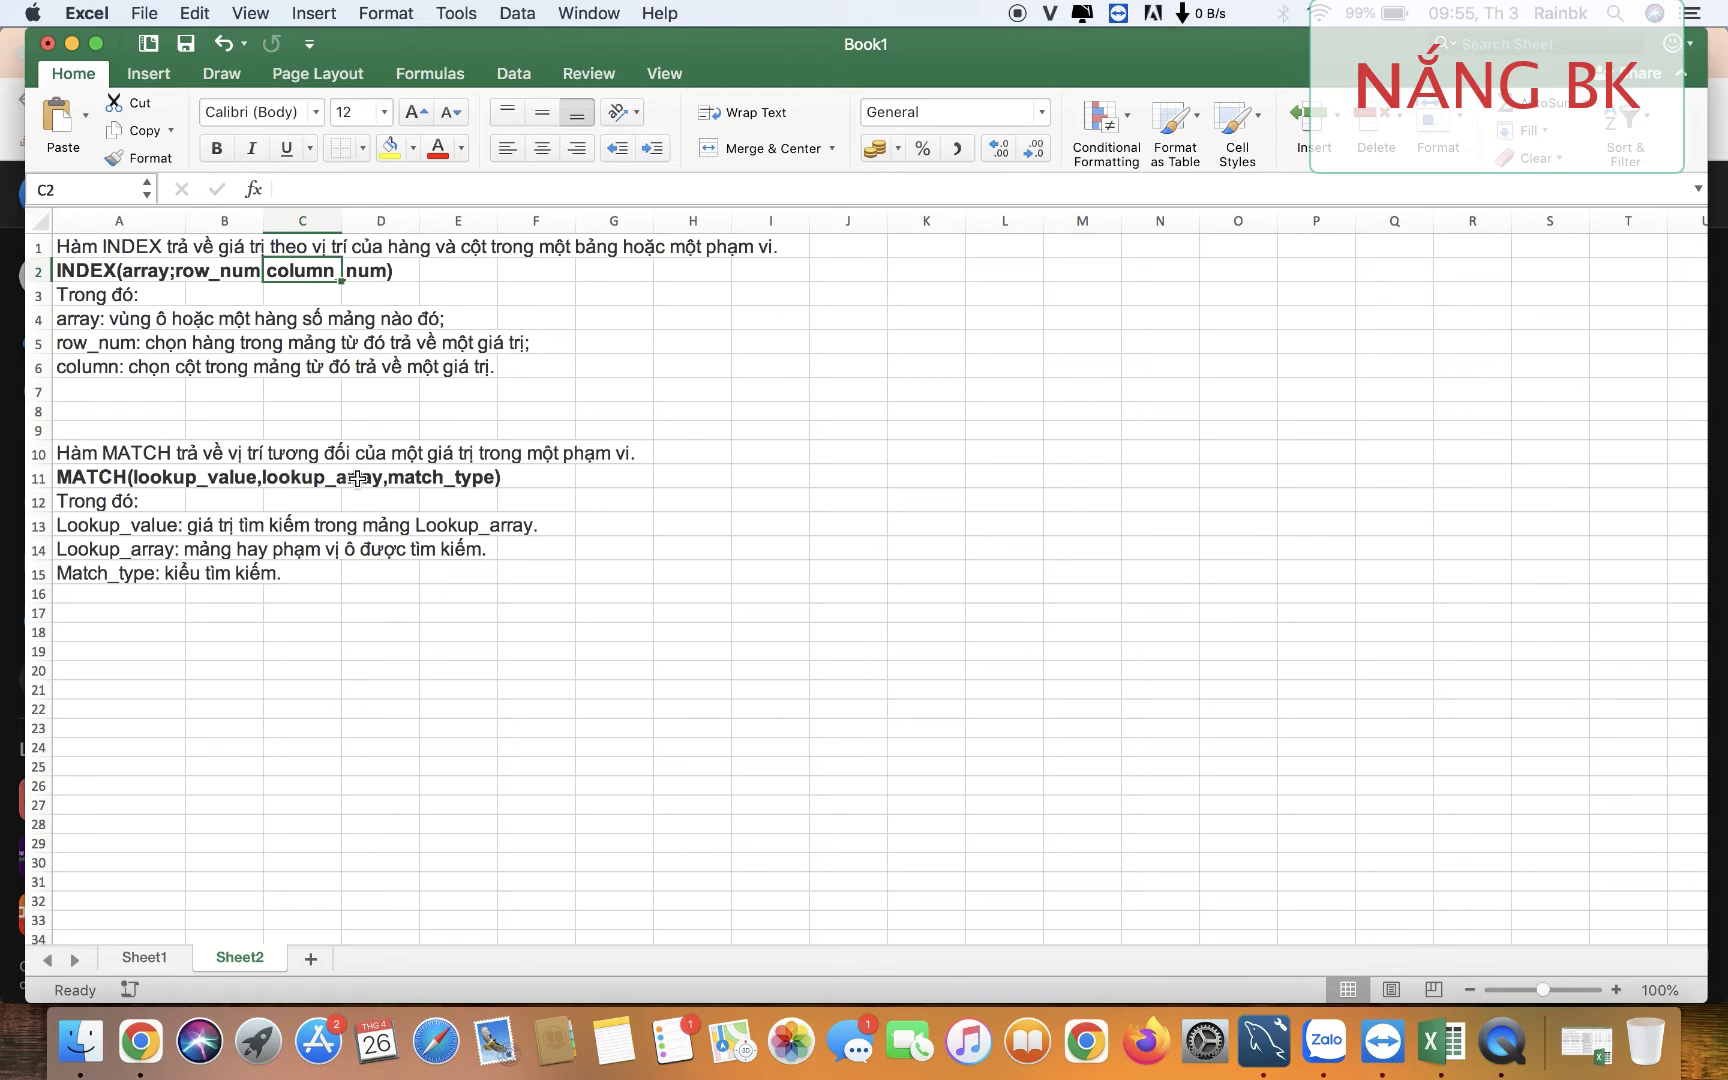
left_click(213, 483)
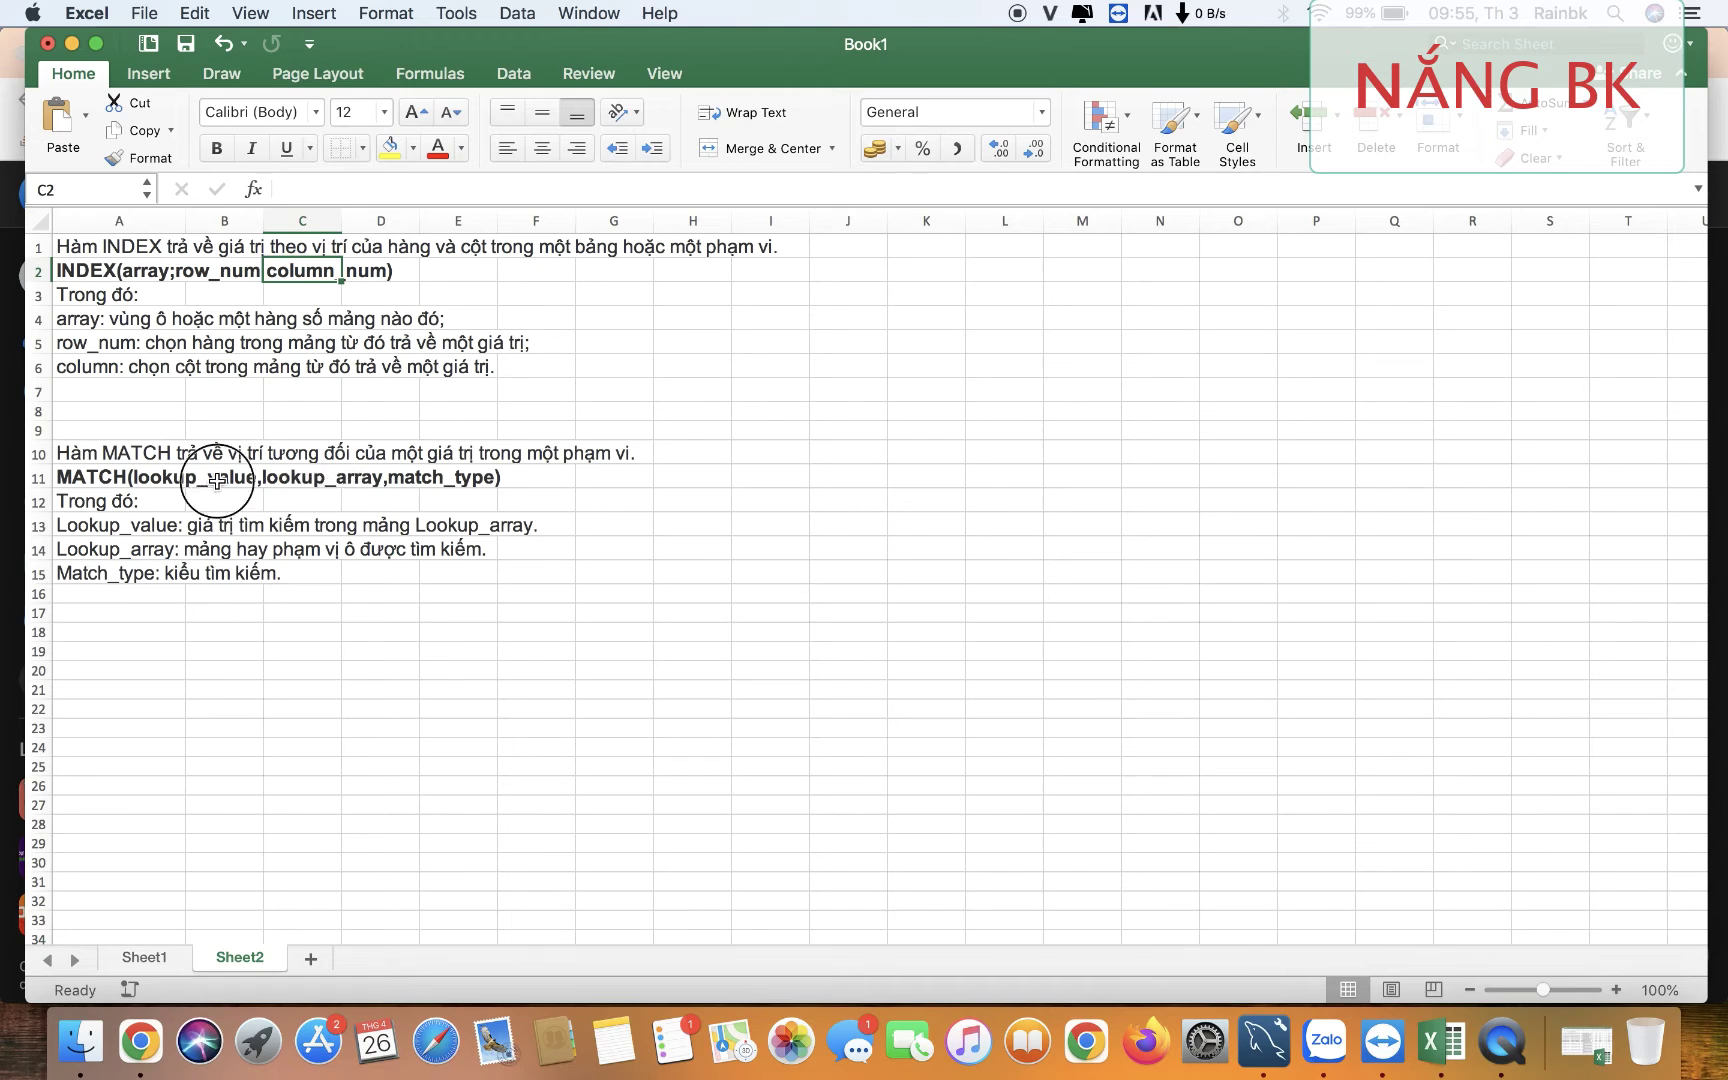
left_click(386, 481)
left_click(450, 481)
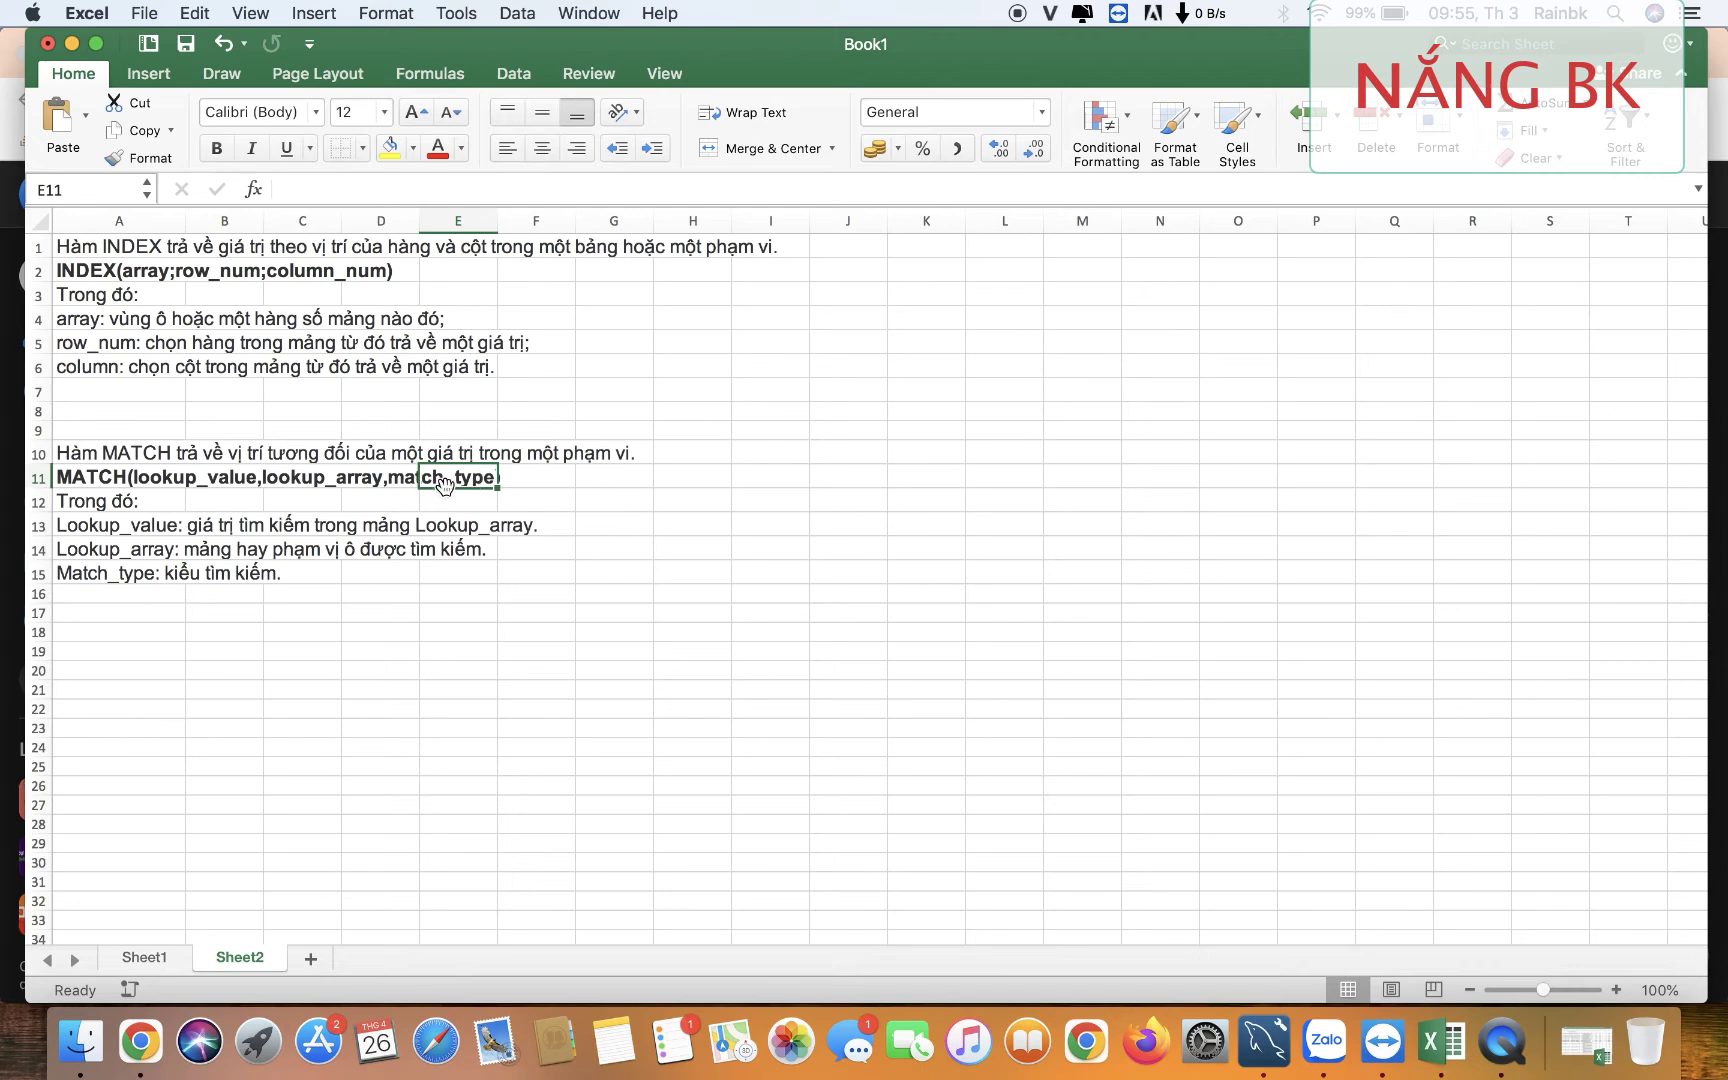
left_click(512, 492)
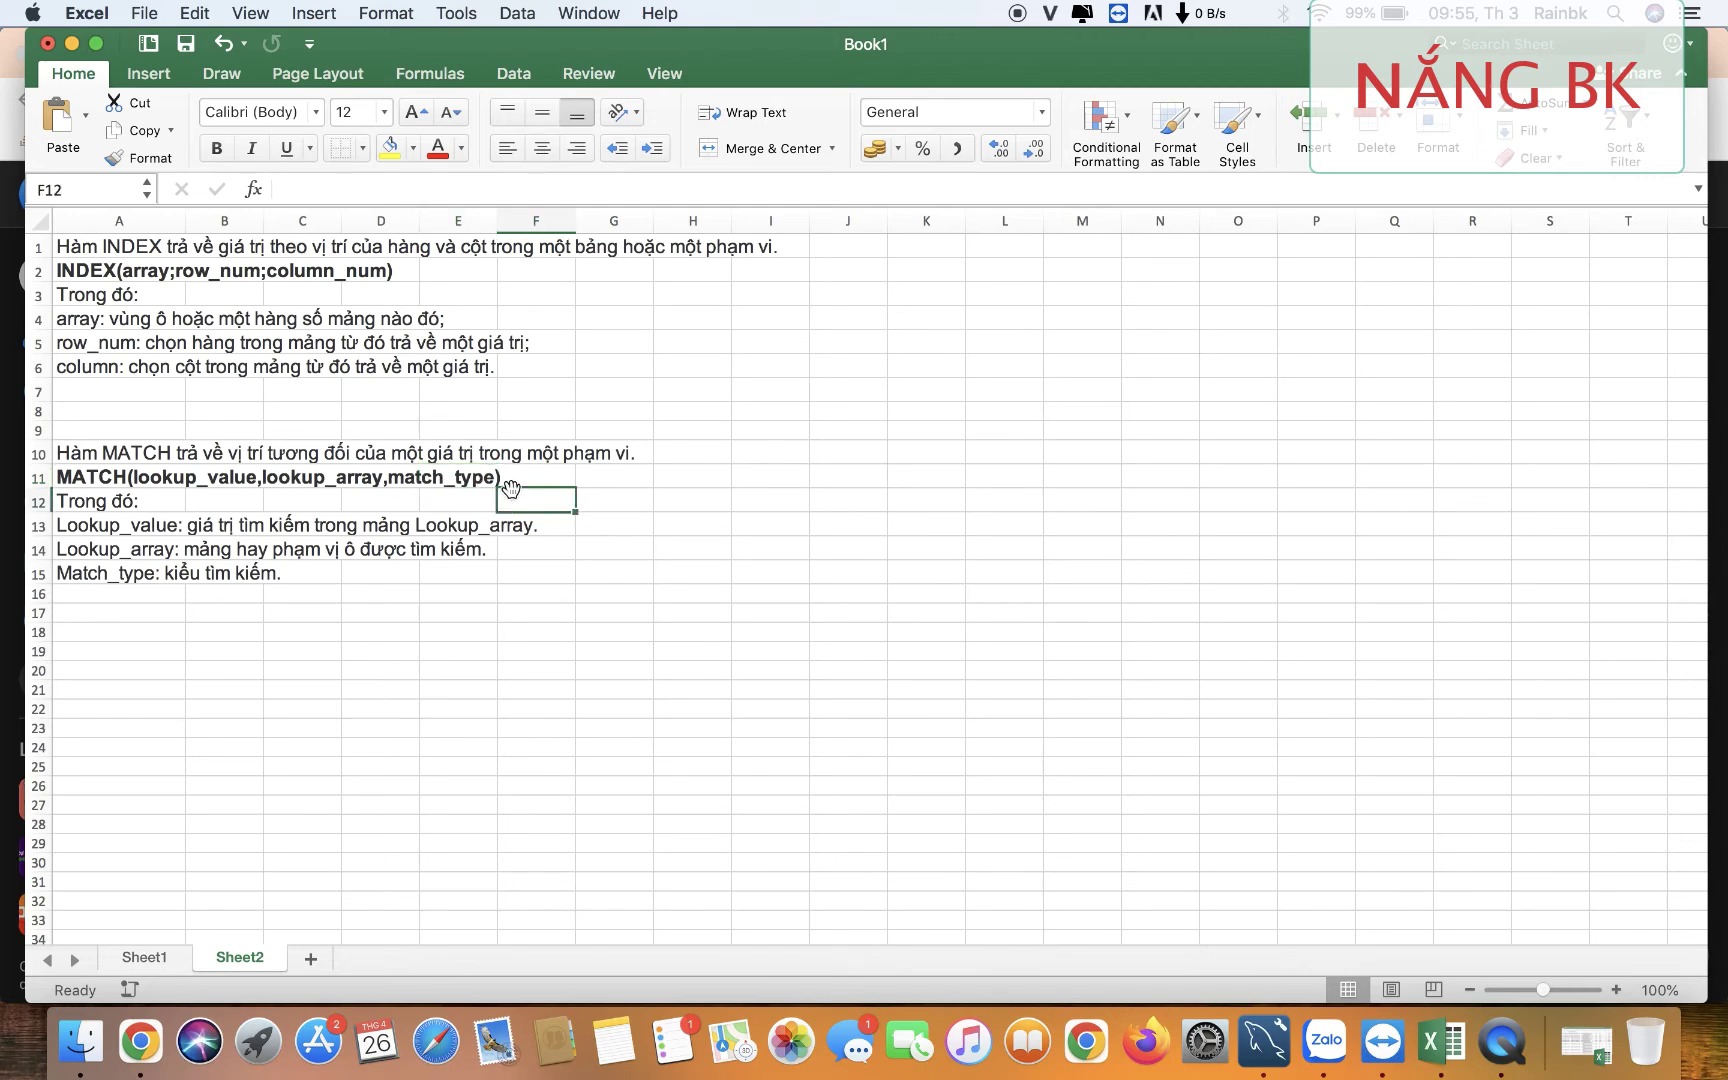
left_click(447, 492)
left_click(447, 477)
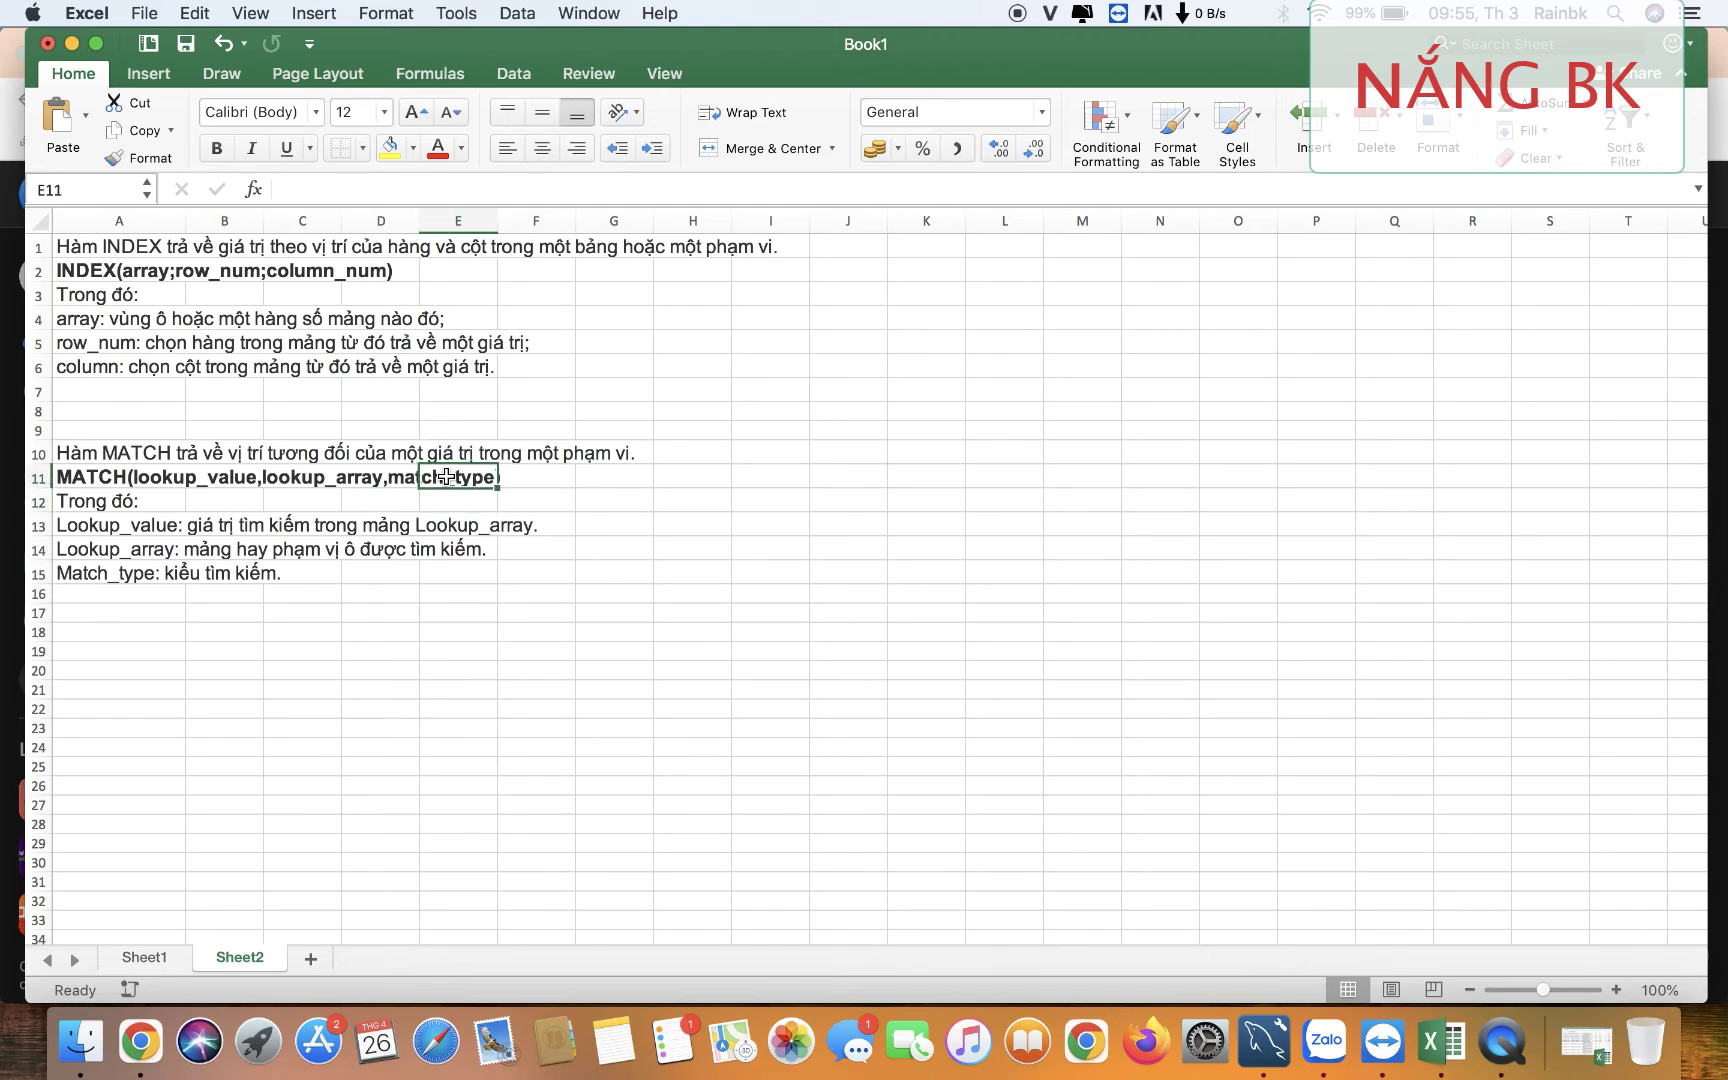
left_click(462, 524)
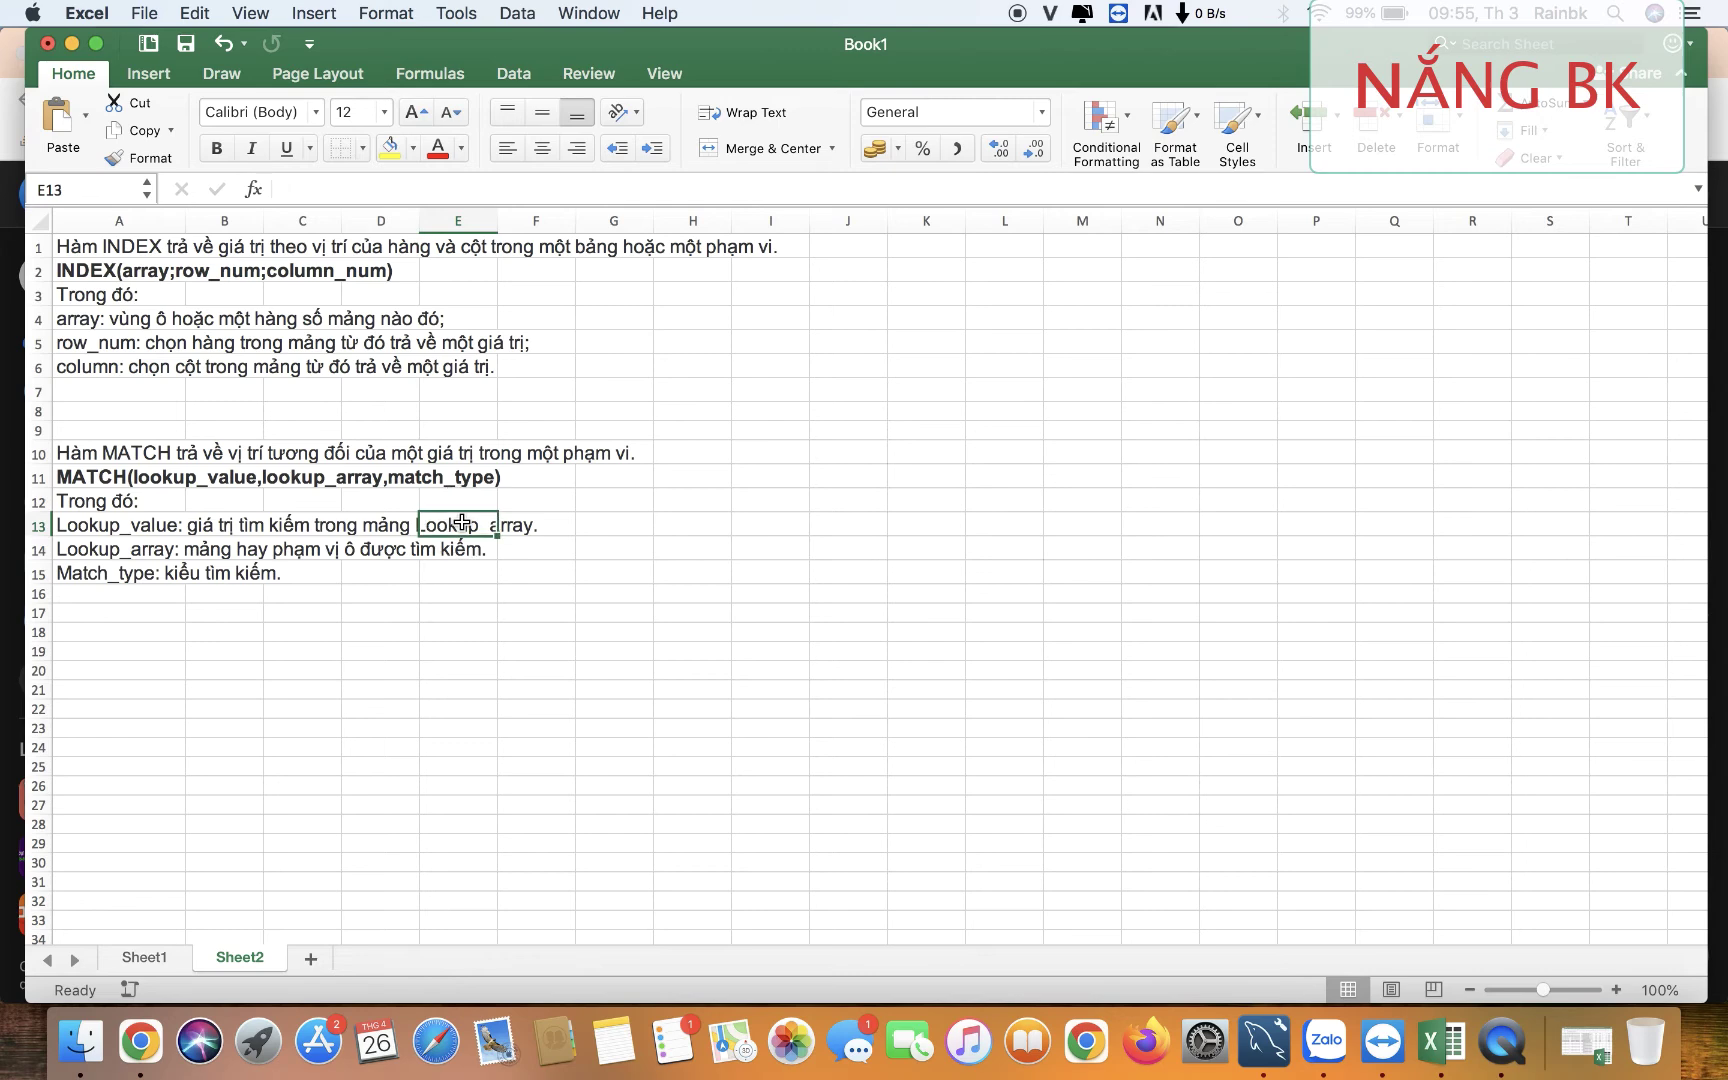
left_click(96, 478)
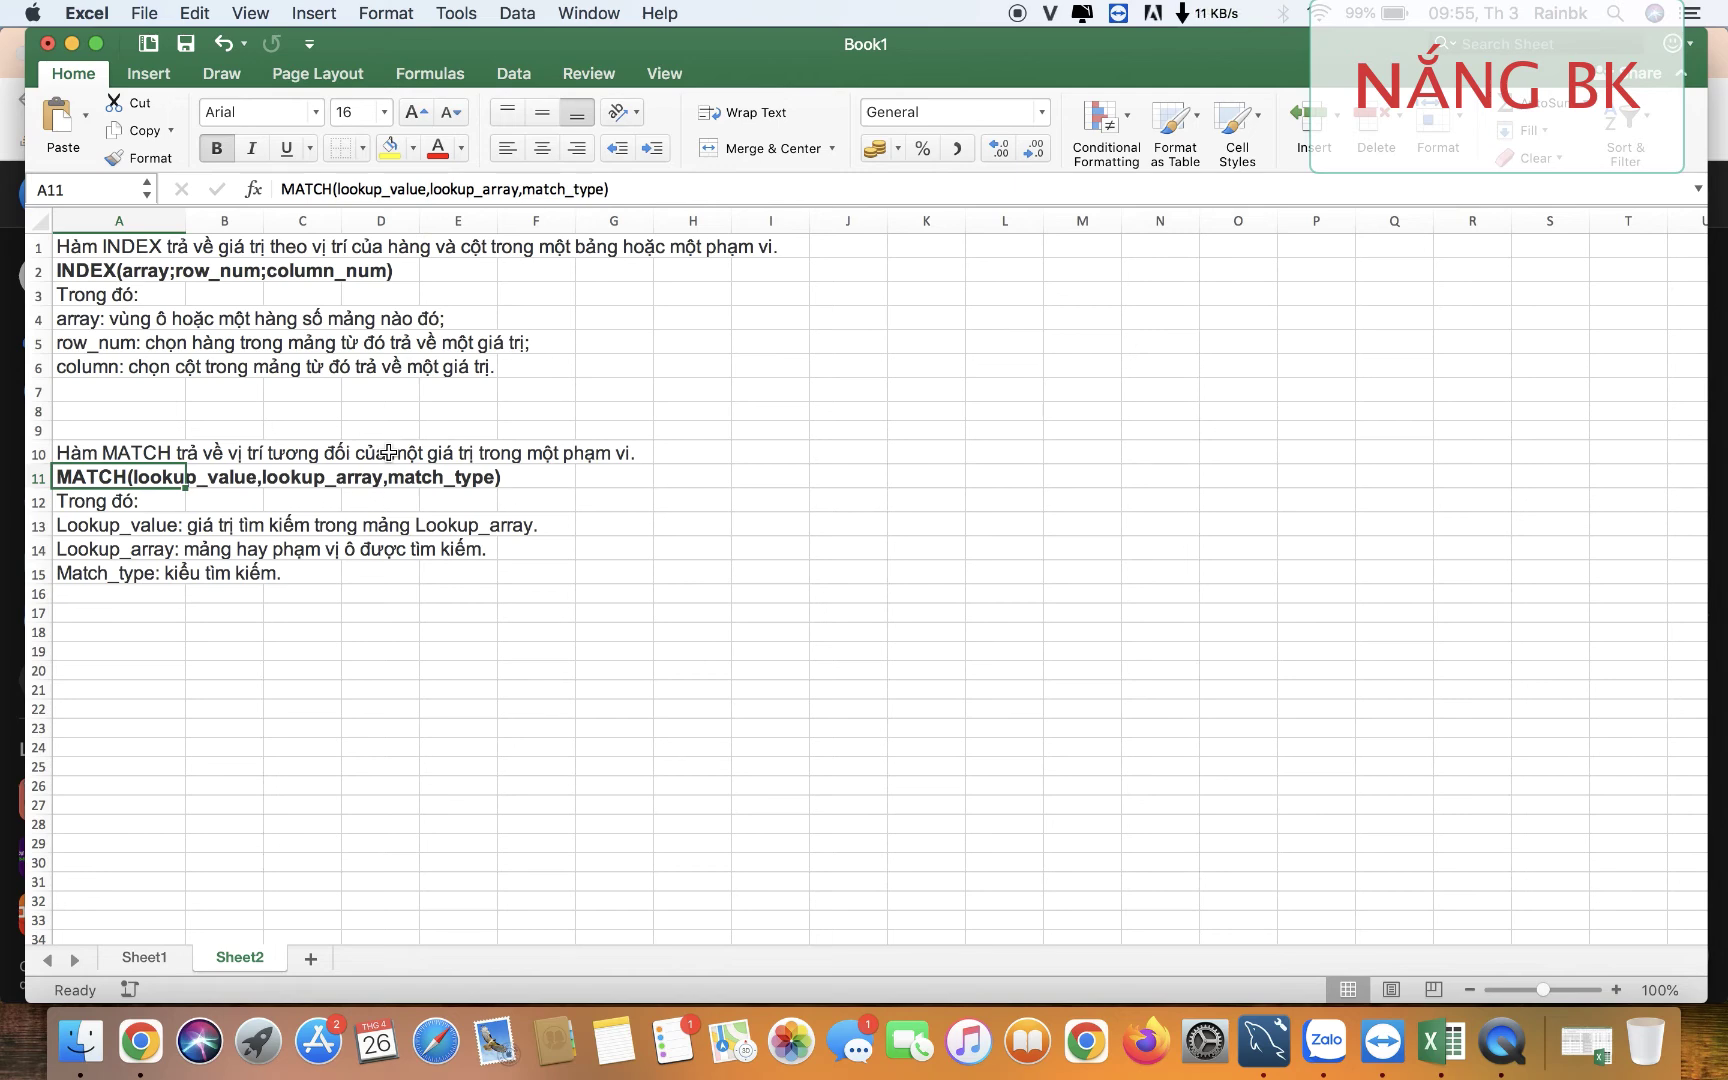
left_click(141, 955)
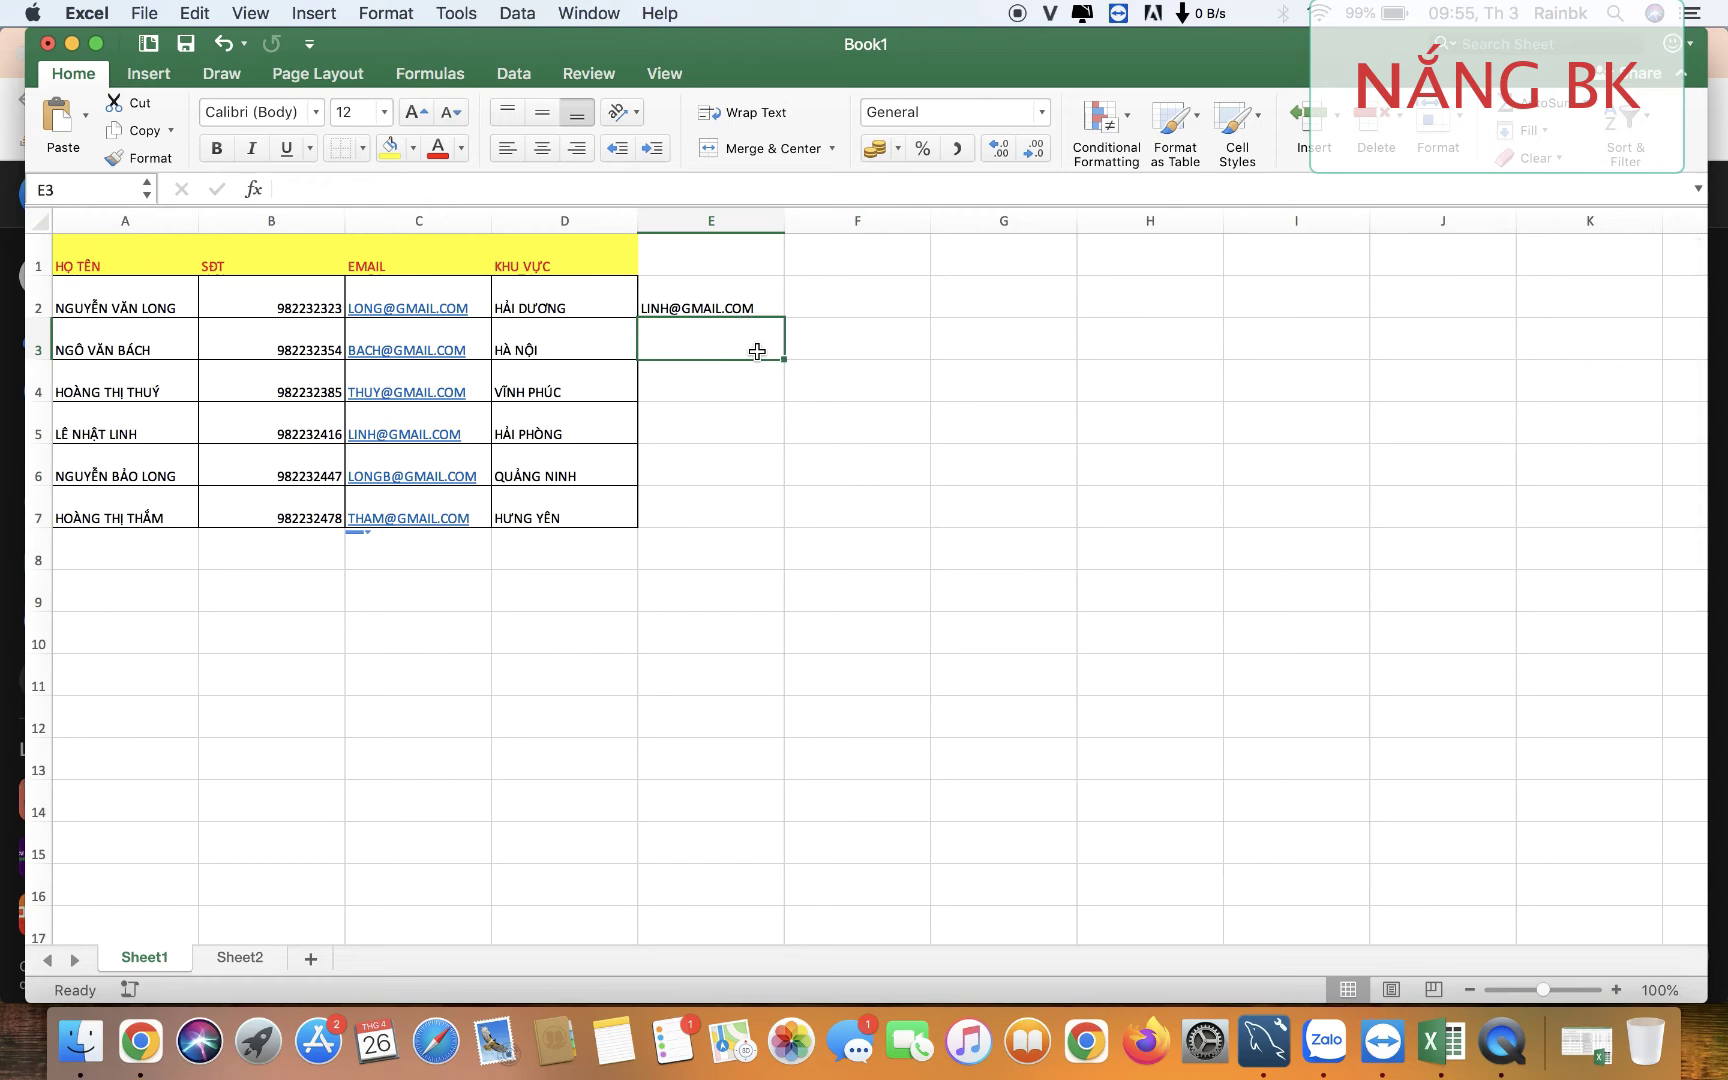
Step: Start E3's MATCH formula with the quoted contact name as the lookup value
type("=mat")
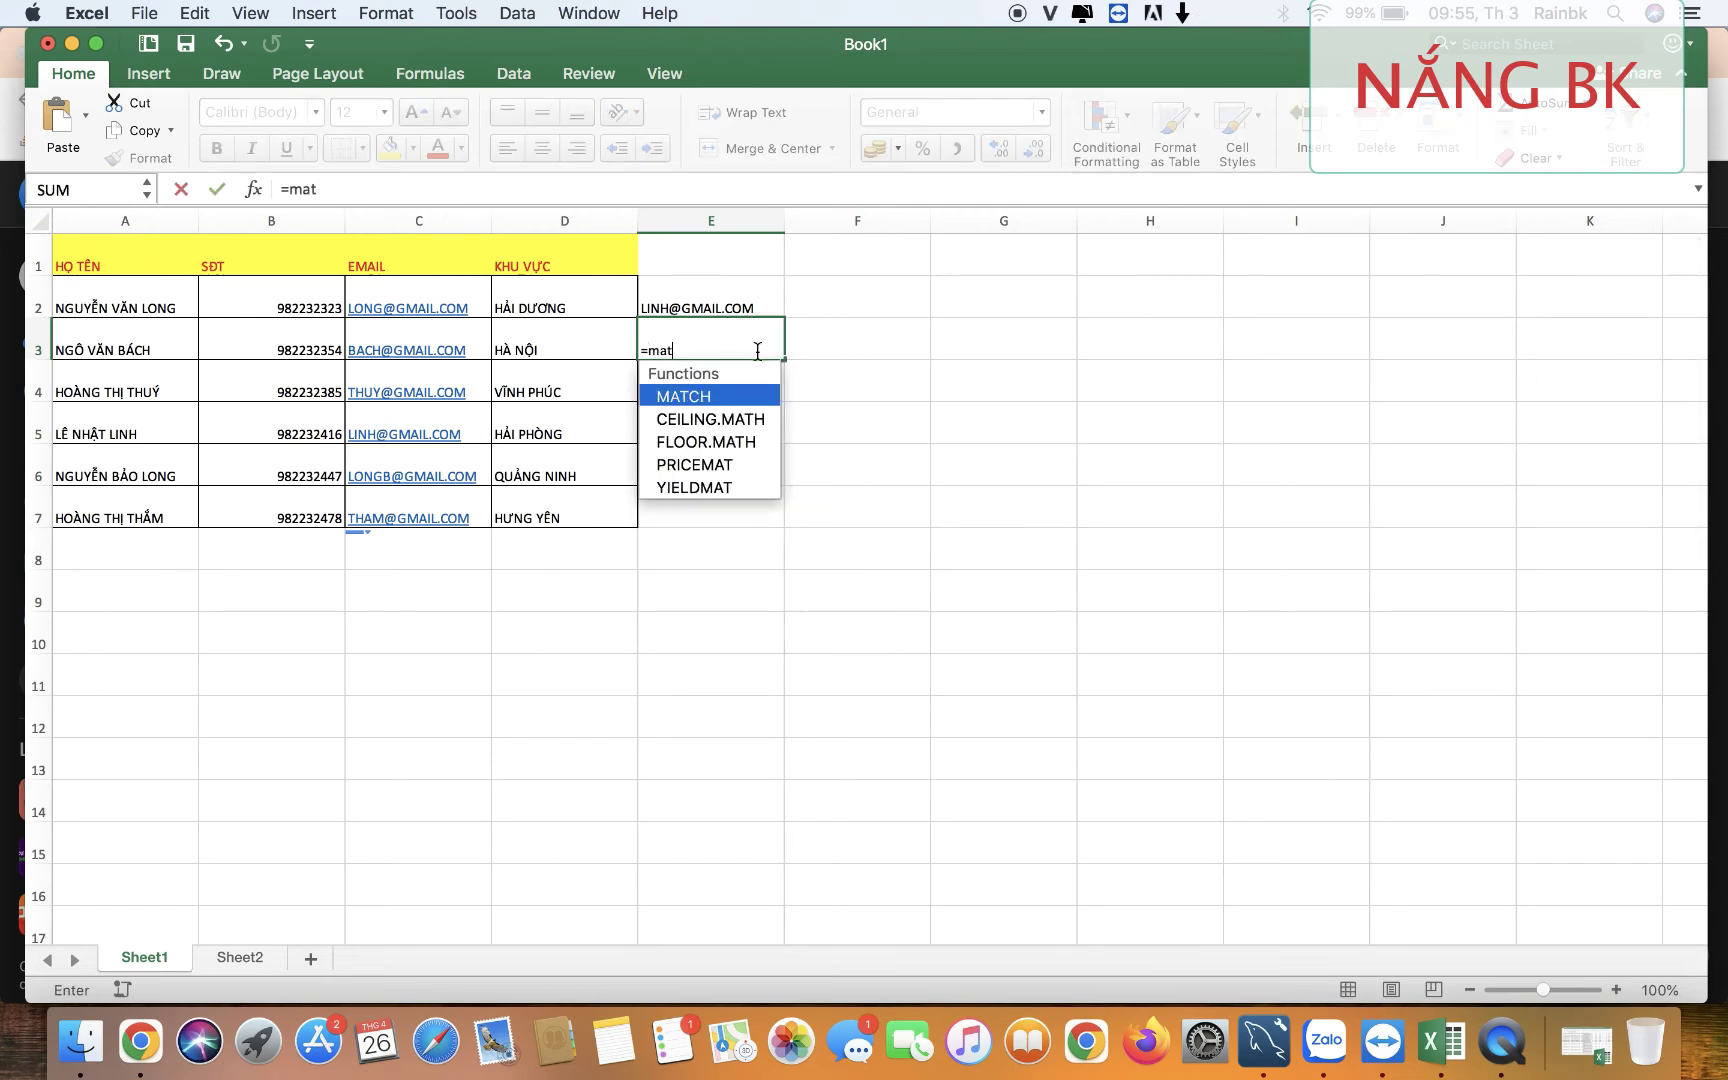
type("c")
key("Return")
double_click(746, 343)
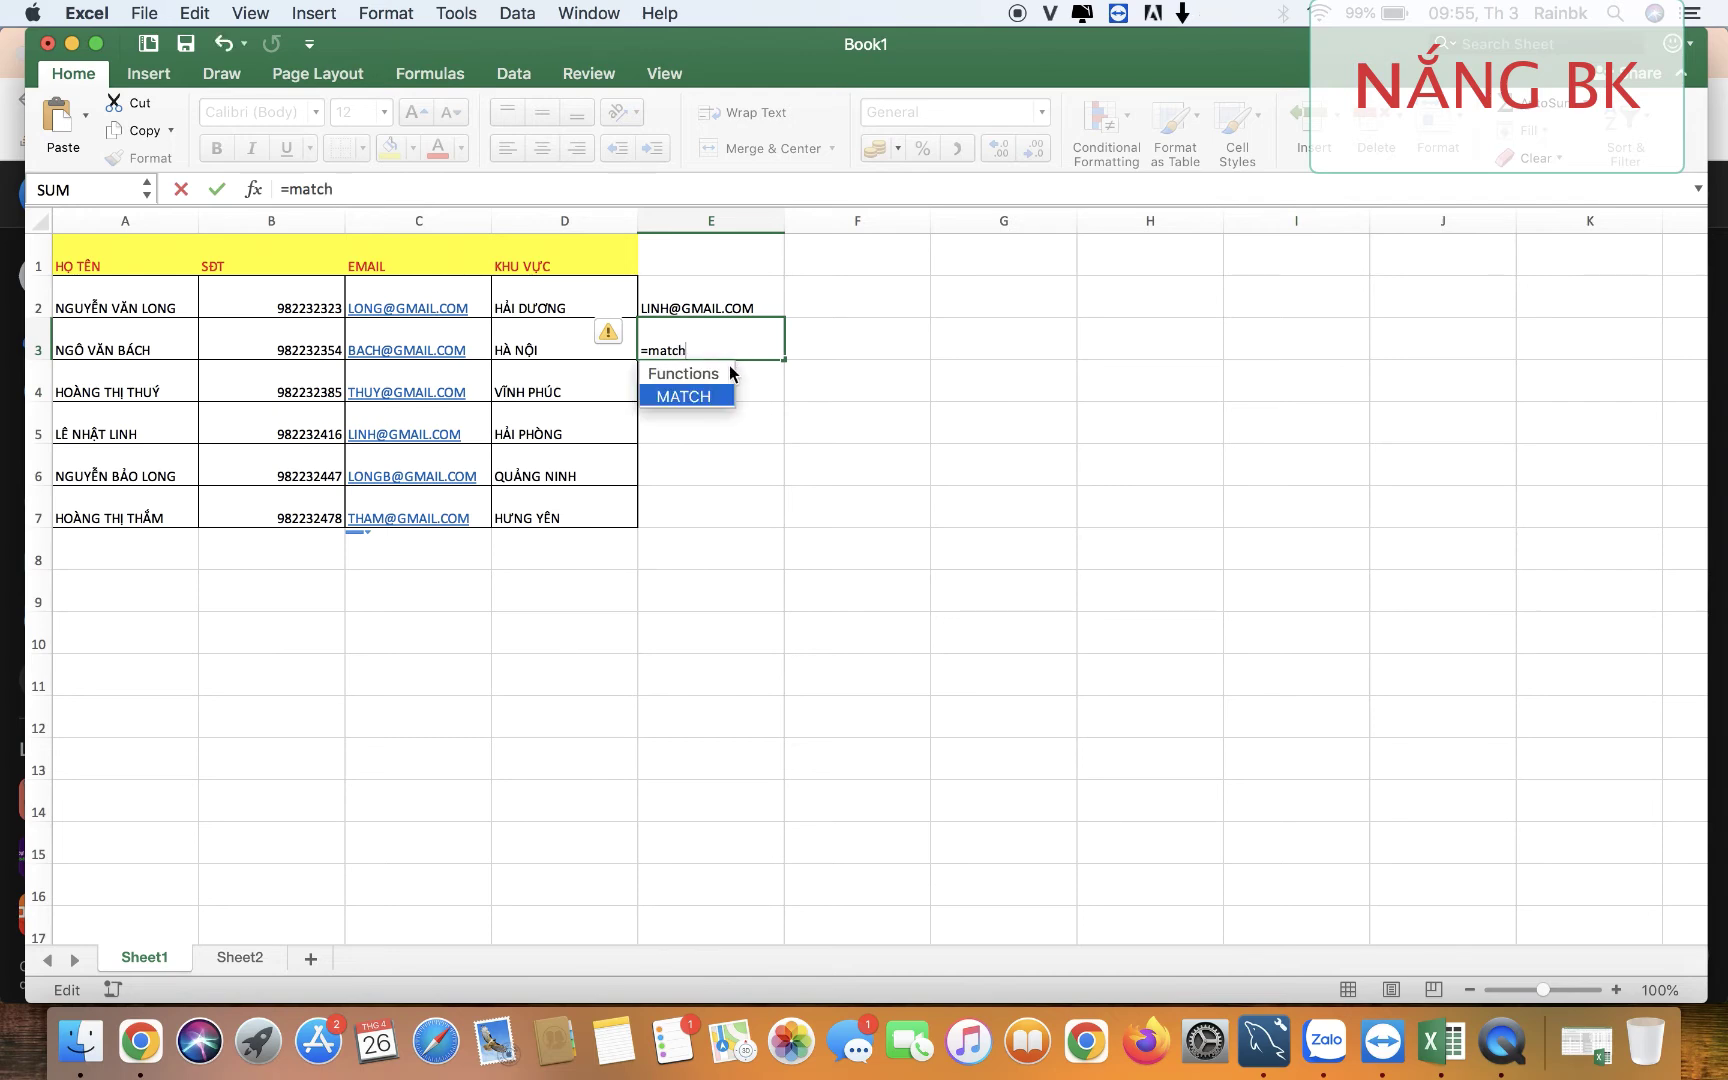
double_click(712, 394)
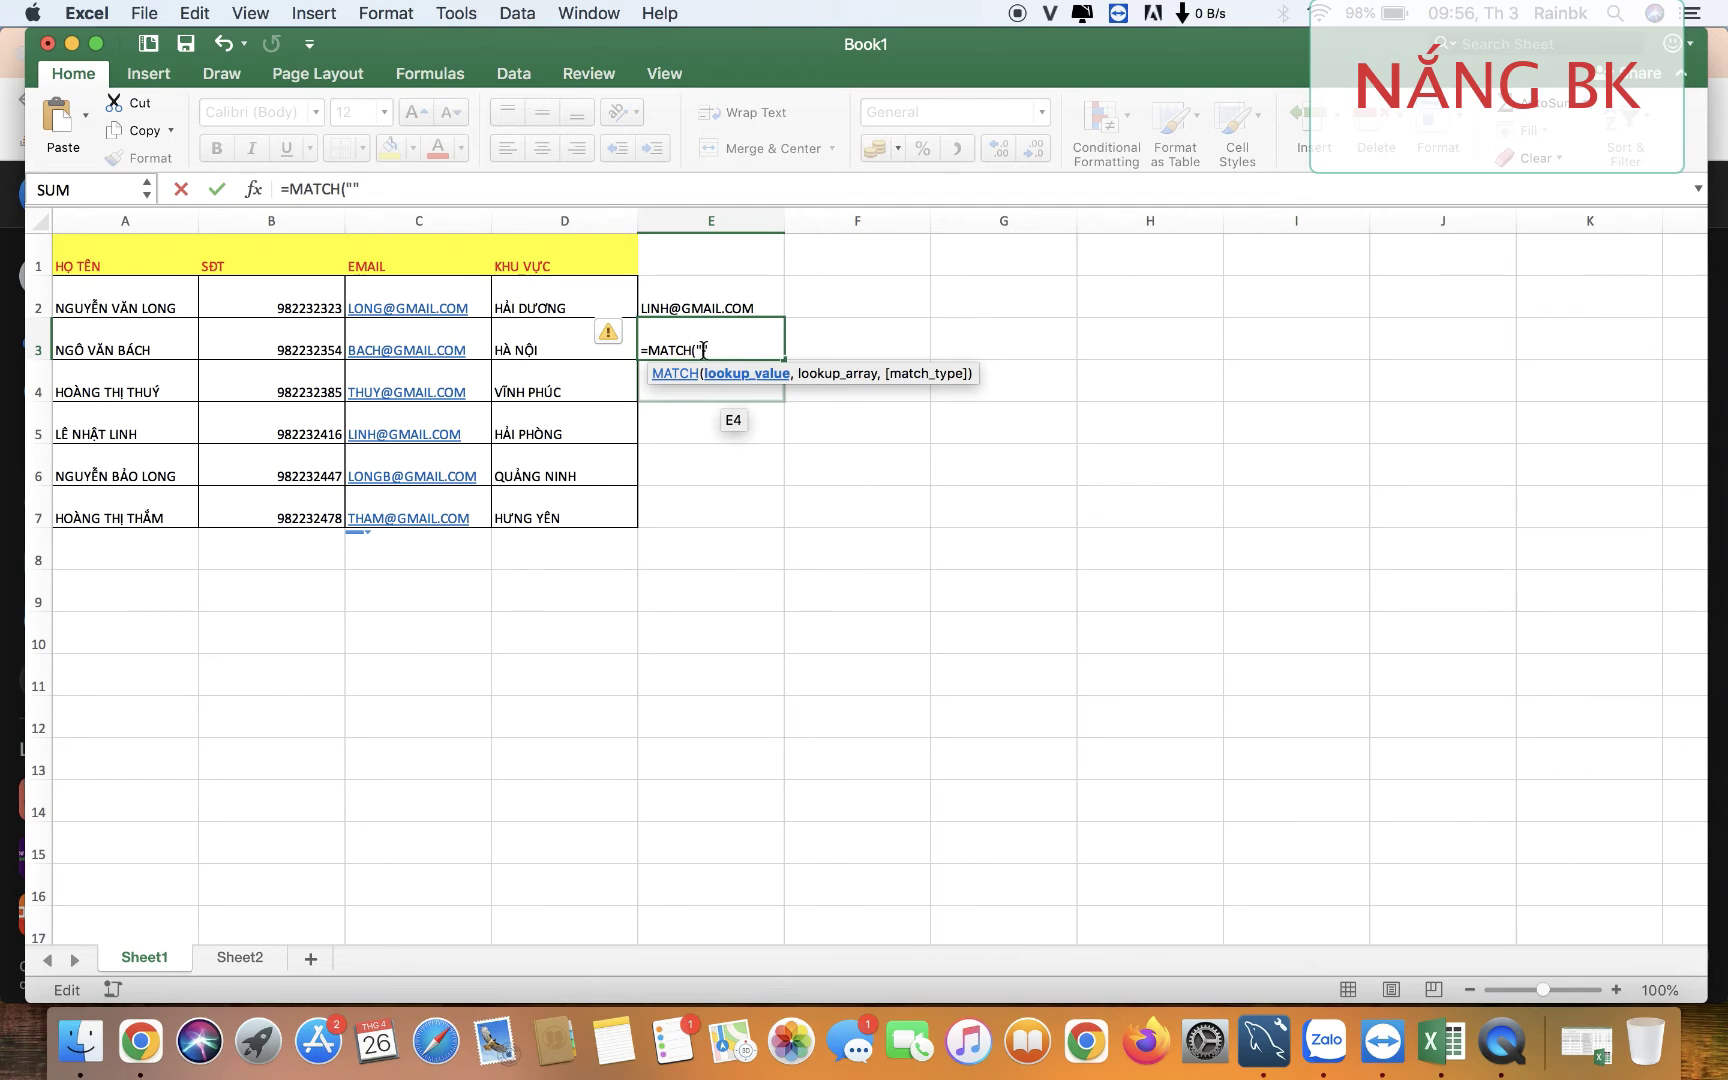
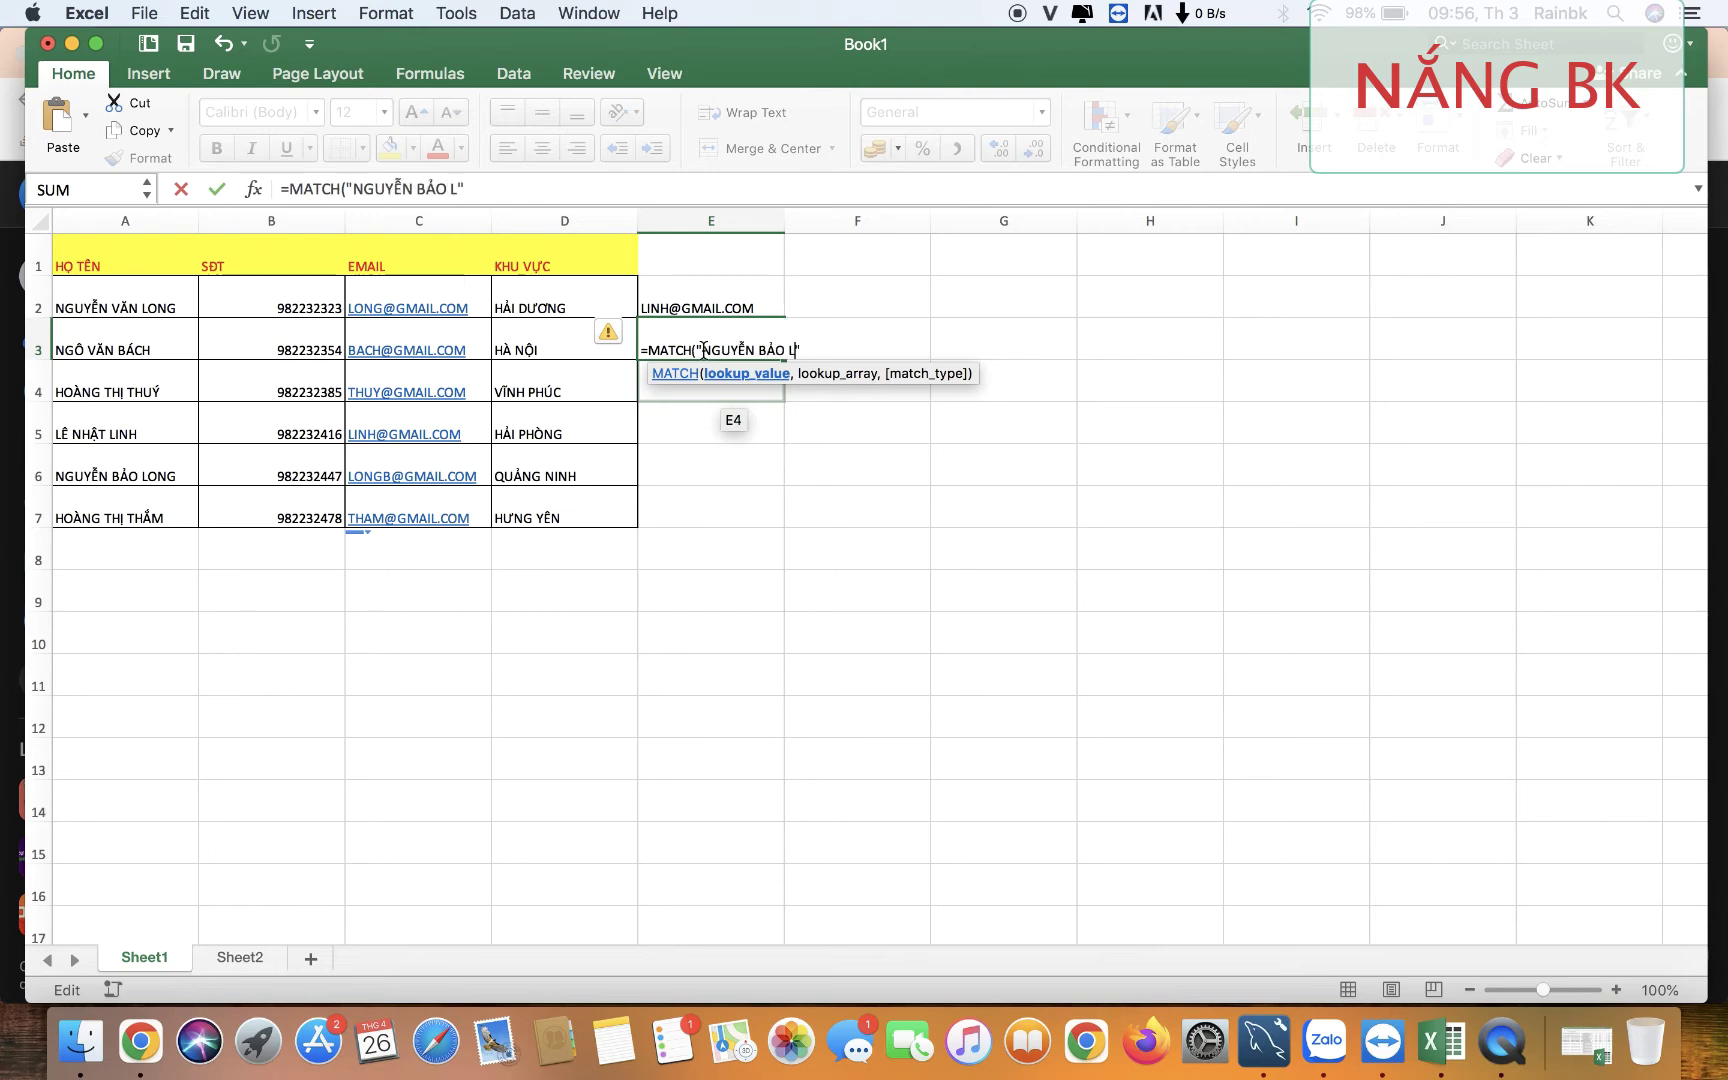
type(",")
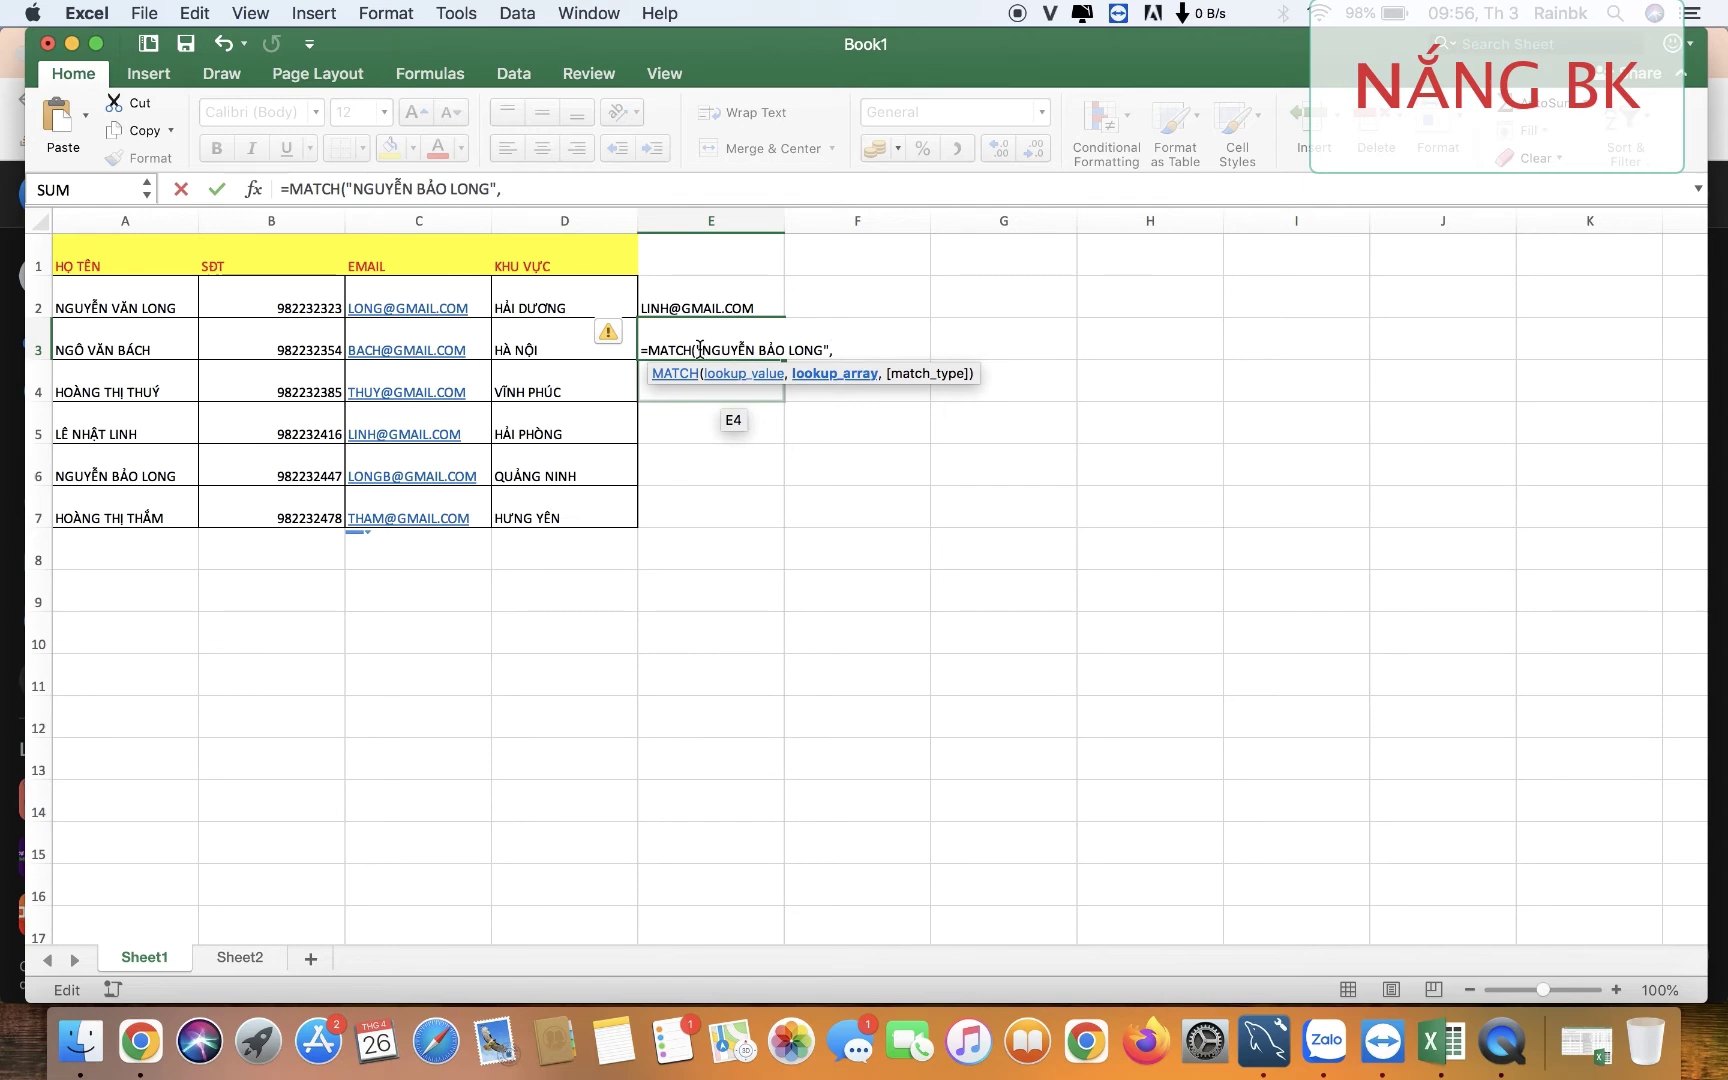
left_click_drag(698, 350, 827, 350)
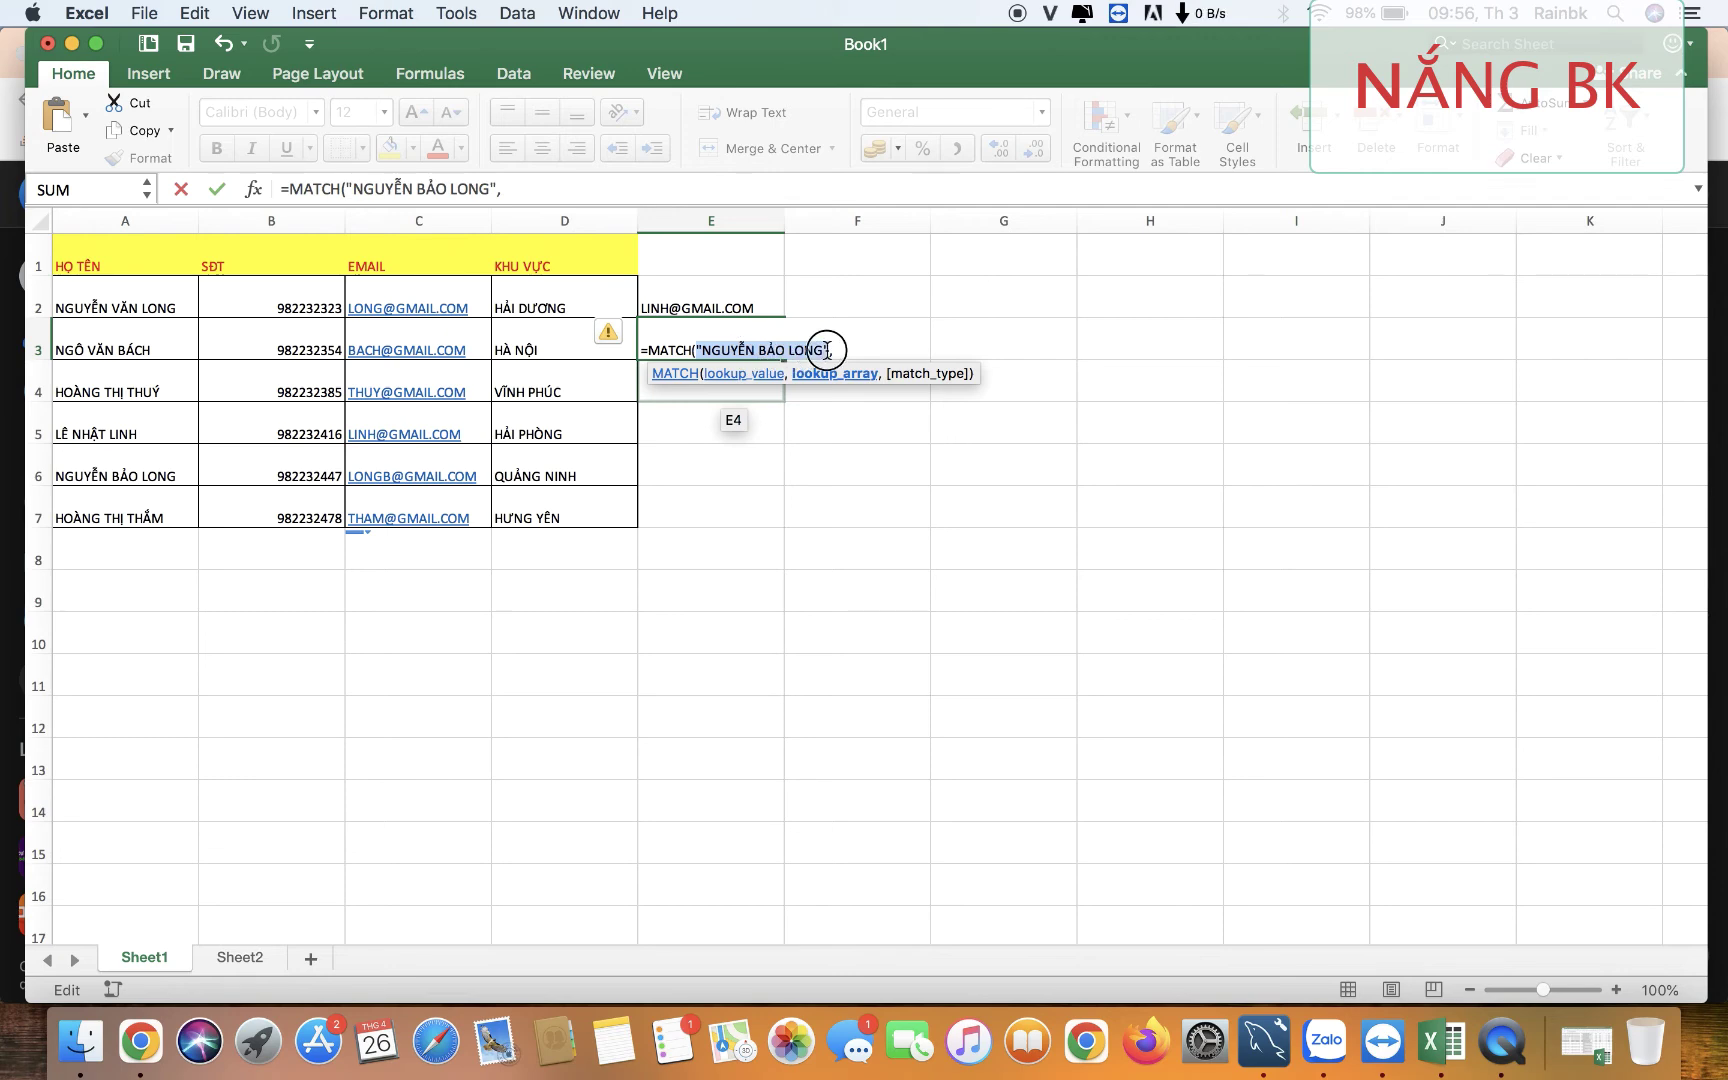
left_click(842, 349)
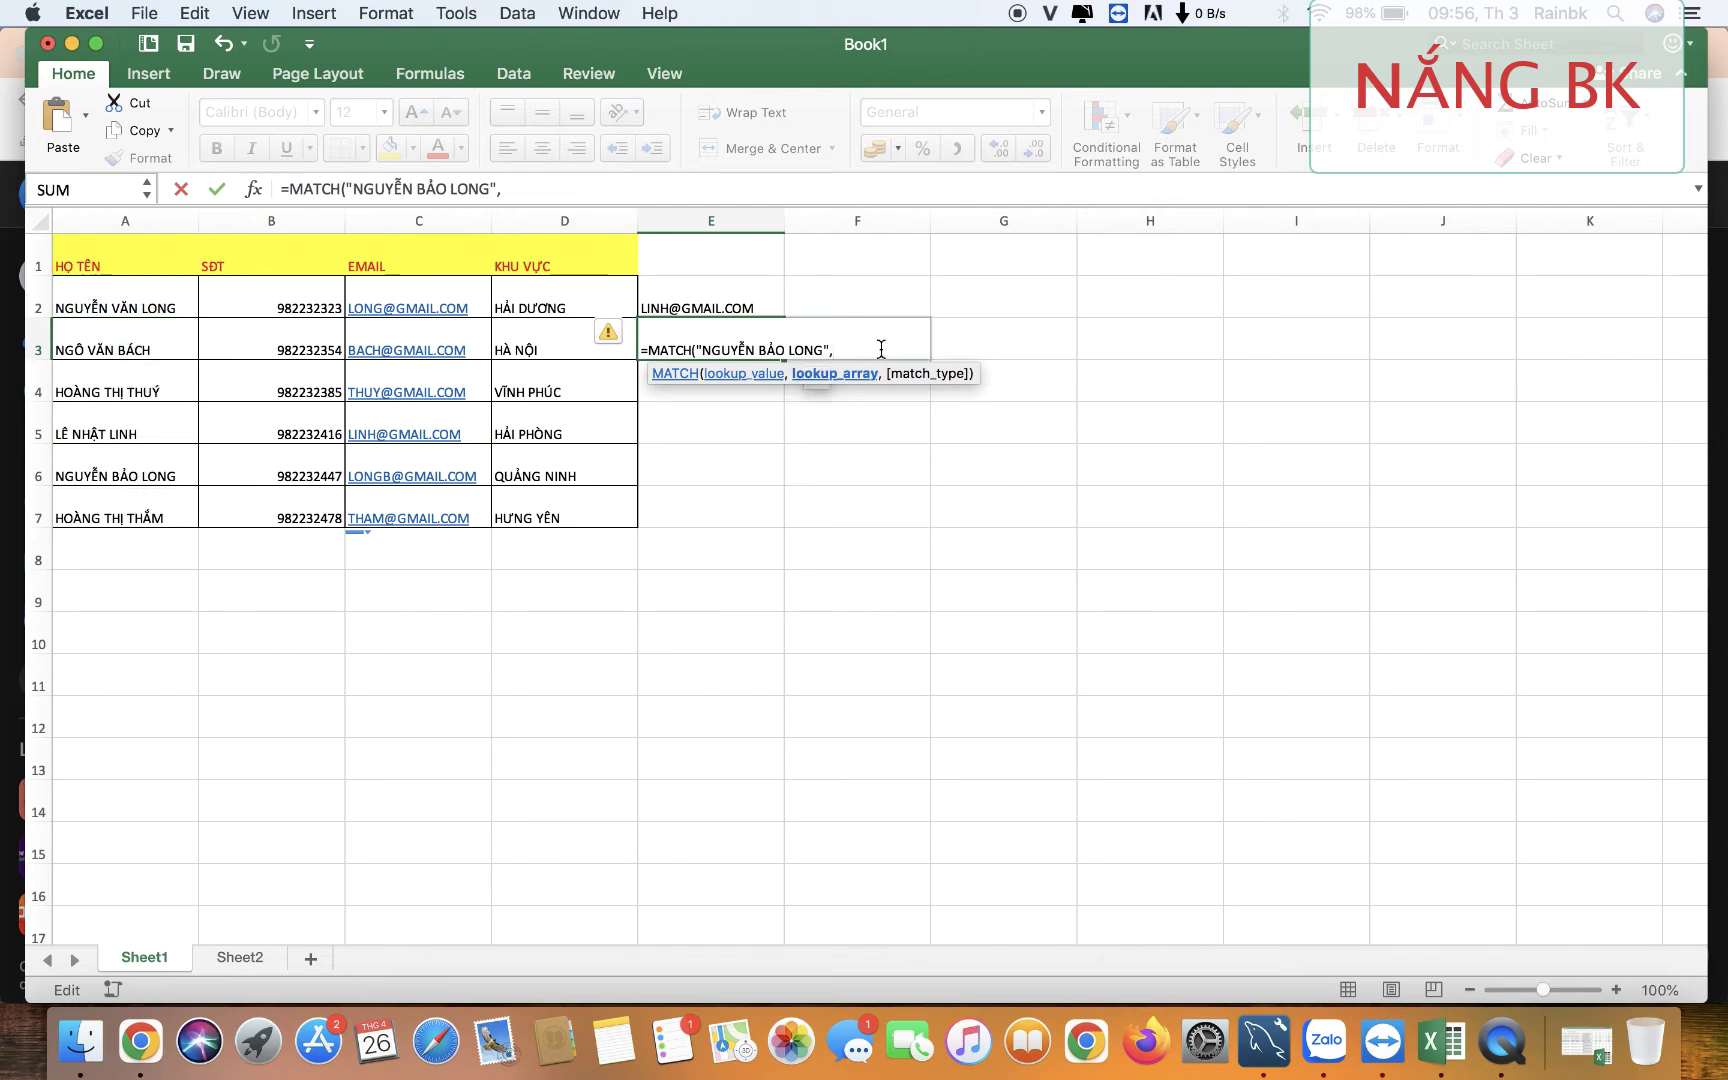
Step: Correct the lookup range to A2:A7, add 0 for exact match, and confirm E3
type("A1")
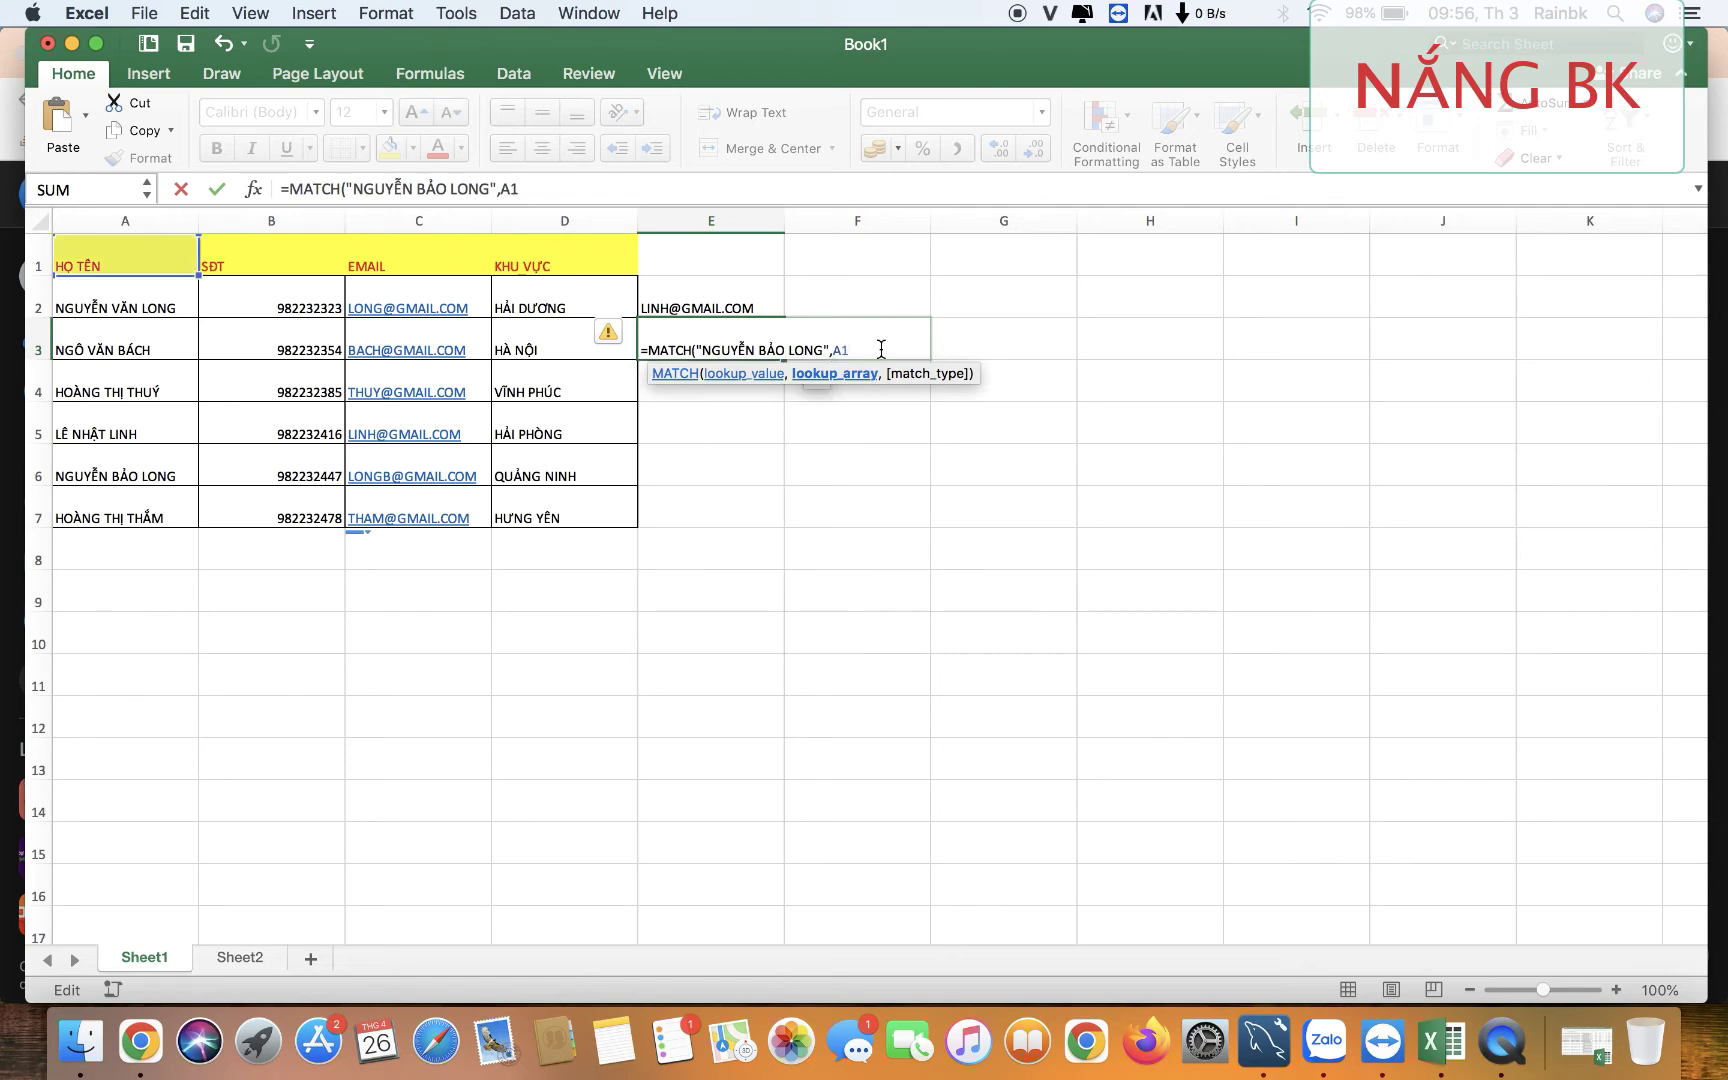
key("BackSpace")
left_click(123, 298)
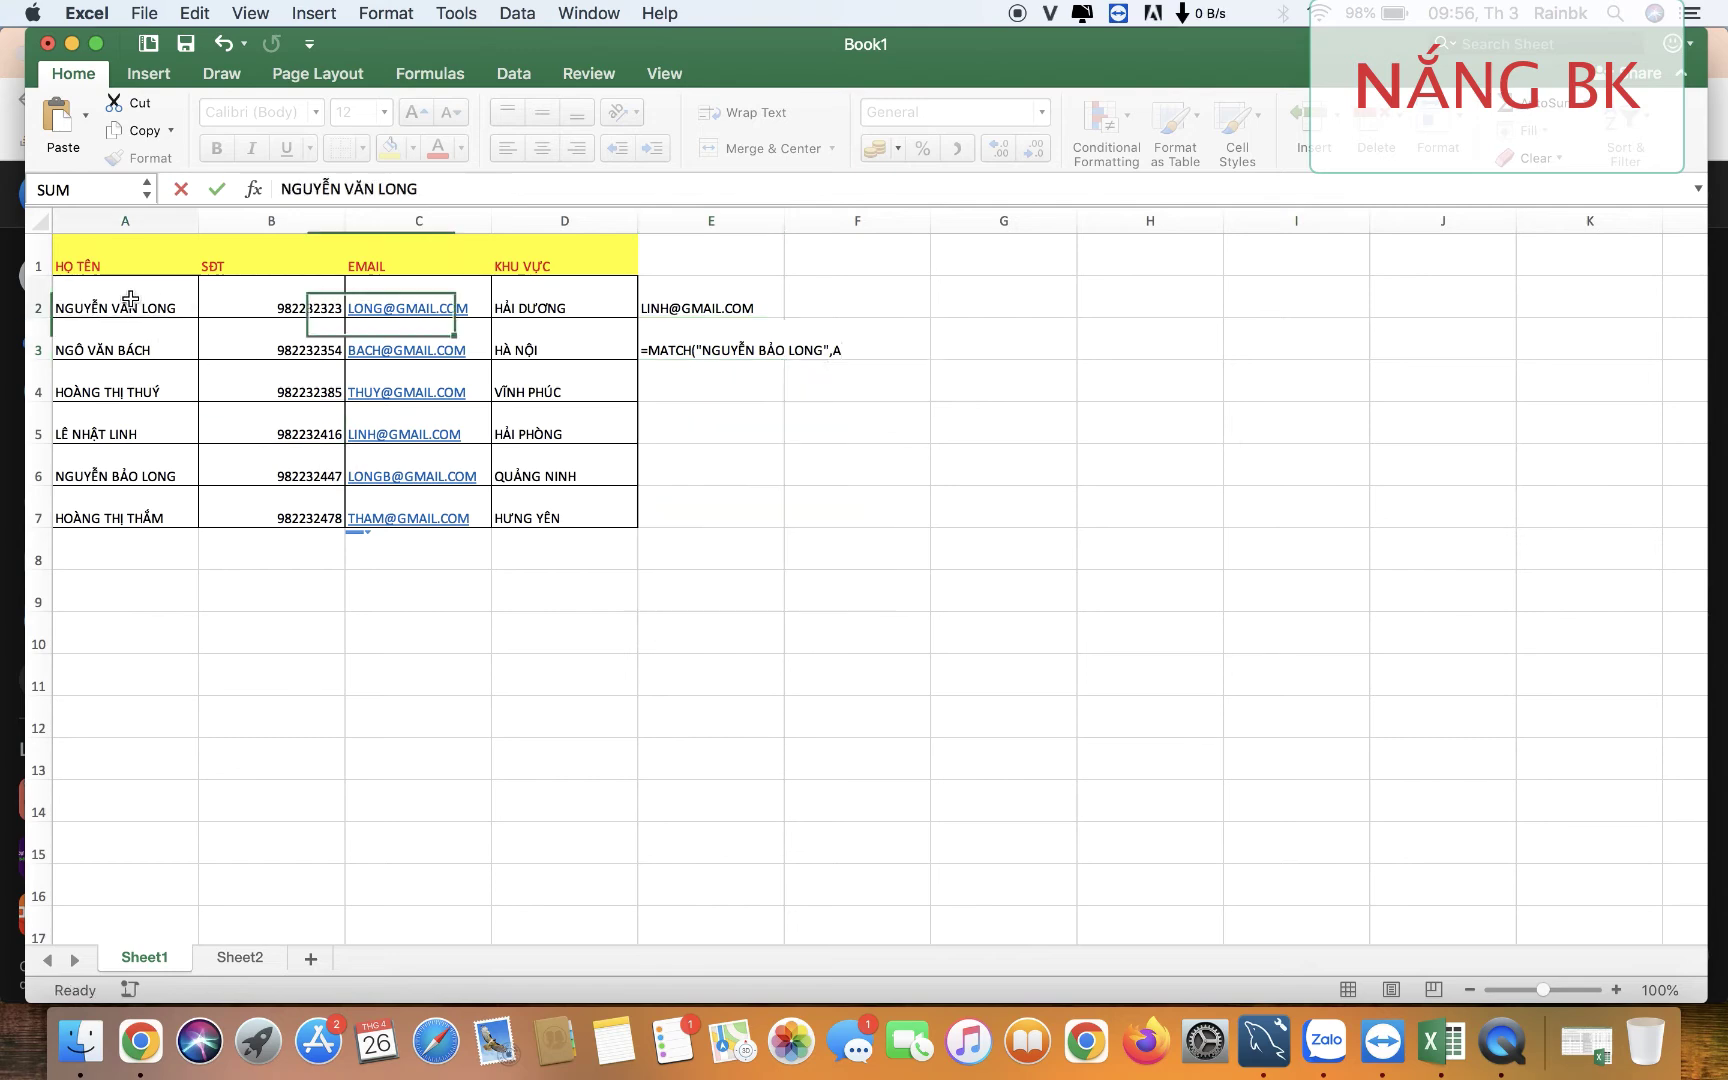
left_click(733, 340)
double_click(843, 347)
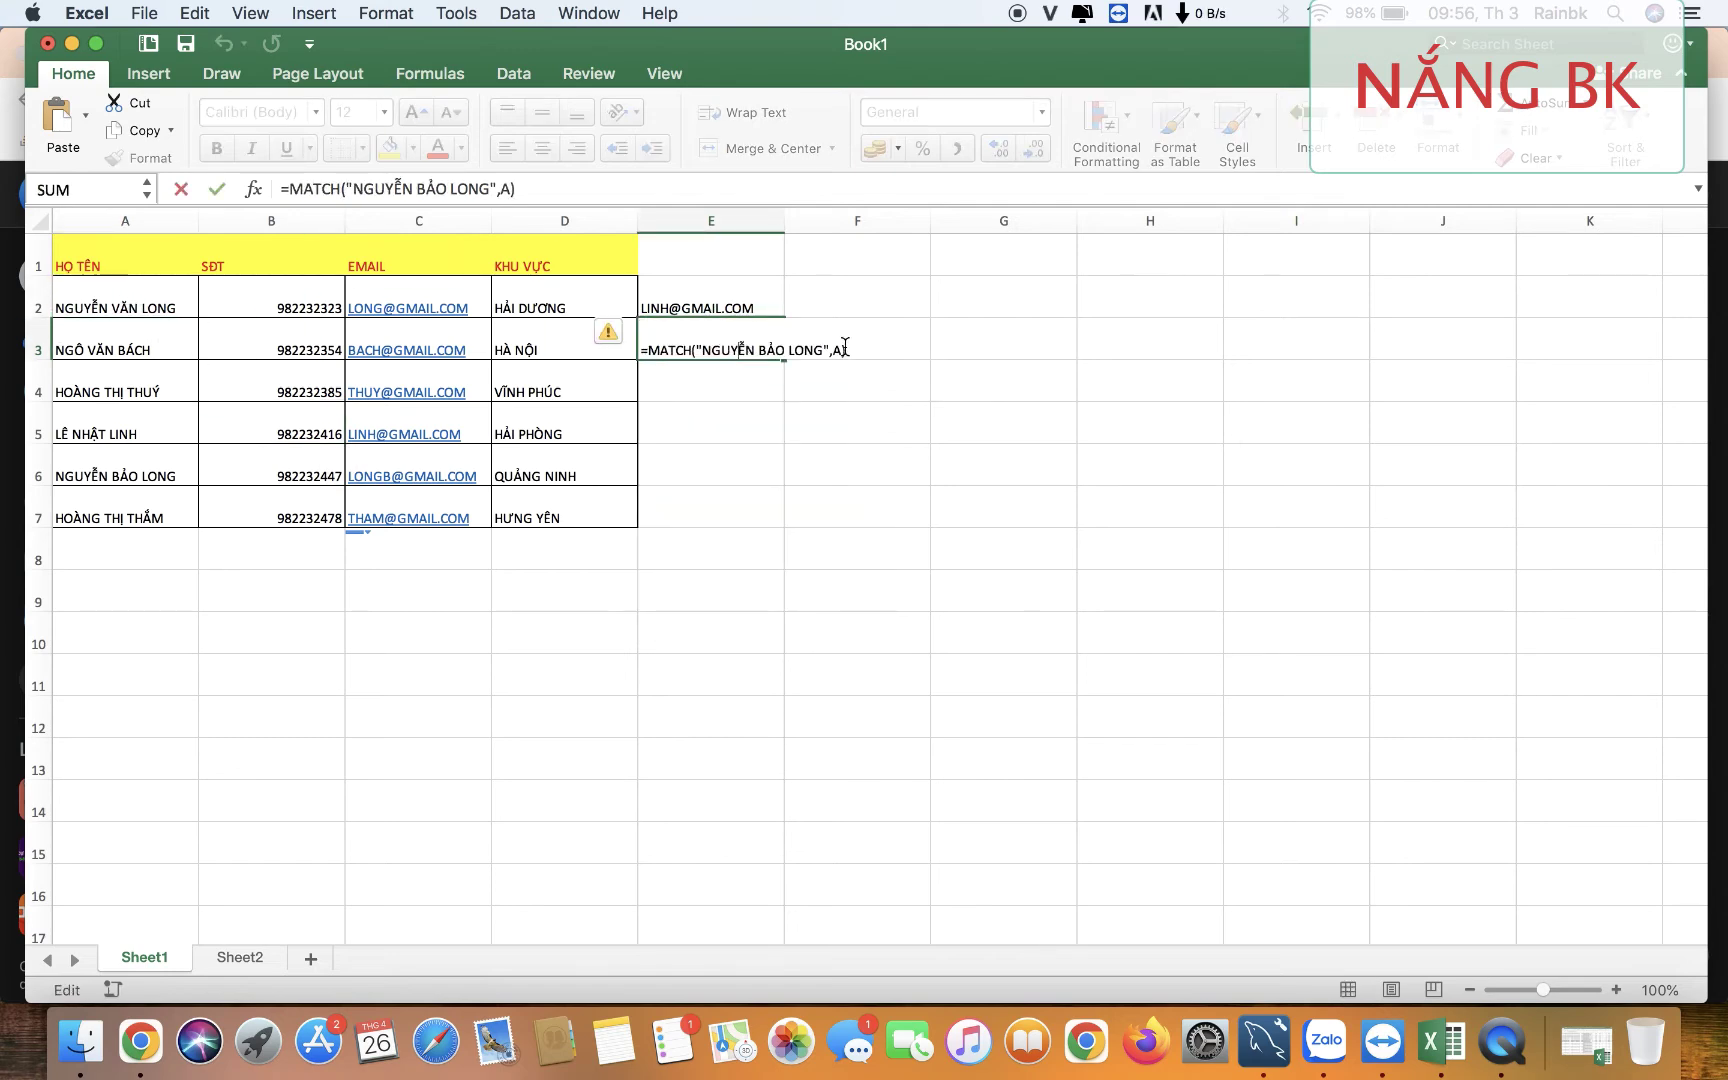
key("BackSpace")
left_click(60, 300)
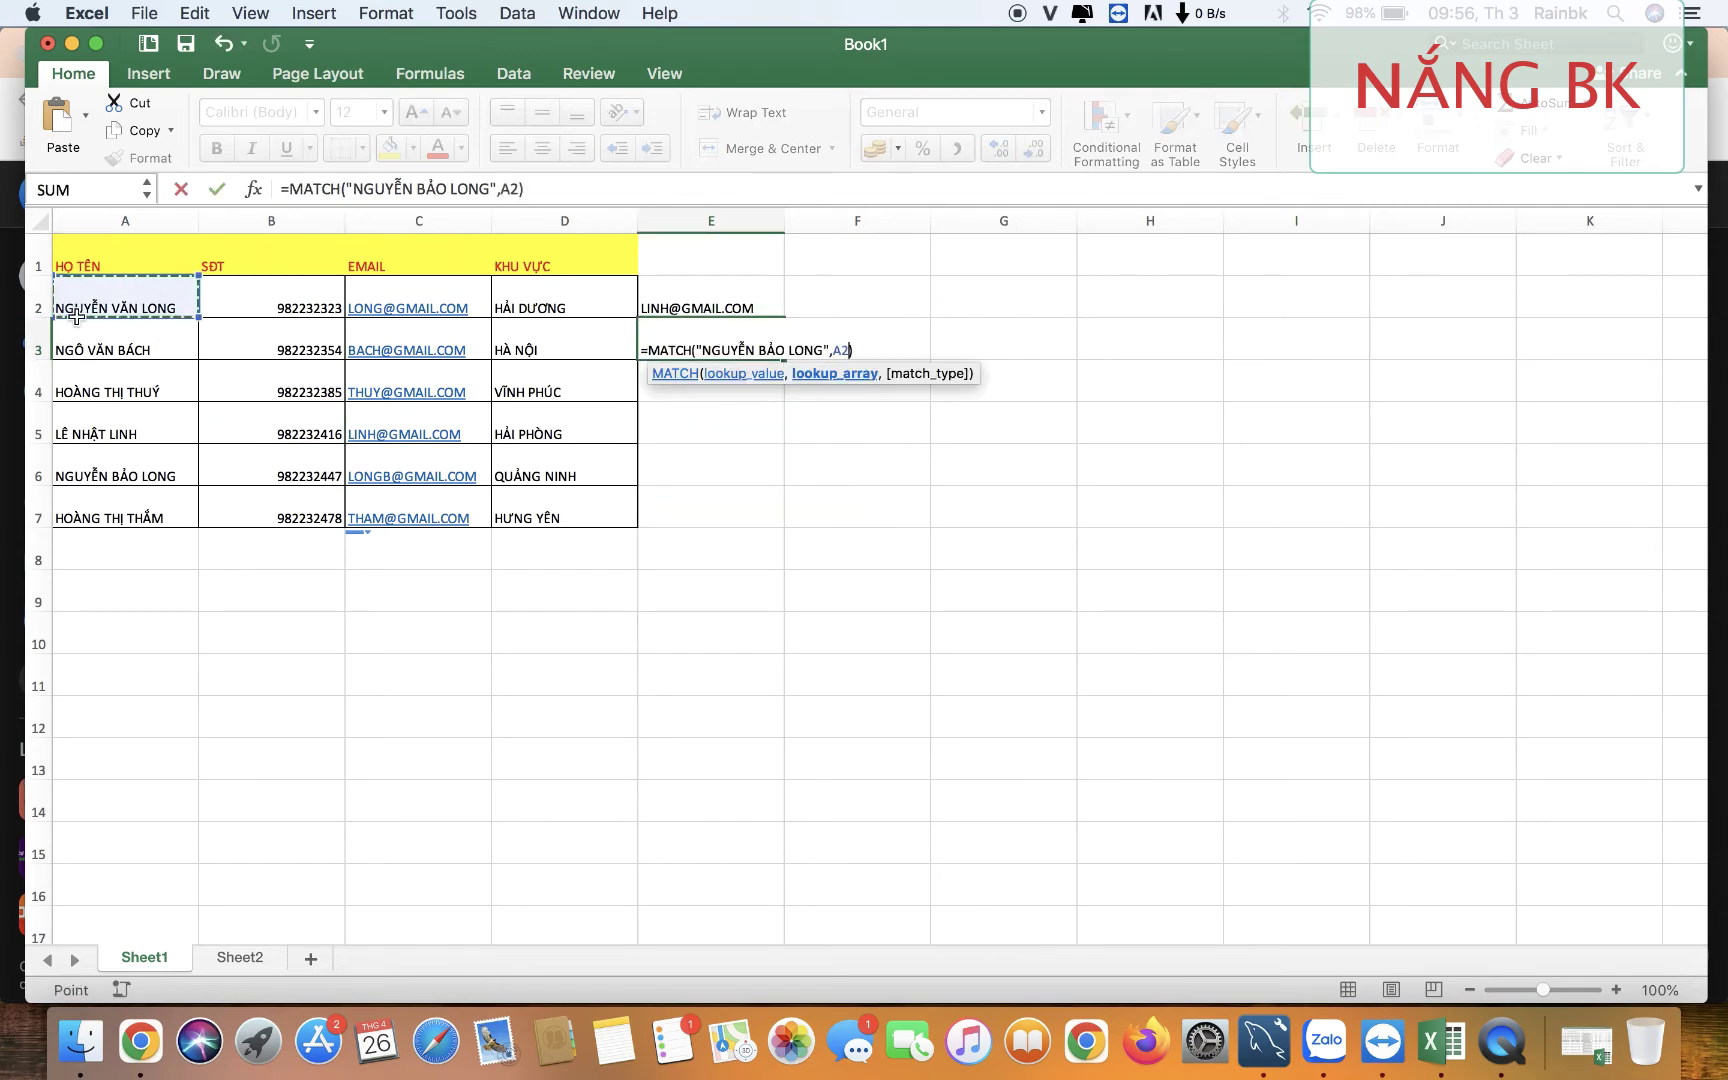
left_click(117, 500, "shift")
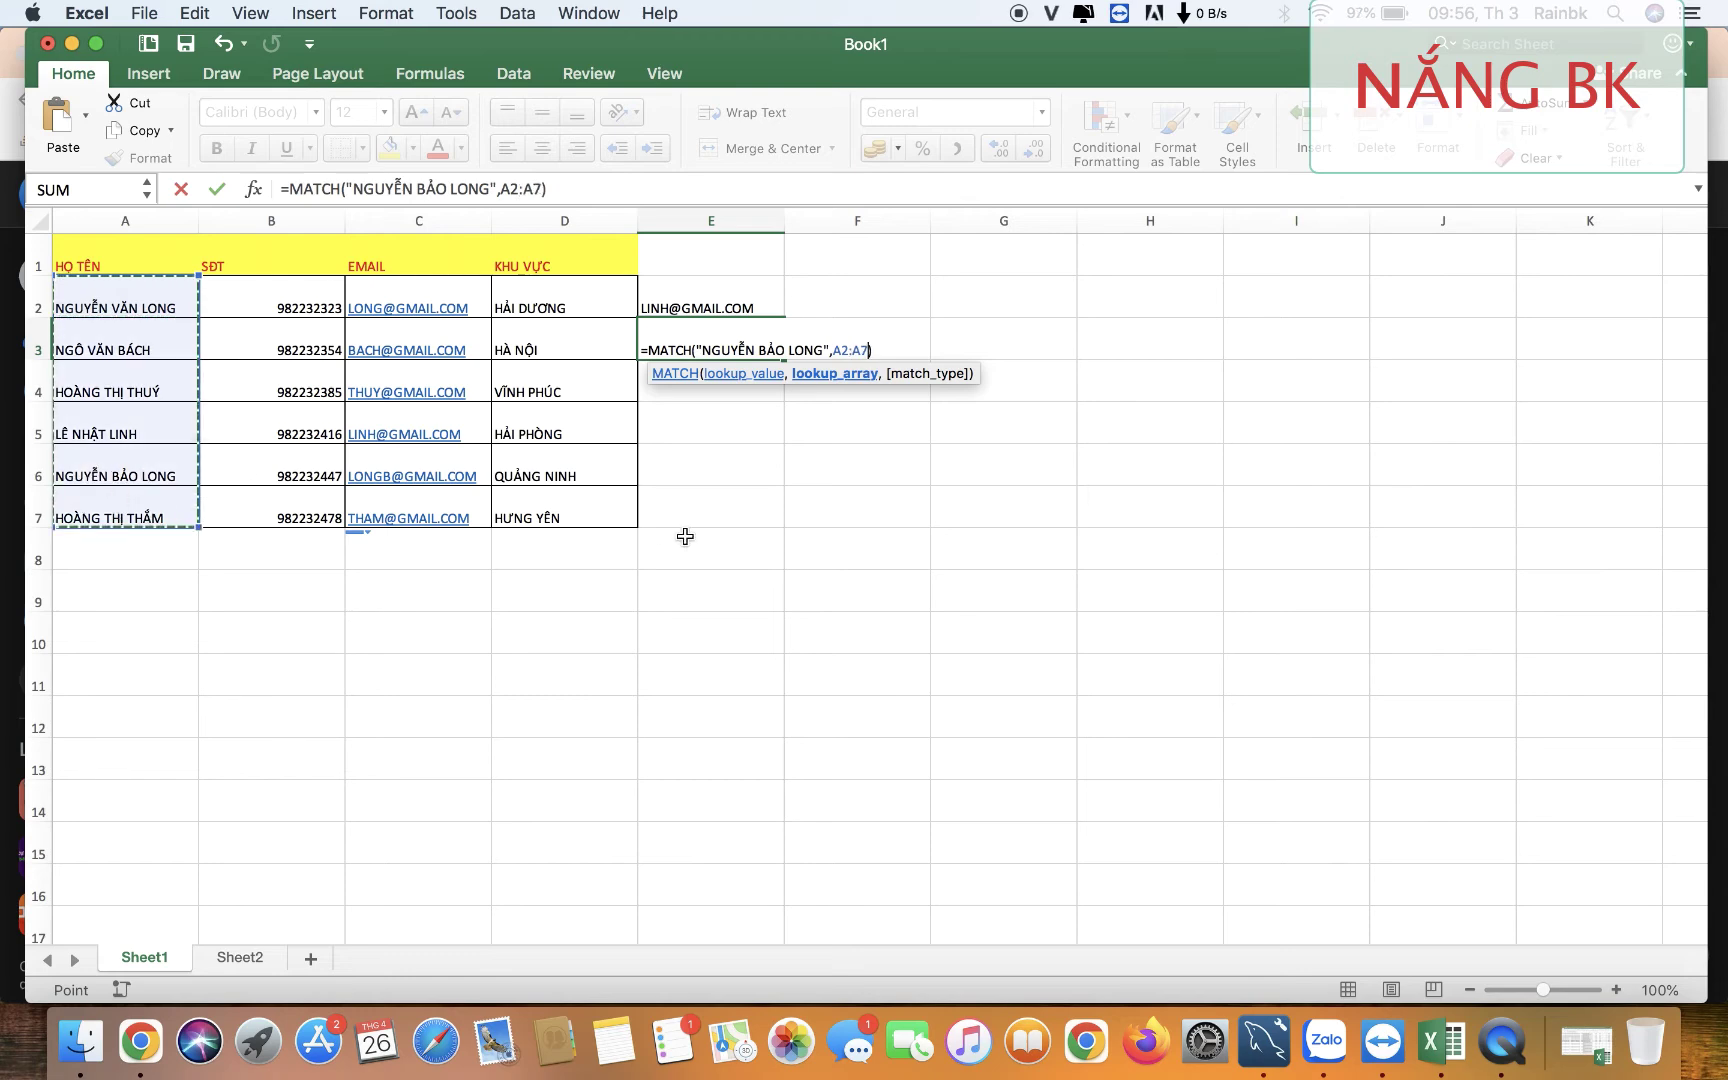
type(",")
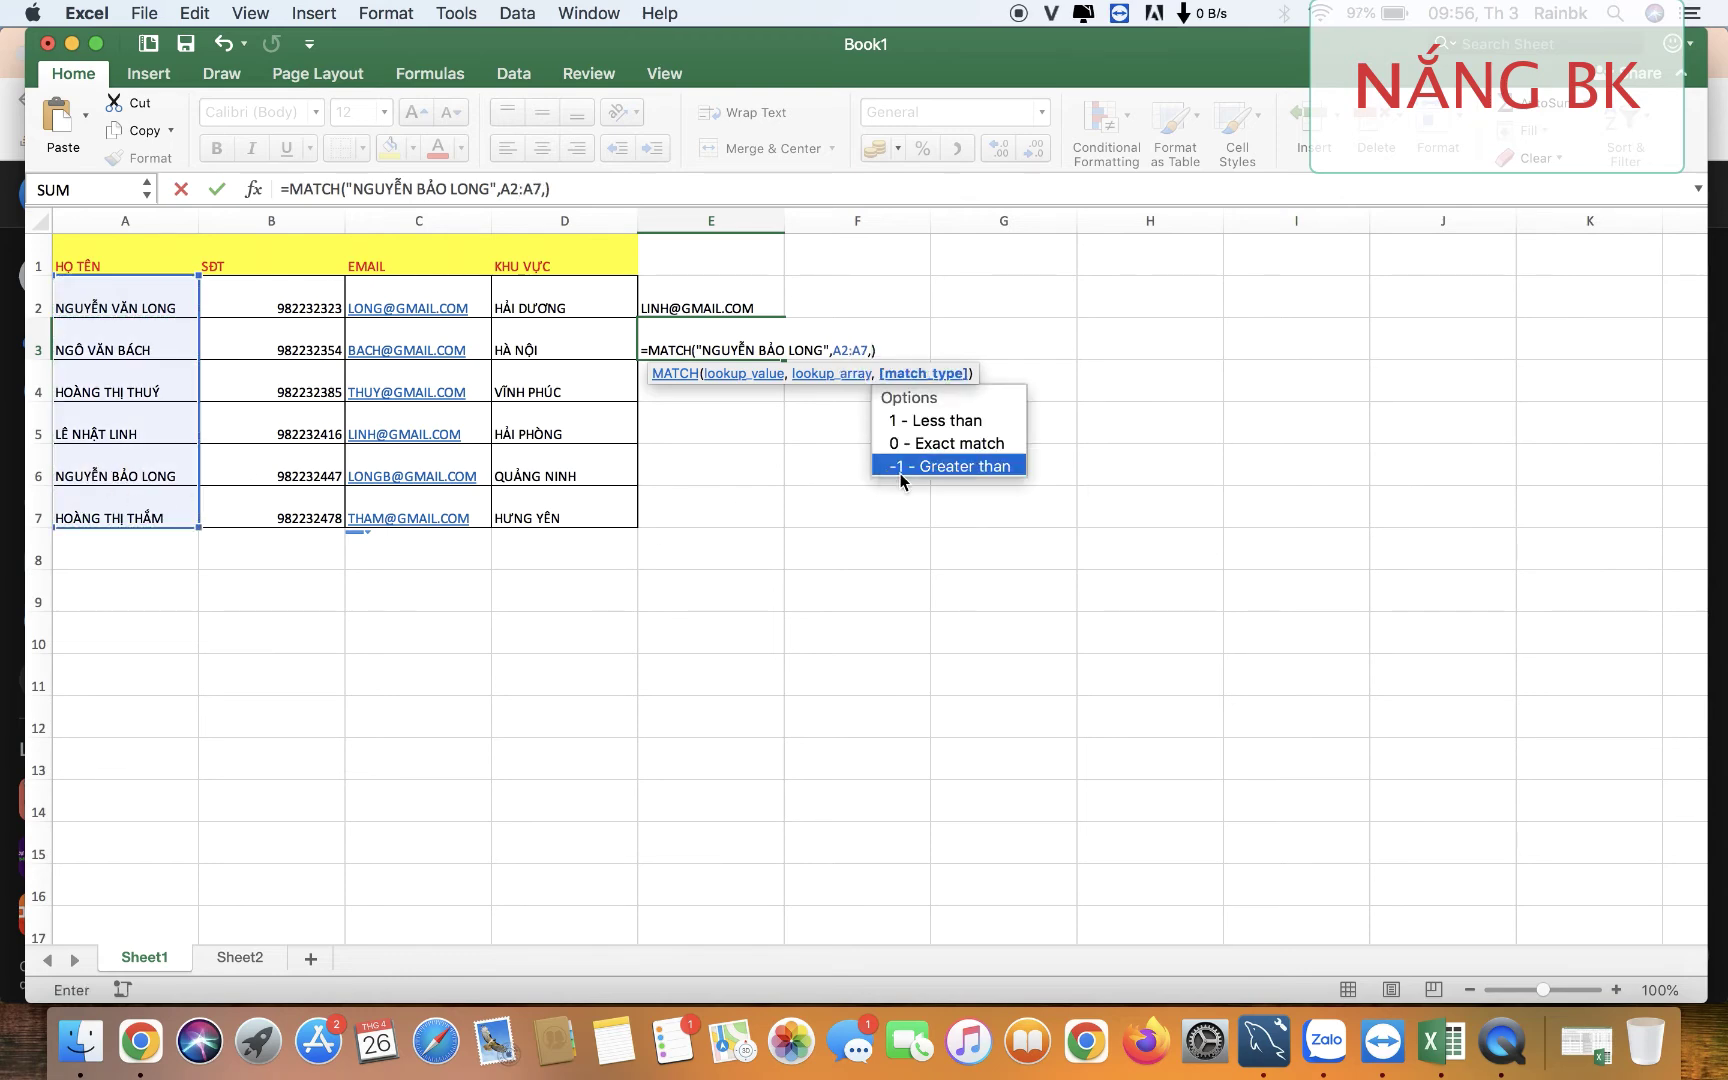
type("0")
left_click(883, 348)
key("Return")
left_click(679, 339)
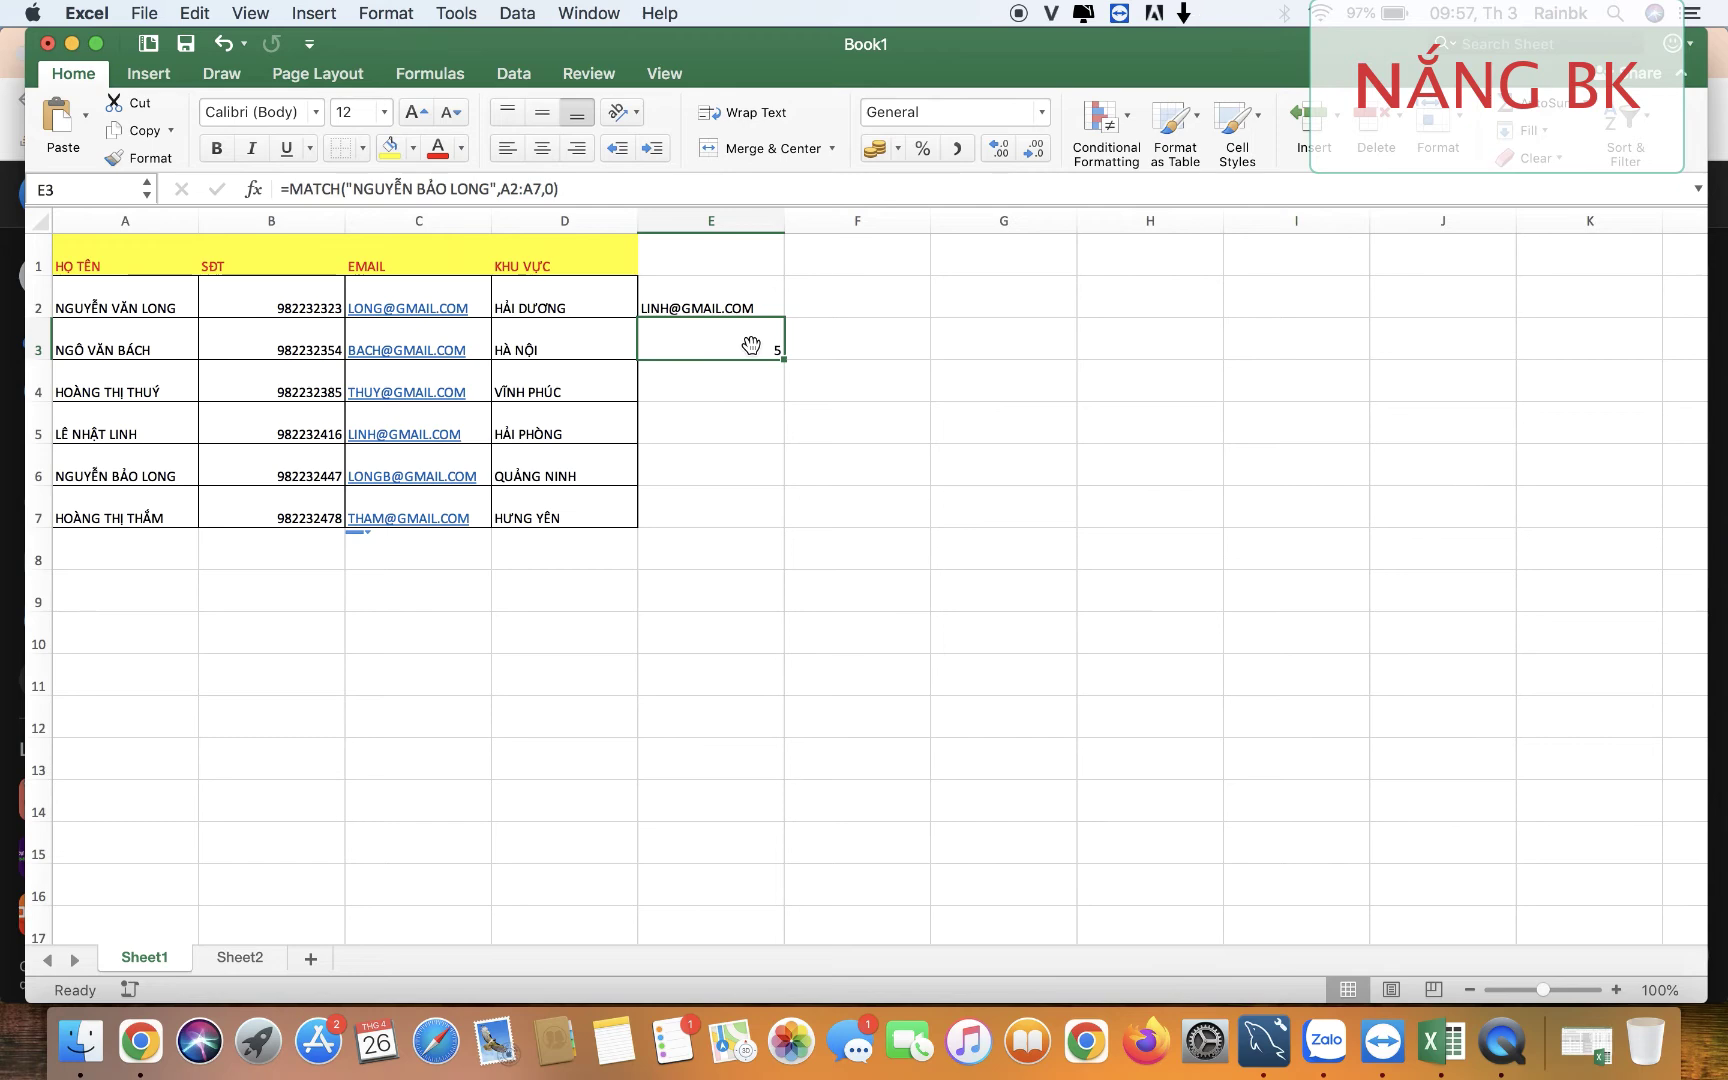
double_click(748, 343)
left_click(703, 346)
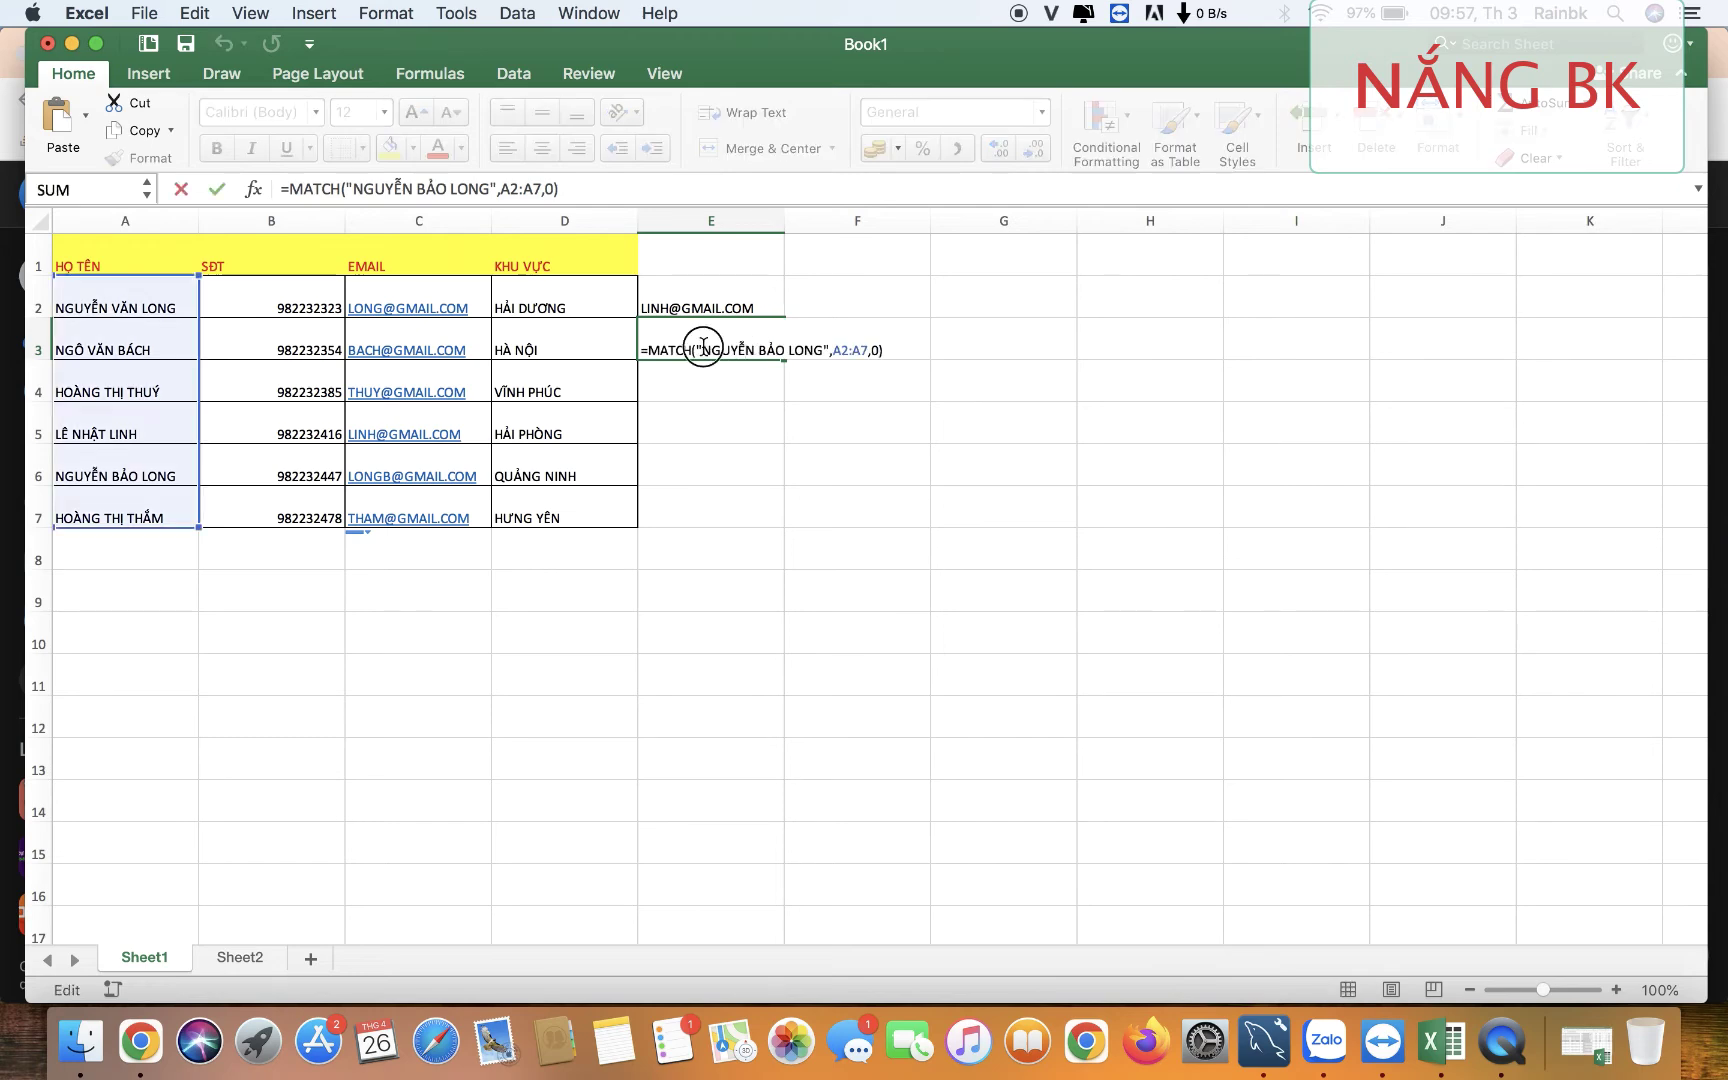
left_click_drag(703, 346, 822, 349)
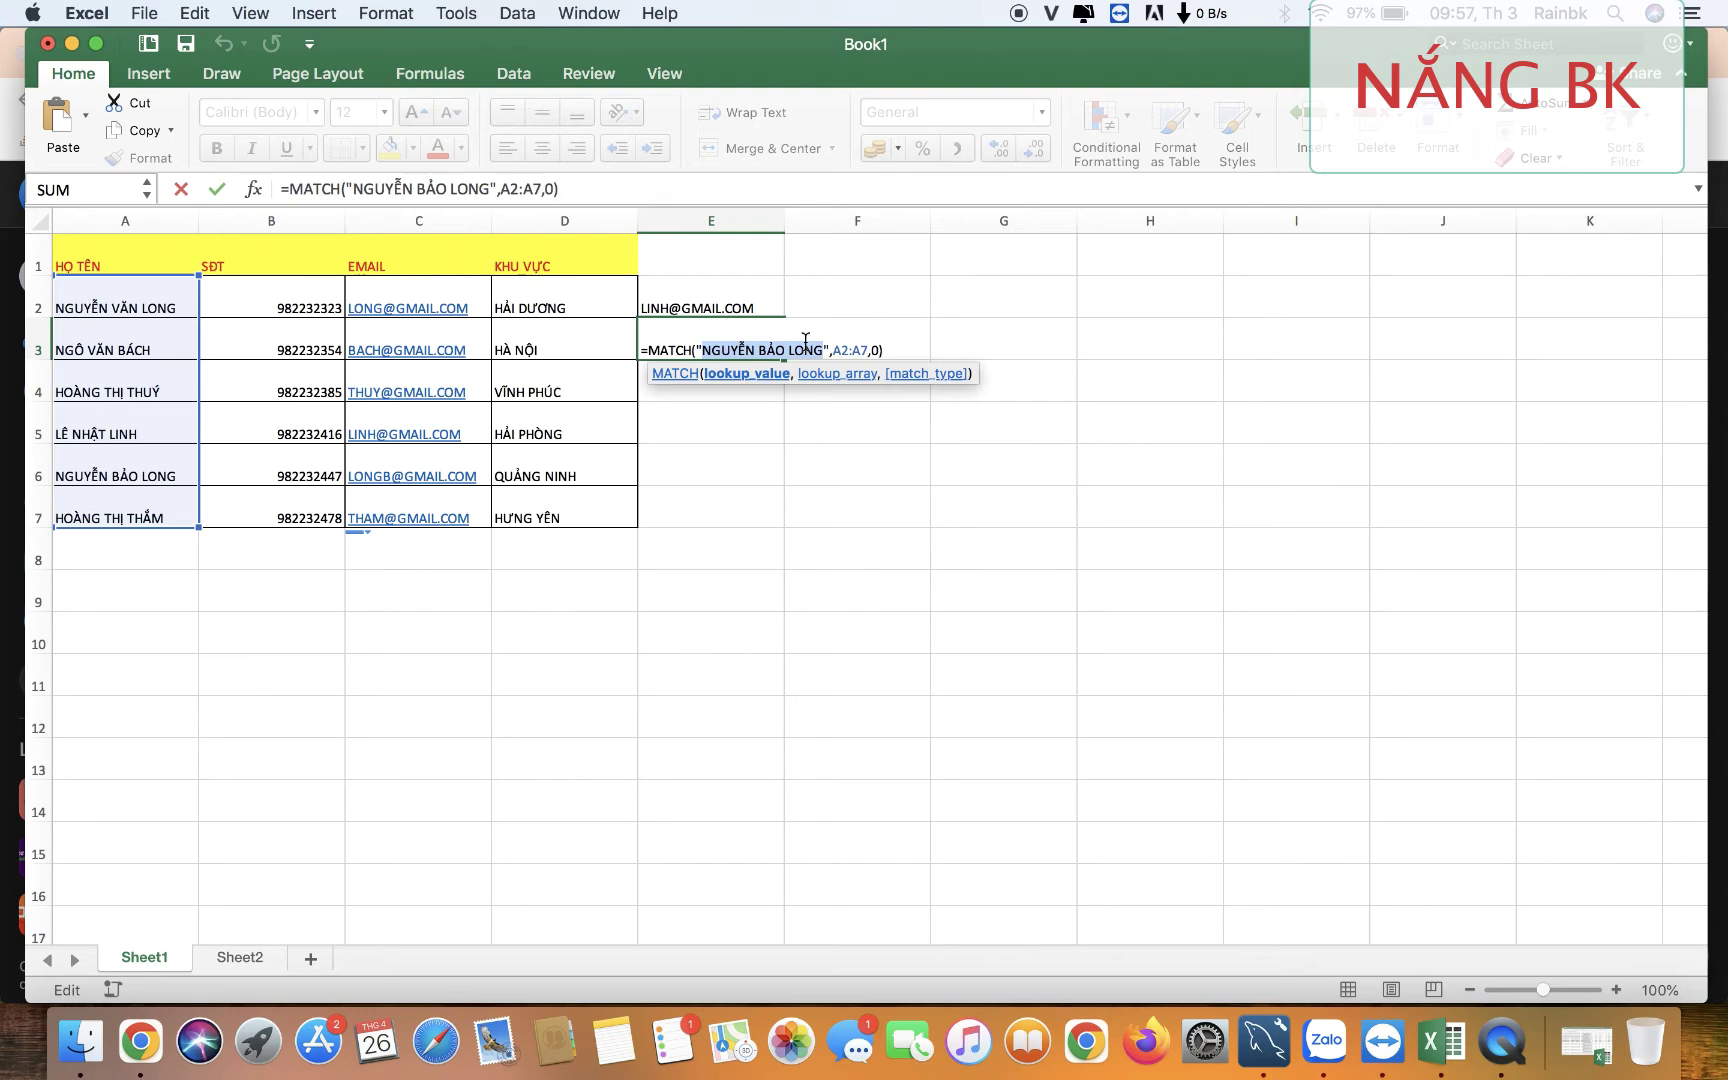
key("Return")
left_click(740, 345)
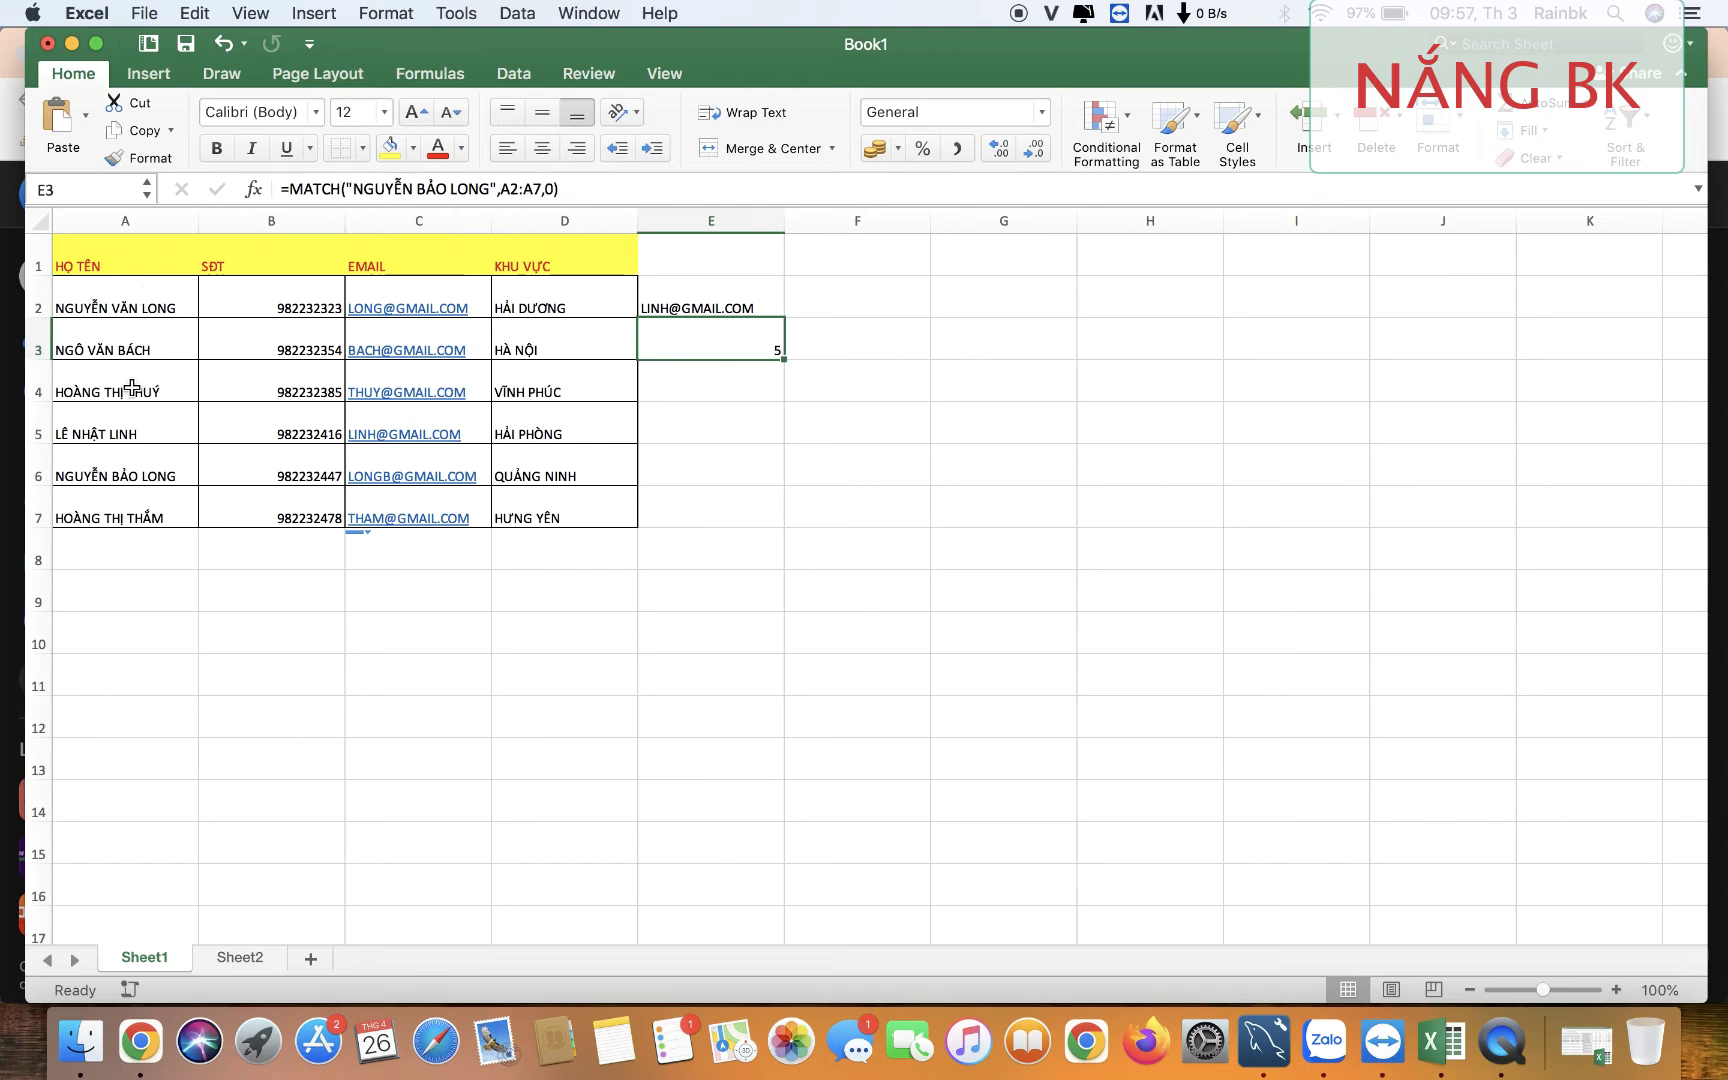
double_click(713, 338)
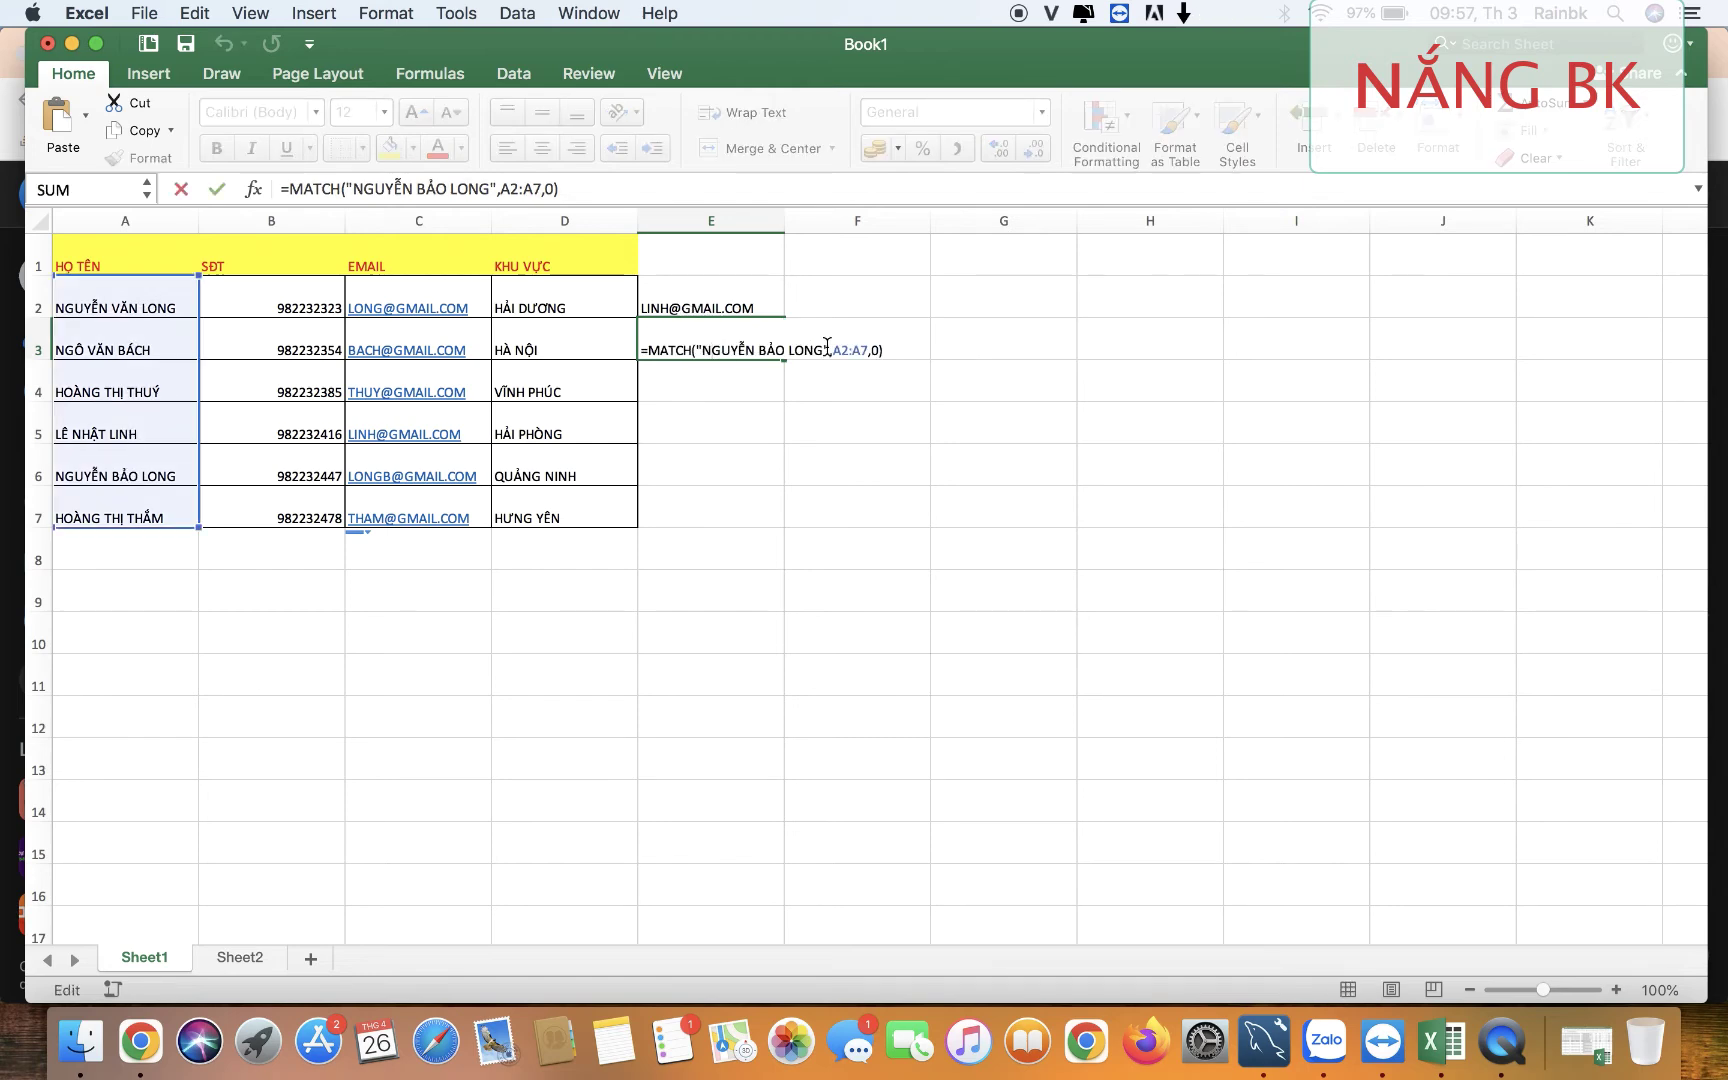
left_click_drag(825, 350, 702, 350)
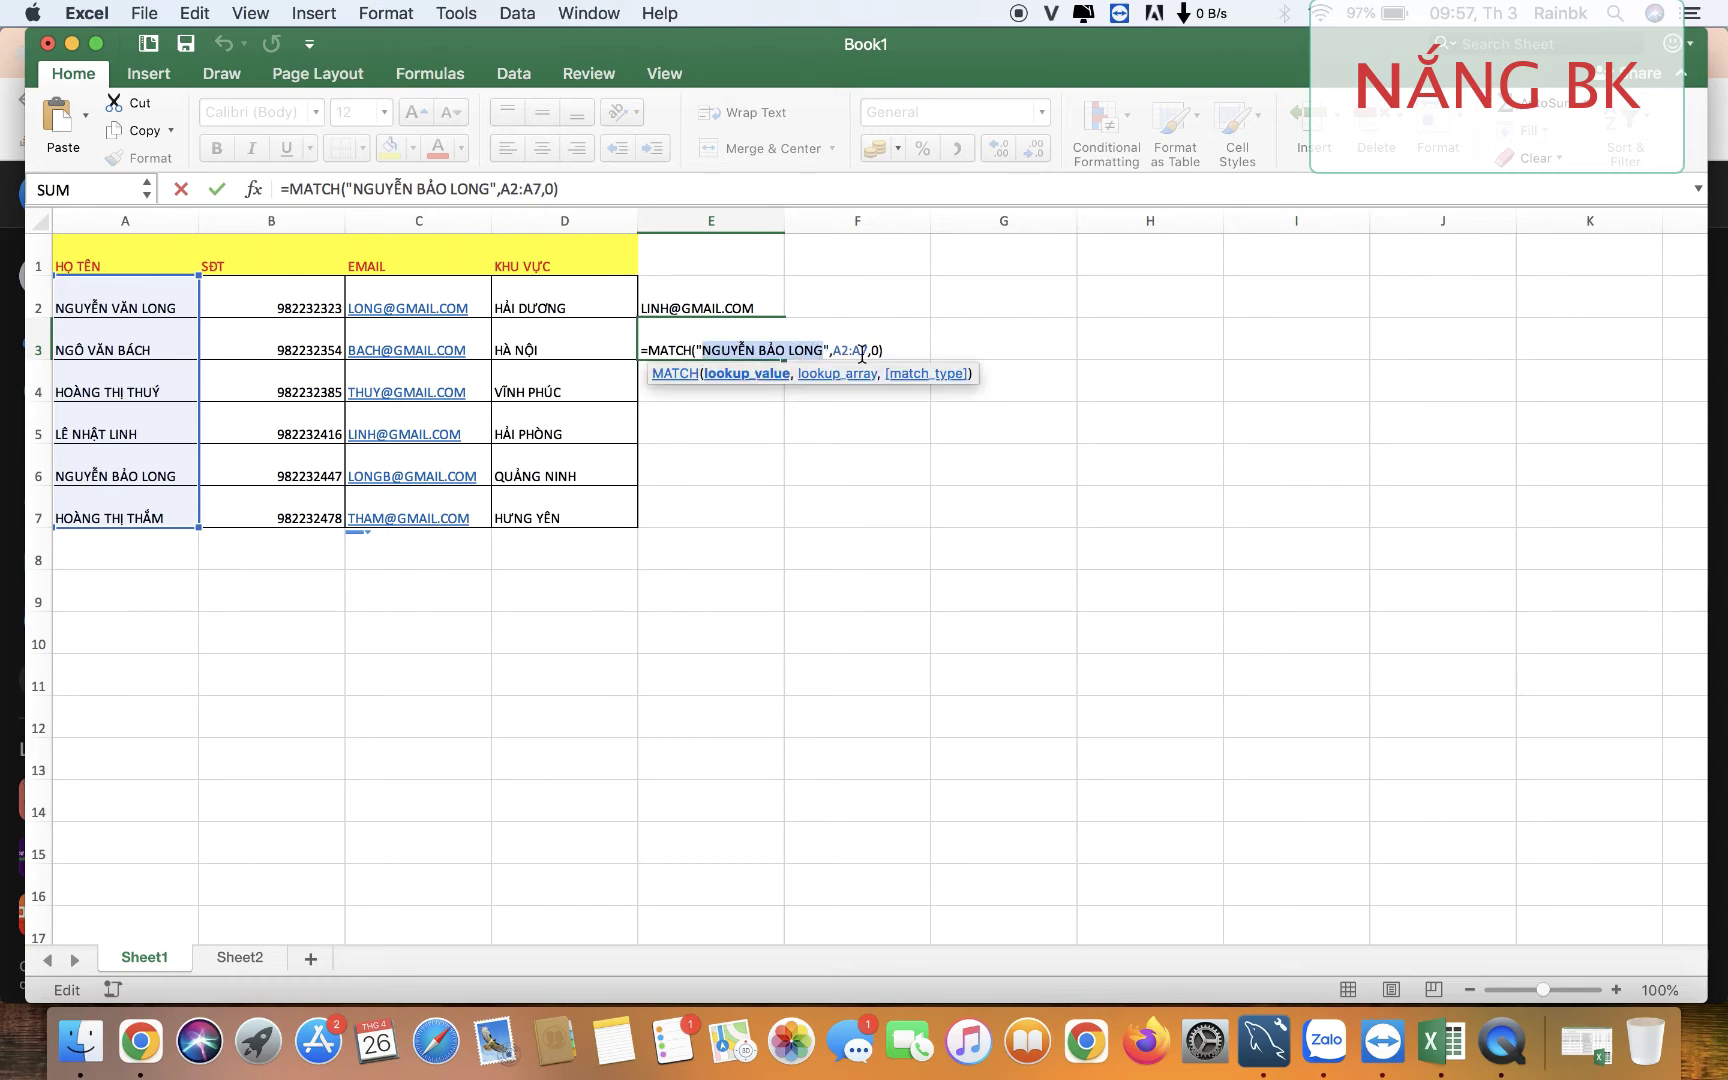
left_click_drag(868, 350, 836, 350)
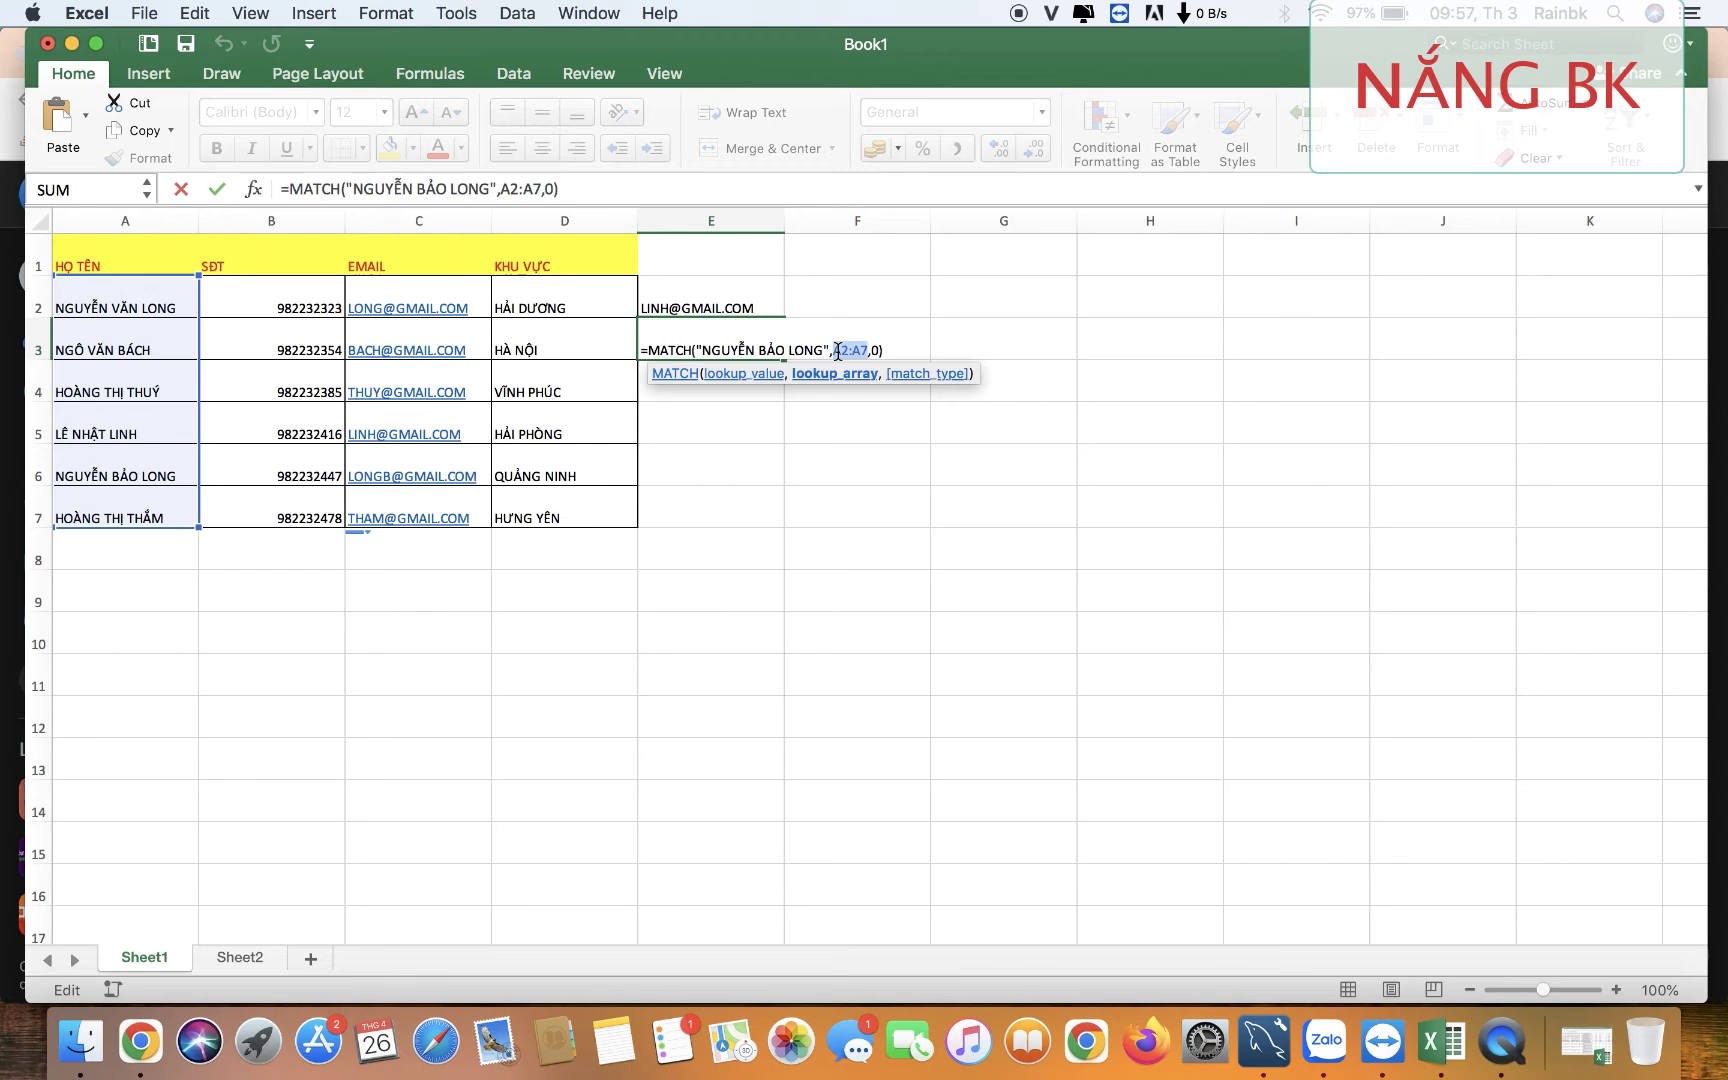
left_click(736, 336)
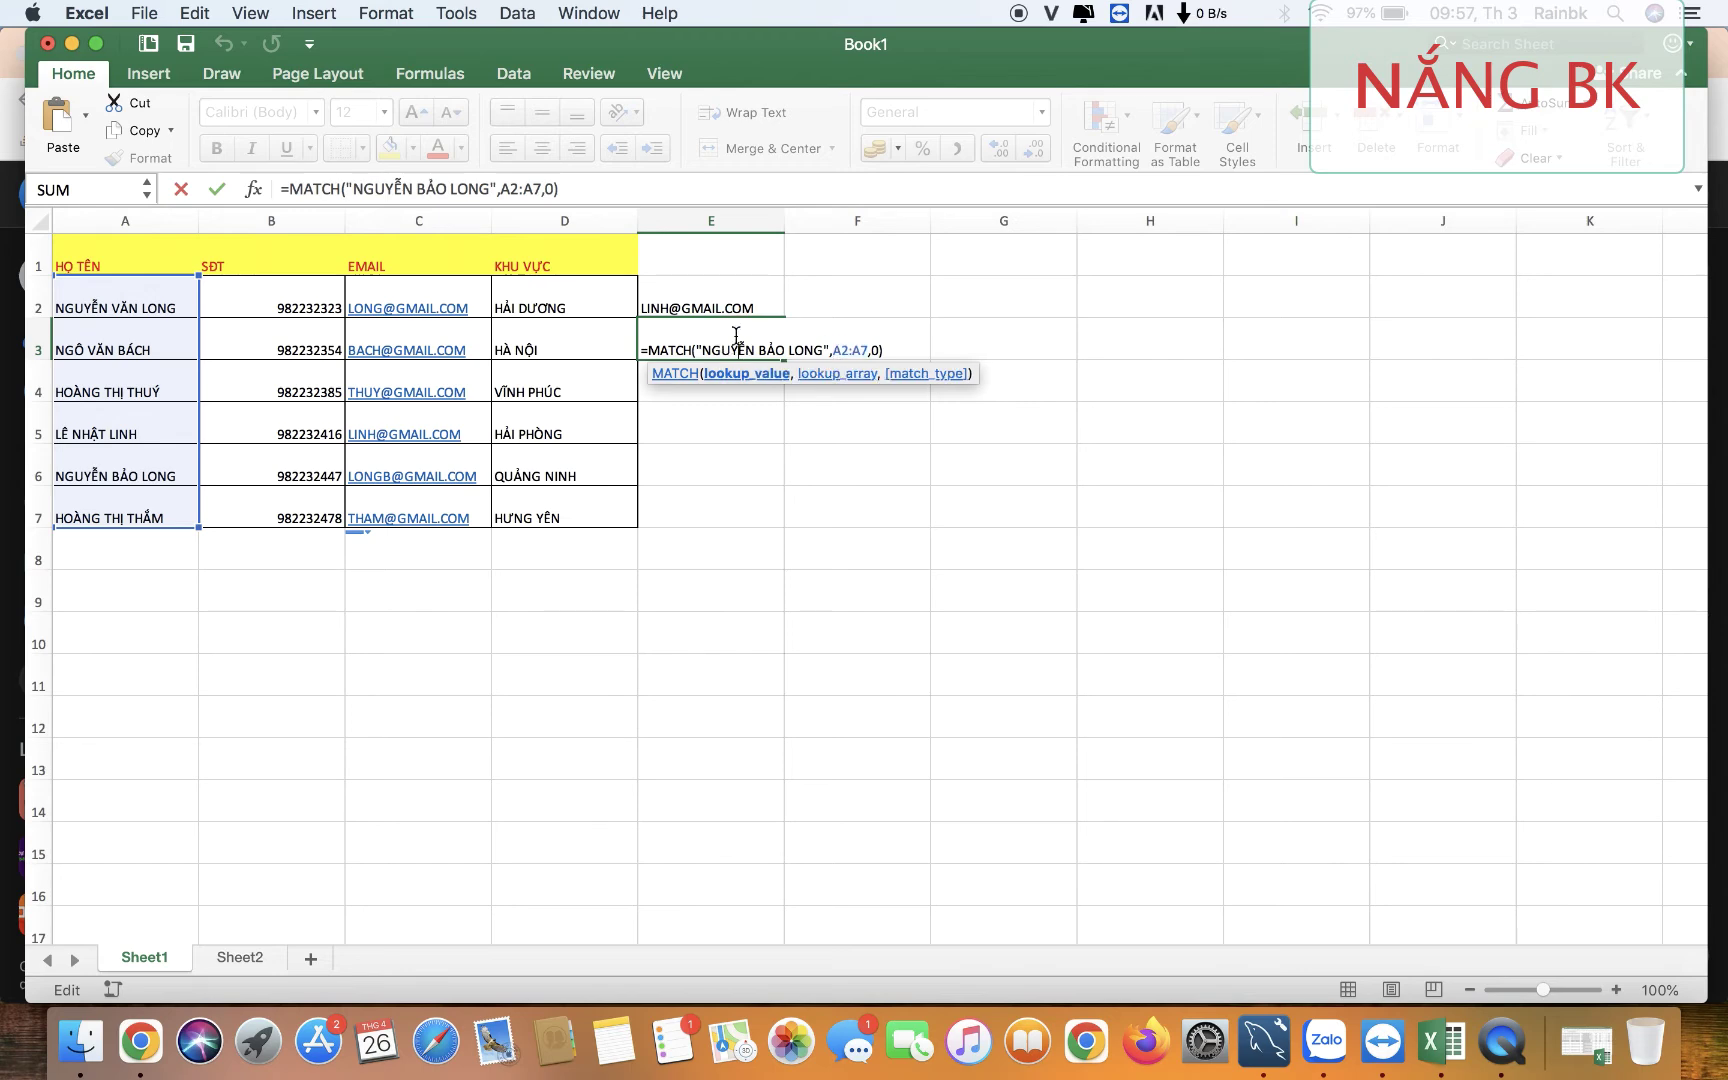
left_click_drag(647, 348, 919, 370)
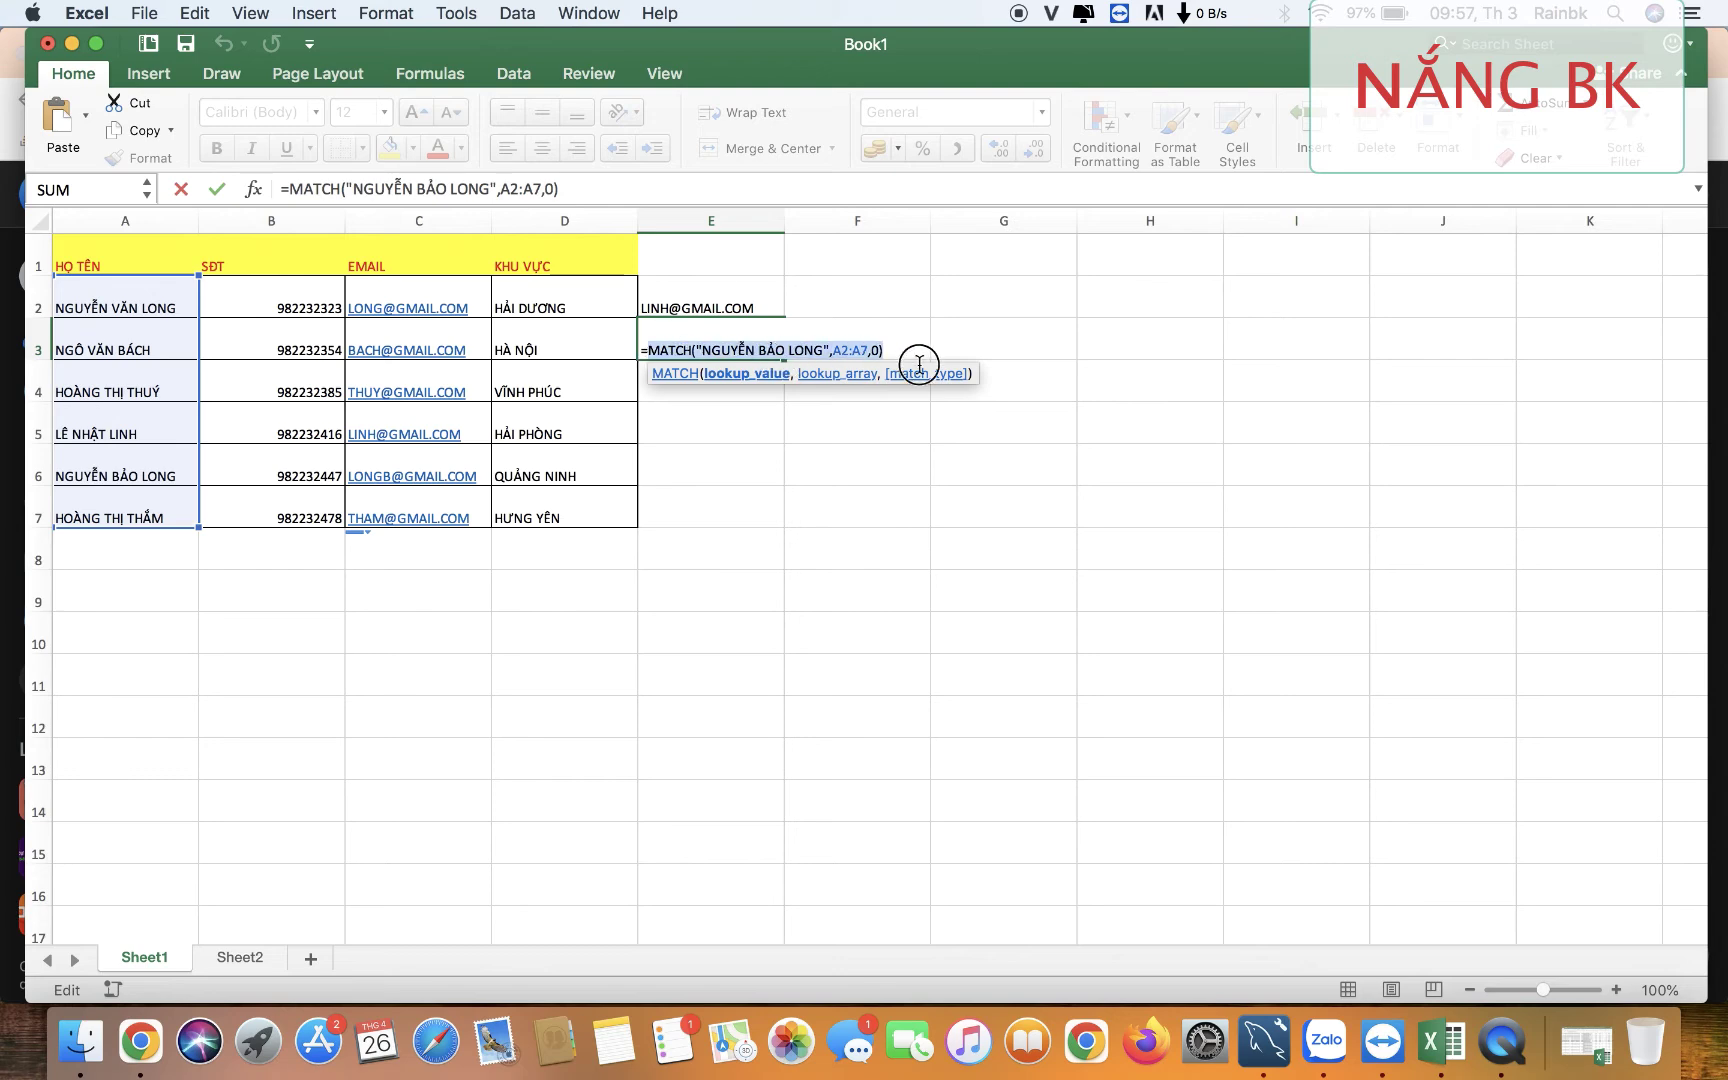
key("Return")
left_click(732, 346)
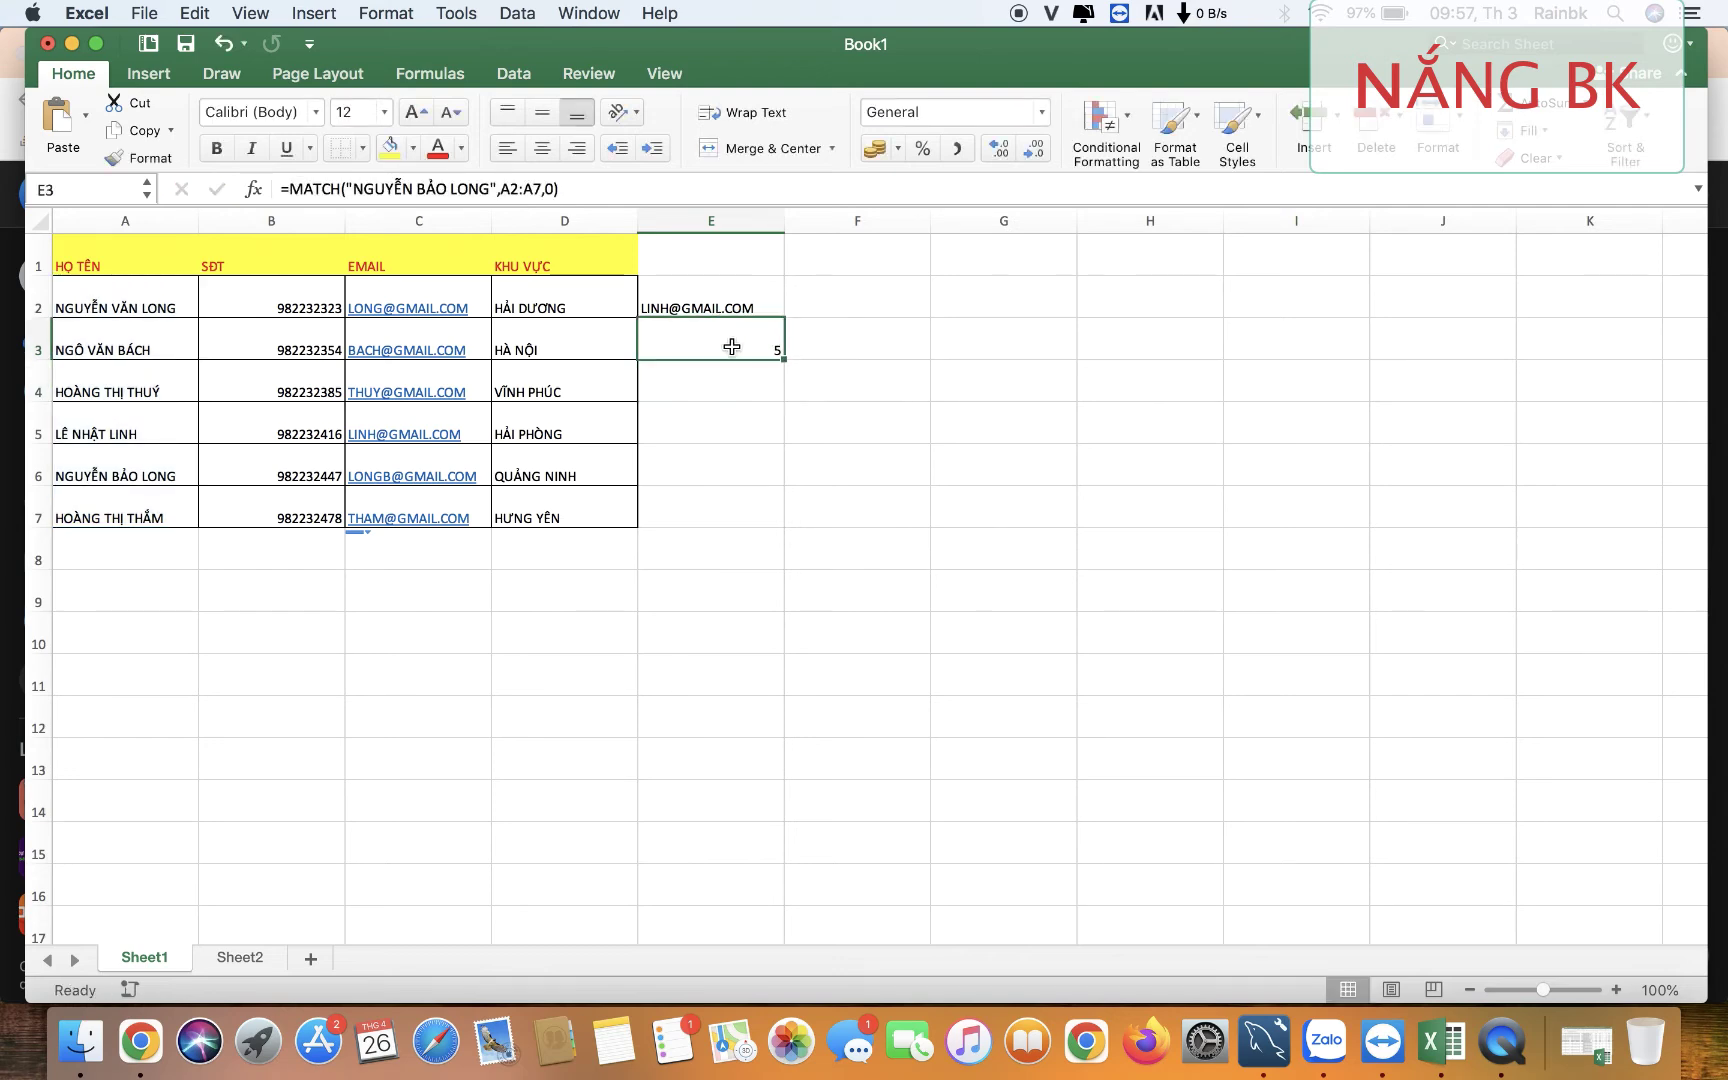
double_click(732, 346)
left_click_drag(701, 350, 817, 360)
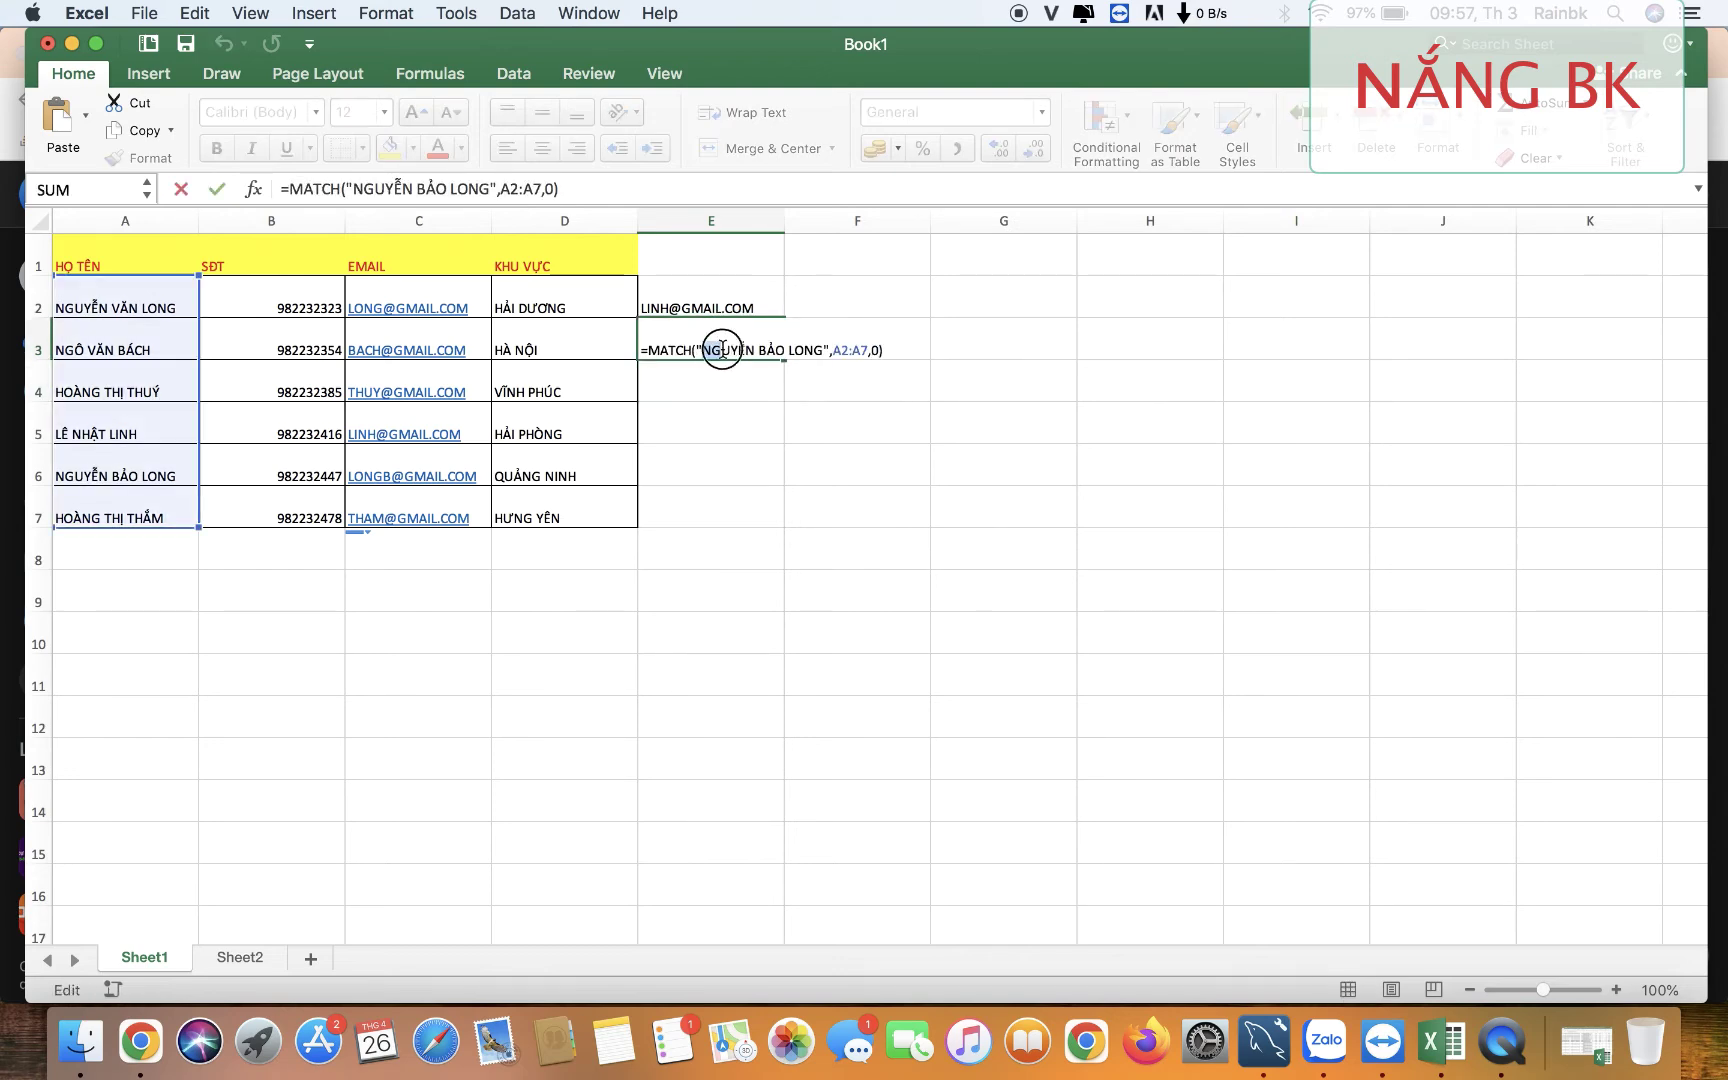
key("Escape")
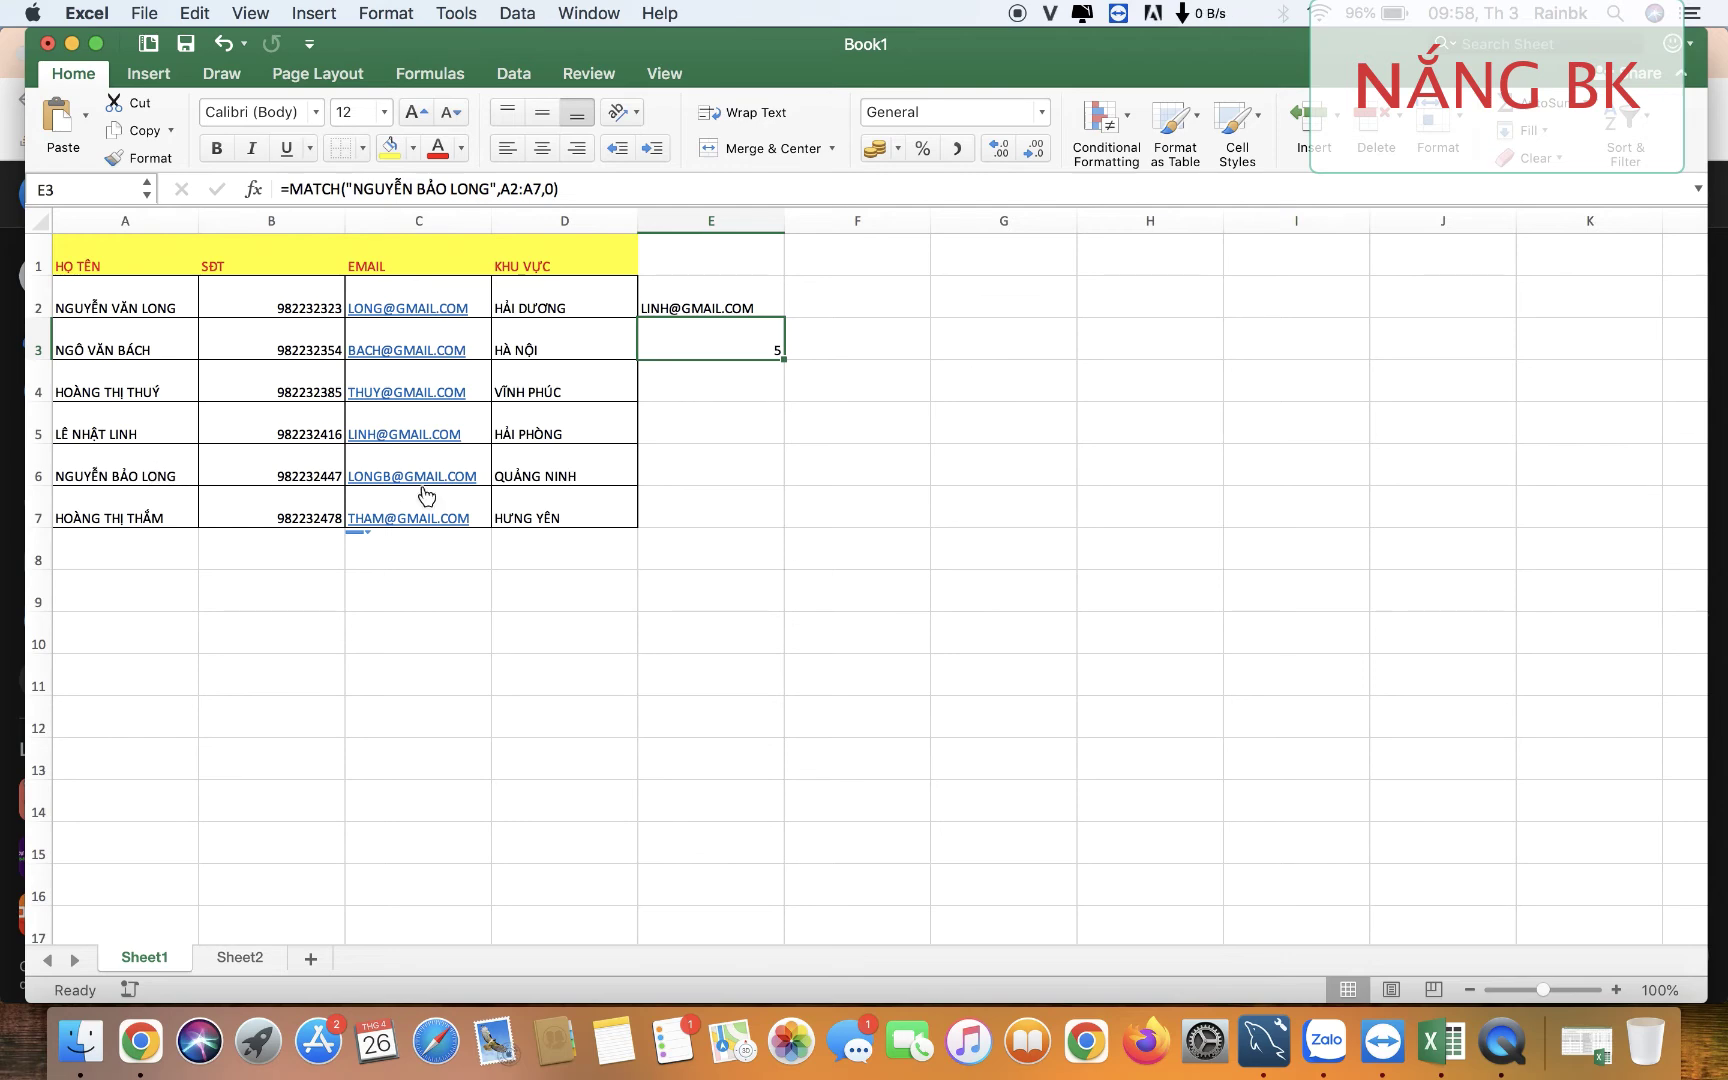
Step: Review the INDEX formula in E2 and the MATCH formula in E3
left_click(726, 303)
double_click(726, 303)
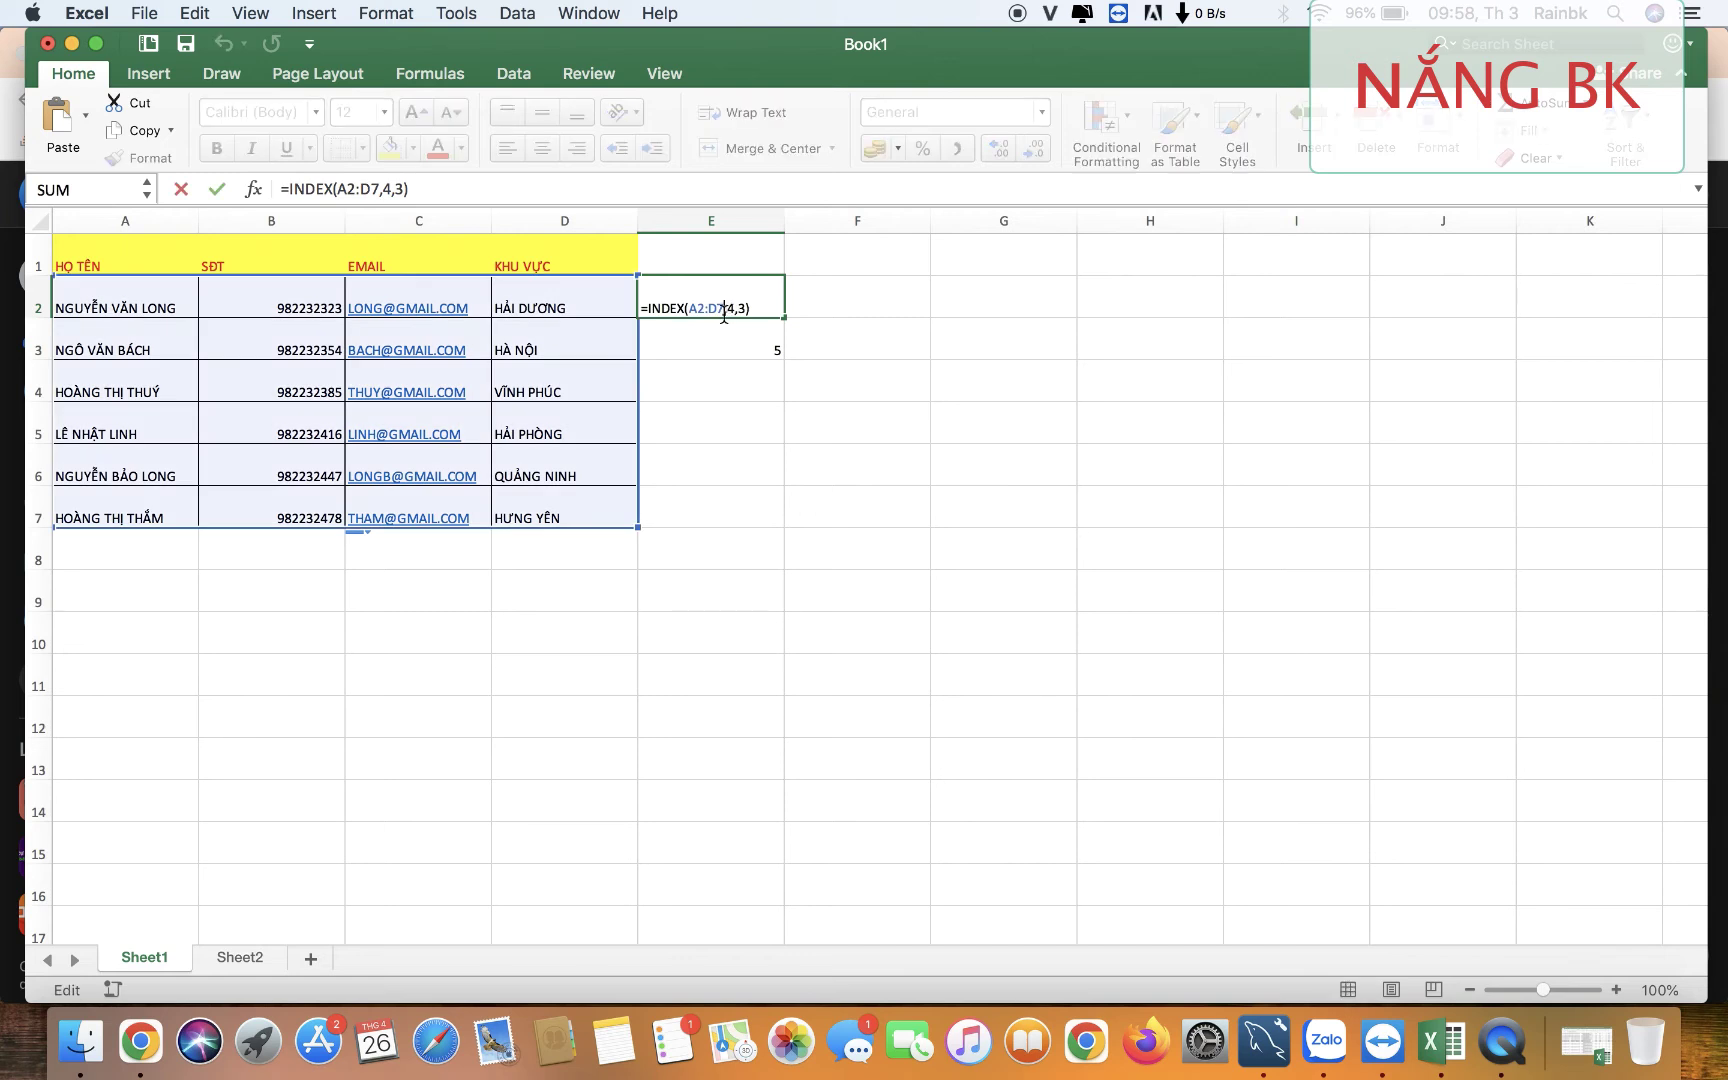
double_click(713, 341)
key("Return")
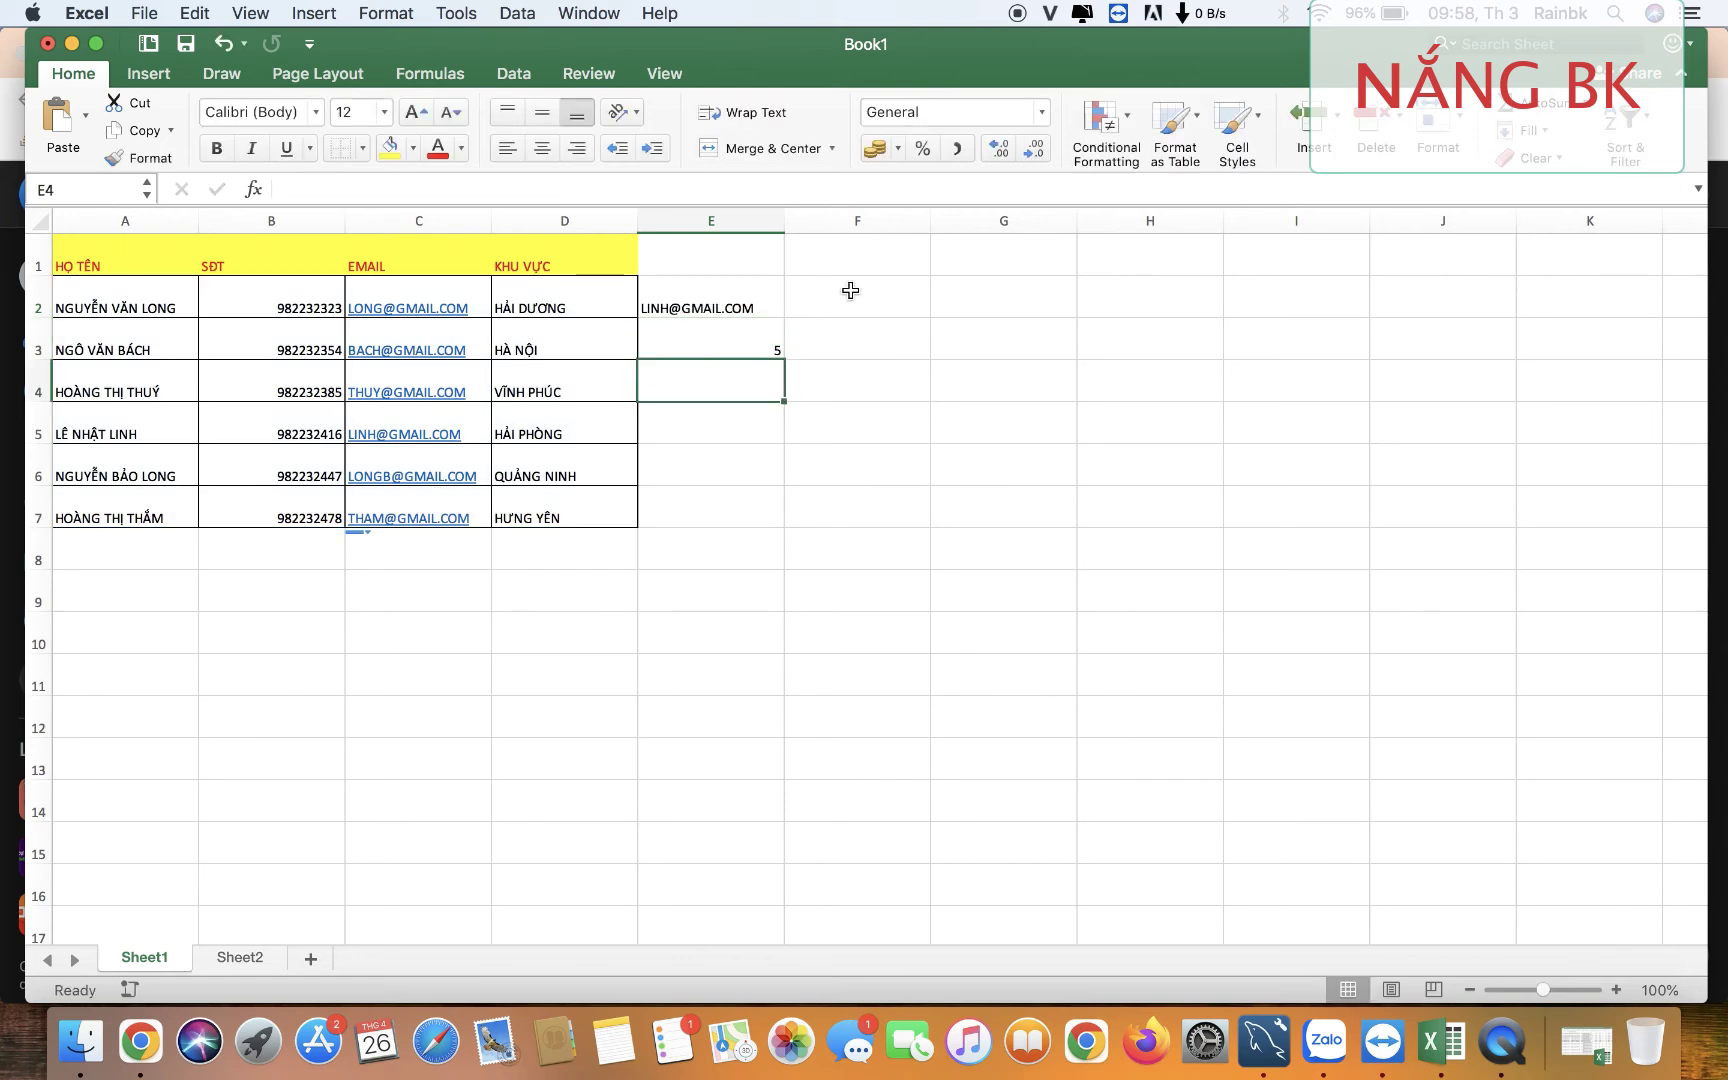
left_click(850, 292)
left_click(732, 330)
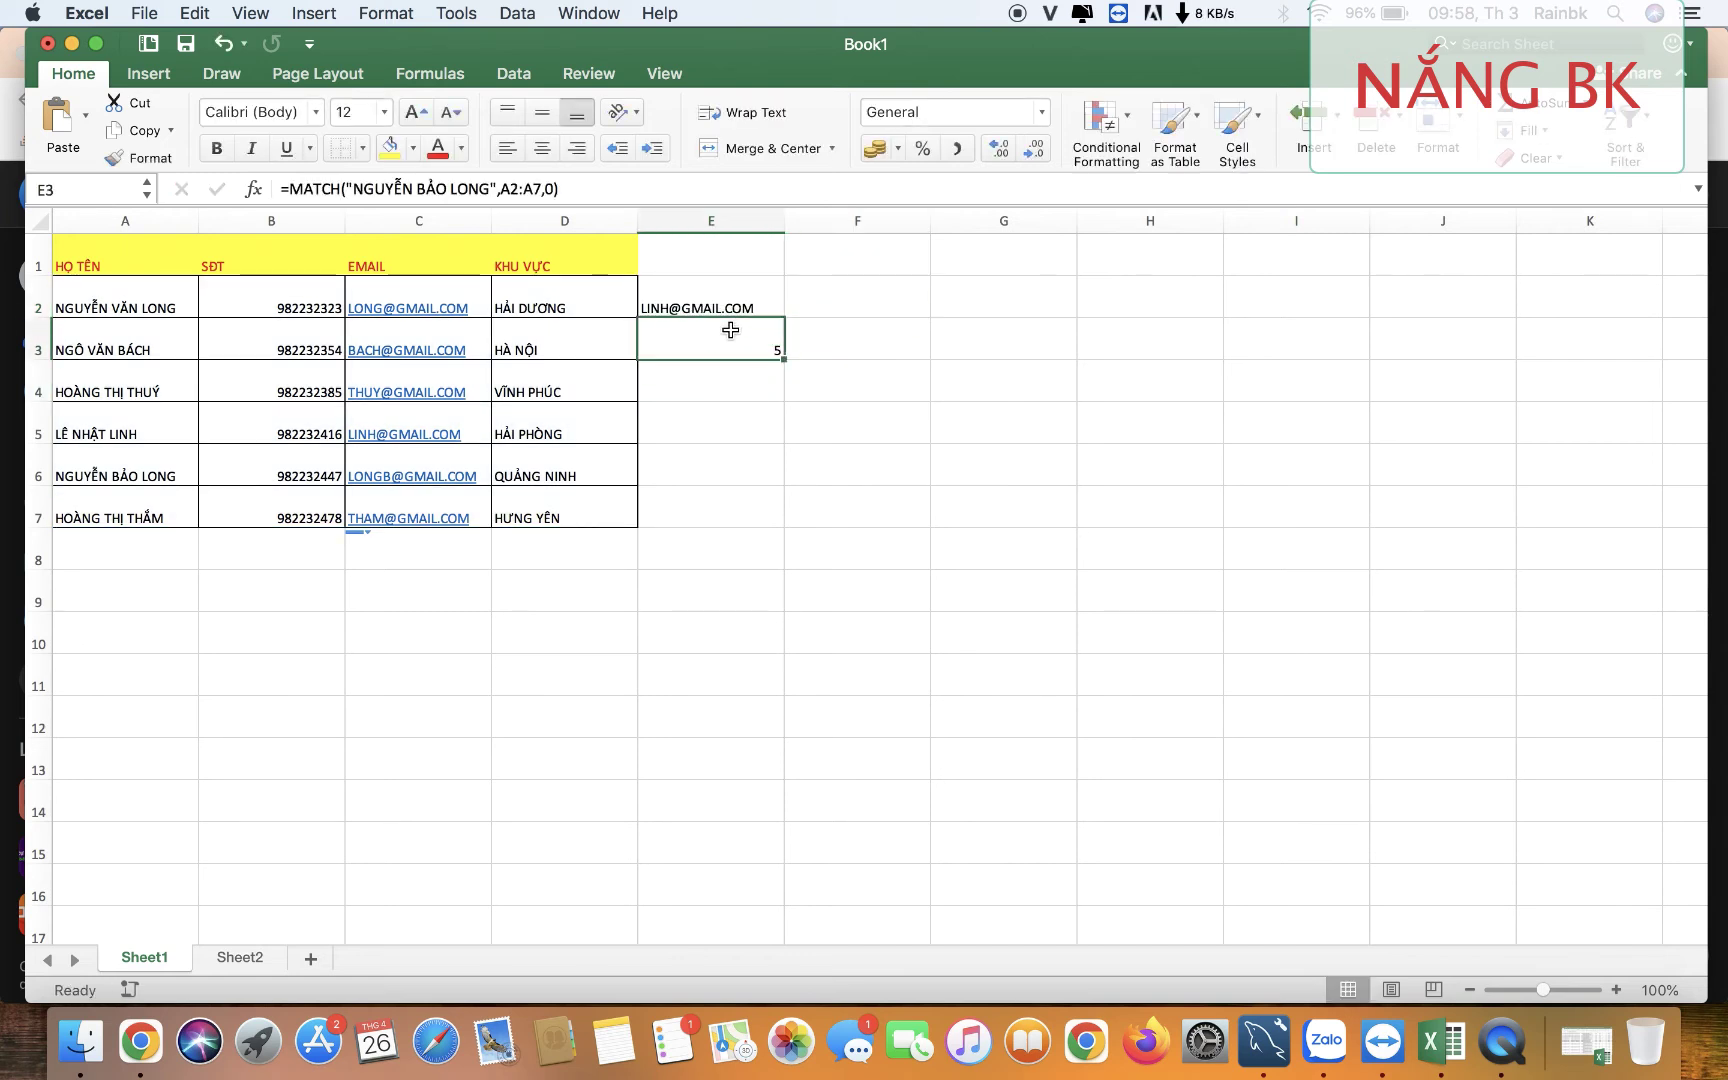
left_click(742, 306)
left_click(910, 351)
Step: Walk through E2's INDEX arguments: range A2:D7, row 4, column 3
double_click(733, 300)
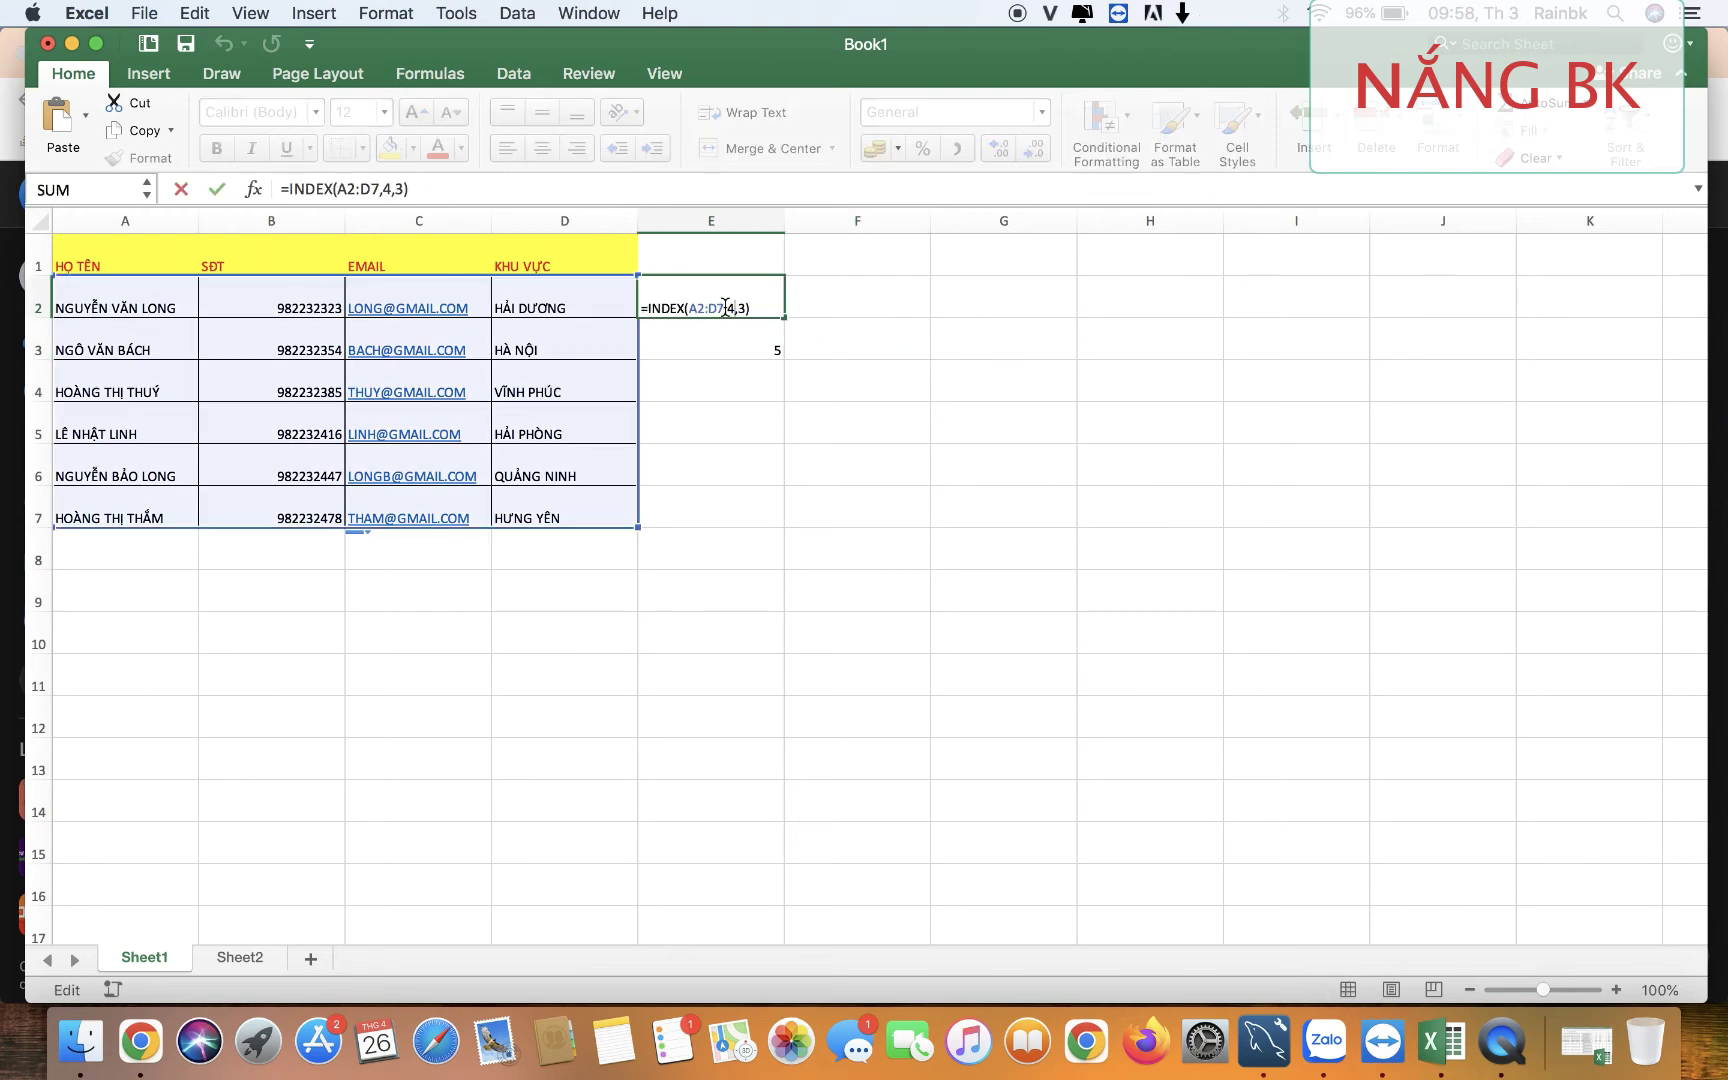
left_click_drag(724, 308, 693, 308)
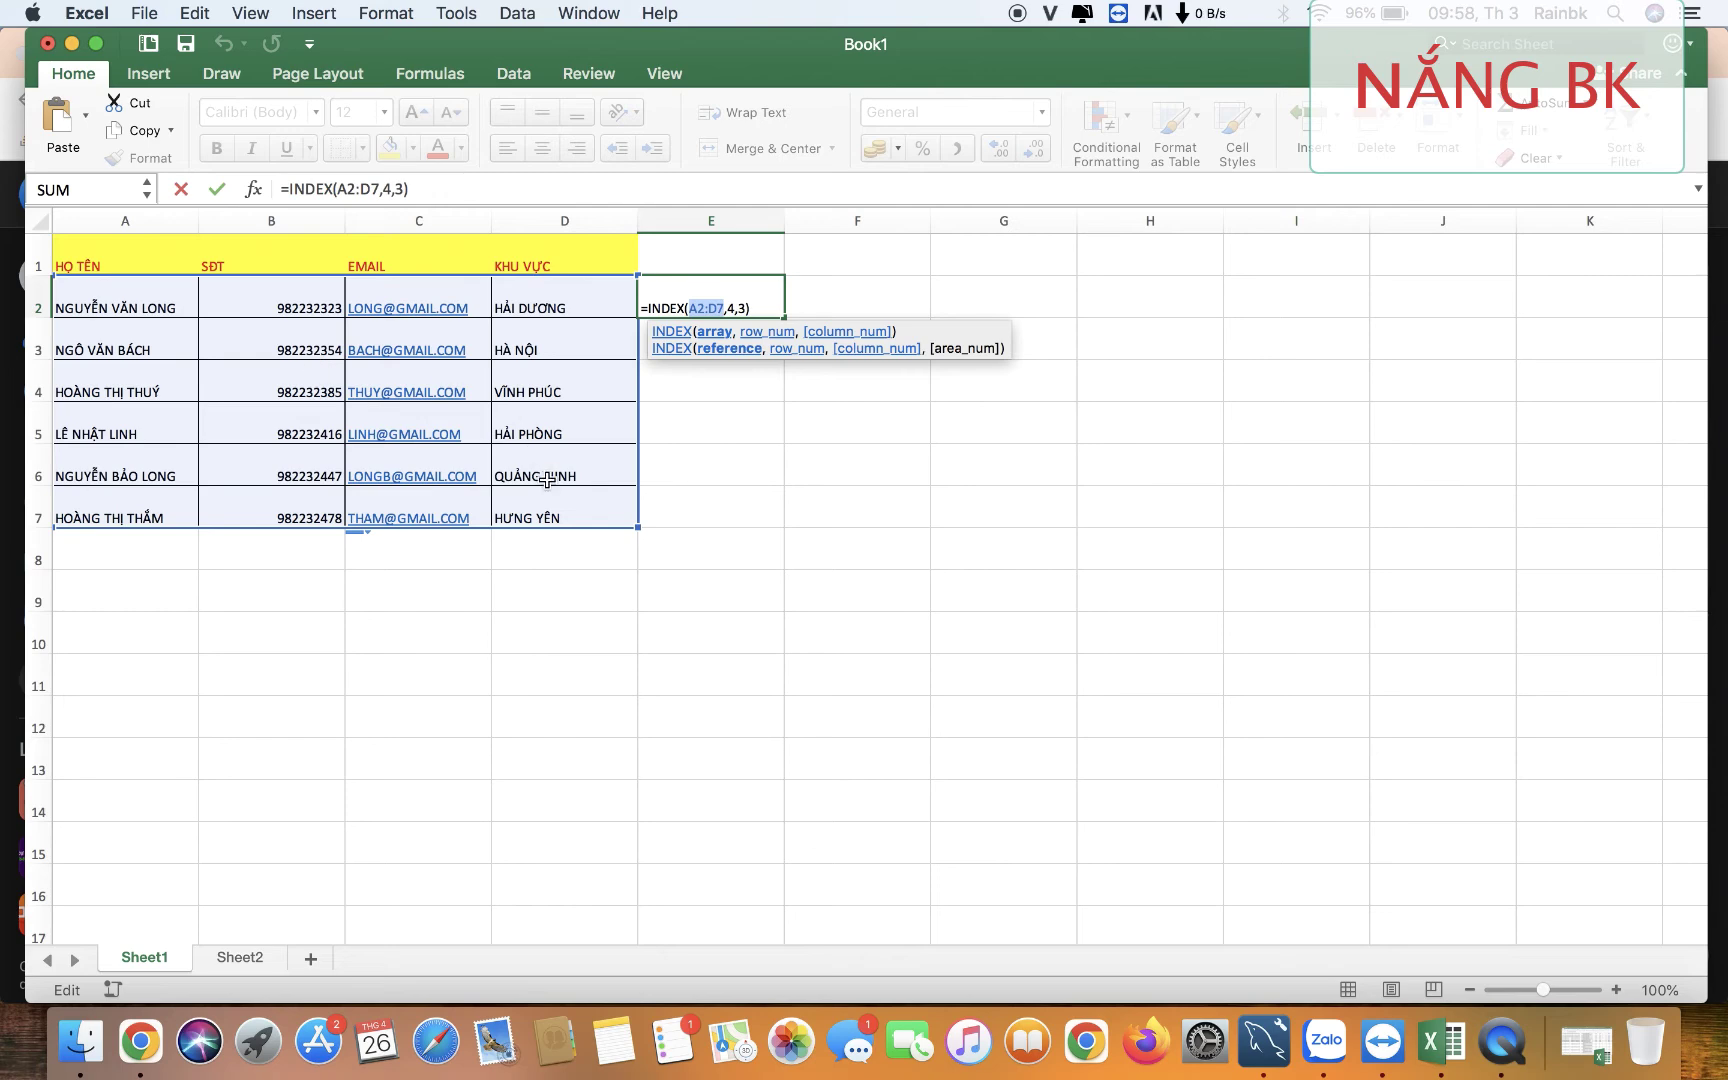
left_click(731, 305)
left_click(738, 305)
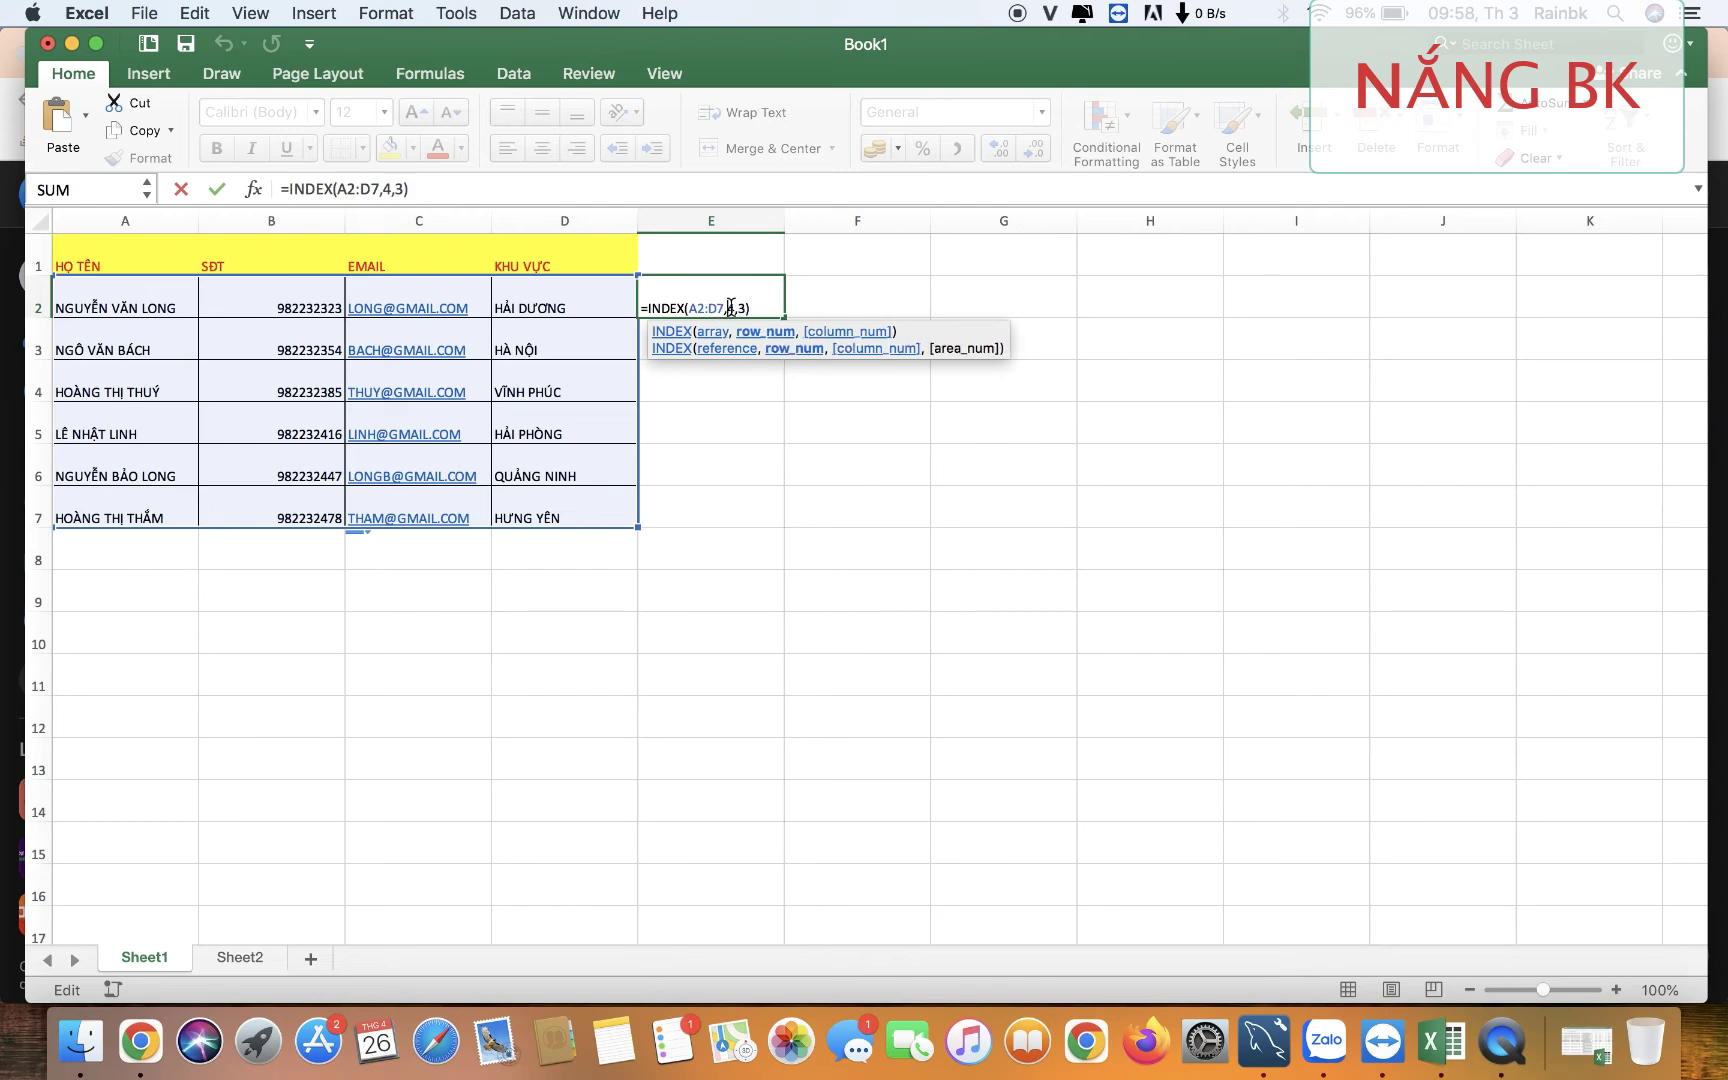
key("Return")
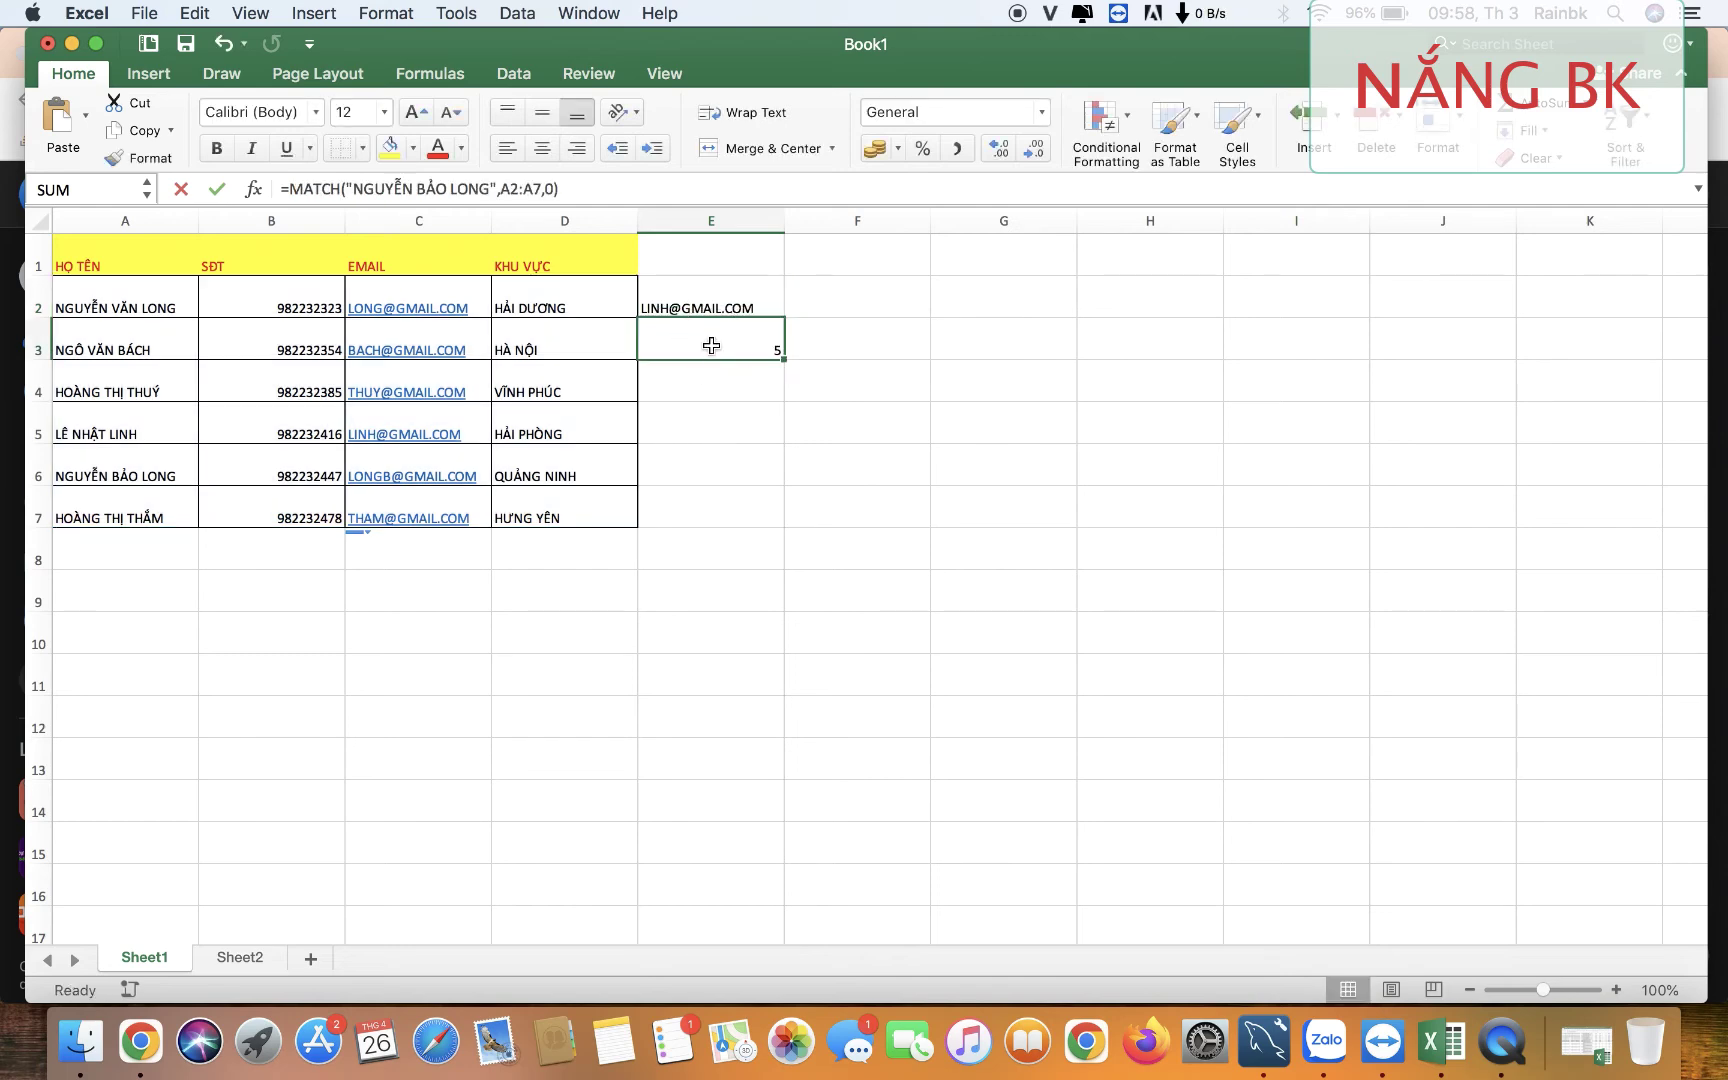
Step: Highlight the whole MATCH formula in E3 for review
double_click(710, 343)
left_click(643, 350)
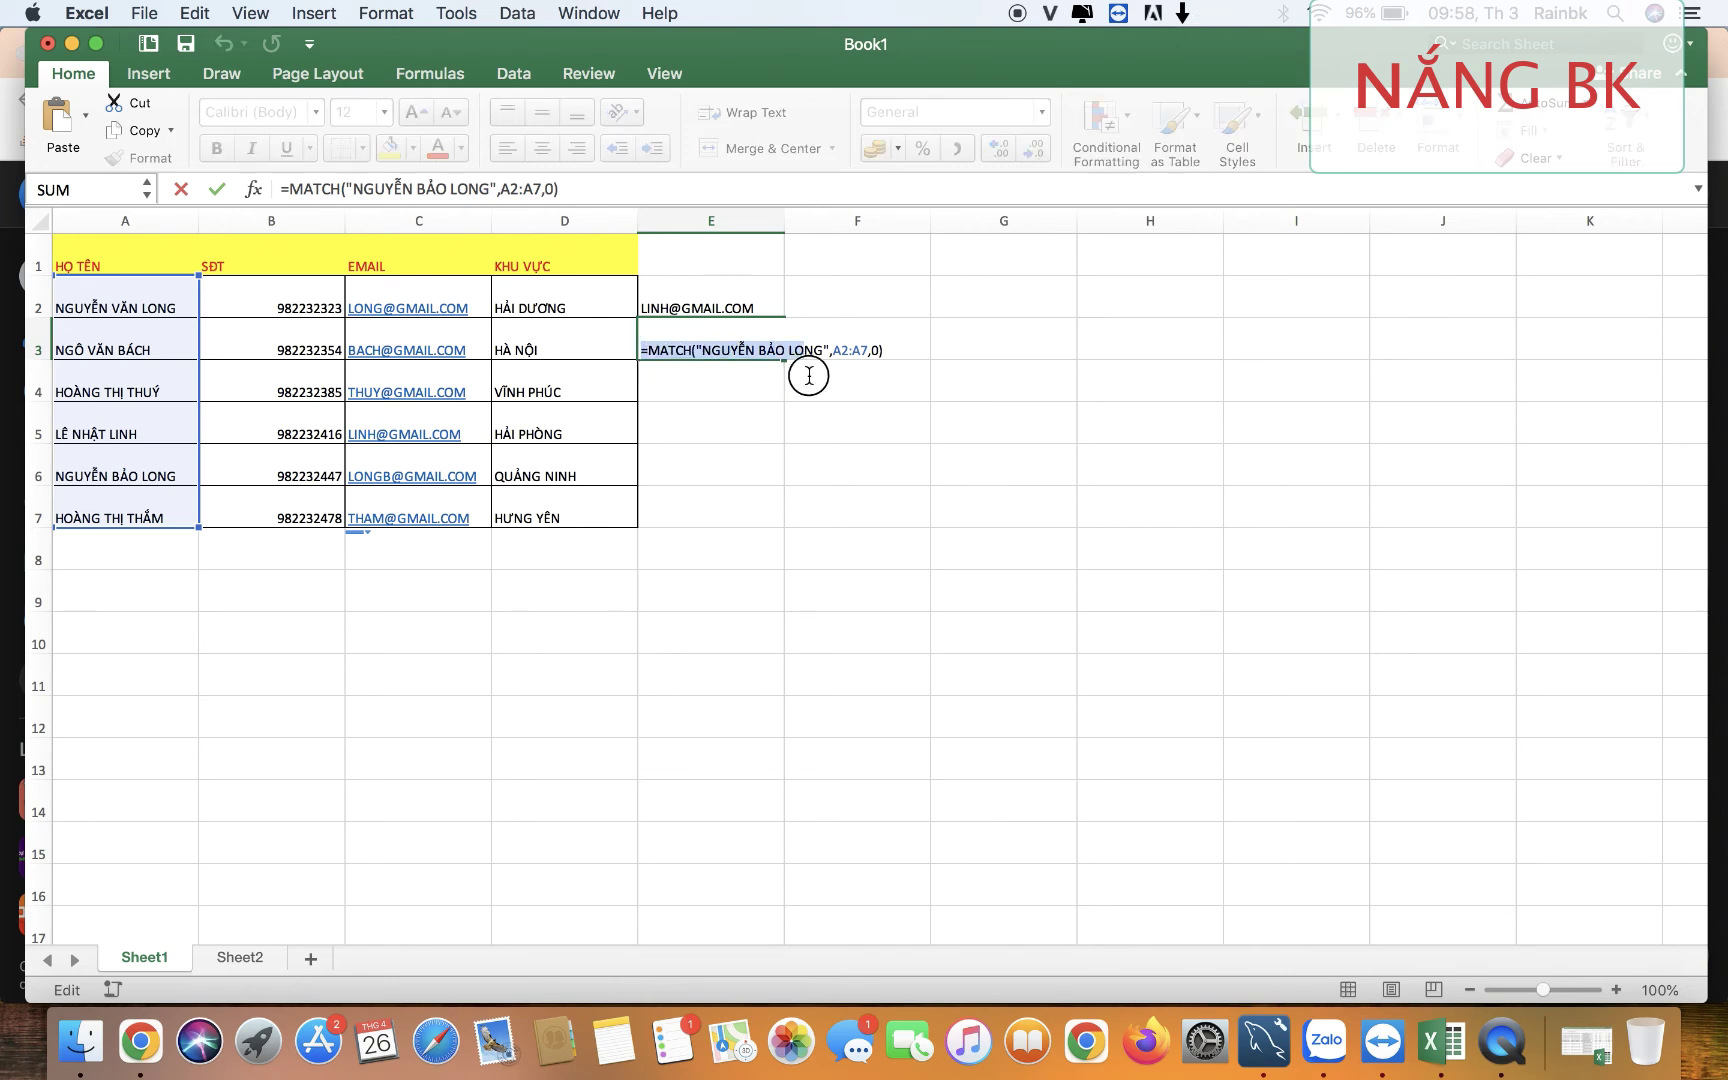
left_click_drag(643, 350, 921, 388)
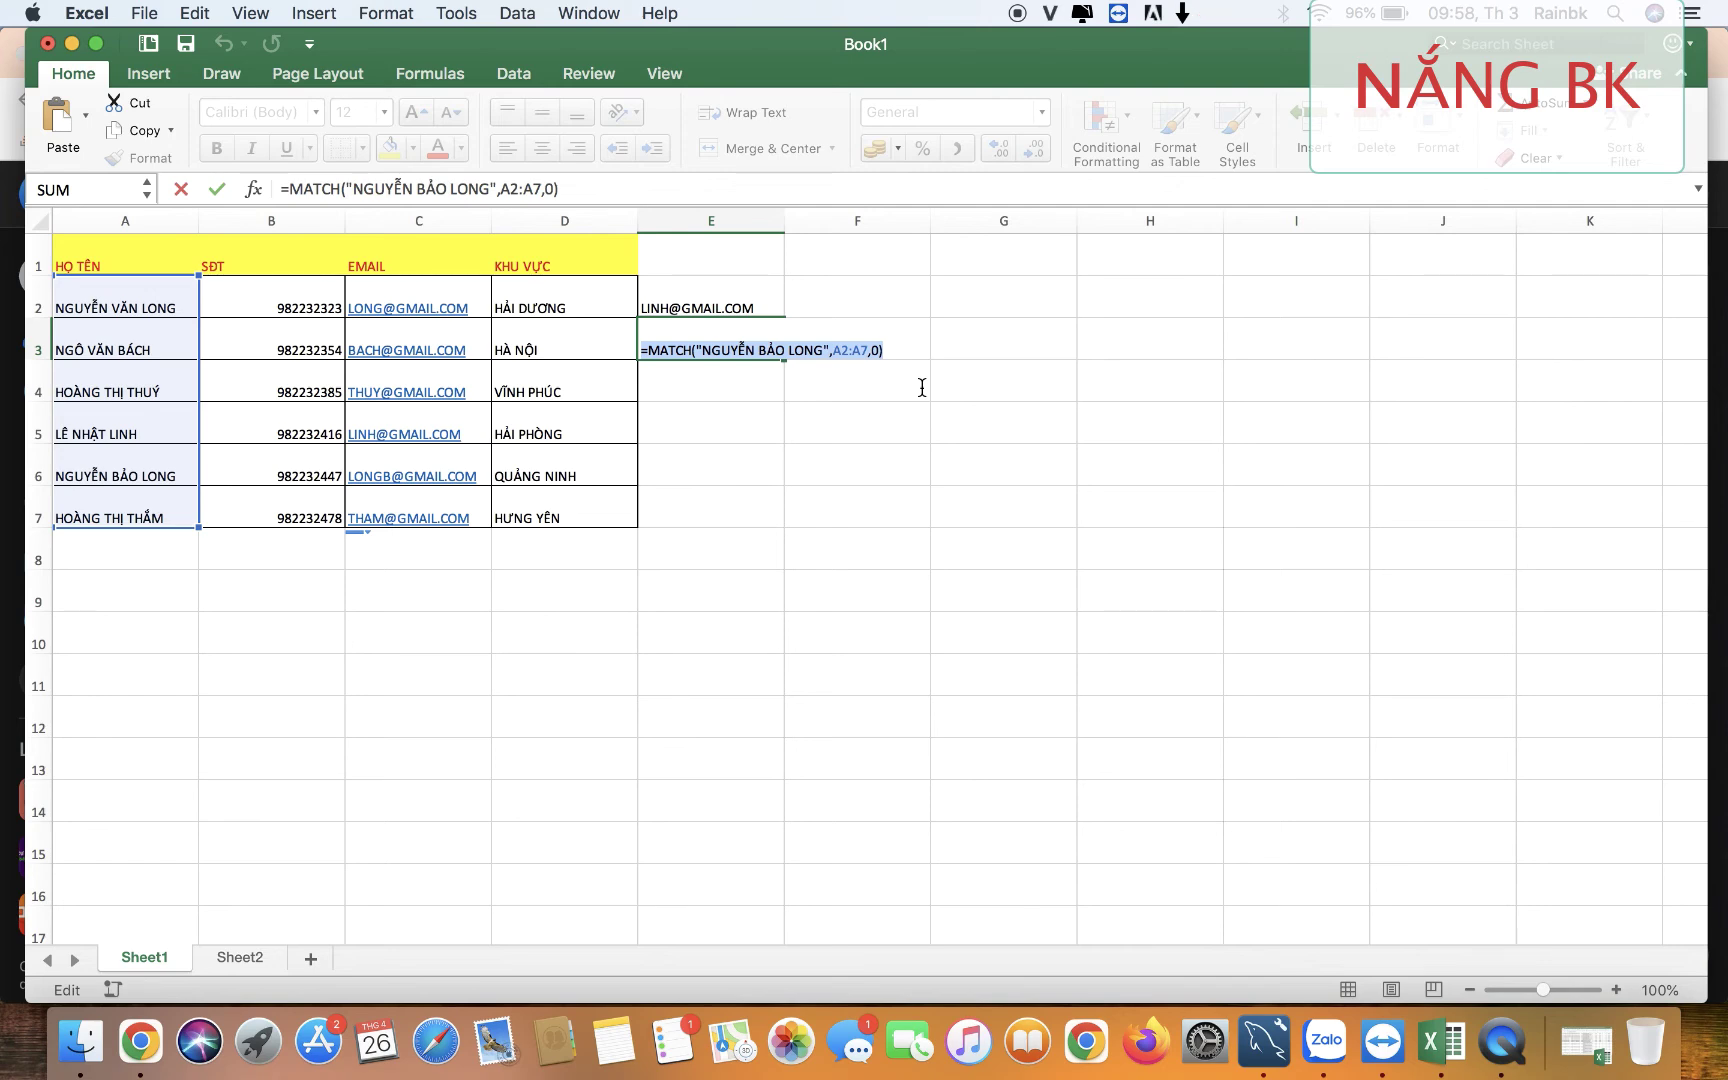
key("Return")
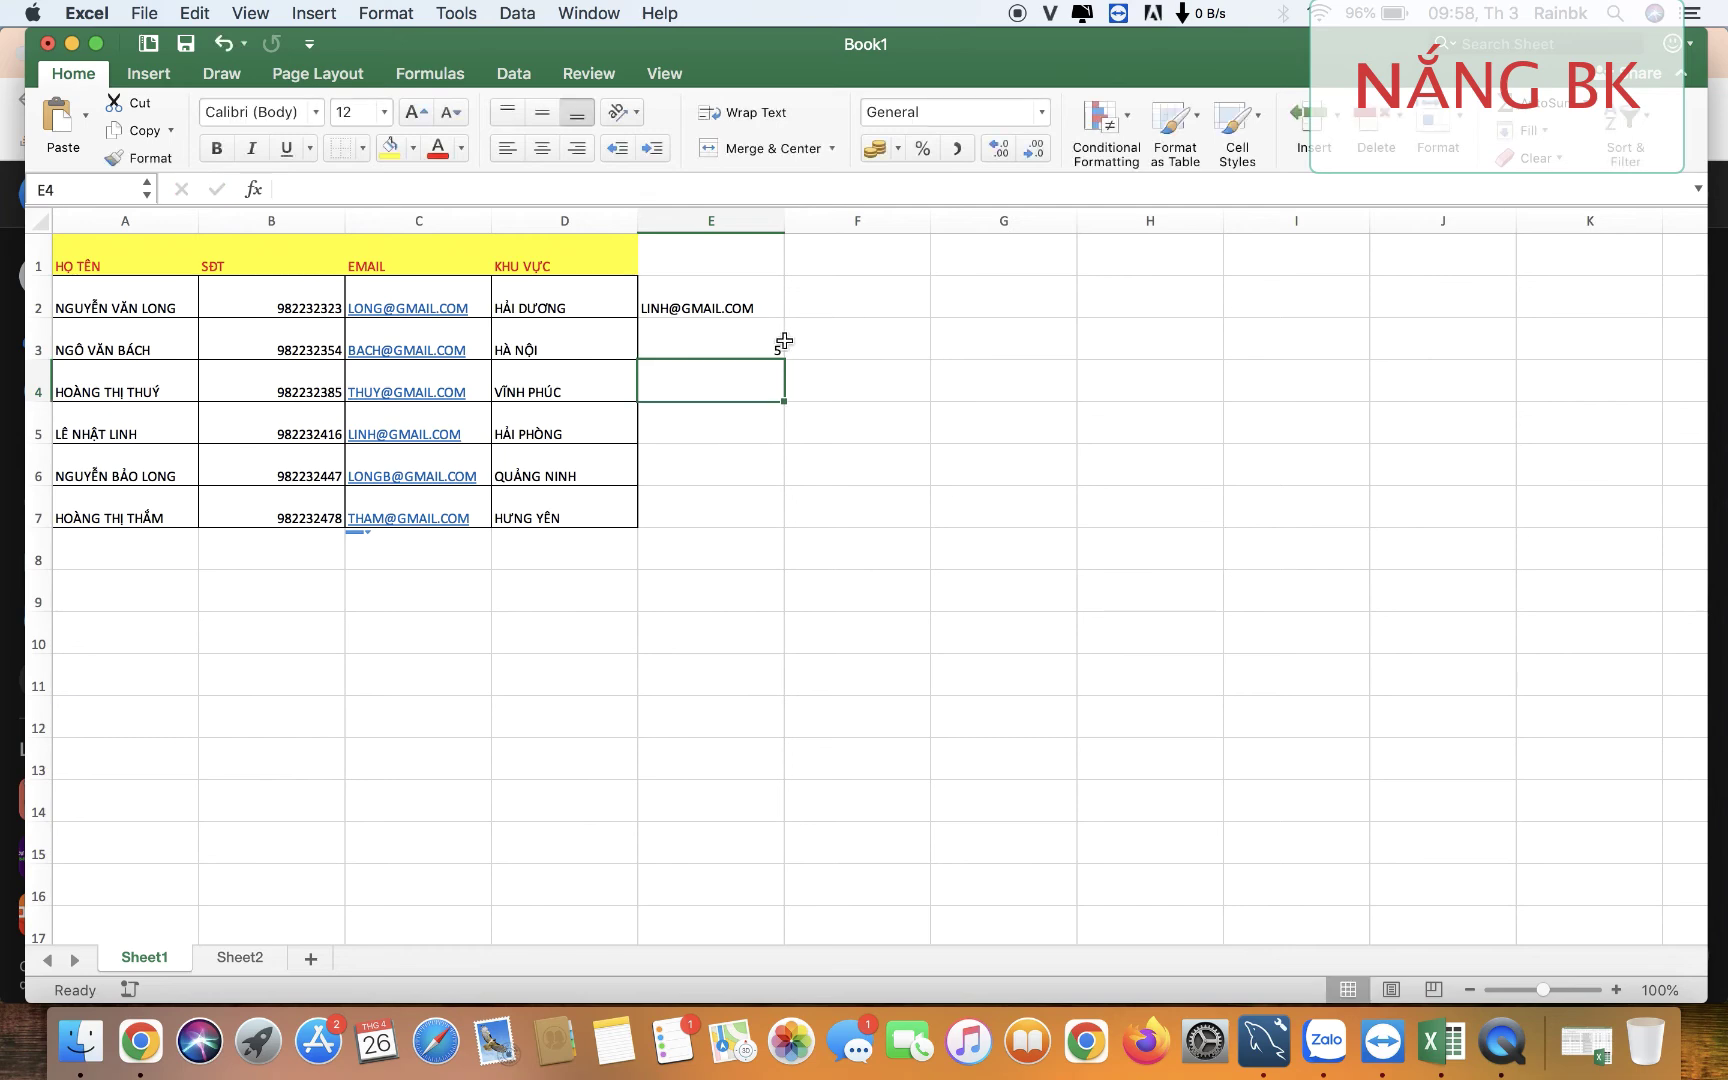
Step: Check the row 6 contact's name and phone in A6 and B6, and open F2
left_click(117, 465)
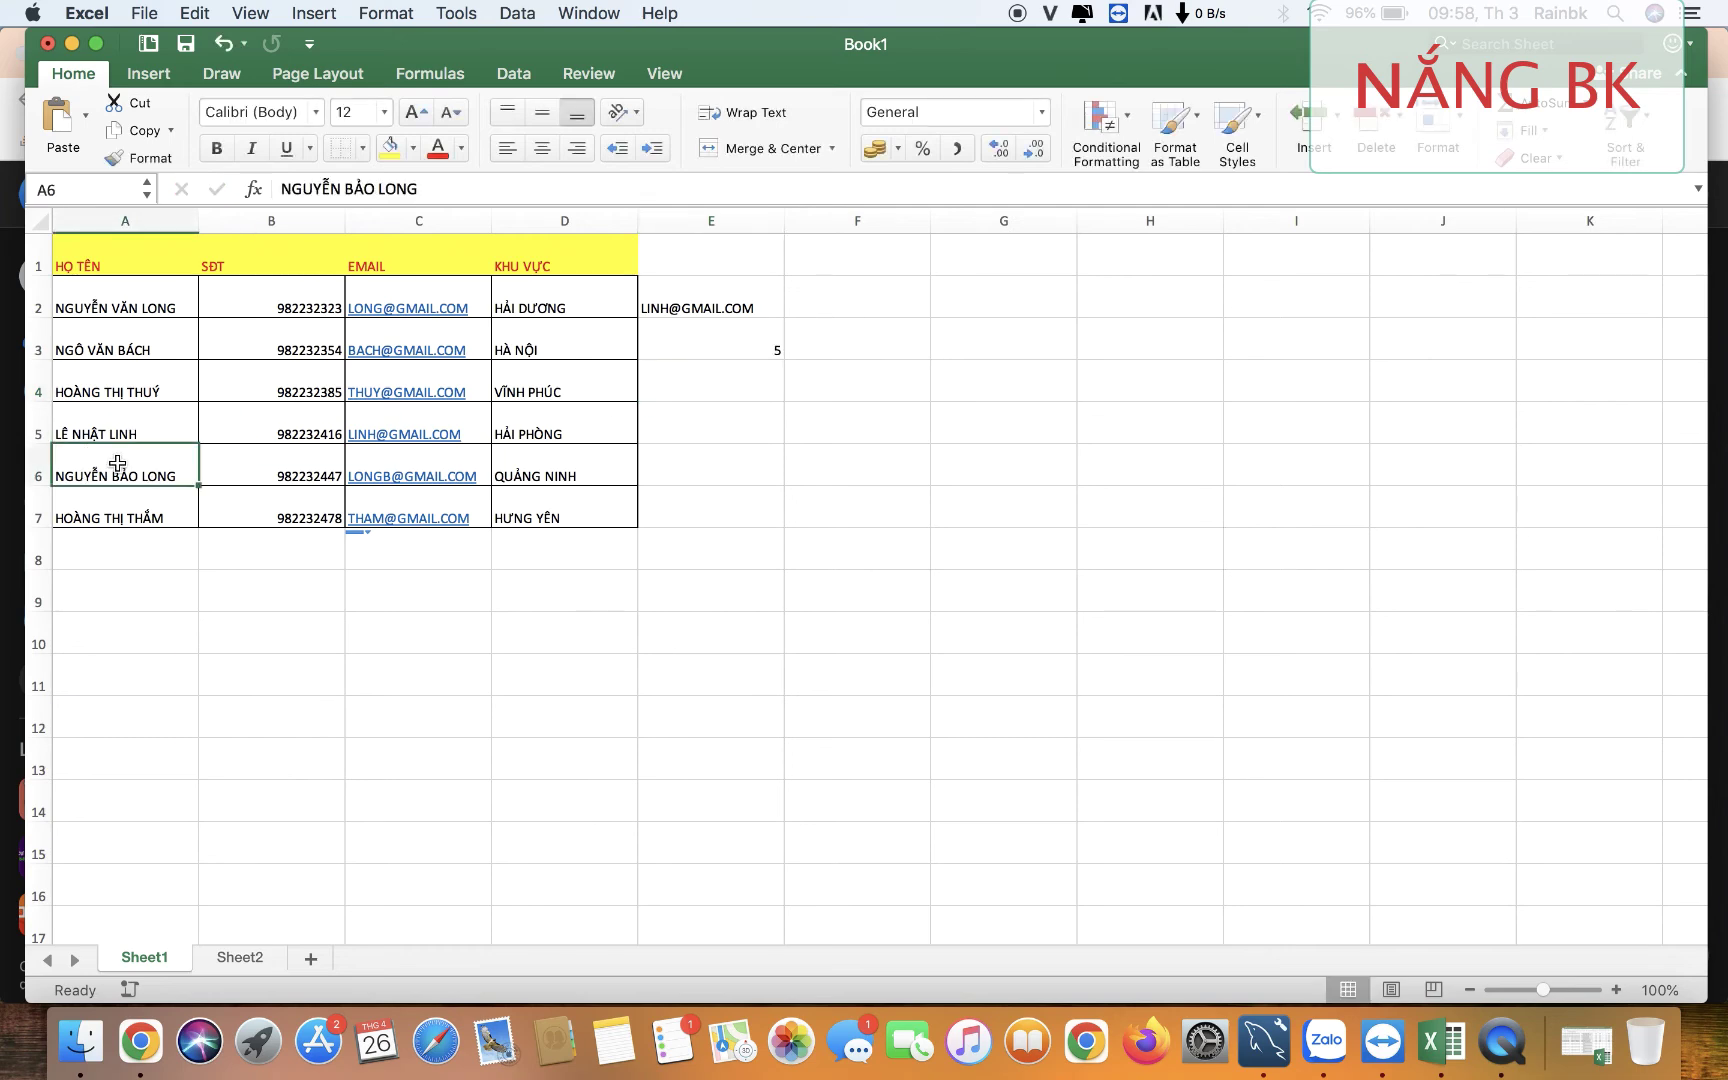
left_click(304, 472)
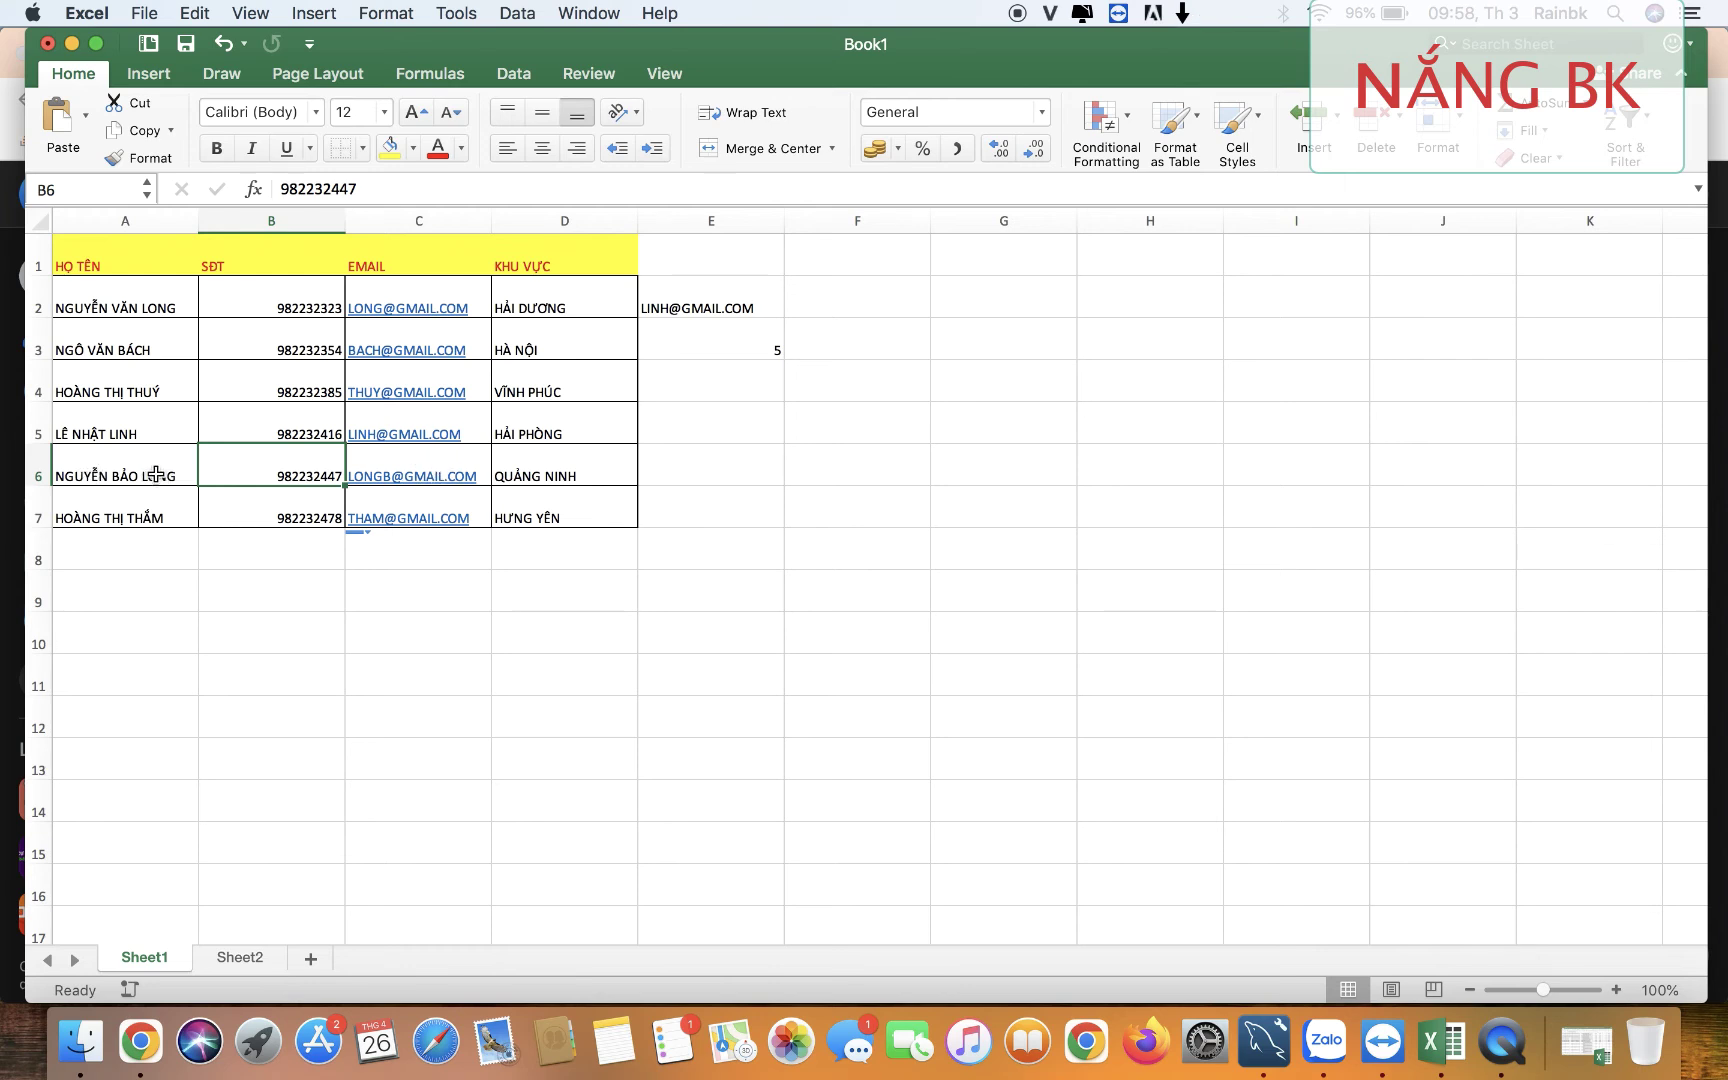
double_click(891, 305)
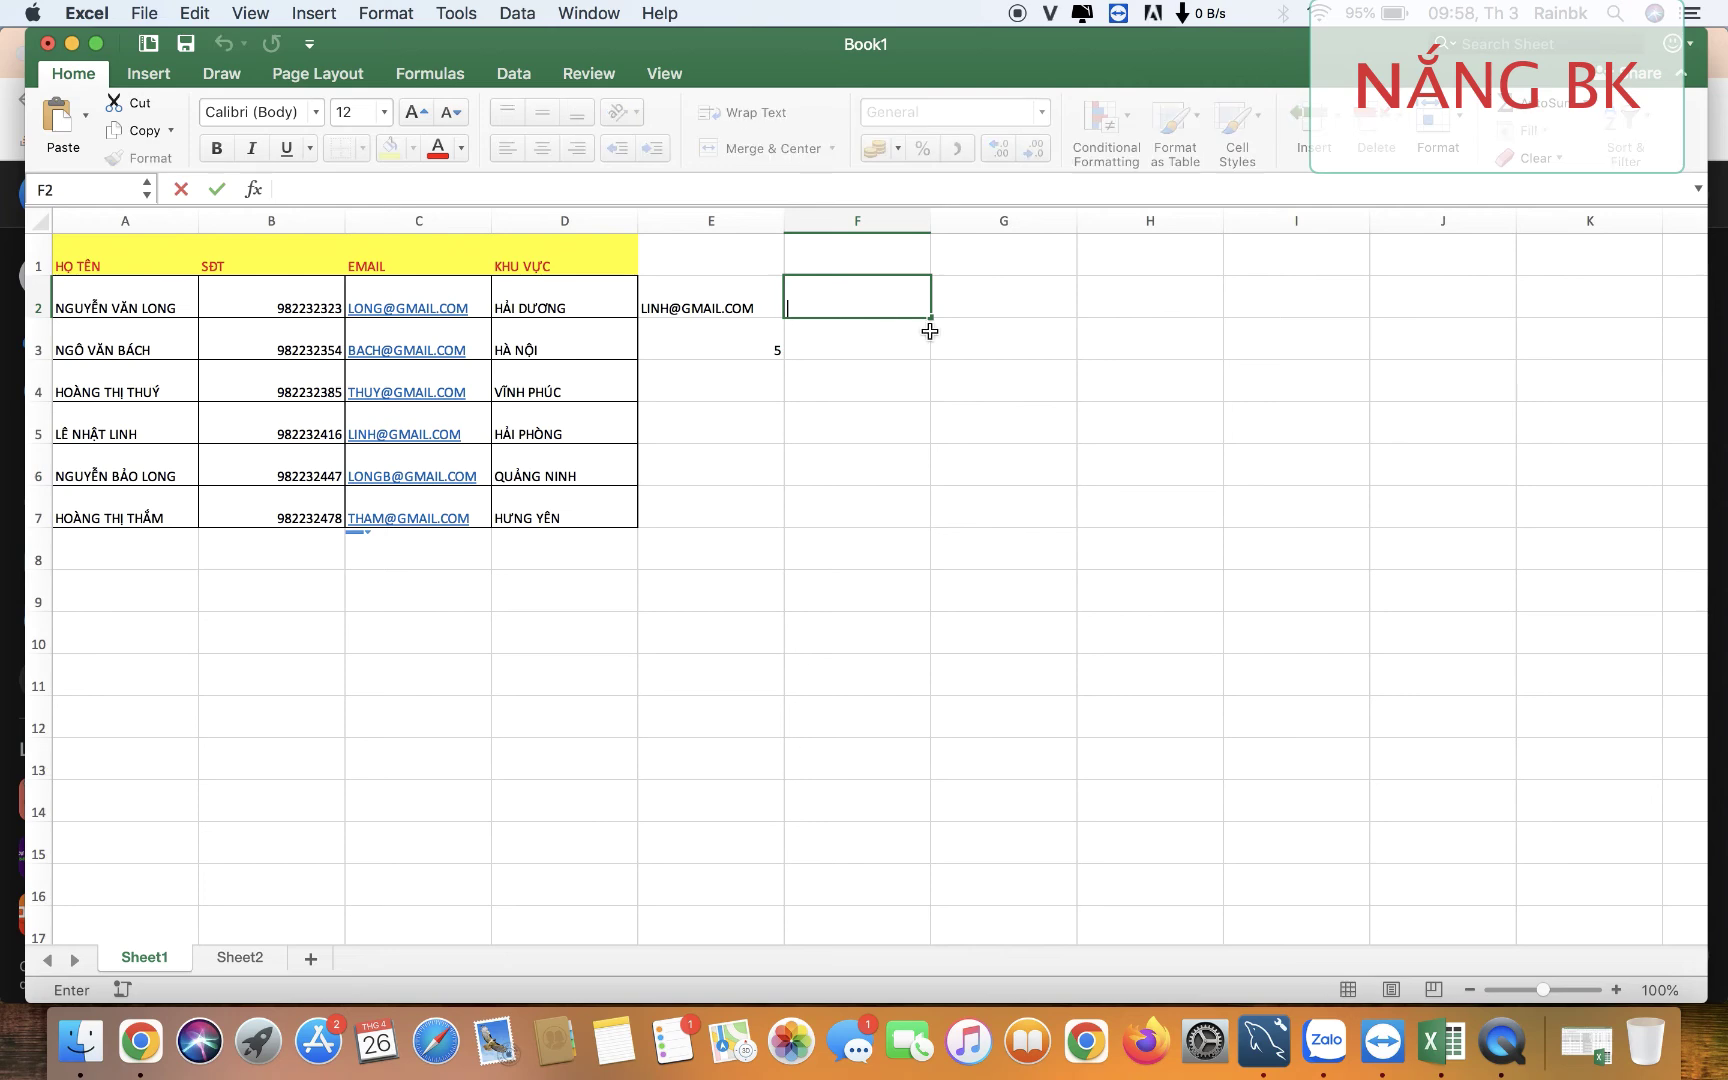
Step: In F2, begin =INDEX( with the table range A2:D7 as its array
type("=")
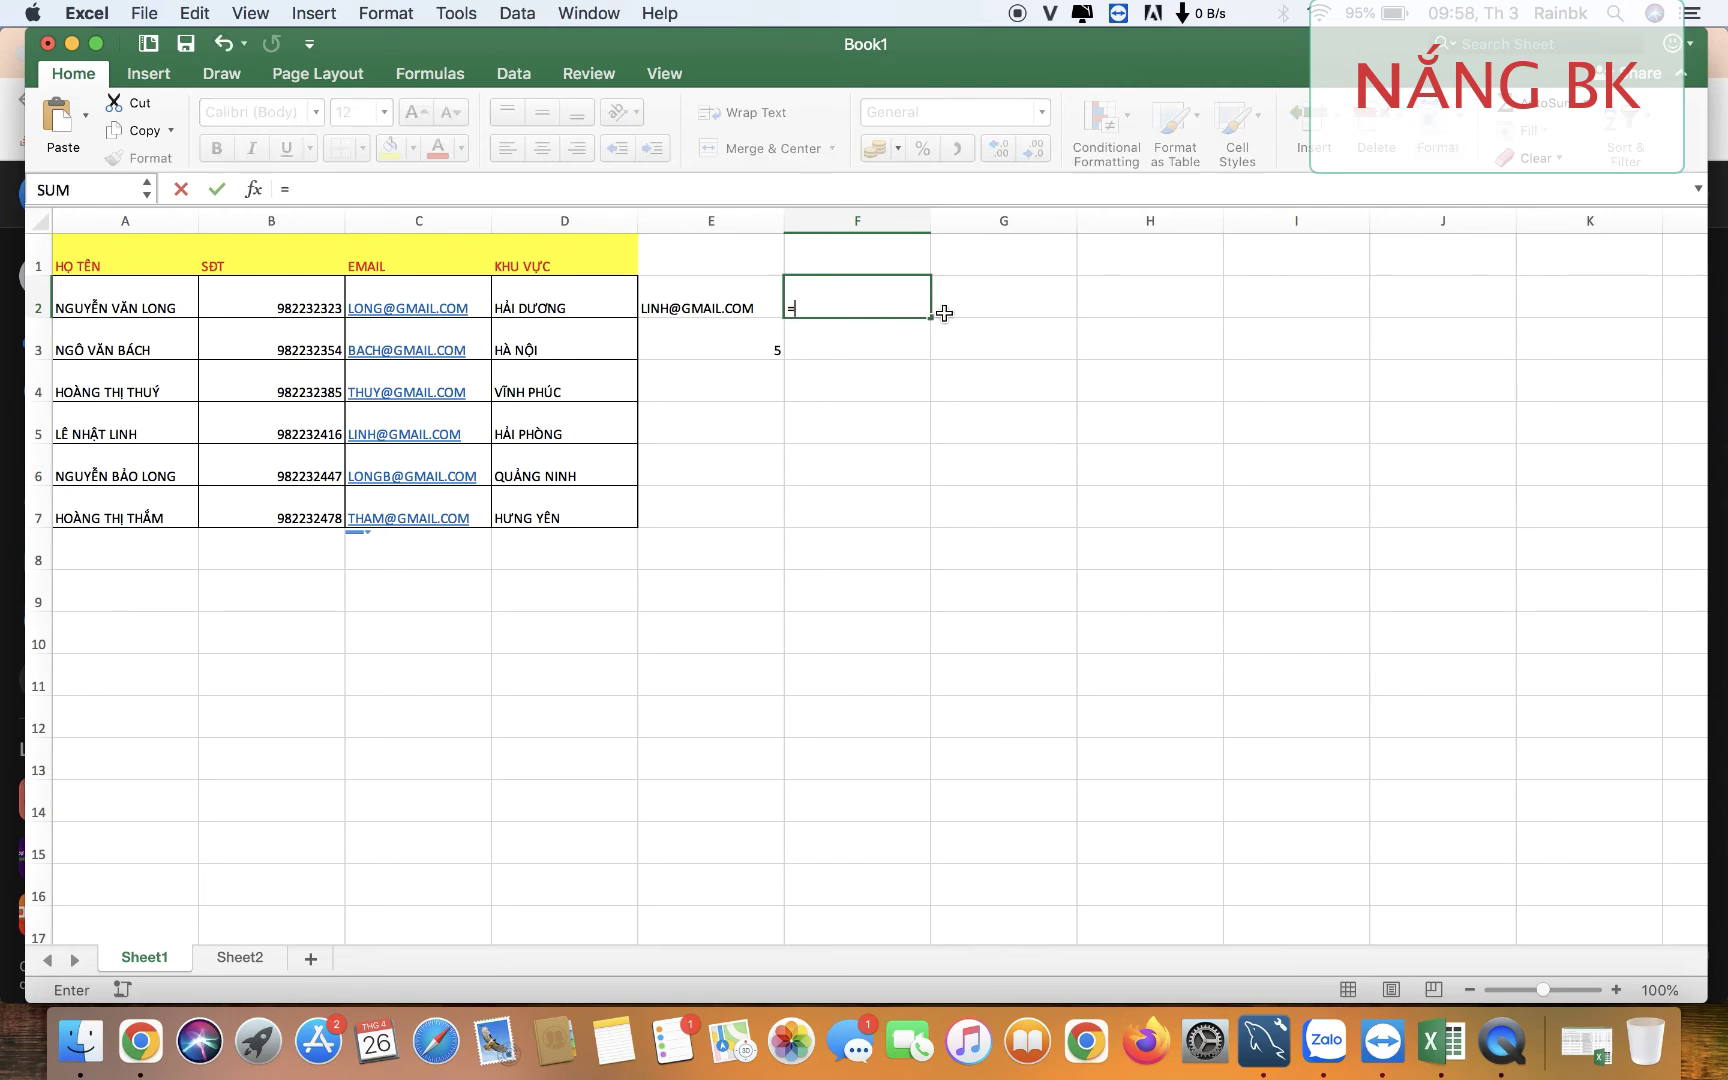
type("IND")
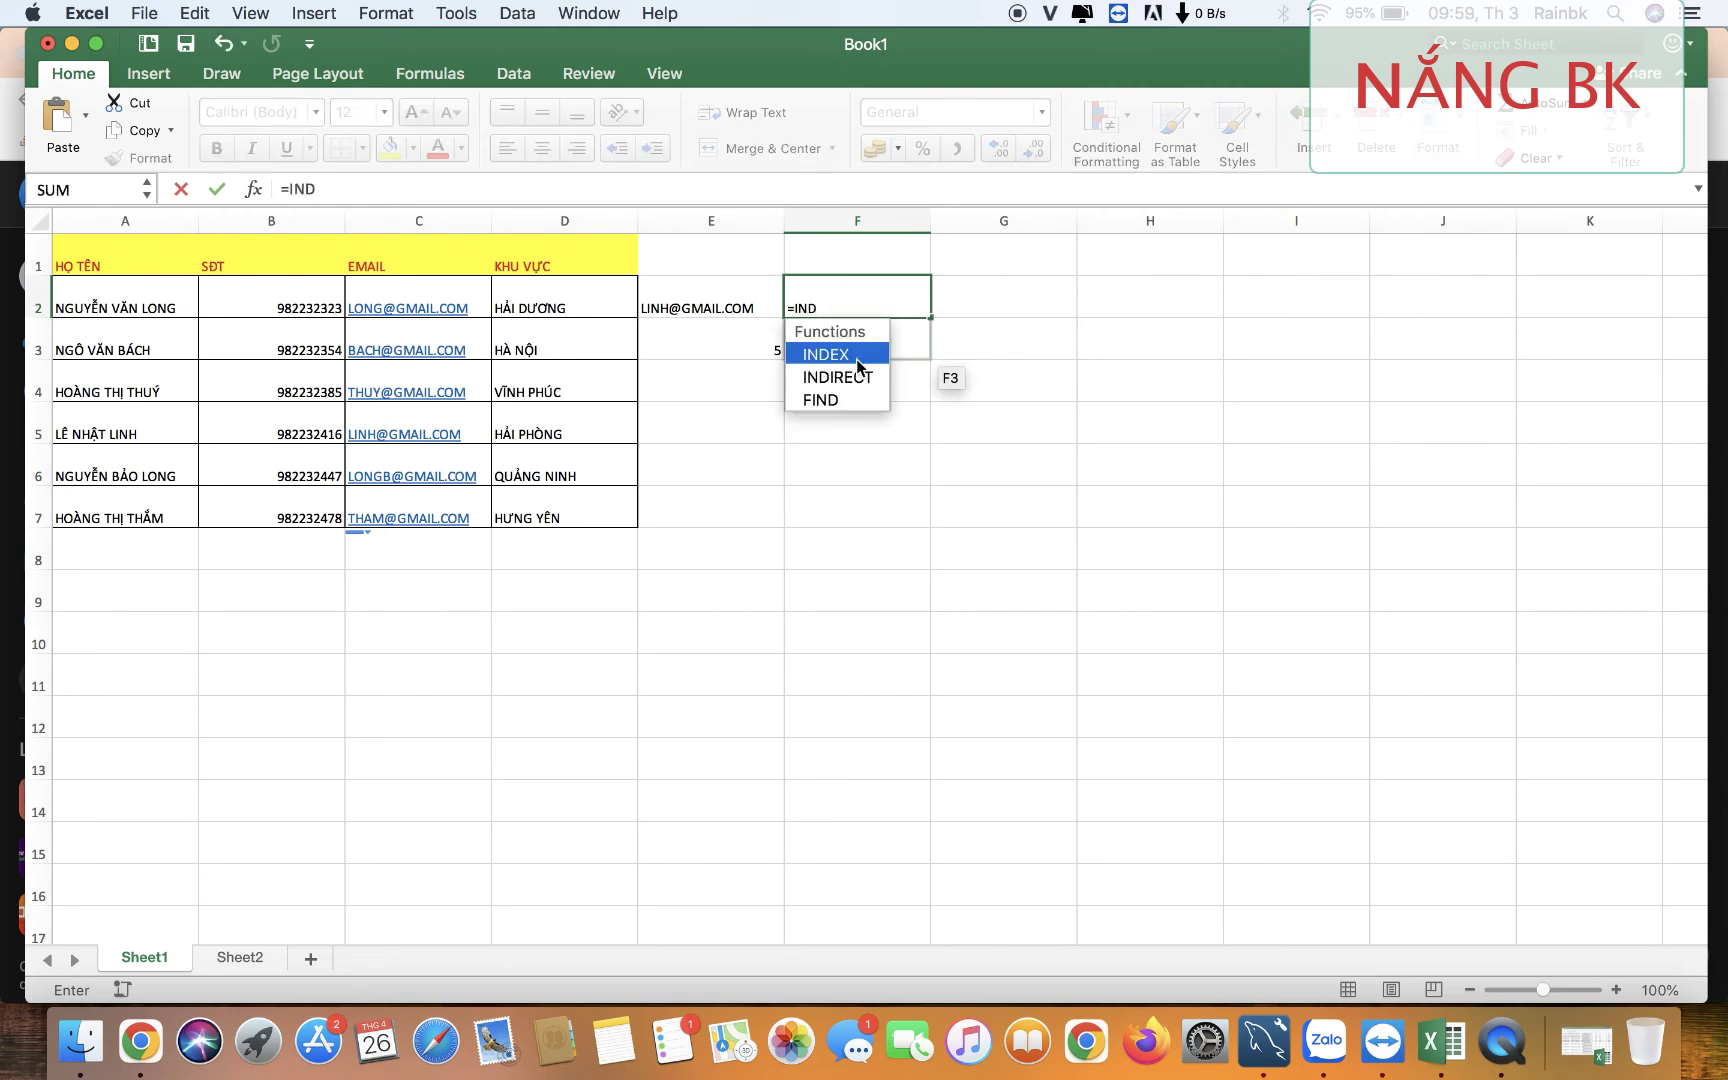
double_click(856, 356)
key("BackSpace")
key("BackSpace")
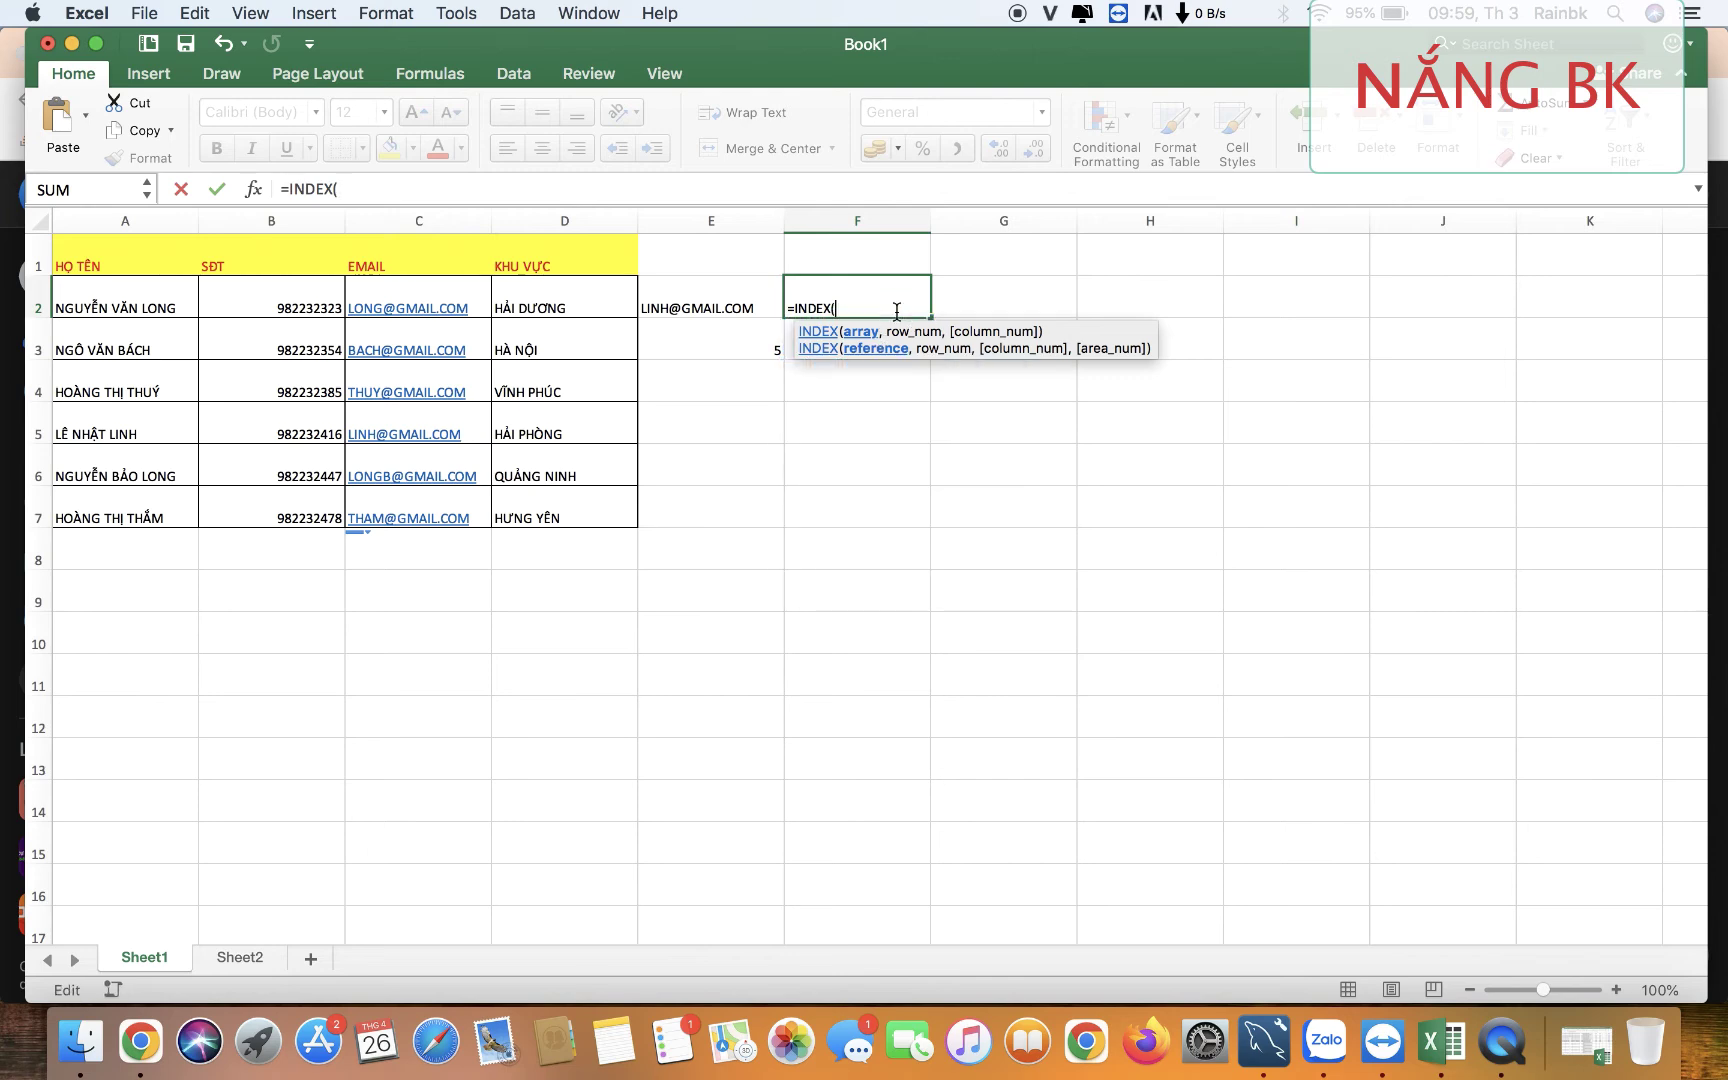
left_click(107, 296)
left_click_drag(107, 296, 555, 513)
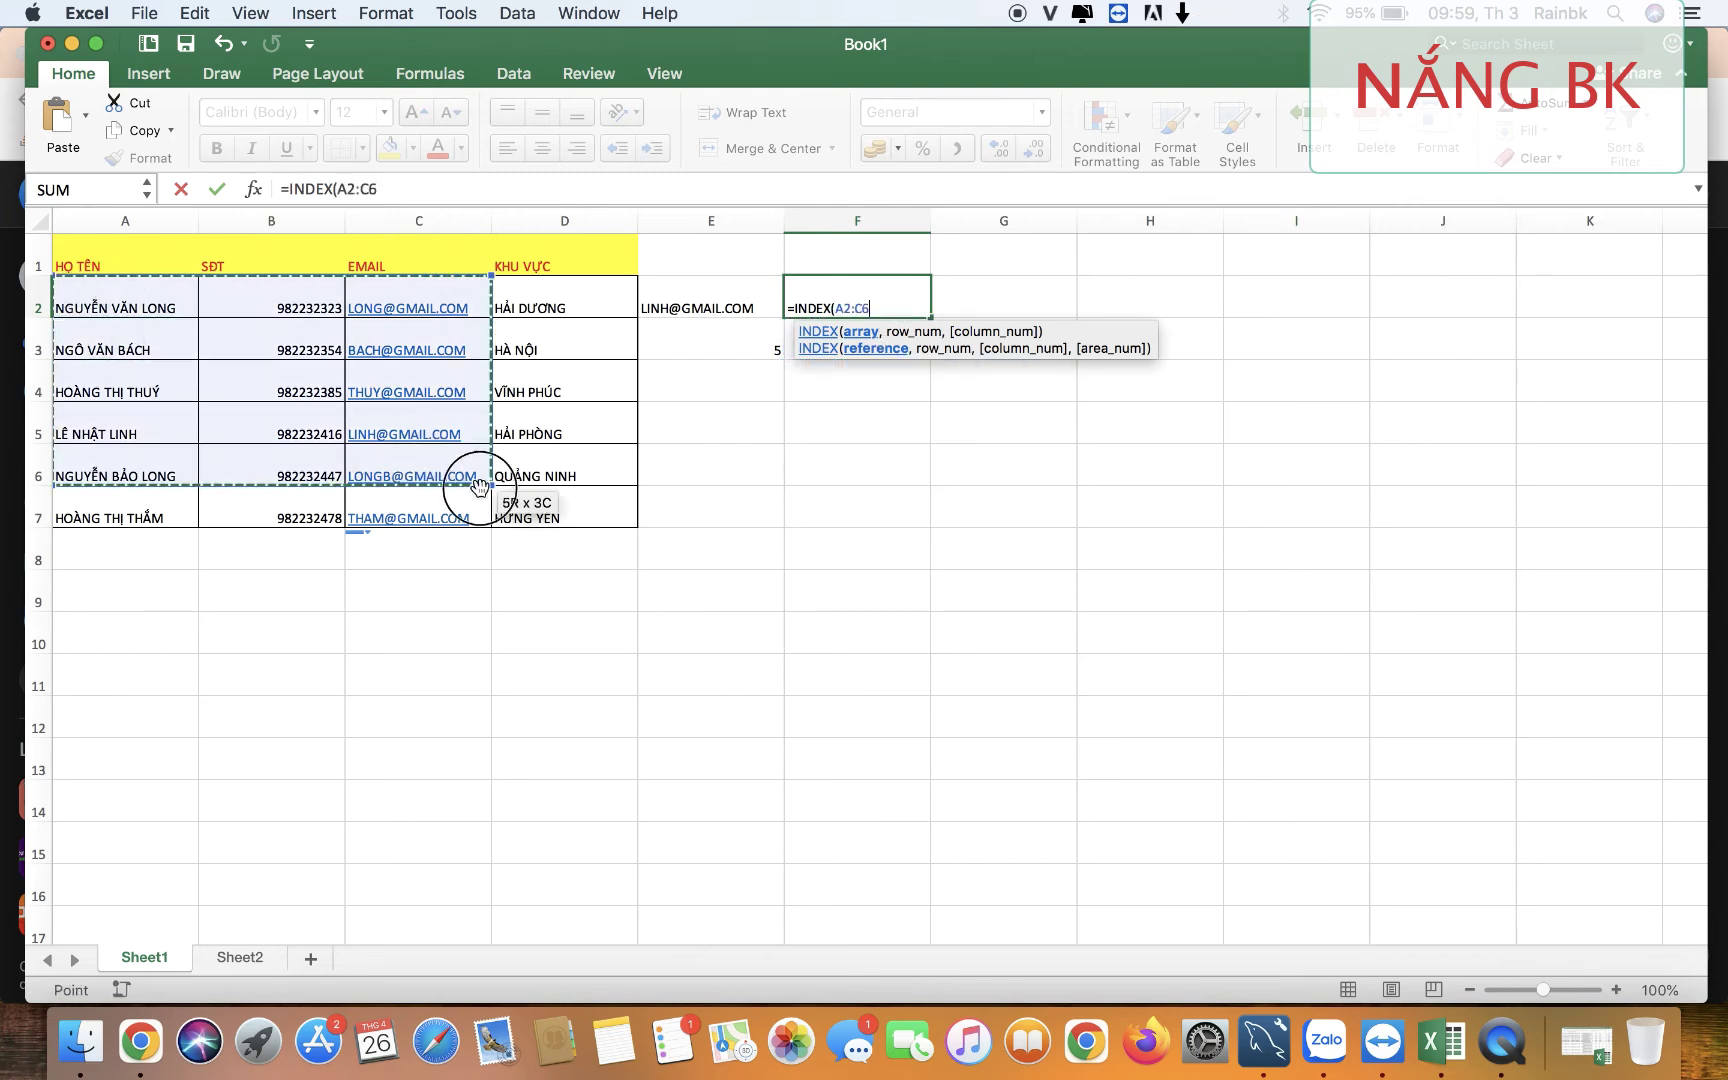
type(",")
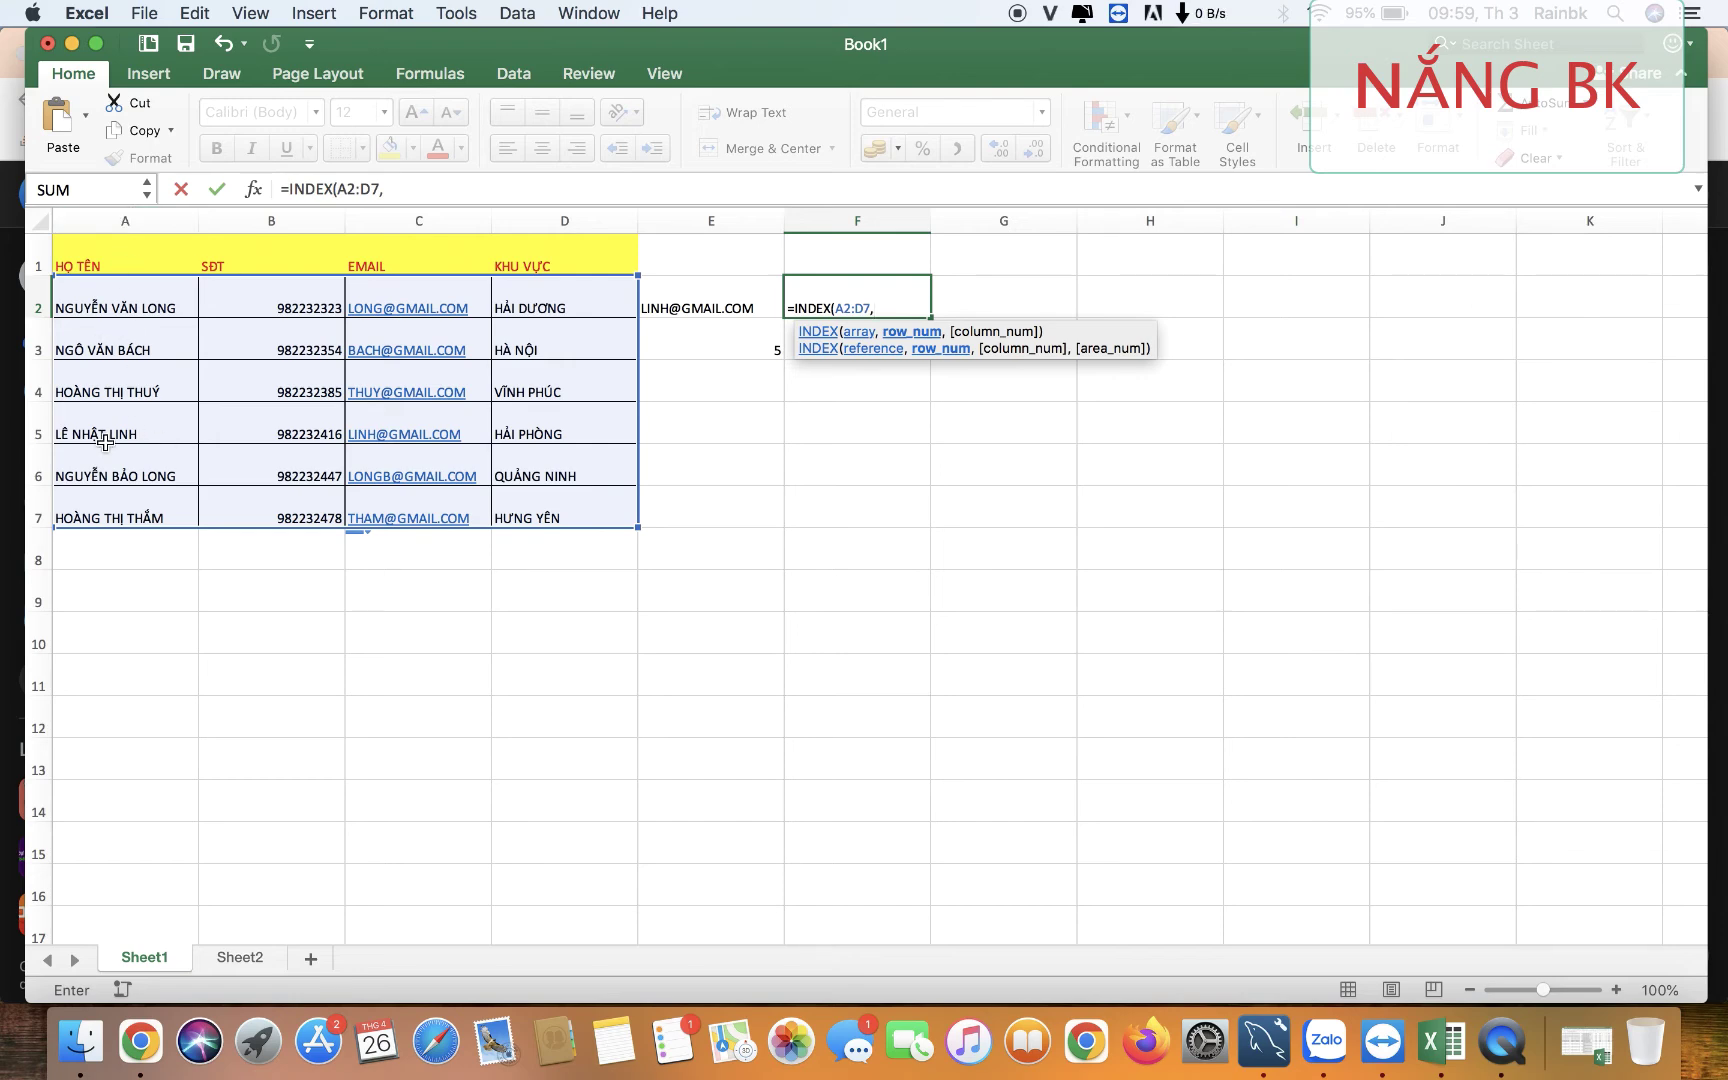
Step: Nest MATCH with the quoted contact name over A2:A7 with exact match 0 as INDEX's row
type("M")
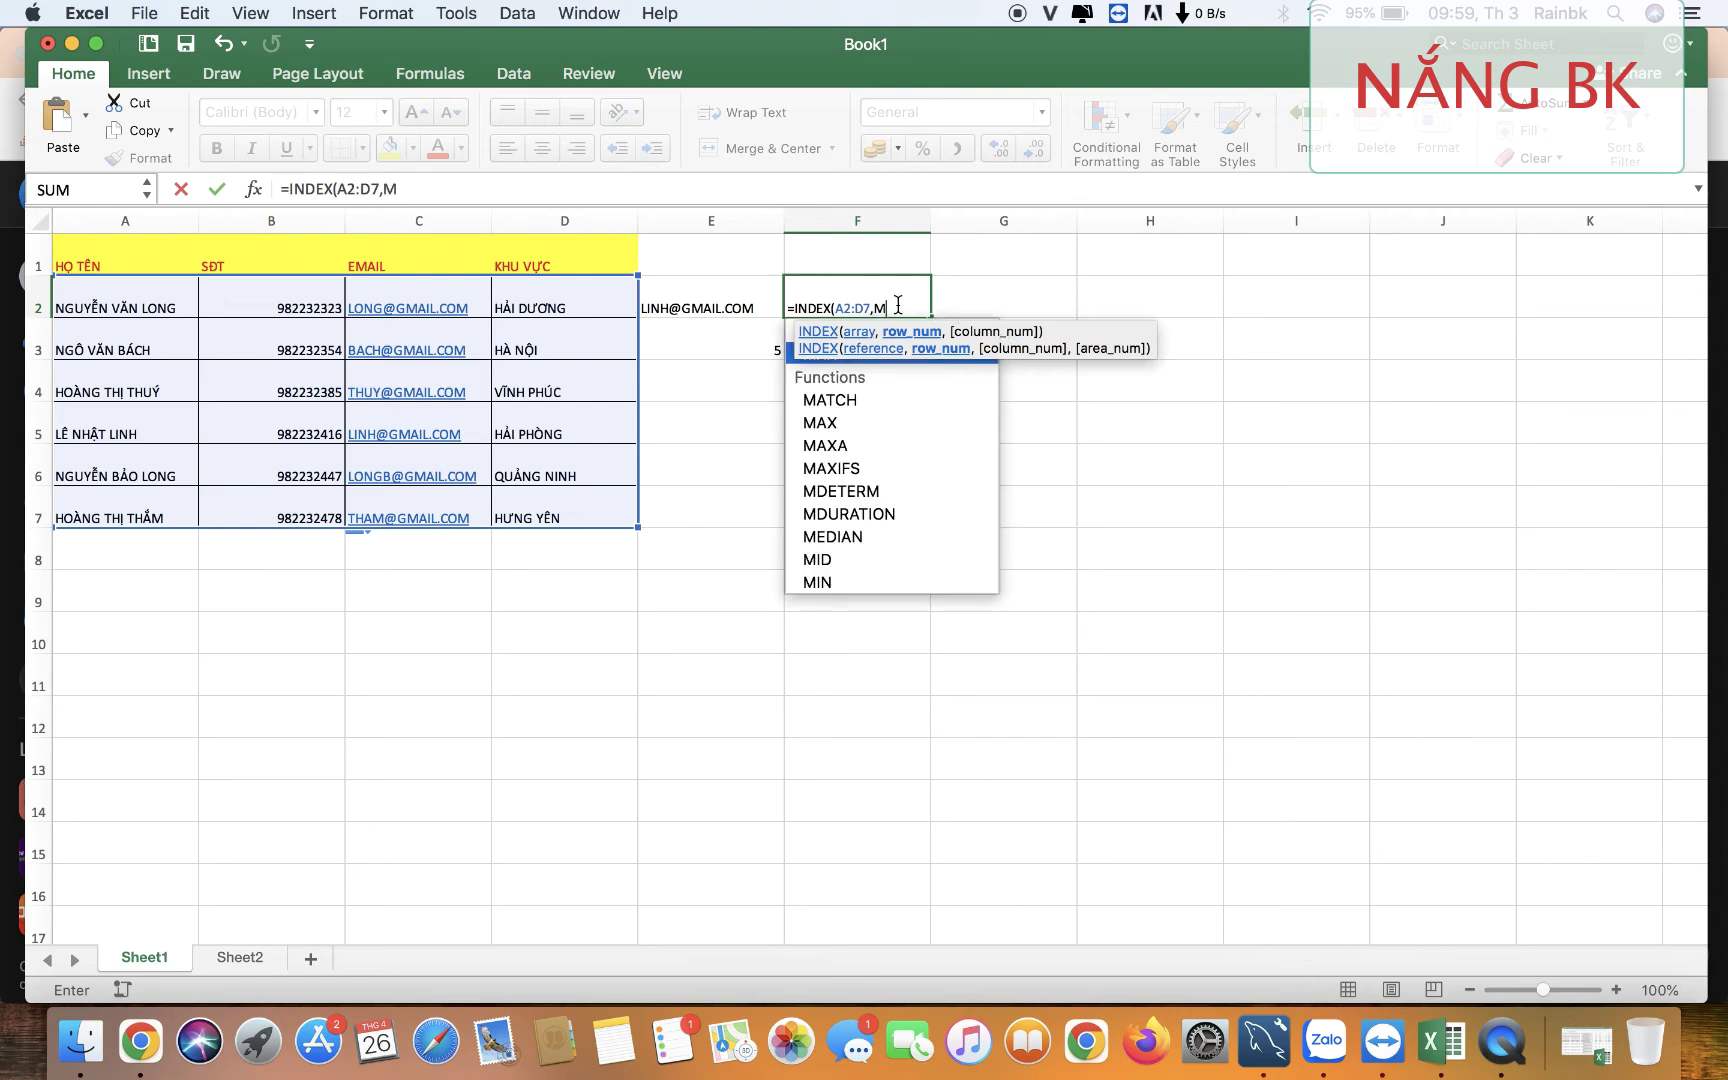
type("AT")
key("BackSpace")
type("TCH")
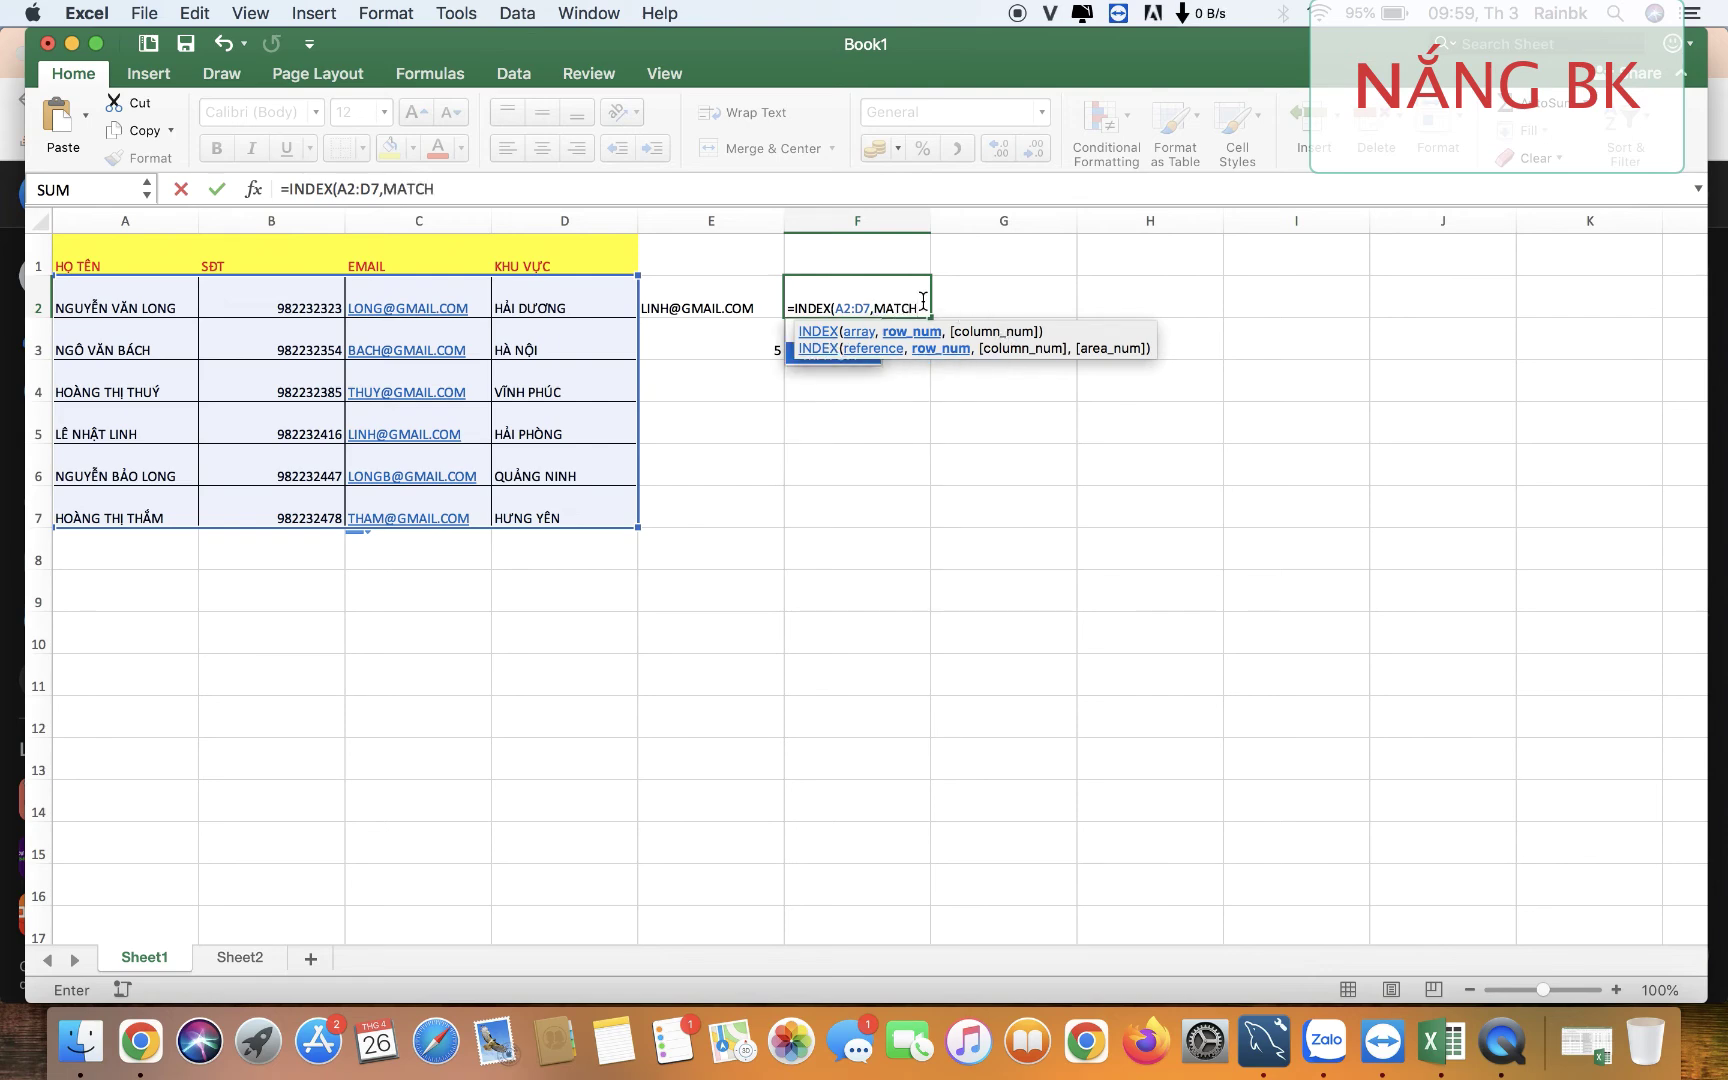
left_click(922, 302)
type("(")
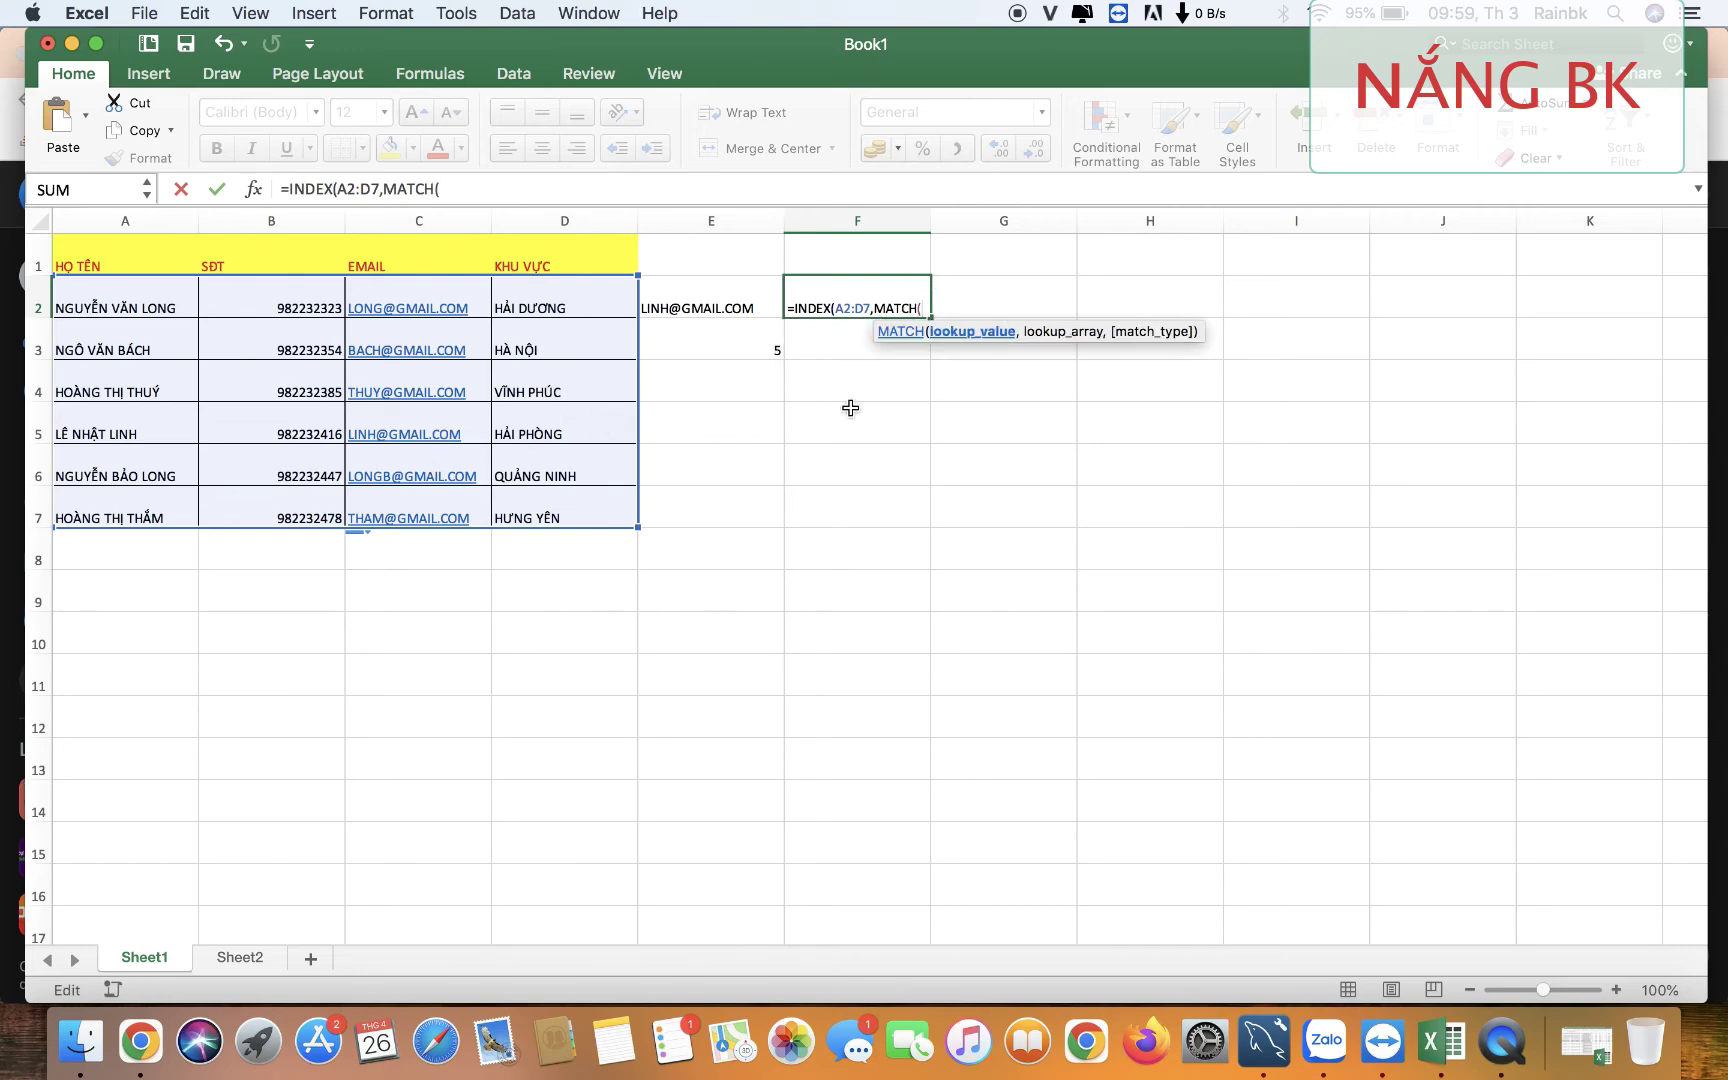
type("\"\"")
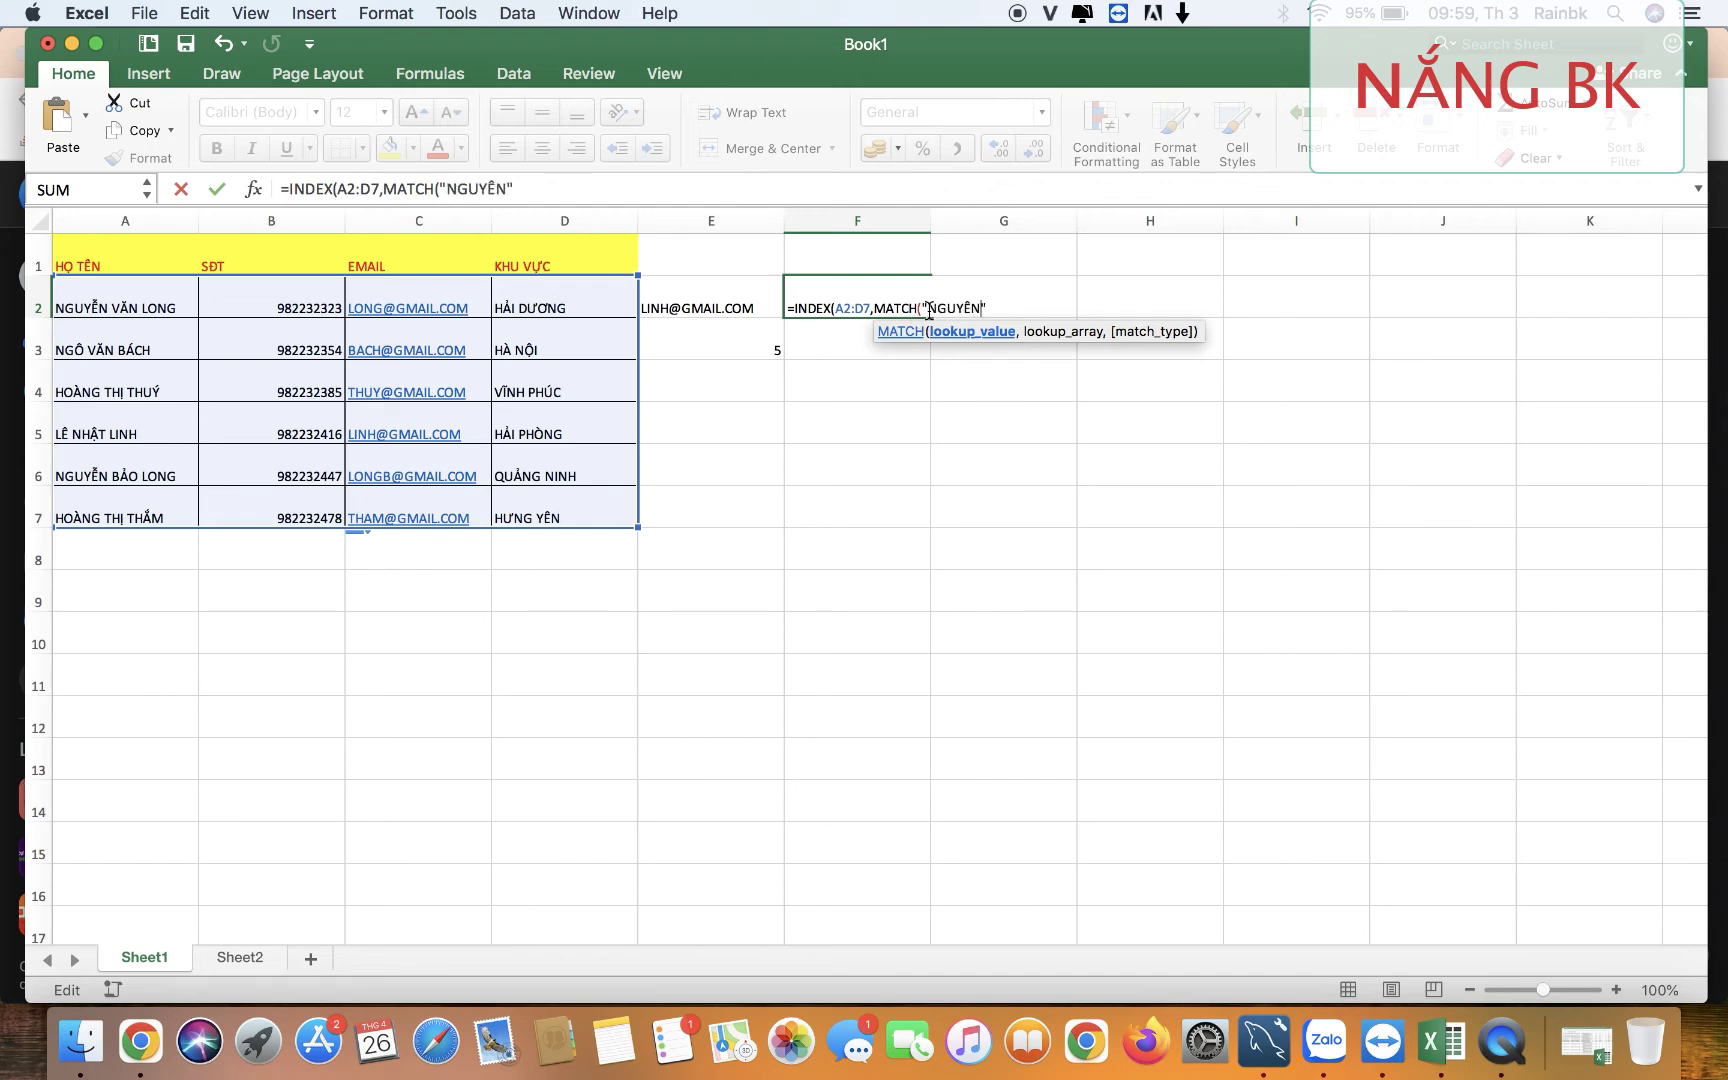
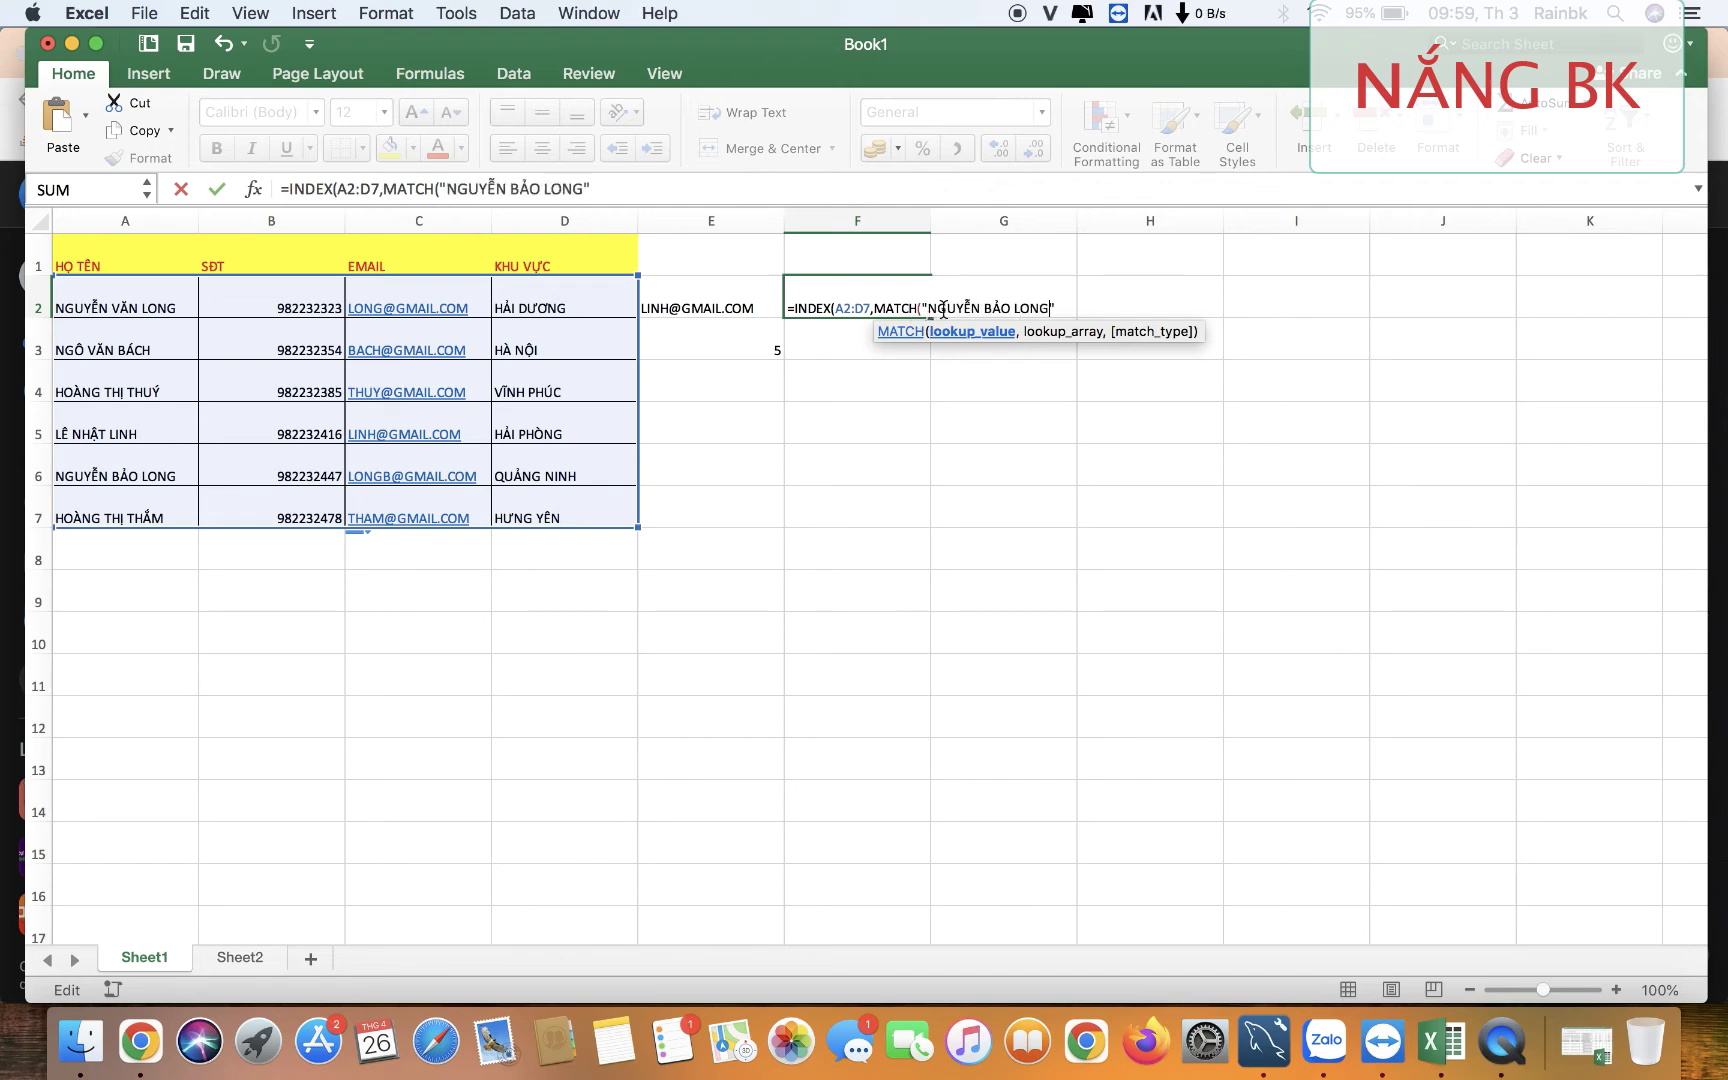
type(",")
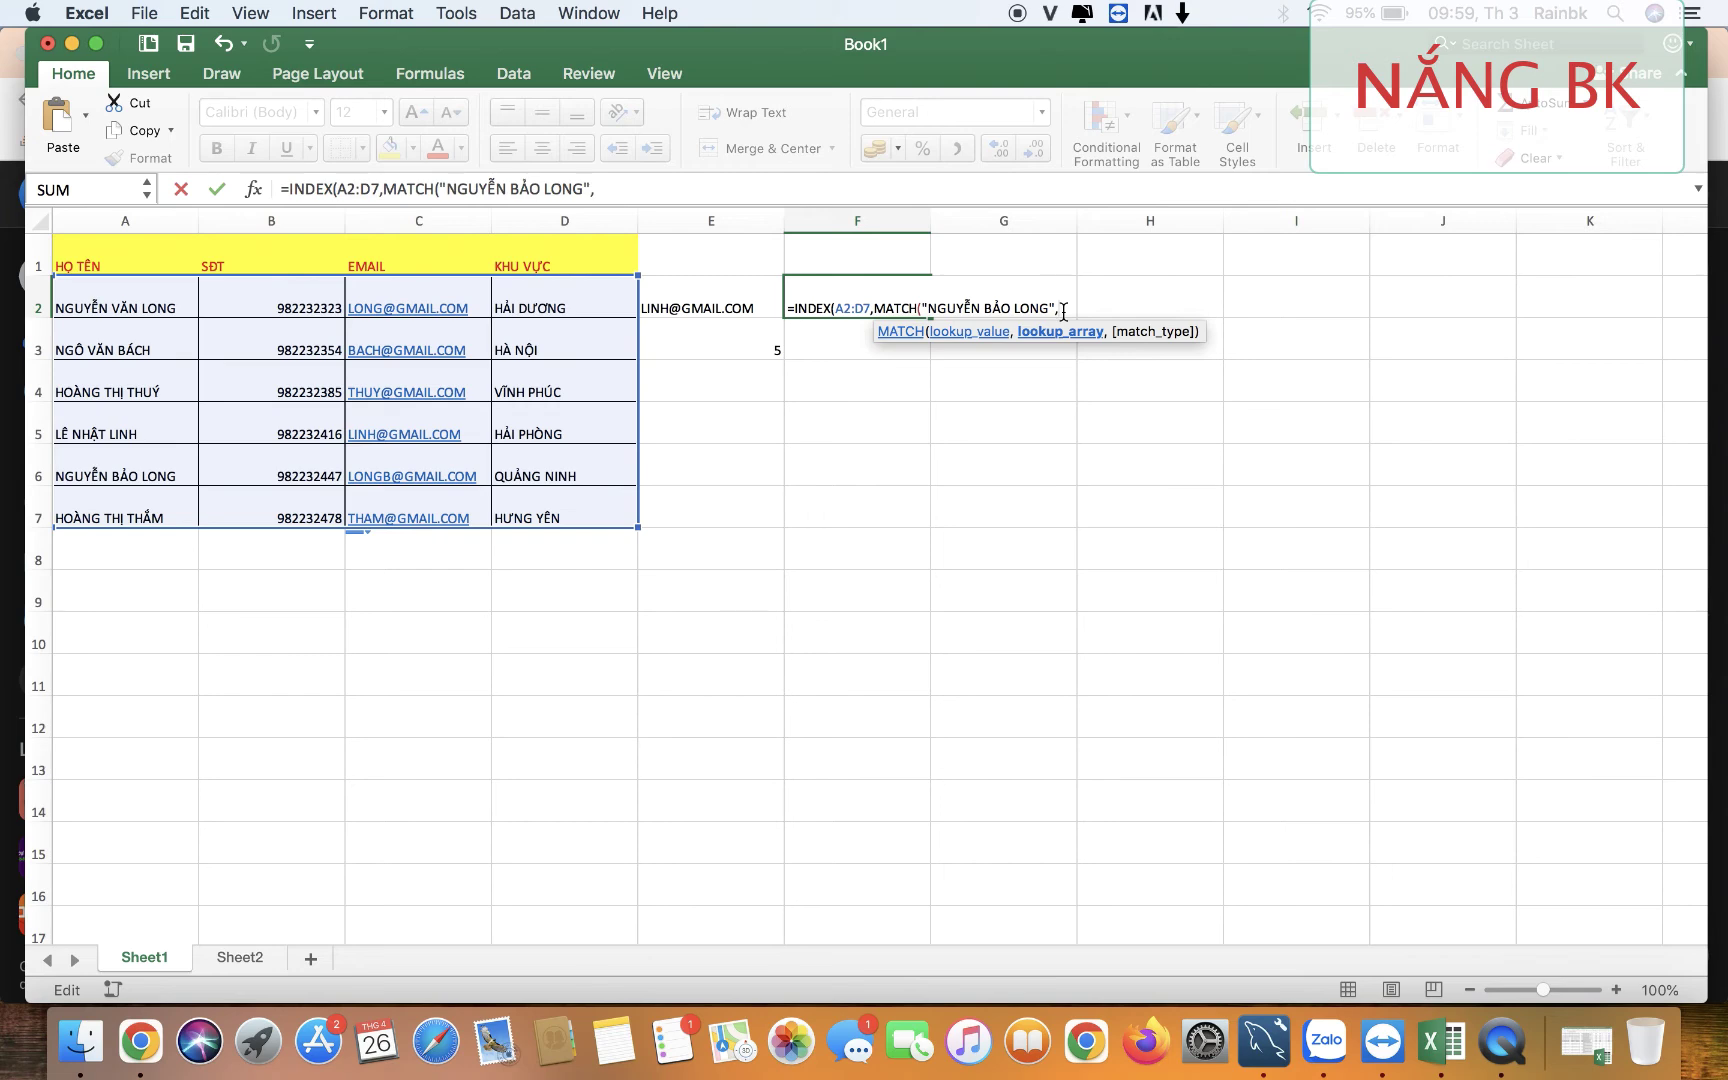
left_click(138, 296)
left_click(116, 500, "shift")
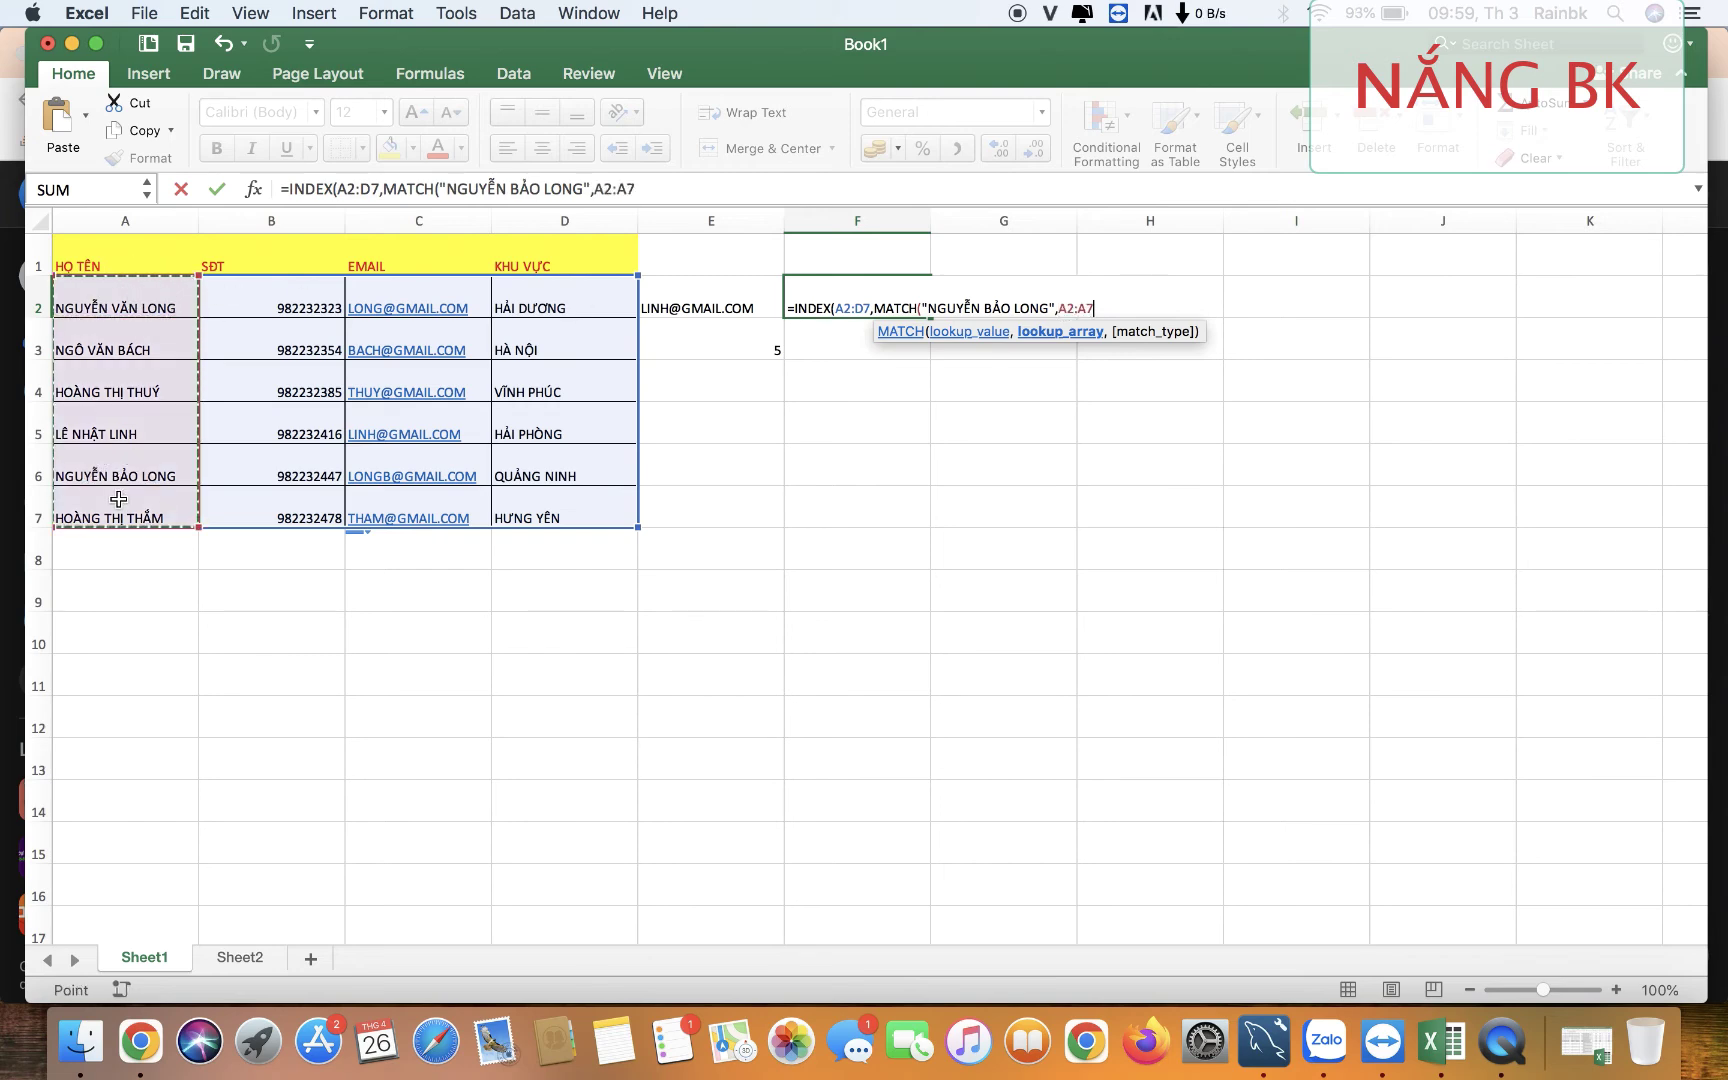
type(",0")
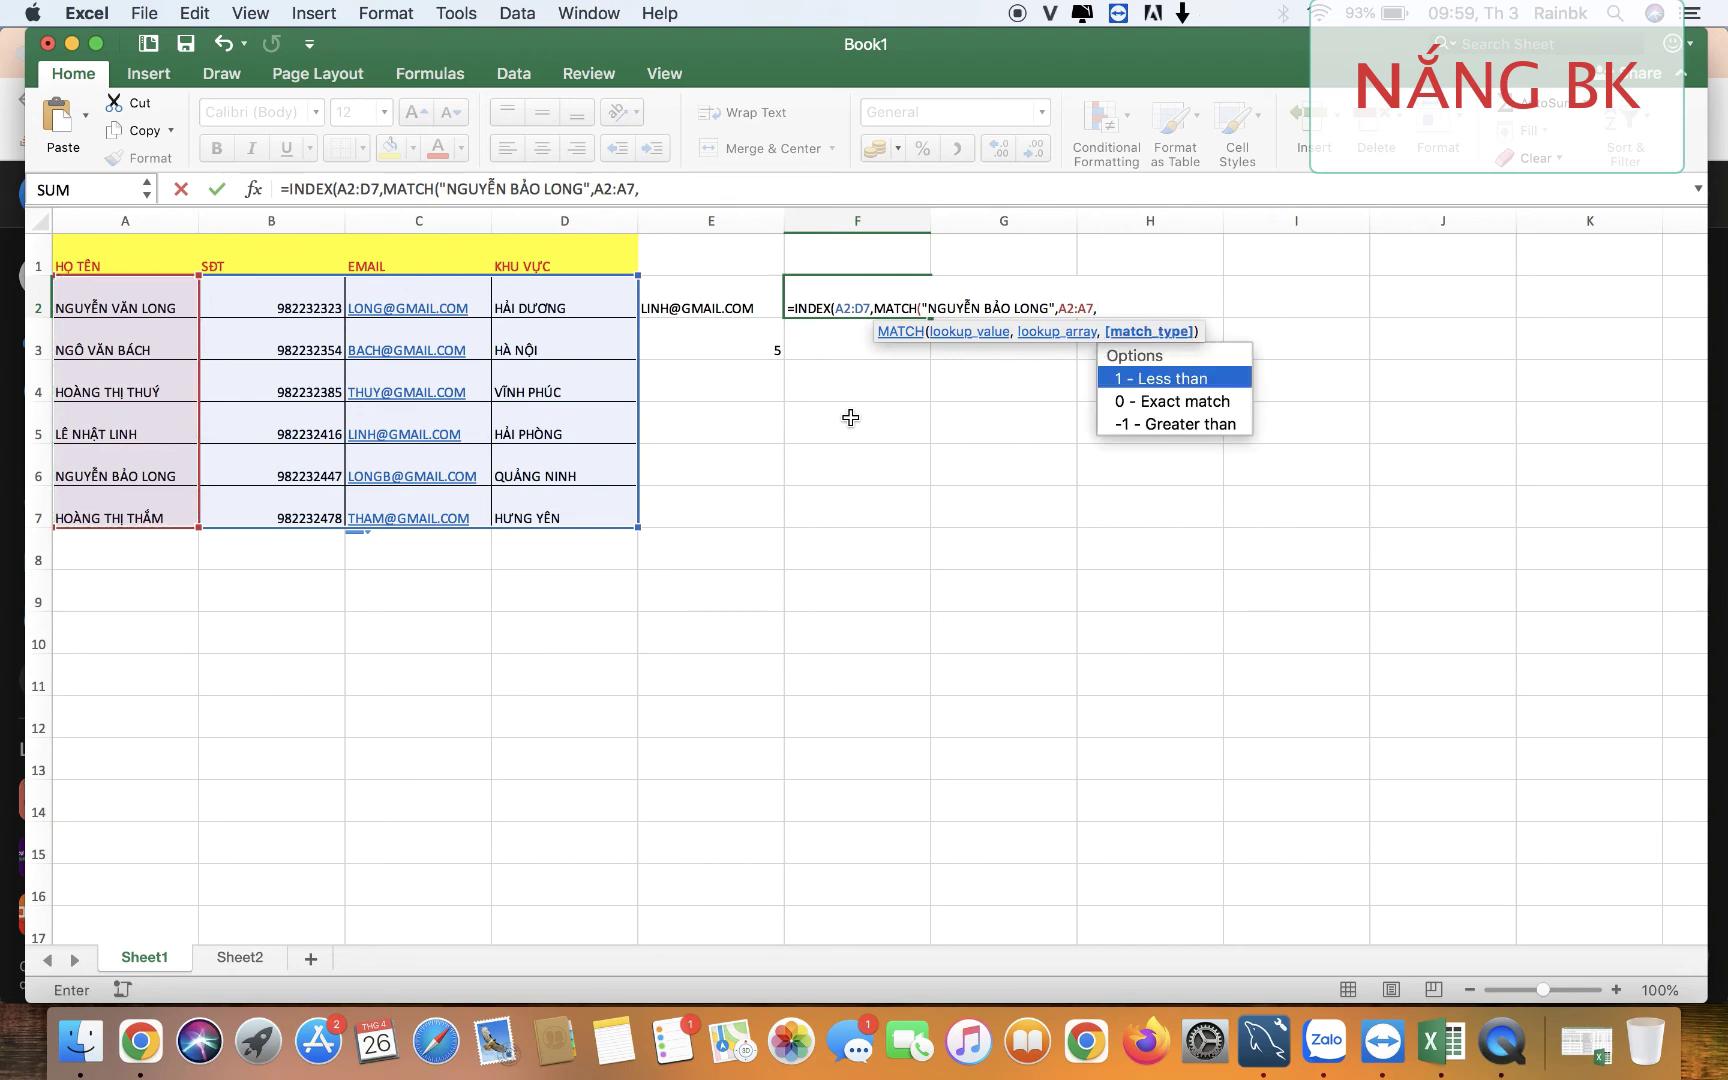
type(")")
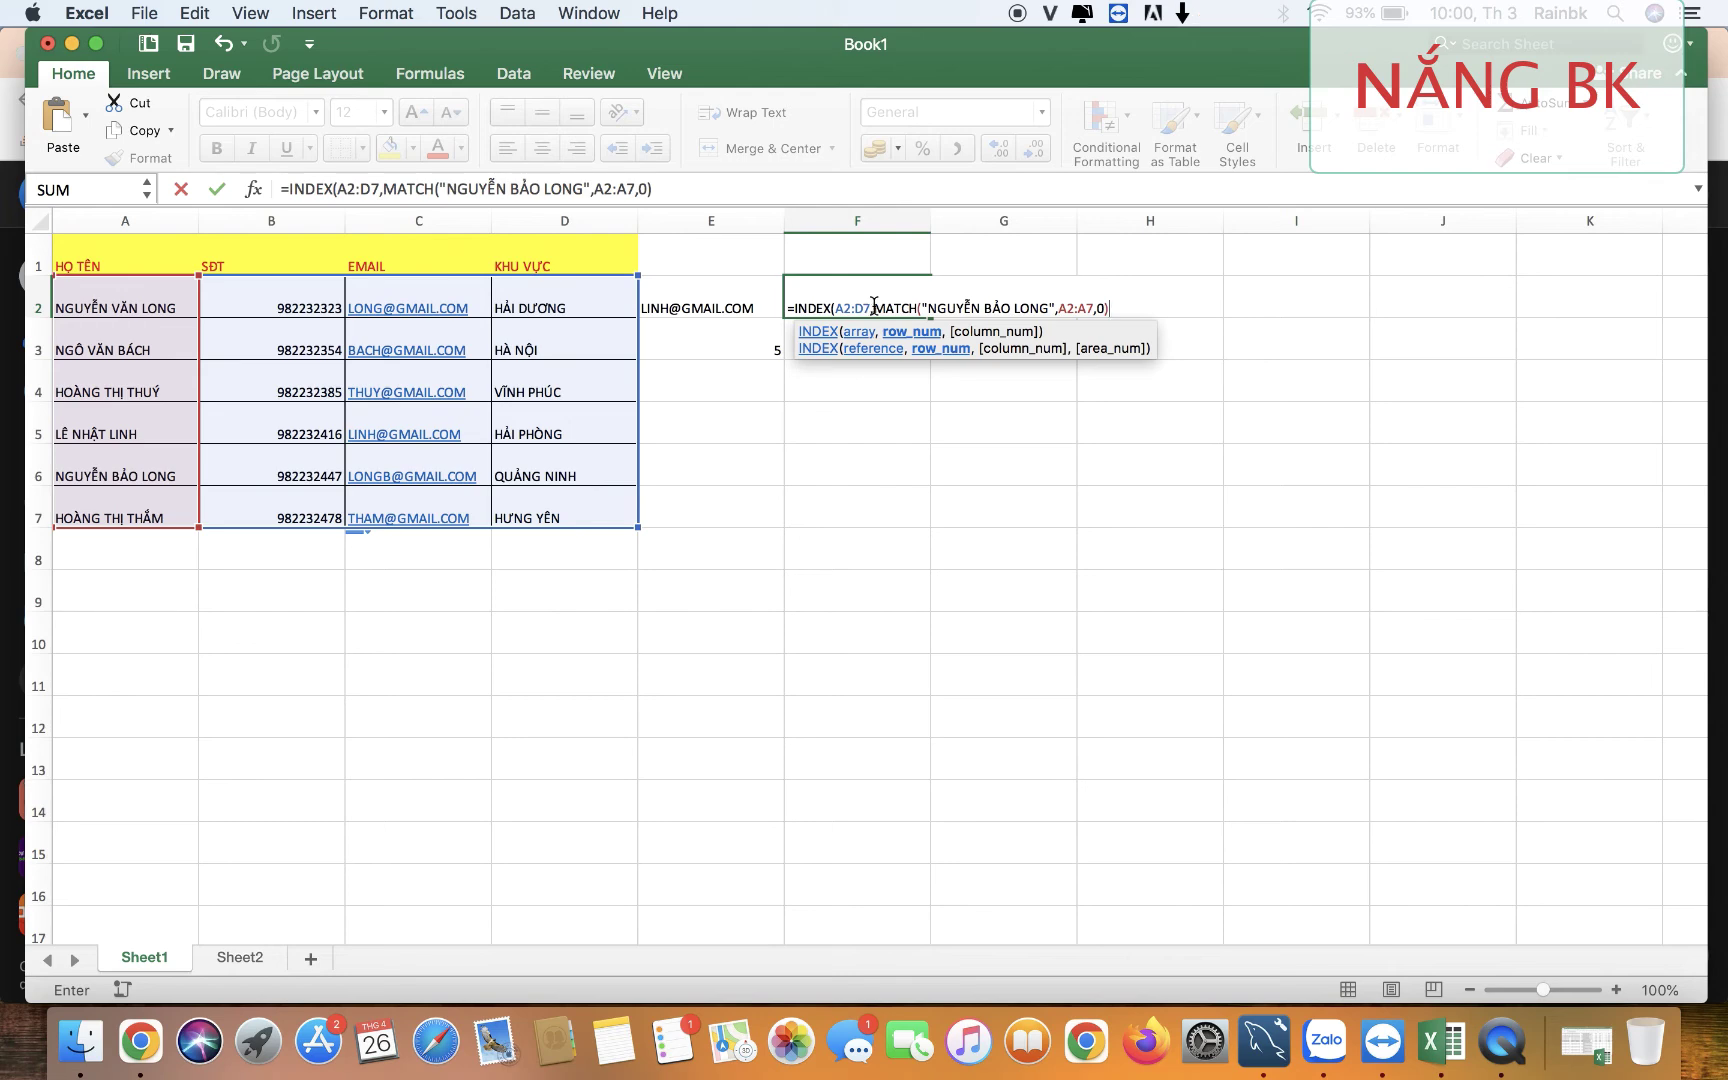
left_click_drag(874, 308, 1111, 308)
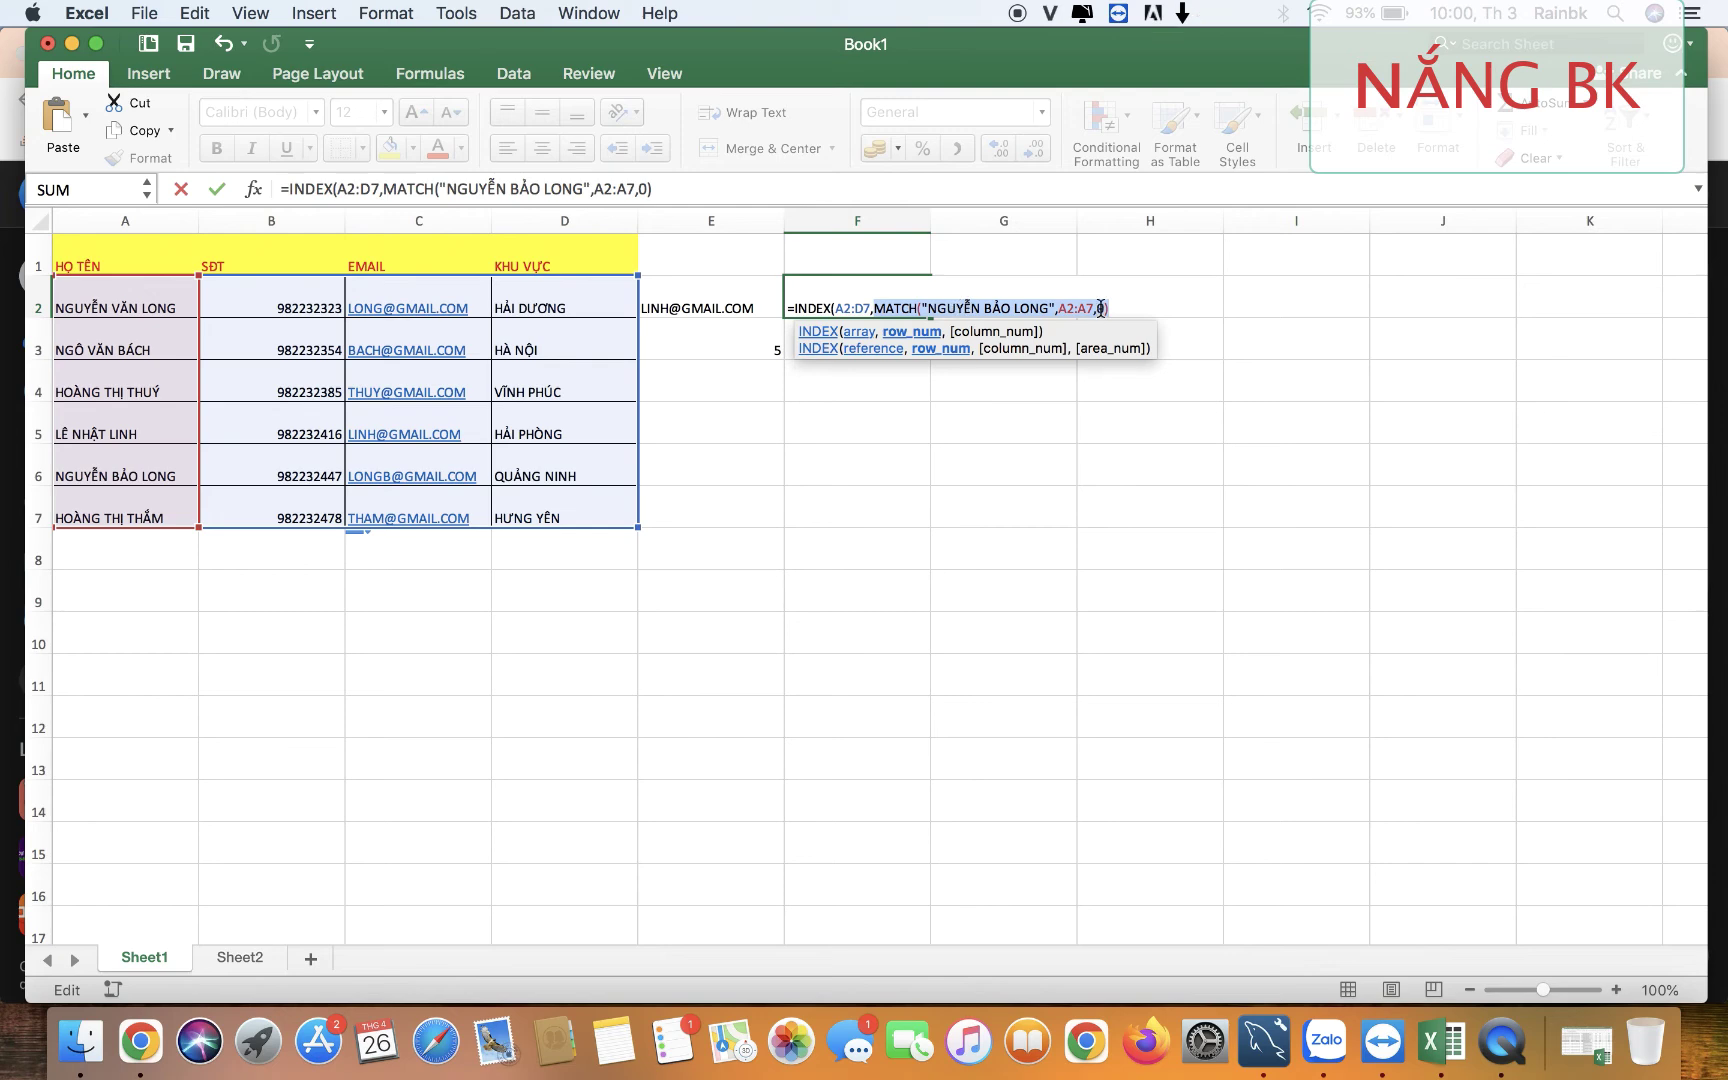
left_click_drag(1096, 305, 1061, 305)
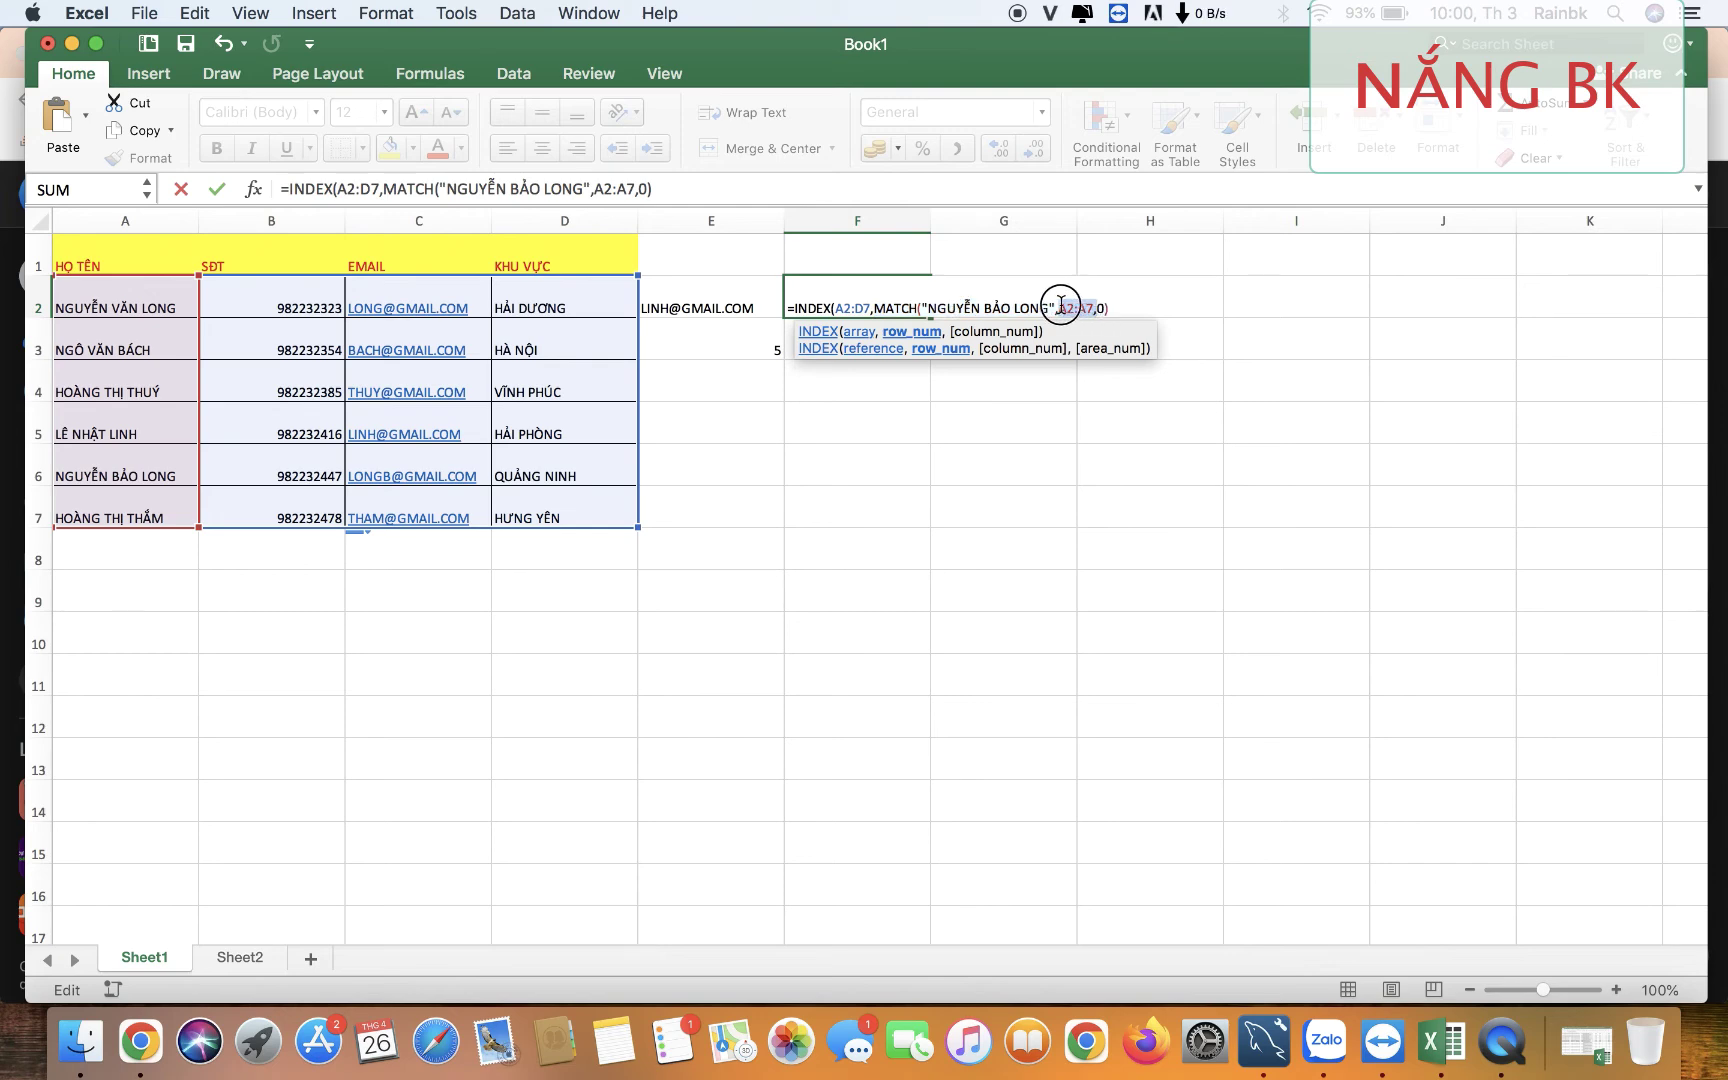
left_click(1120, 305)
Step: Add column argument 4 and the closing parenthesis so F2 returns the region QUẢNG NINH
type(",4")
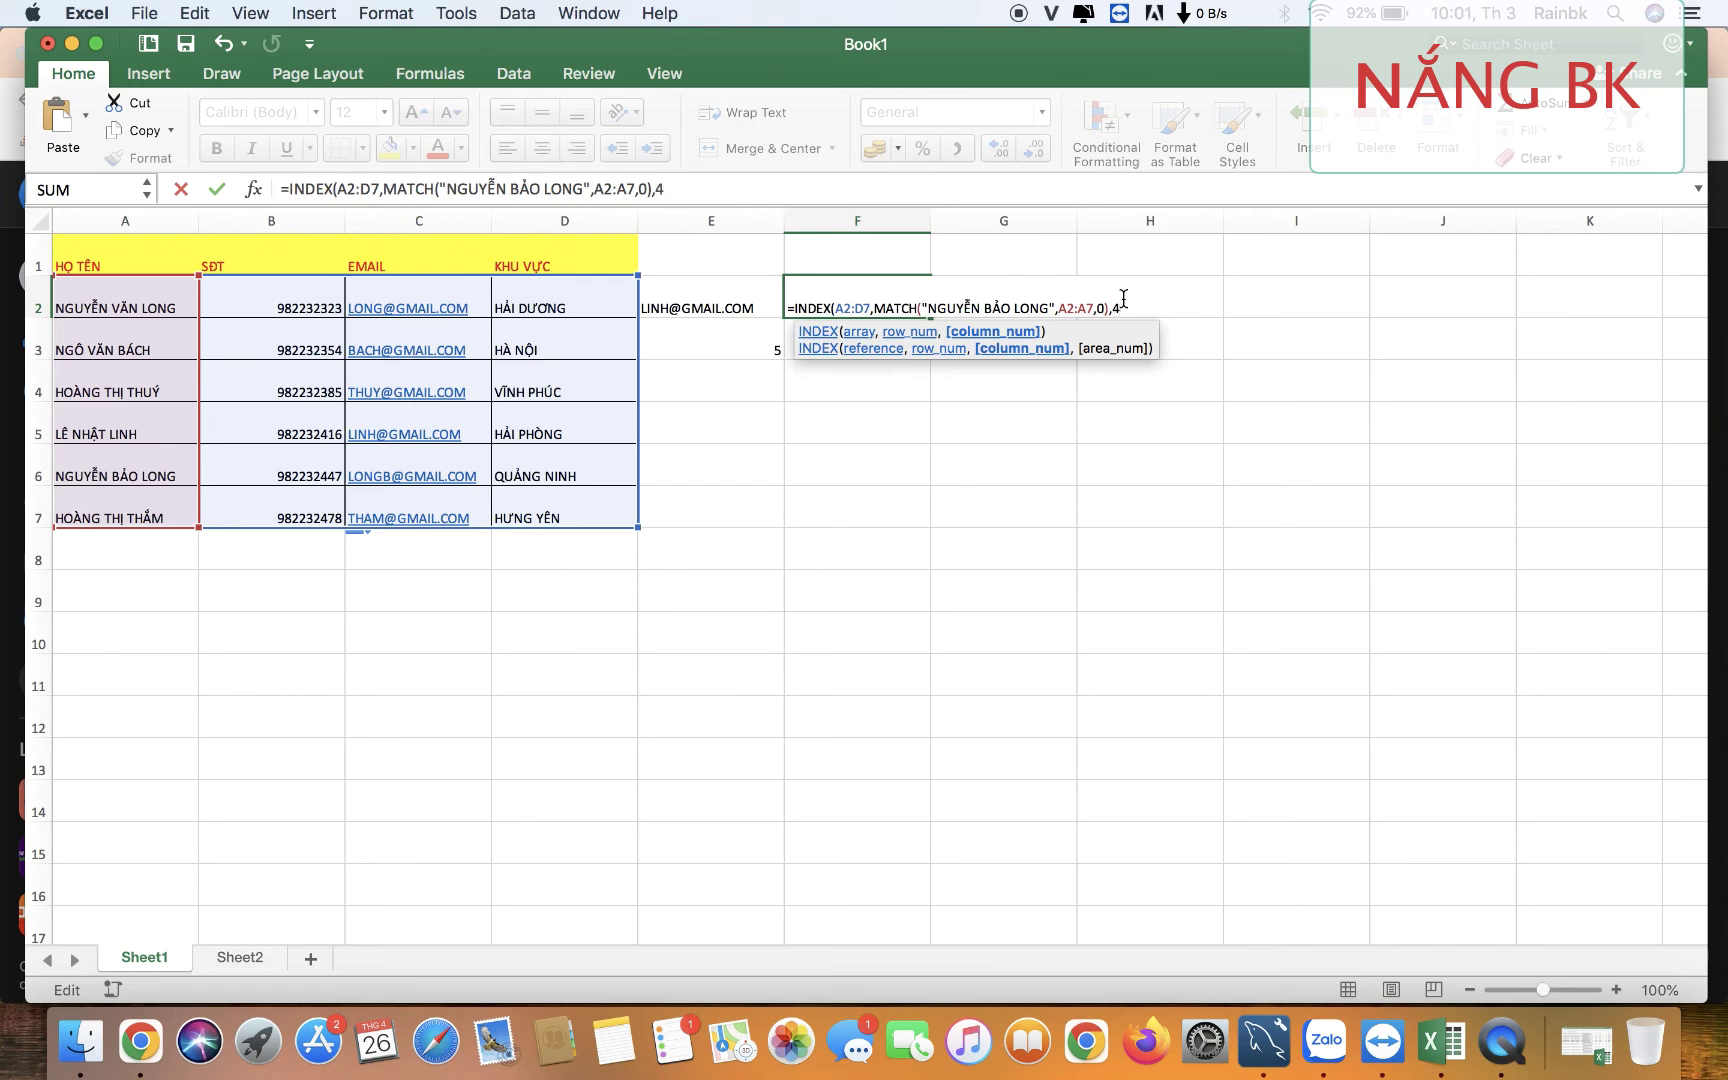
type(")")
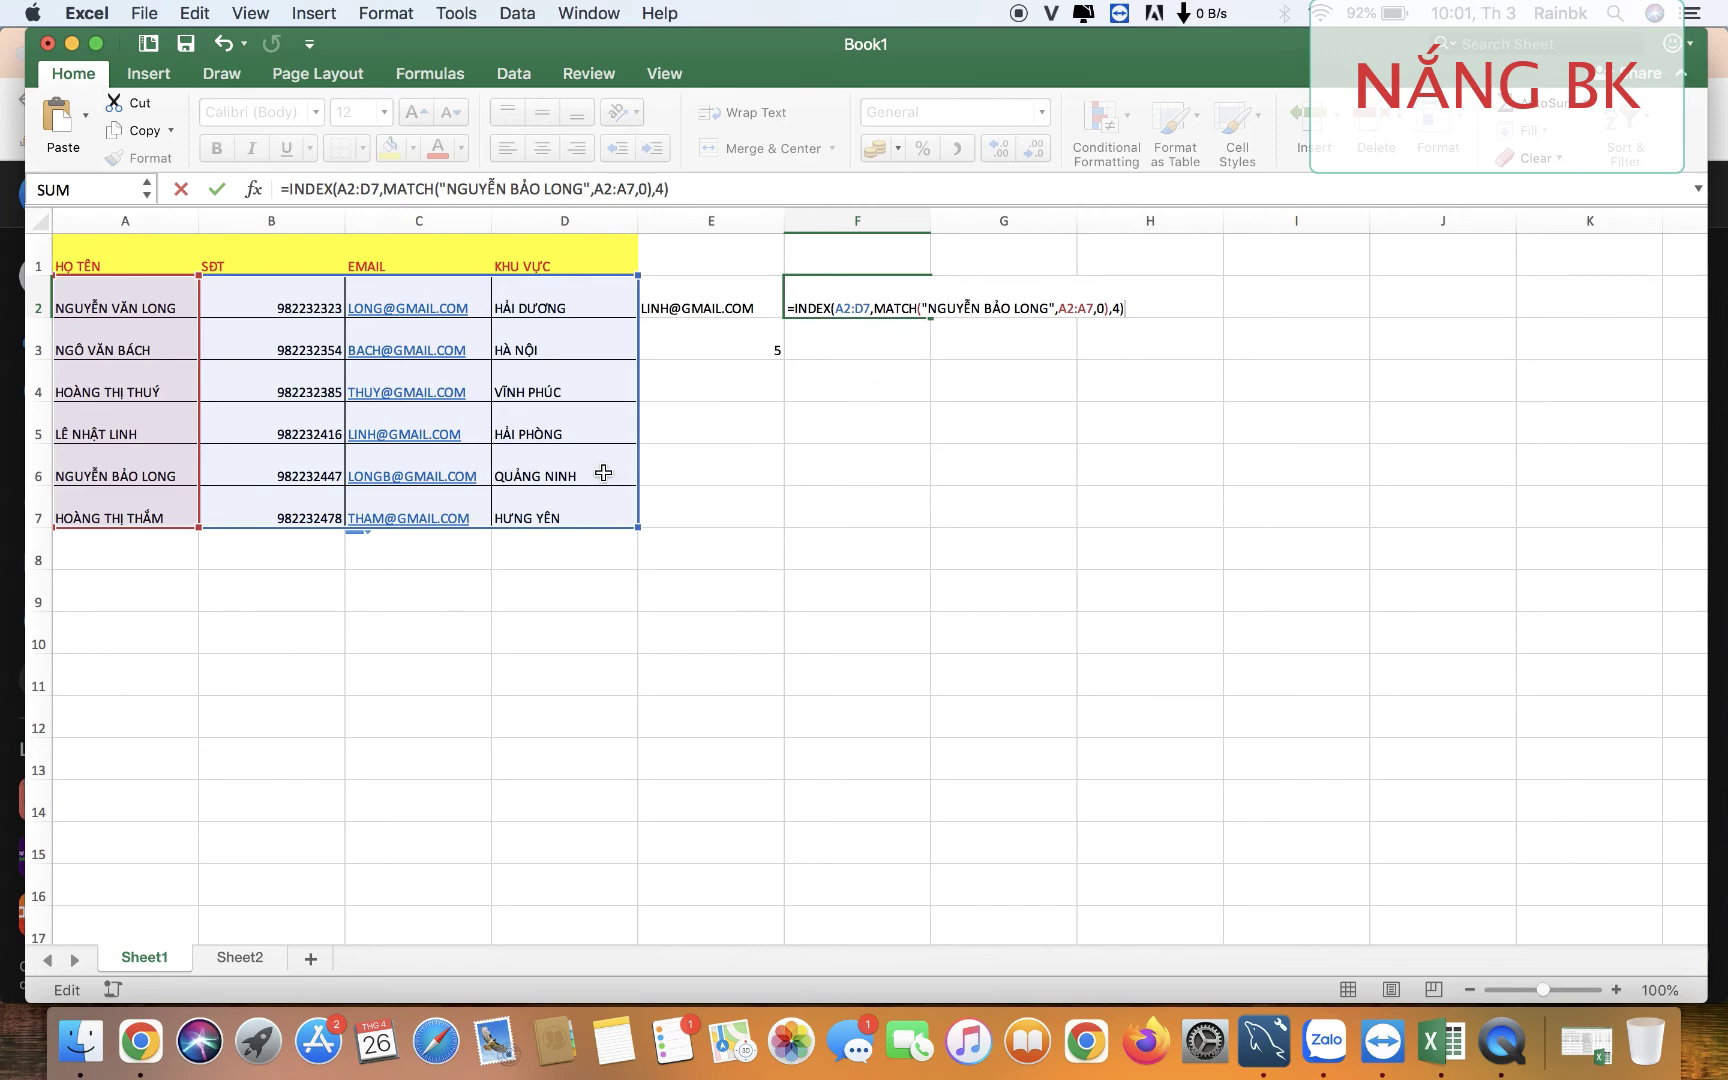
left_click_drag(875, 305, 1108, 308)
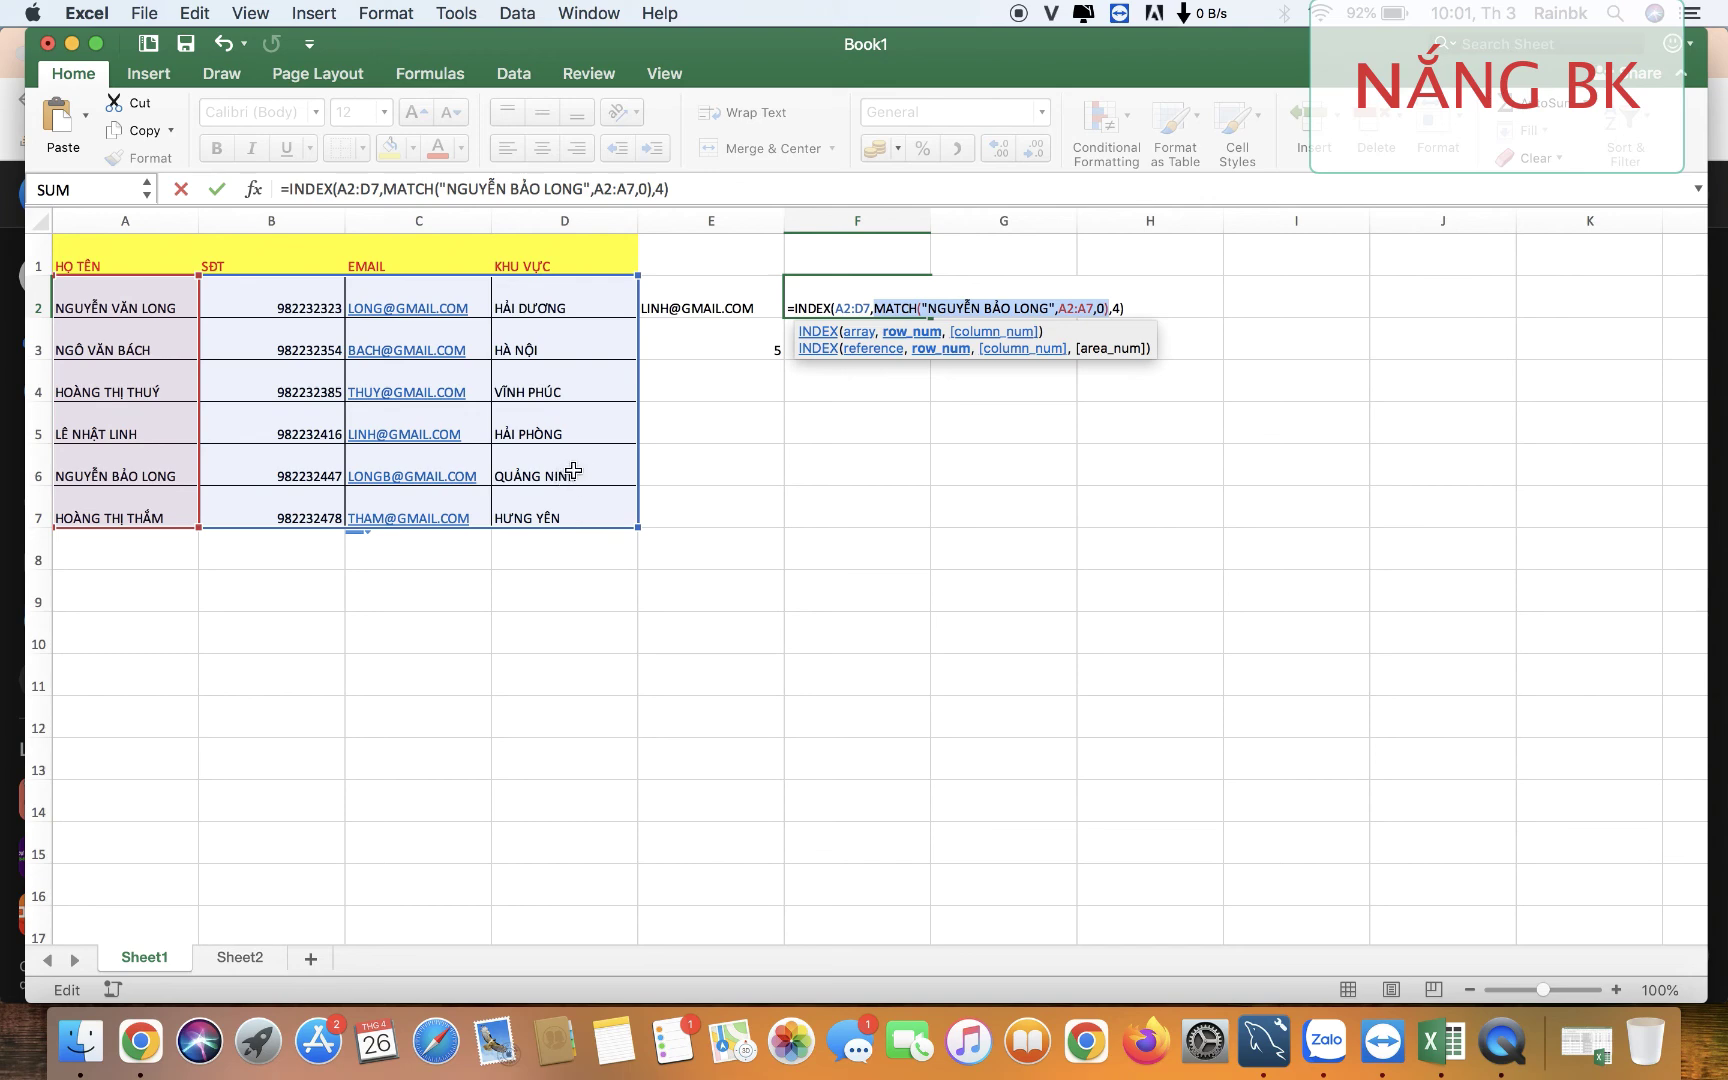
key("Return")
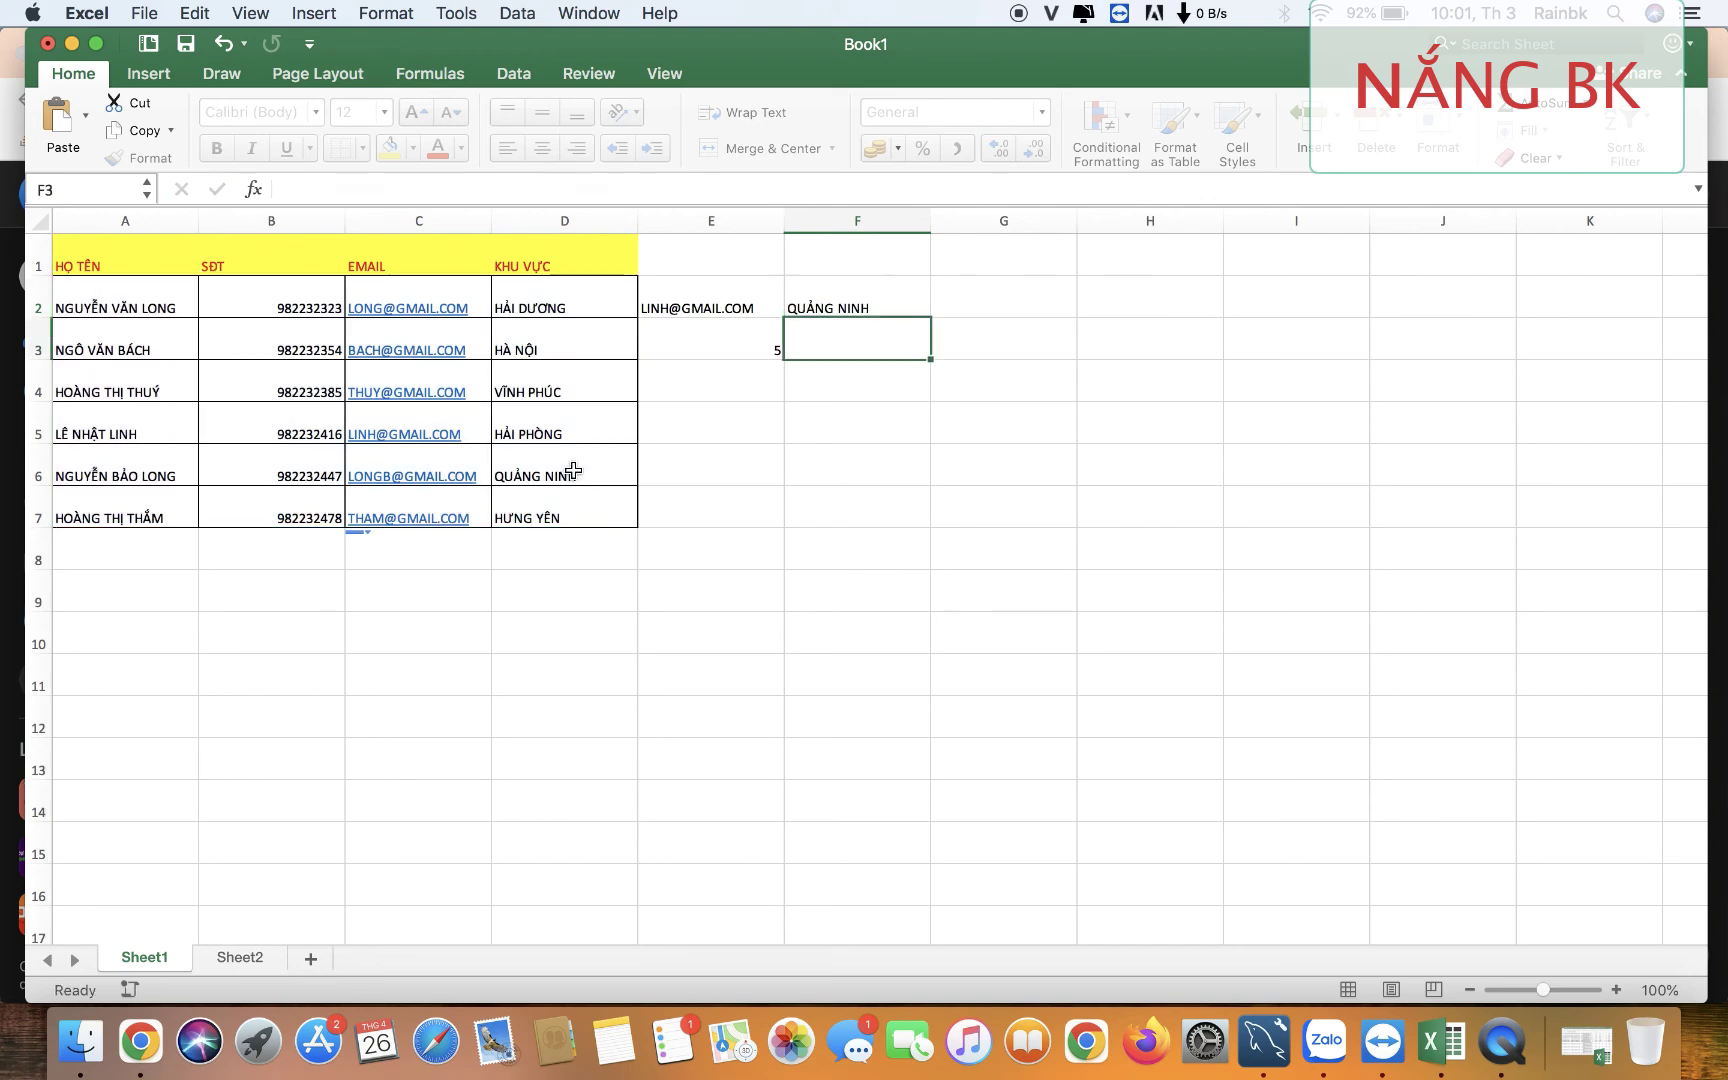
left_click(885, 299)
double_click(885, 299)
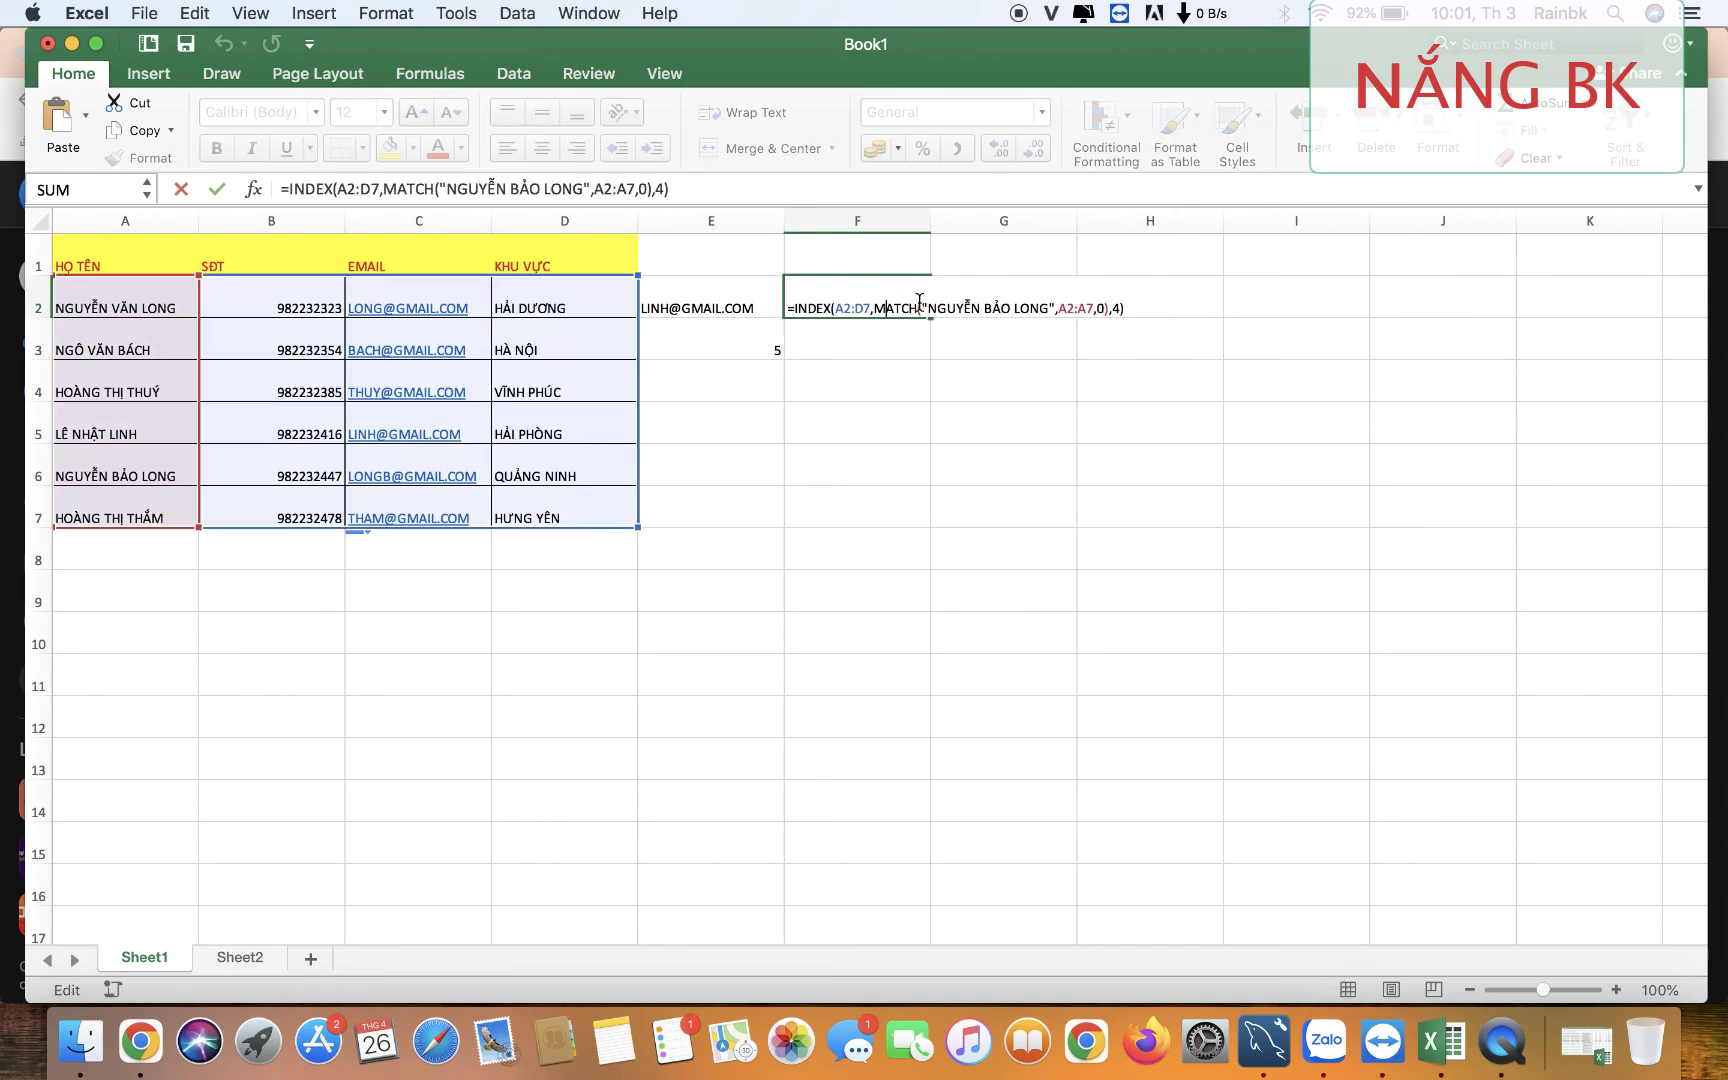
left_click_drag(876, 304, 1108, 307)
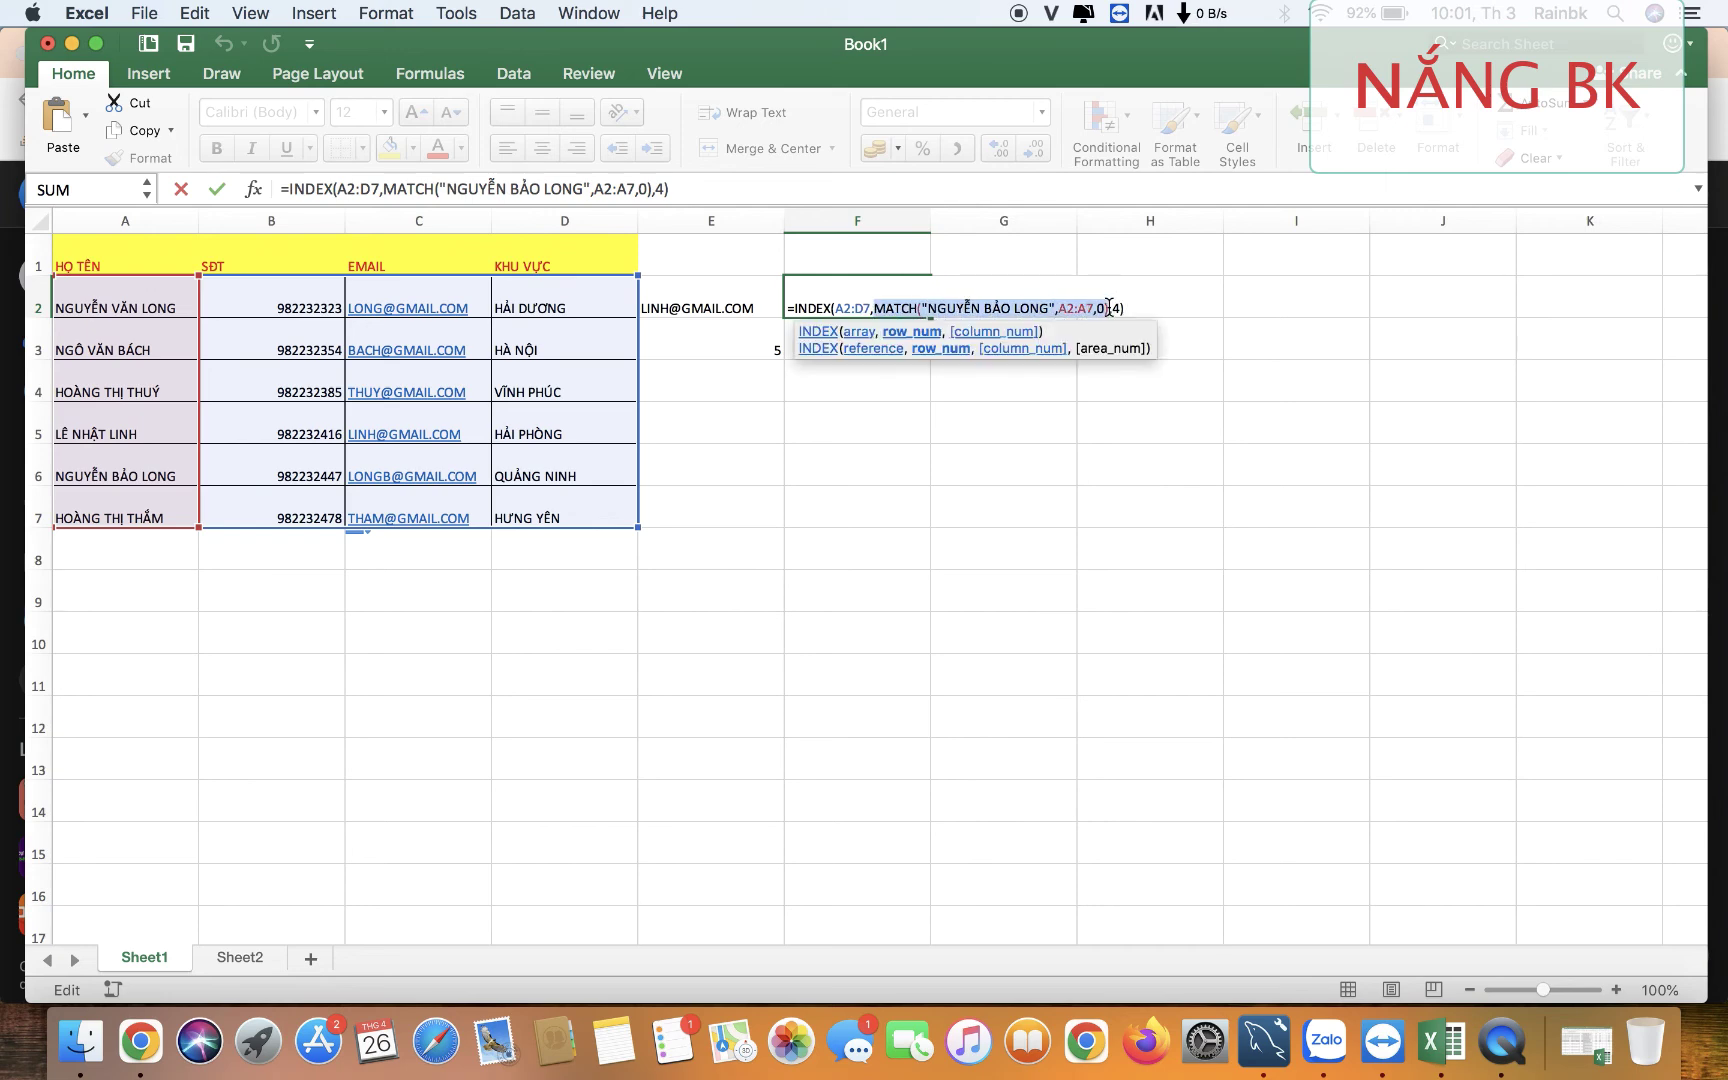
key("BackSpace")
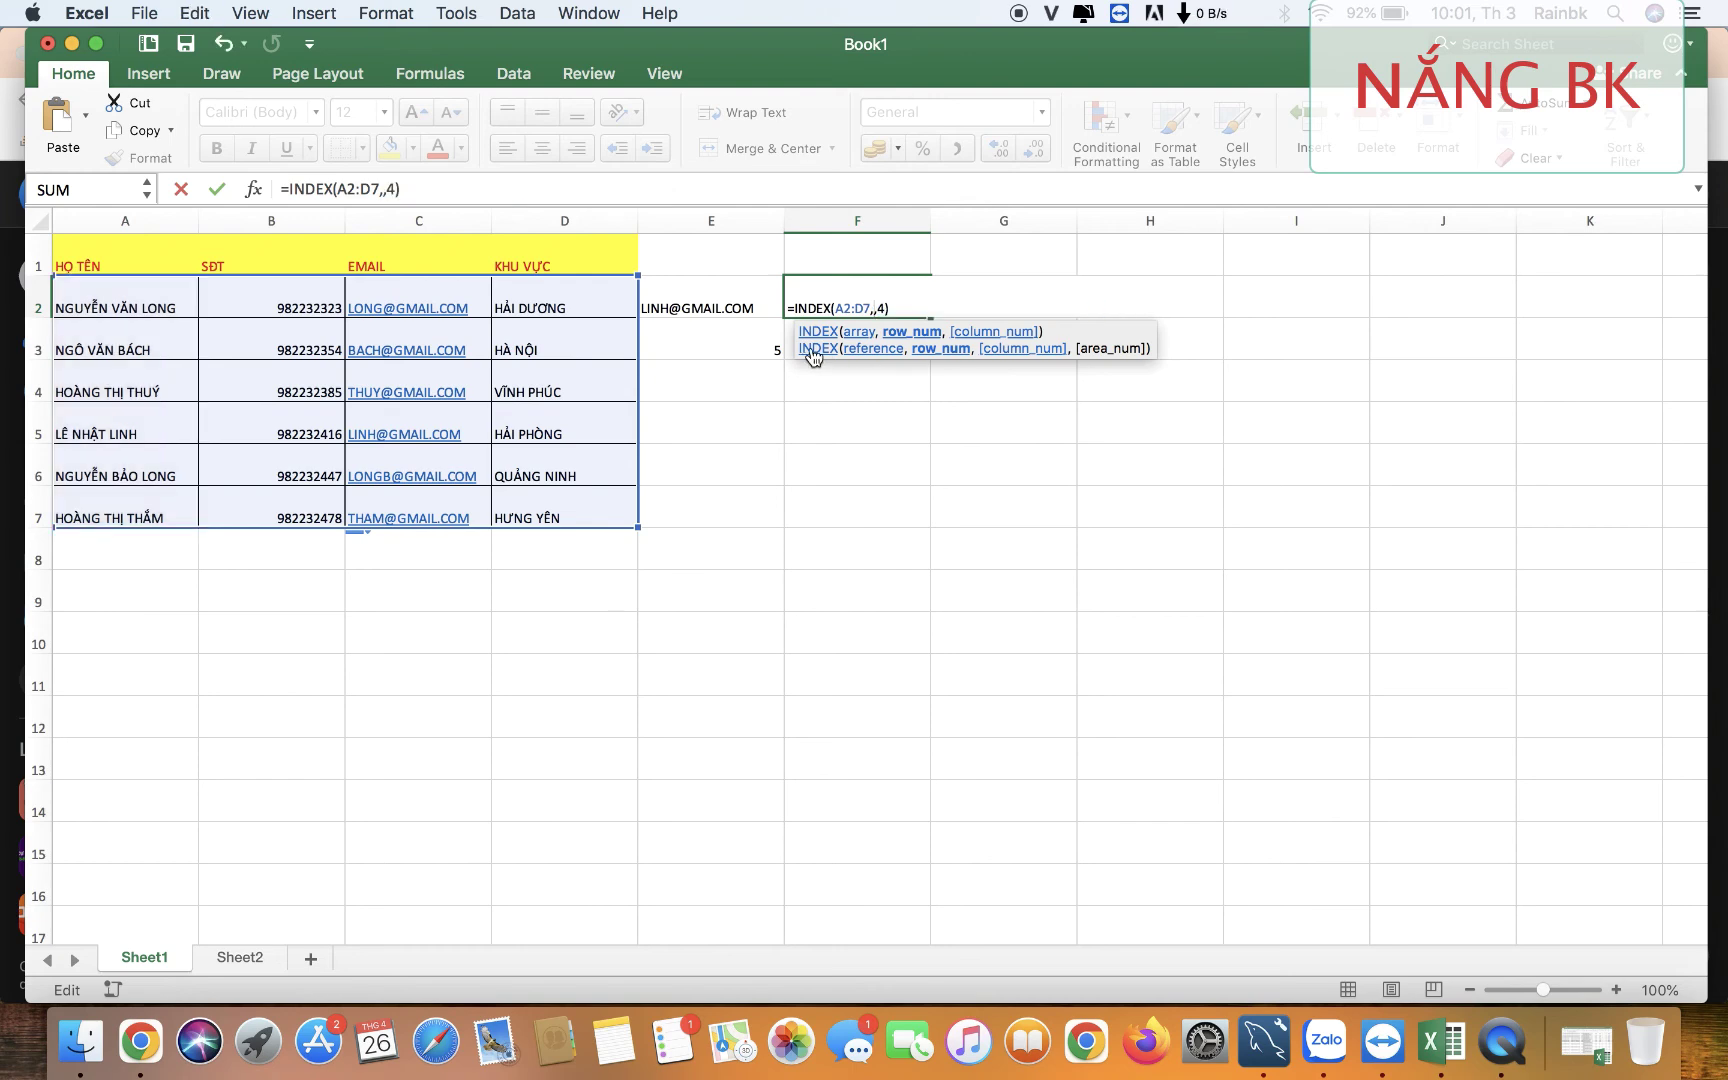
type("5")
key("Return")
double_click(830, 303)
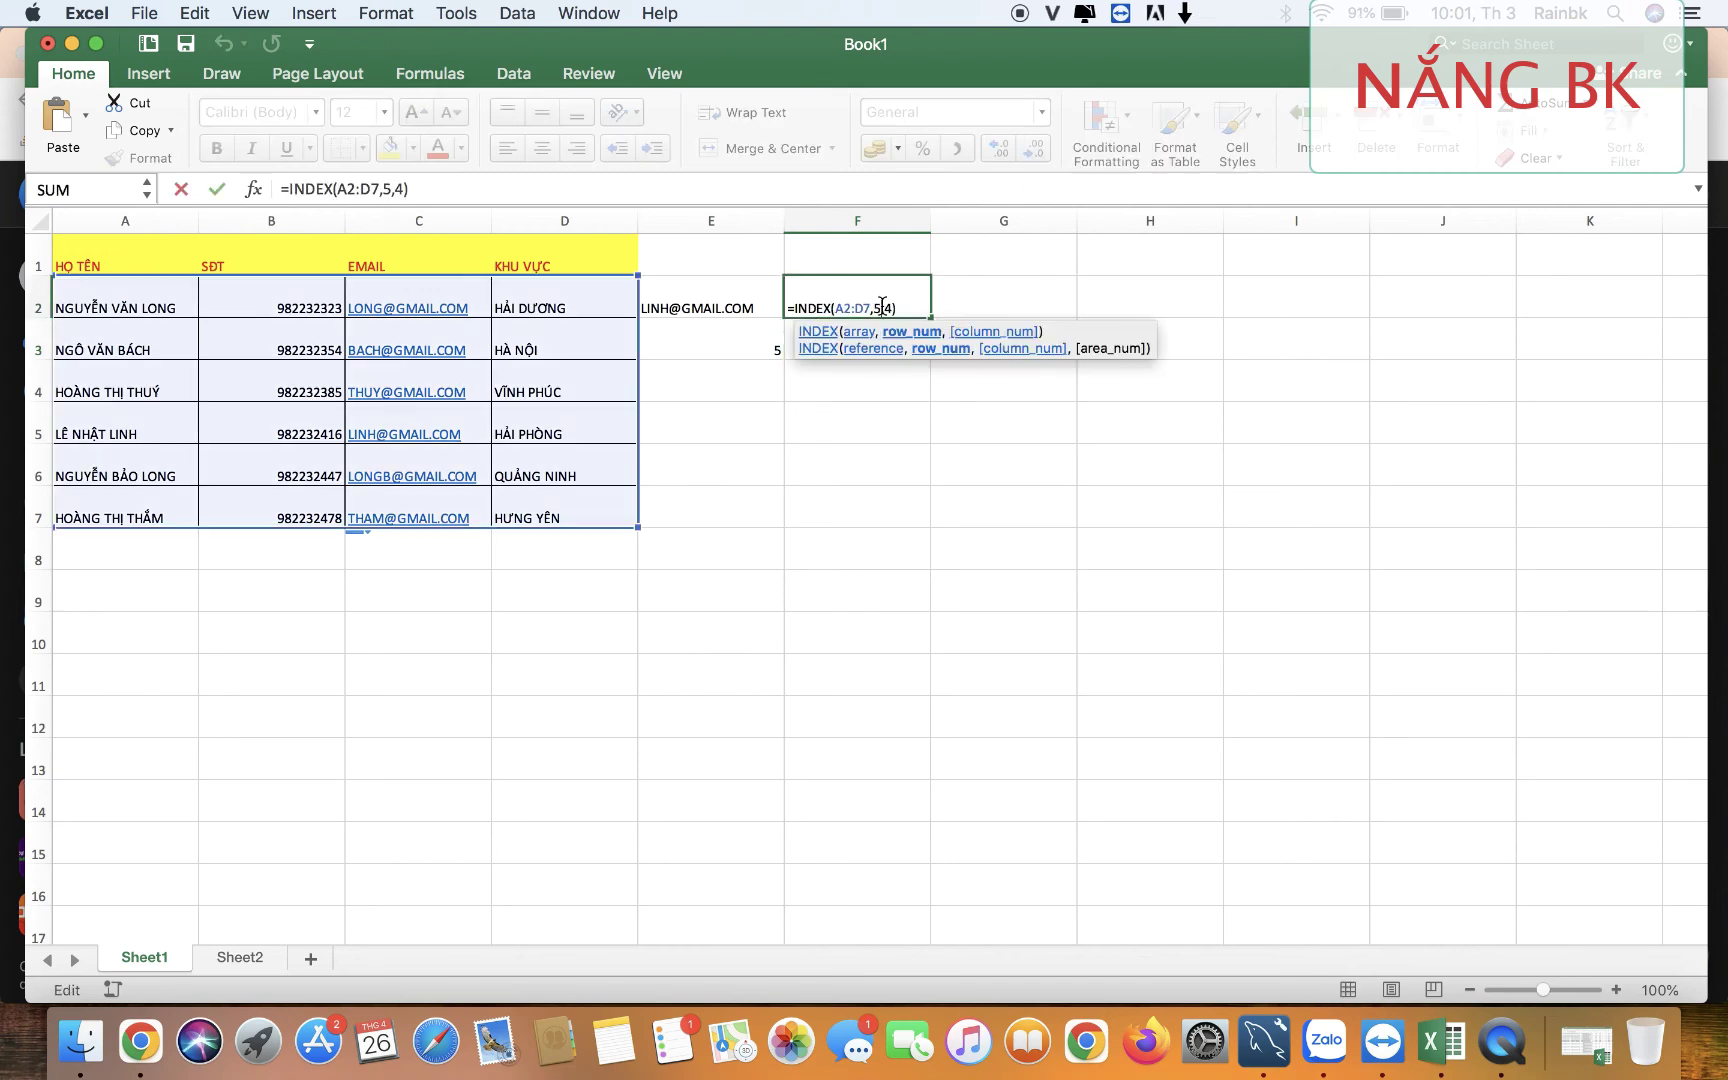
key("BackSpace")
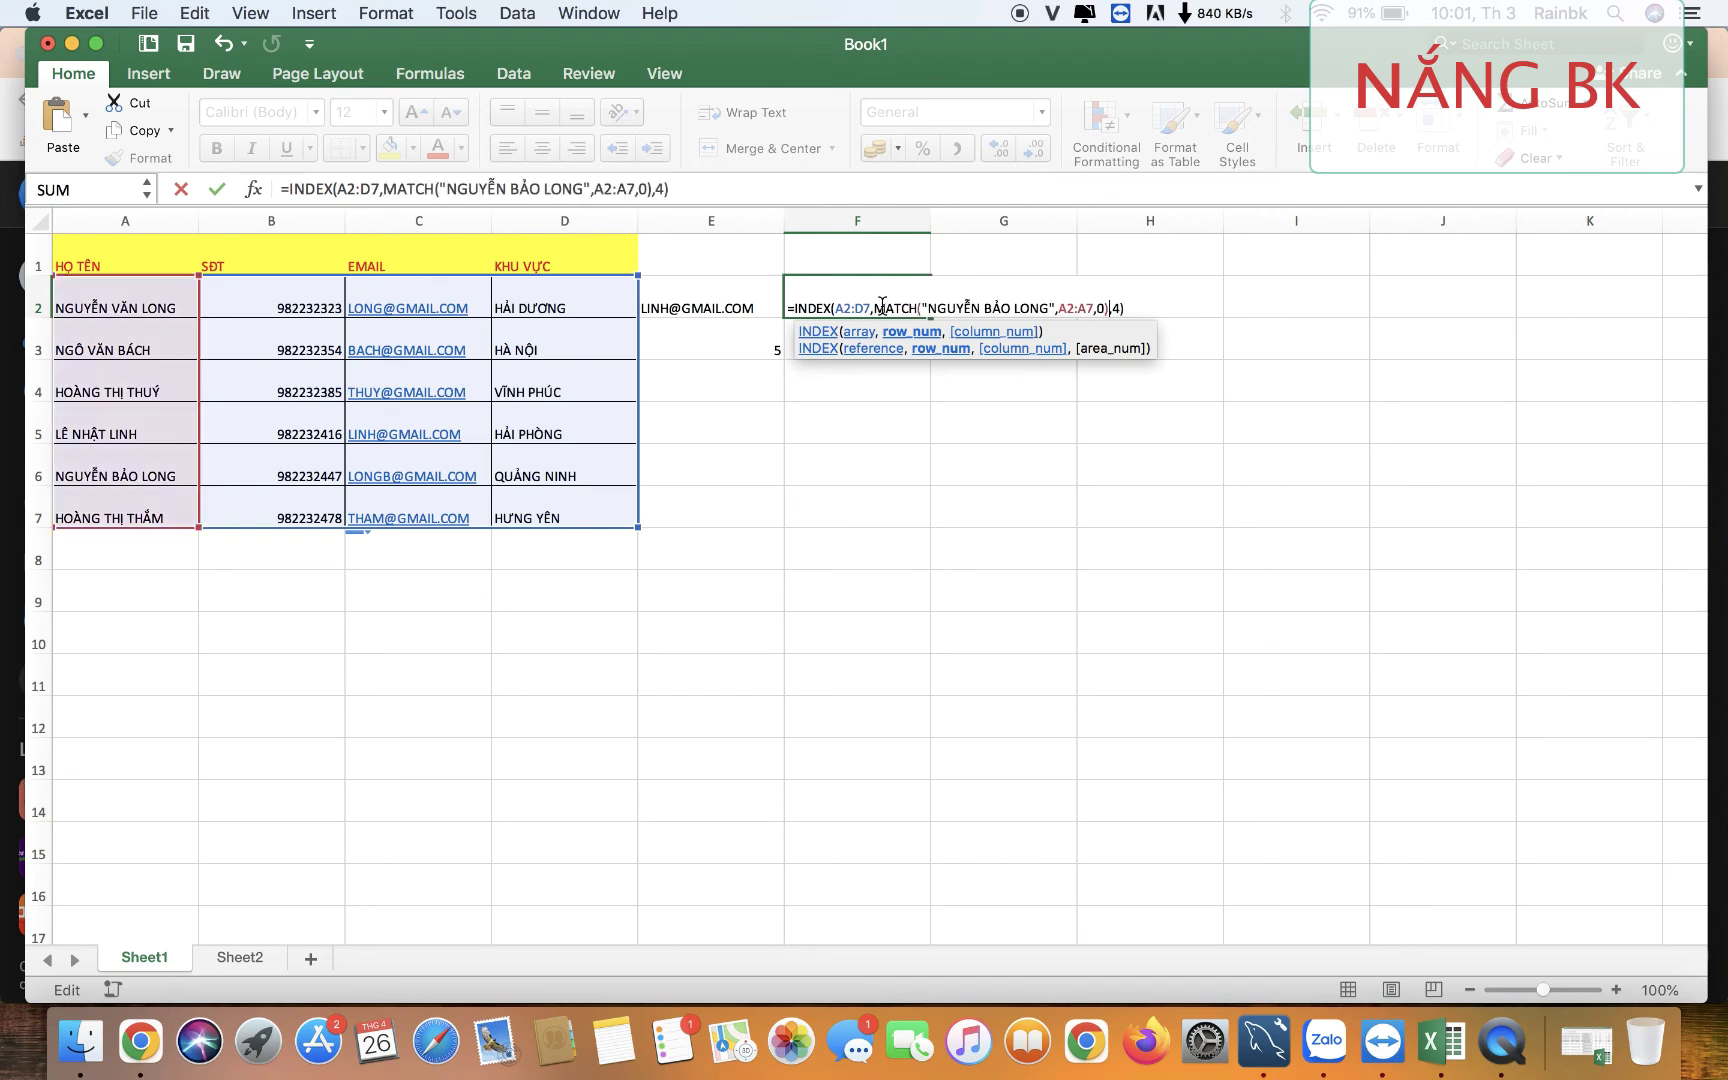
key("Return")
double_click(835, 308)
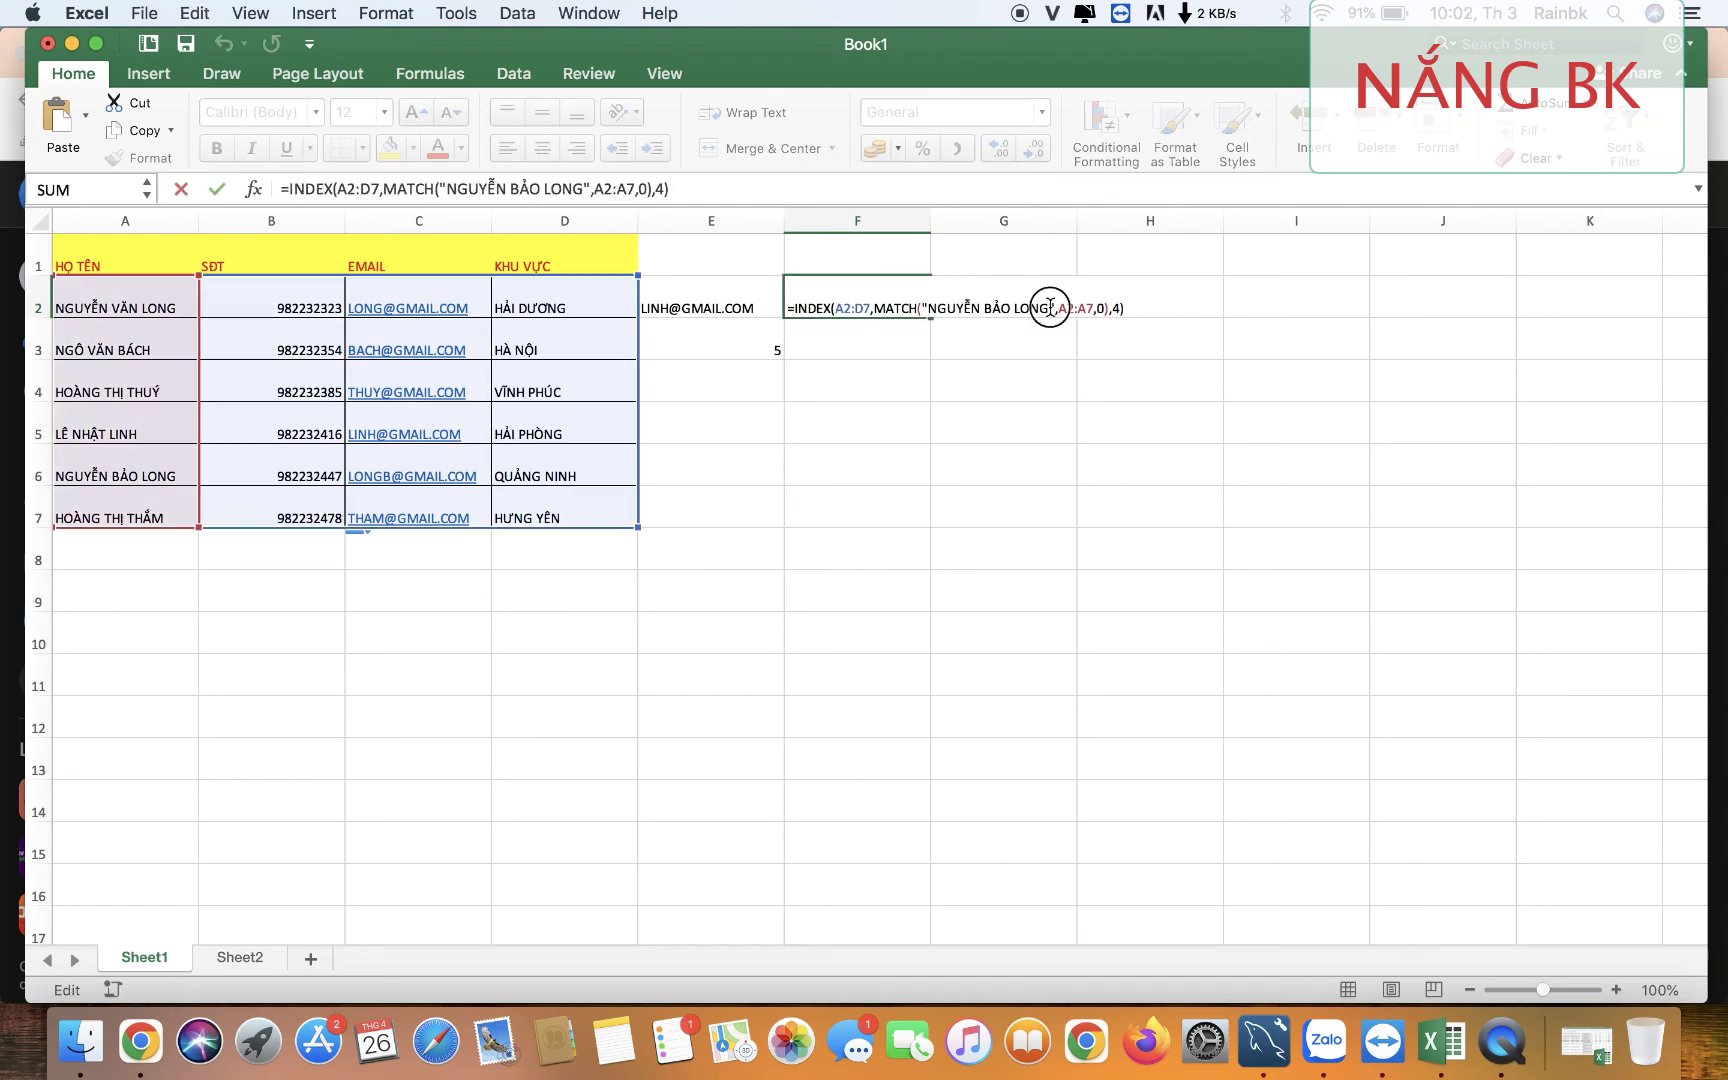
left_click_drag(1050, 308, 928, 308)
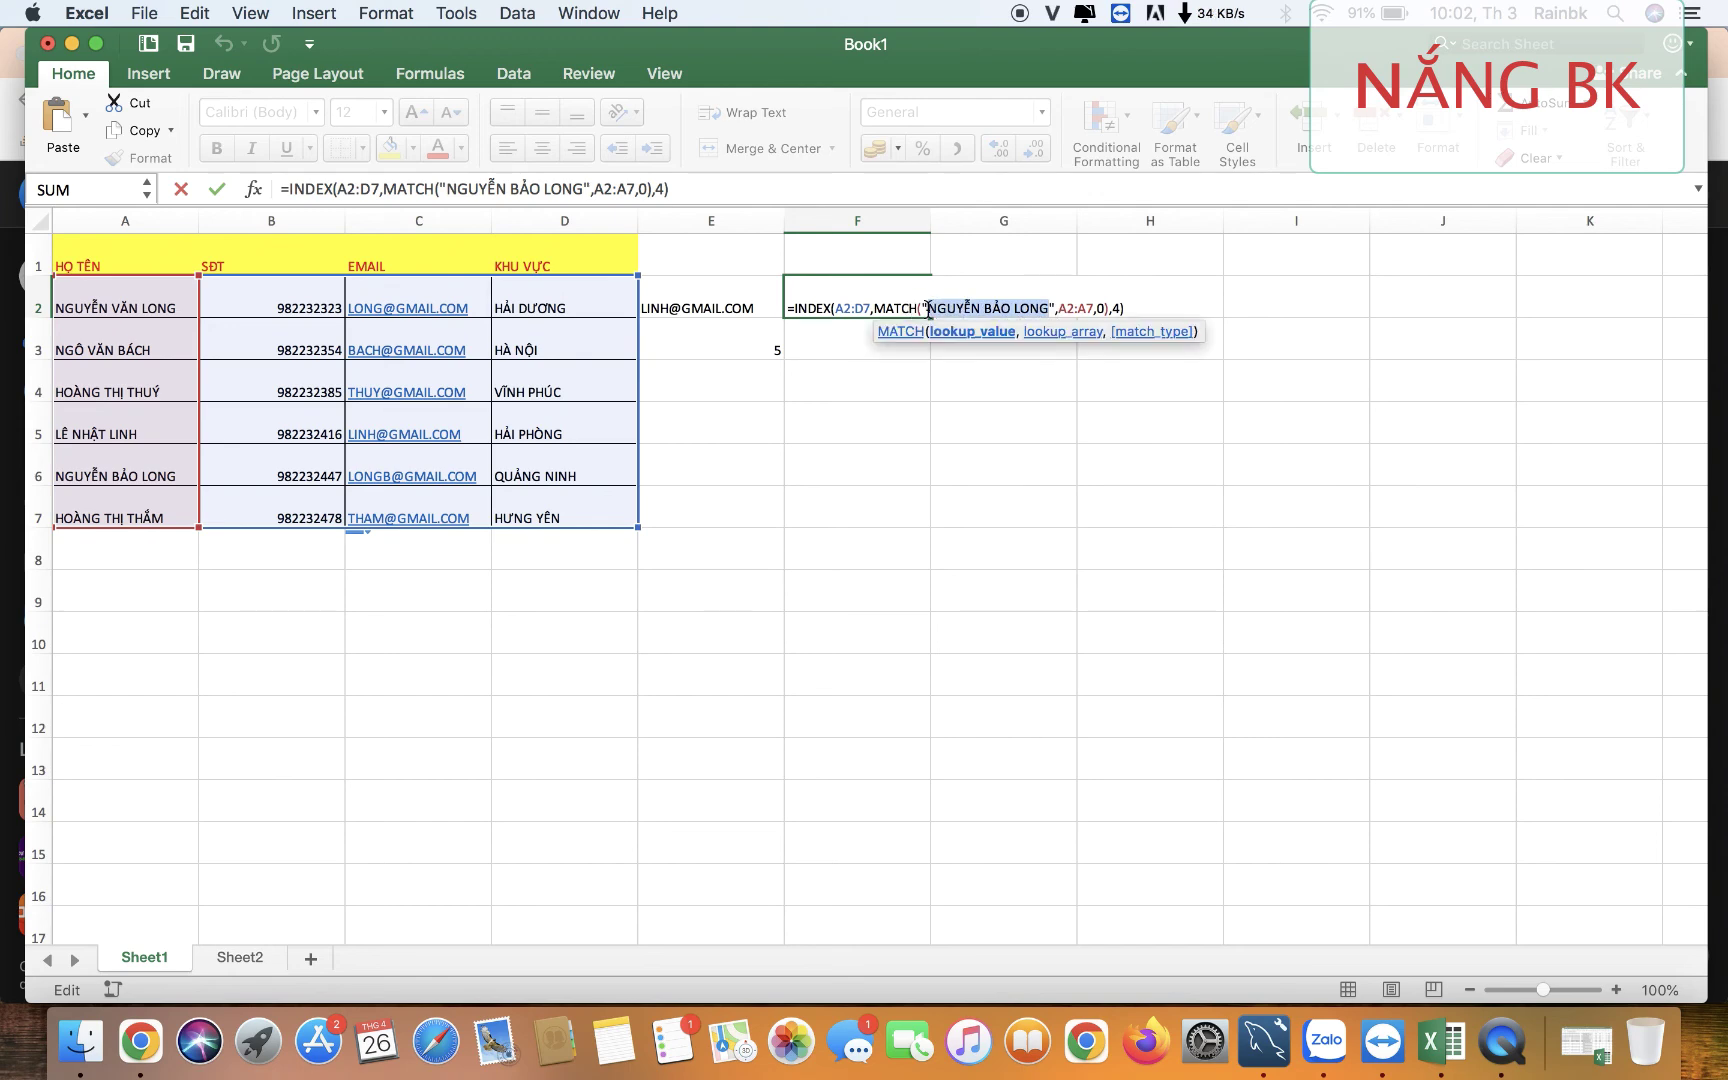
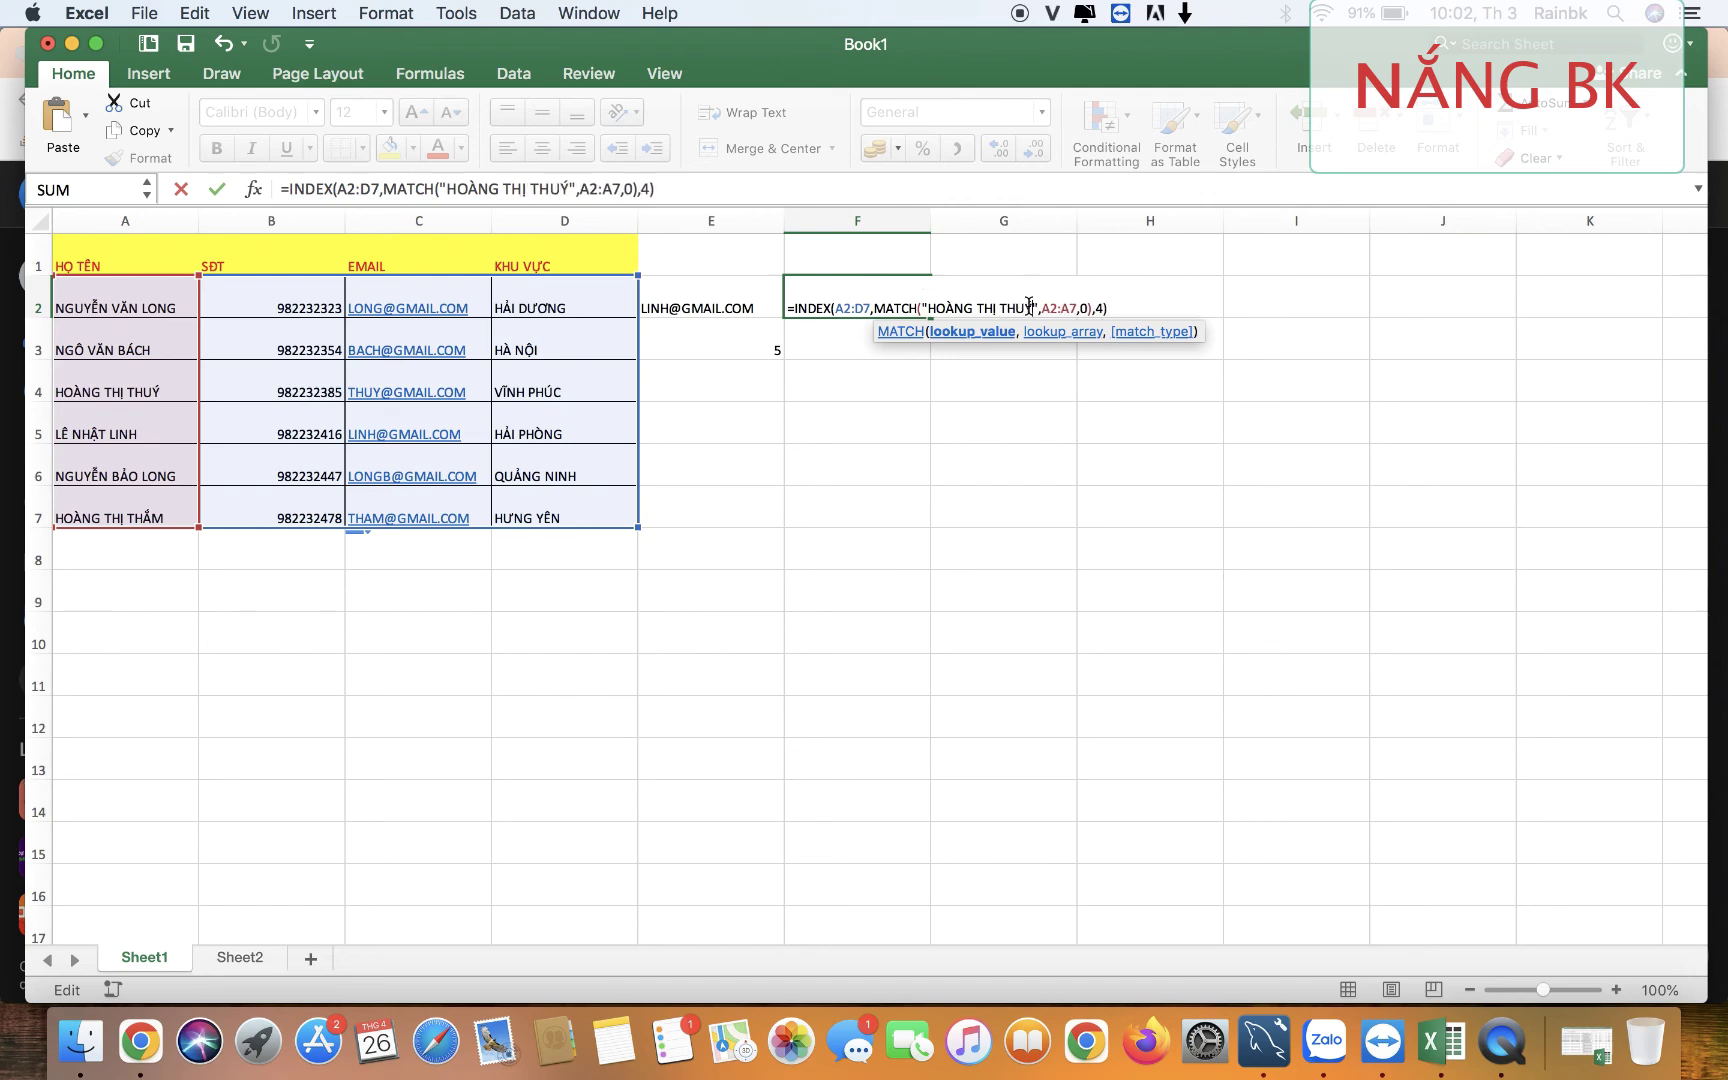
Step: Replace F2's MATCH lookup name with the row 4 contact's name and commit, returning VĨNH PHÚC
left_click_drag(874, 308, 1090, 311)
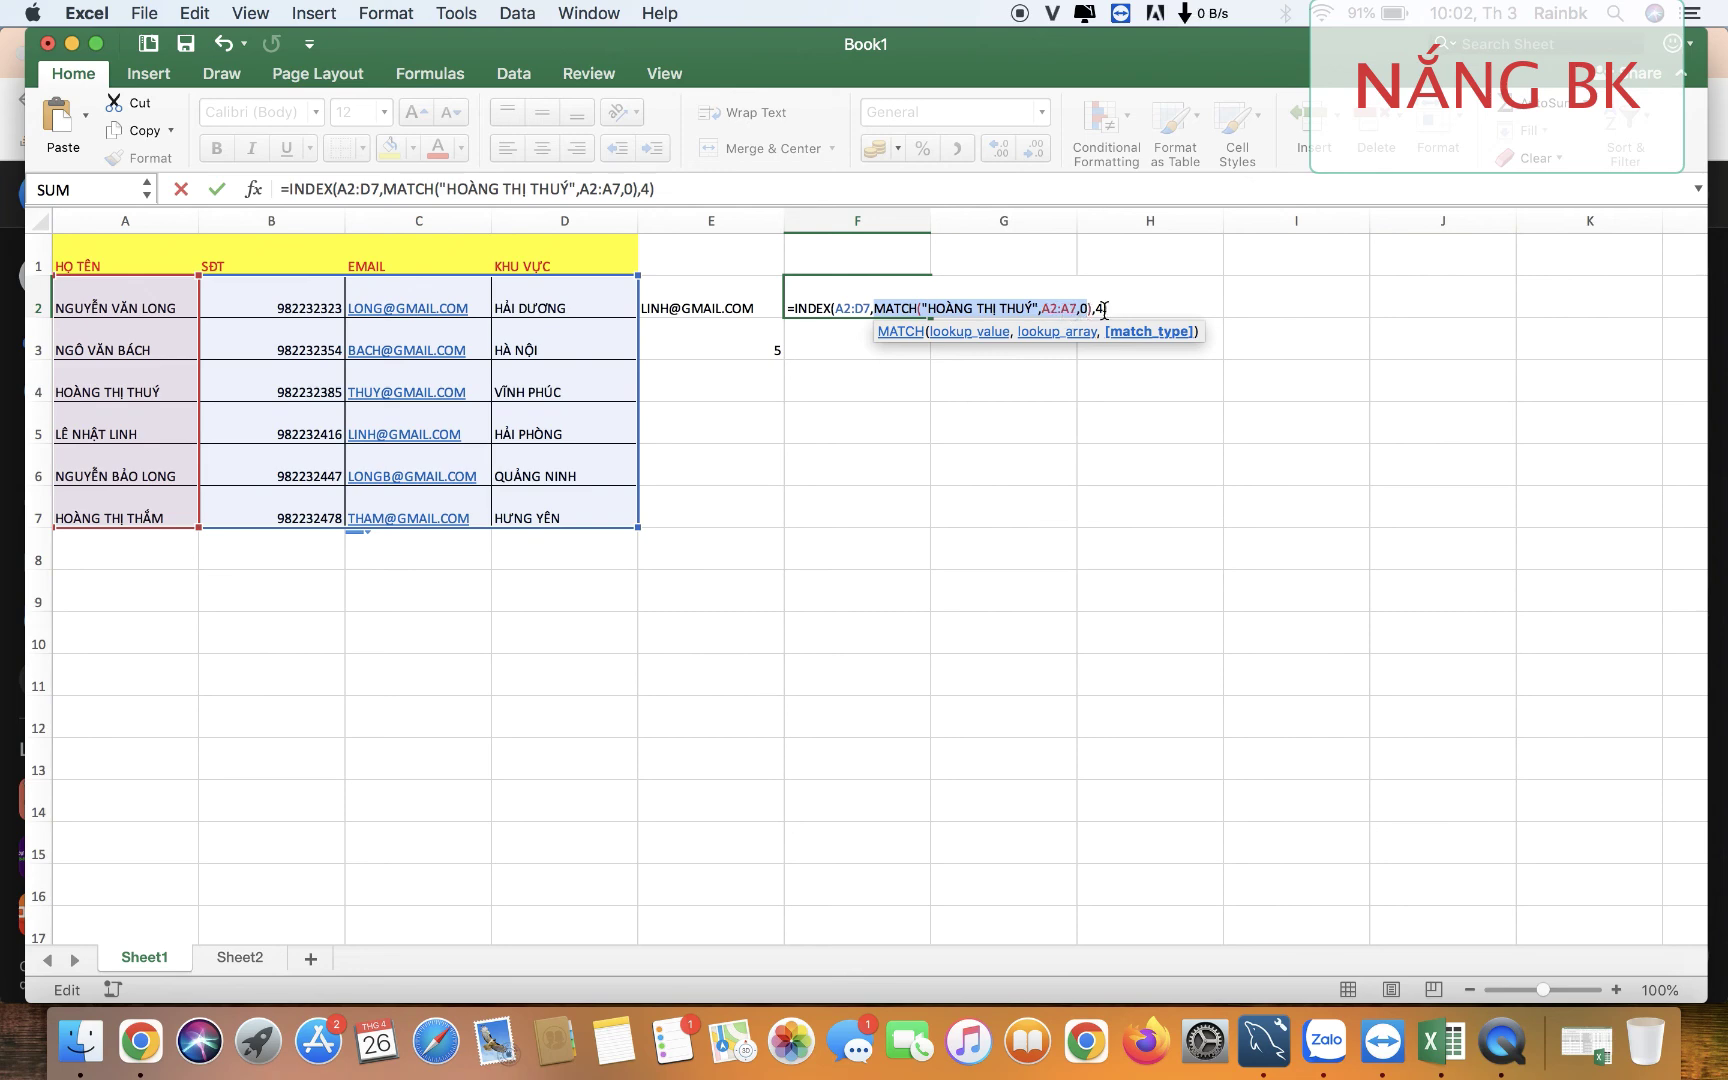
type(")")
key("Return")
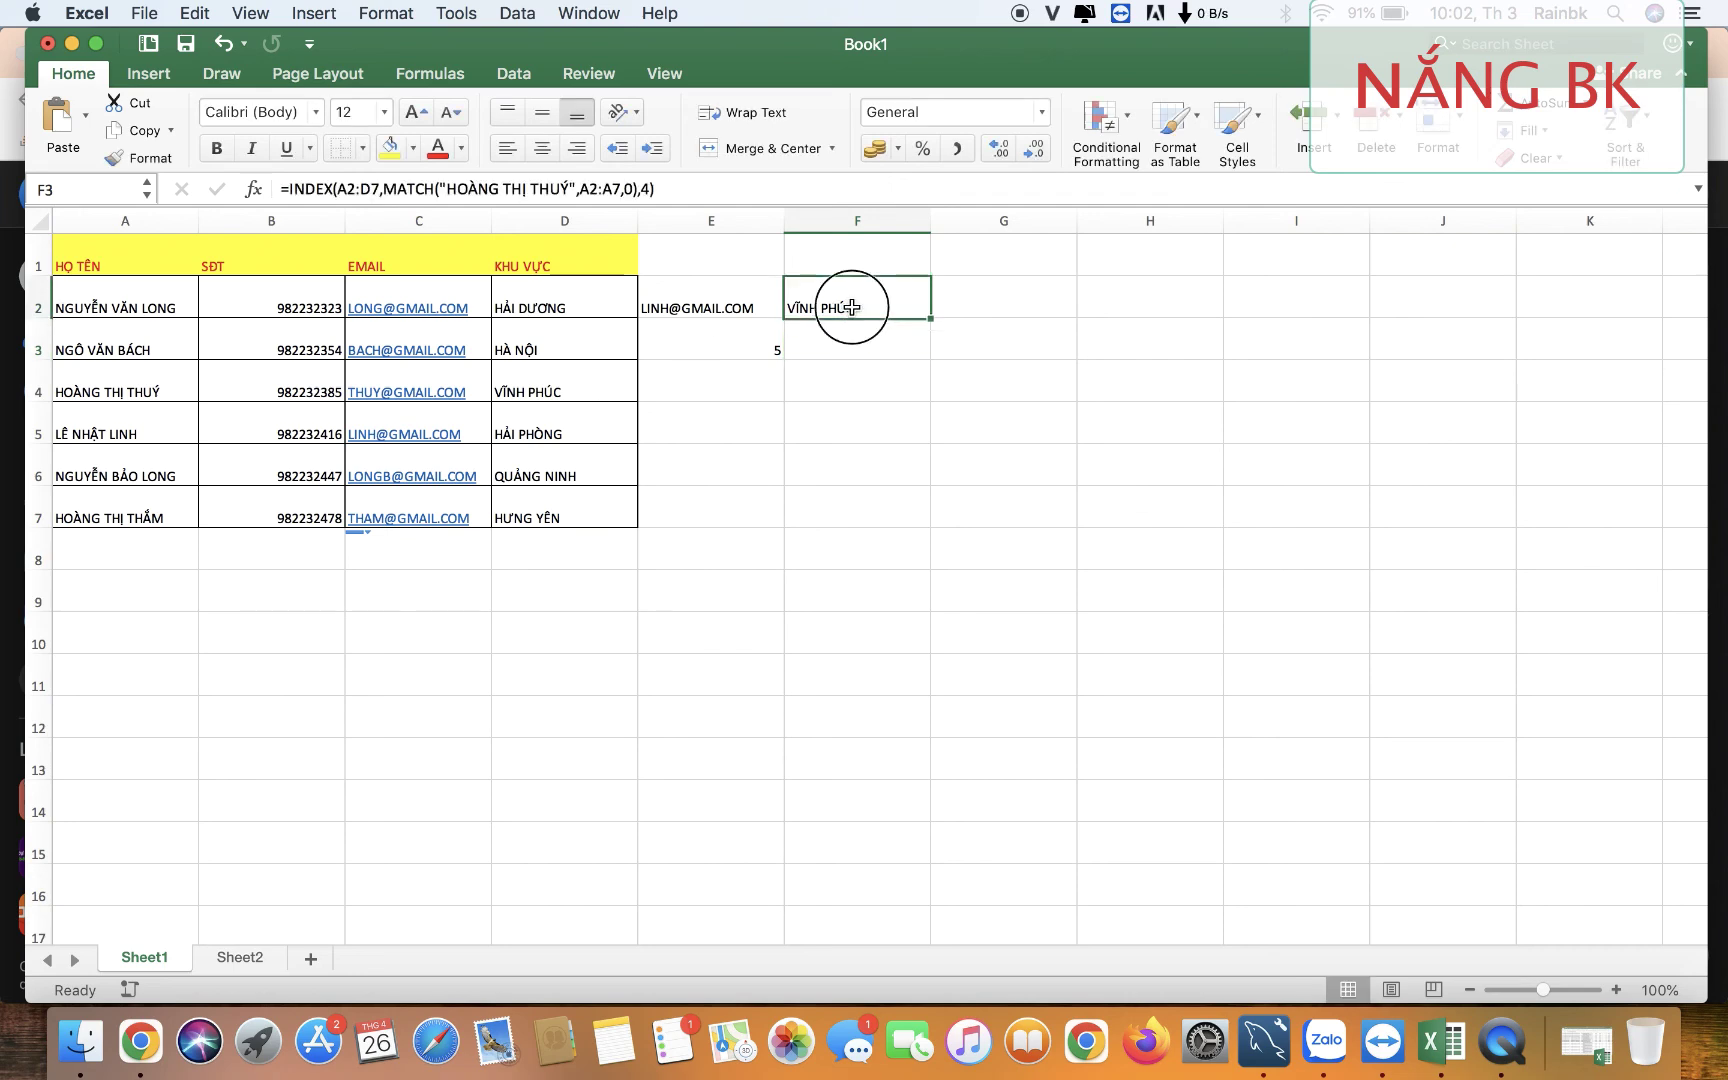
Step: Change the INDEX column argument in F2 from 4 to 3 to return the person's email
double_click(851, 308)
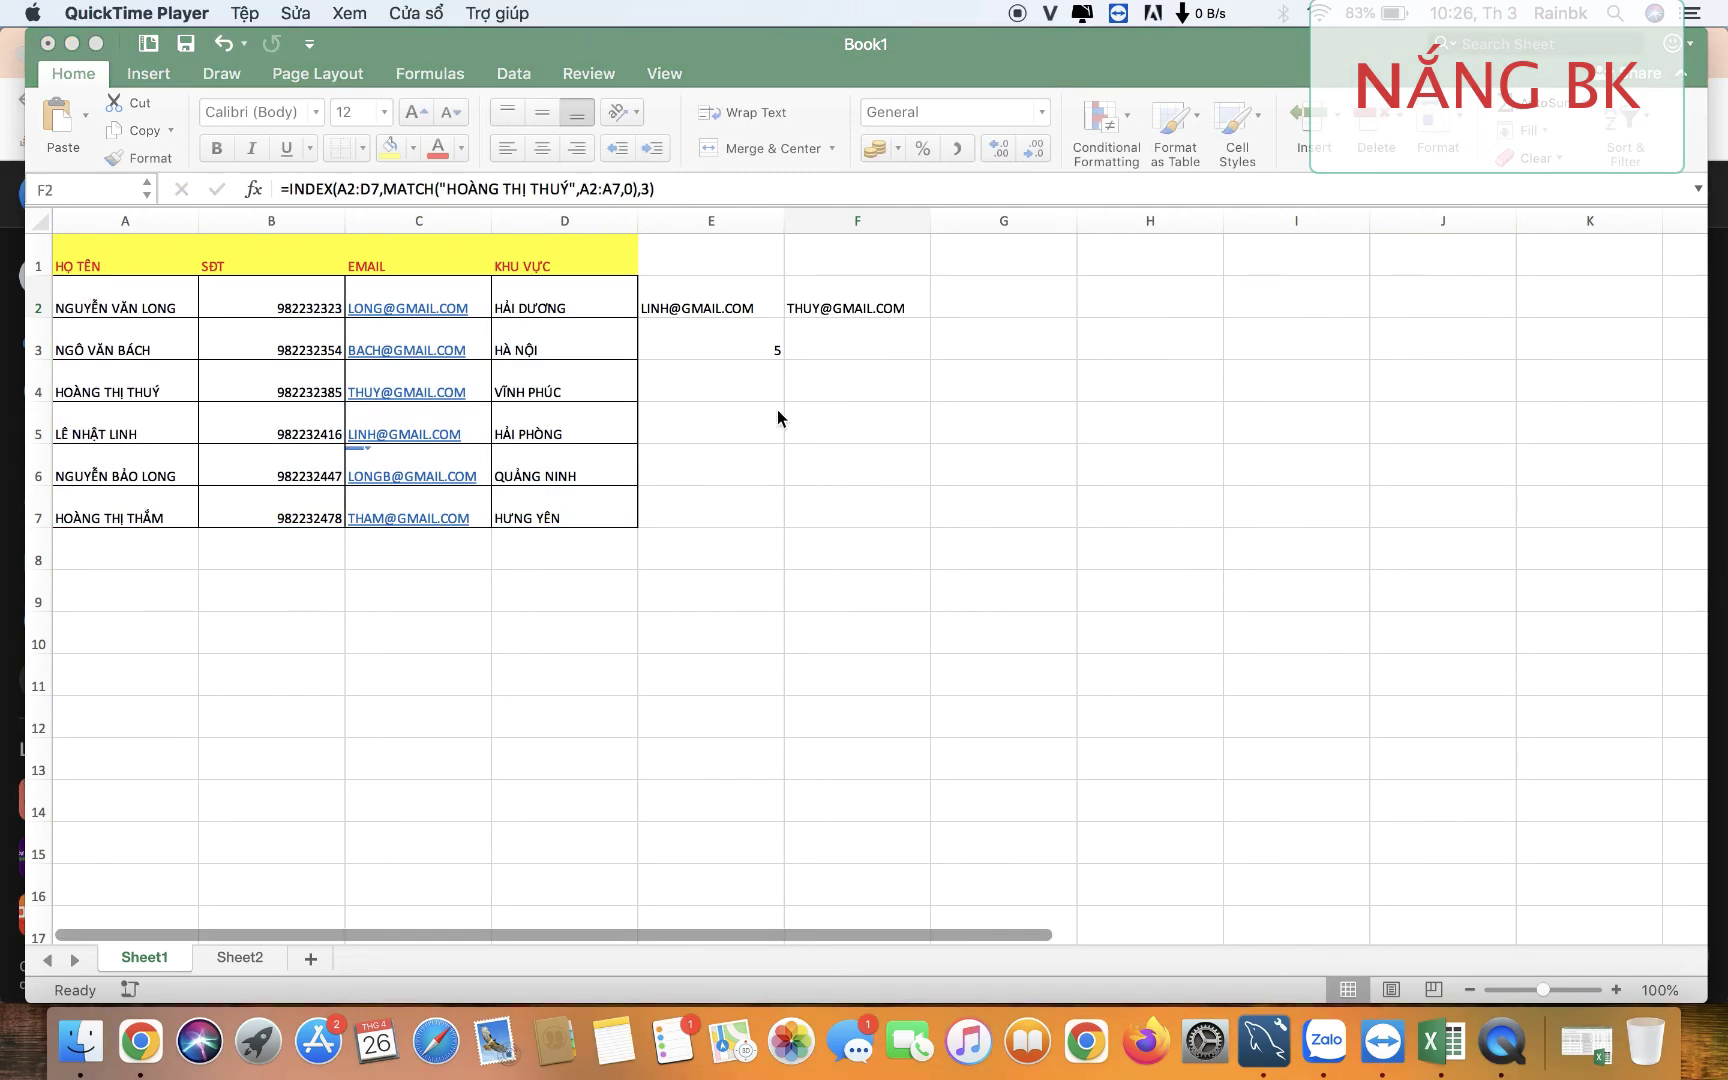
left_click(849, 306)
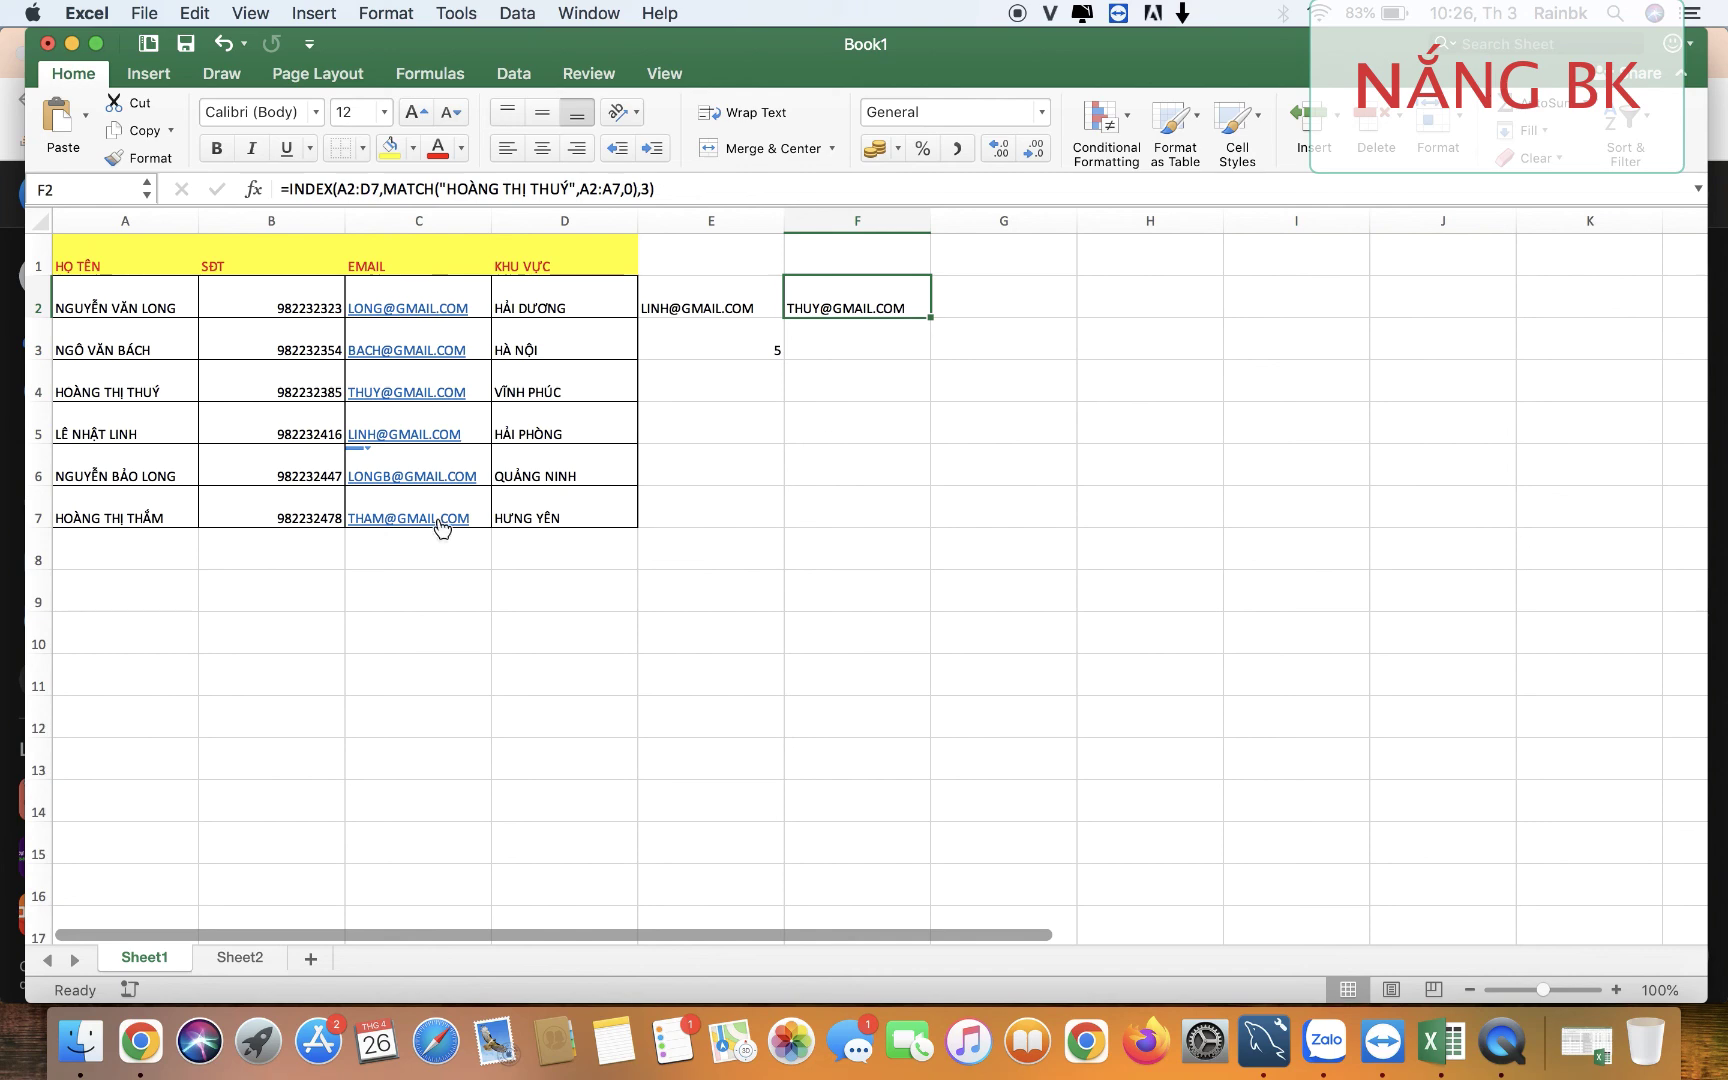
Step: Replace the quoted name in F2's MATCH with the contact's email address
double_click(858, 311)
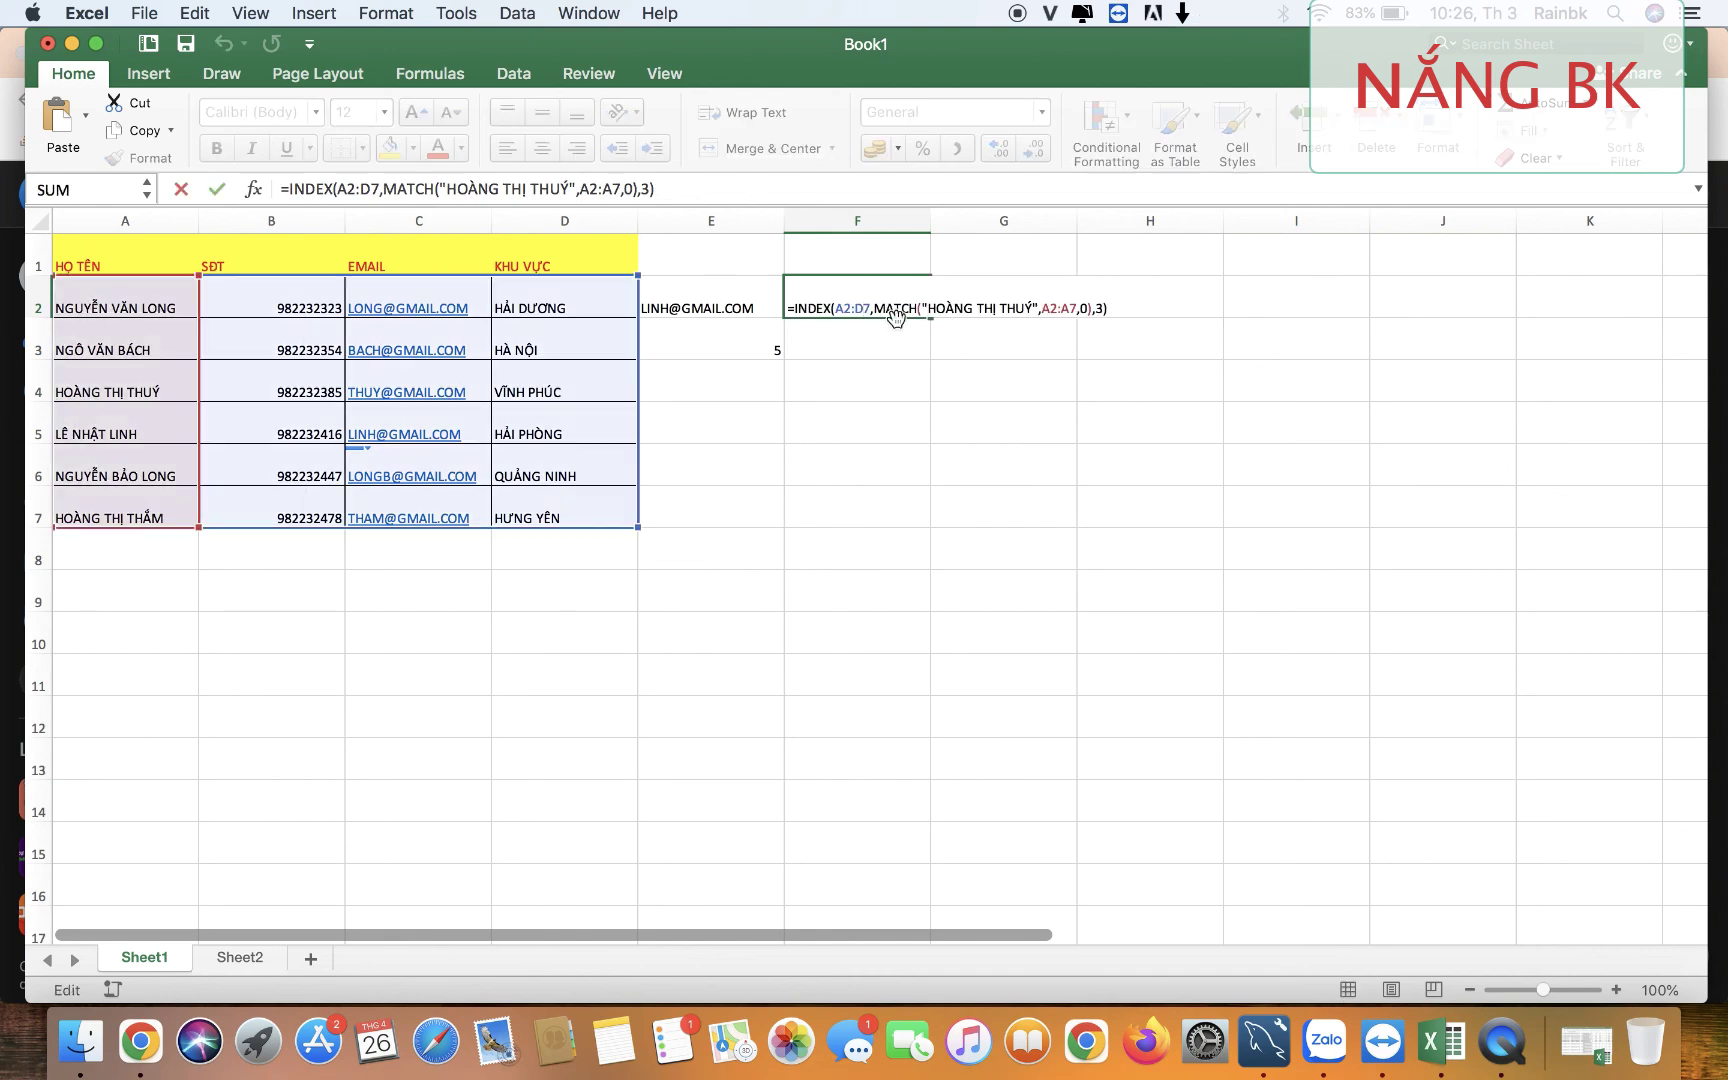
left_click(964, 304)
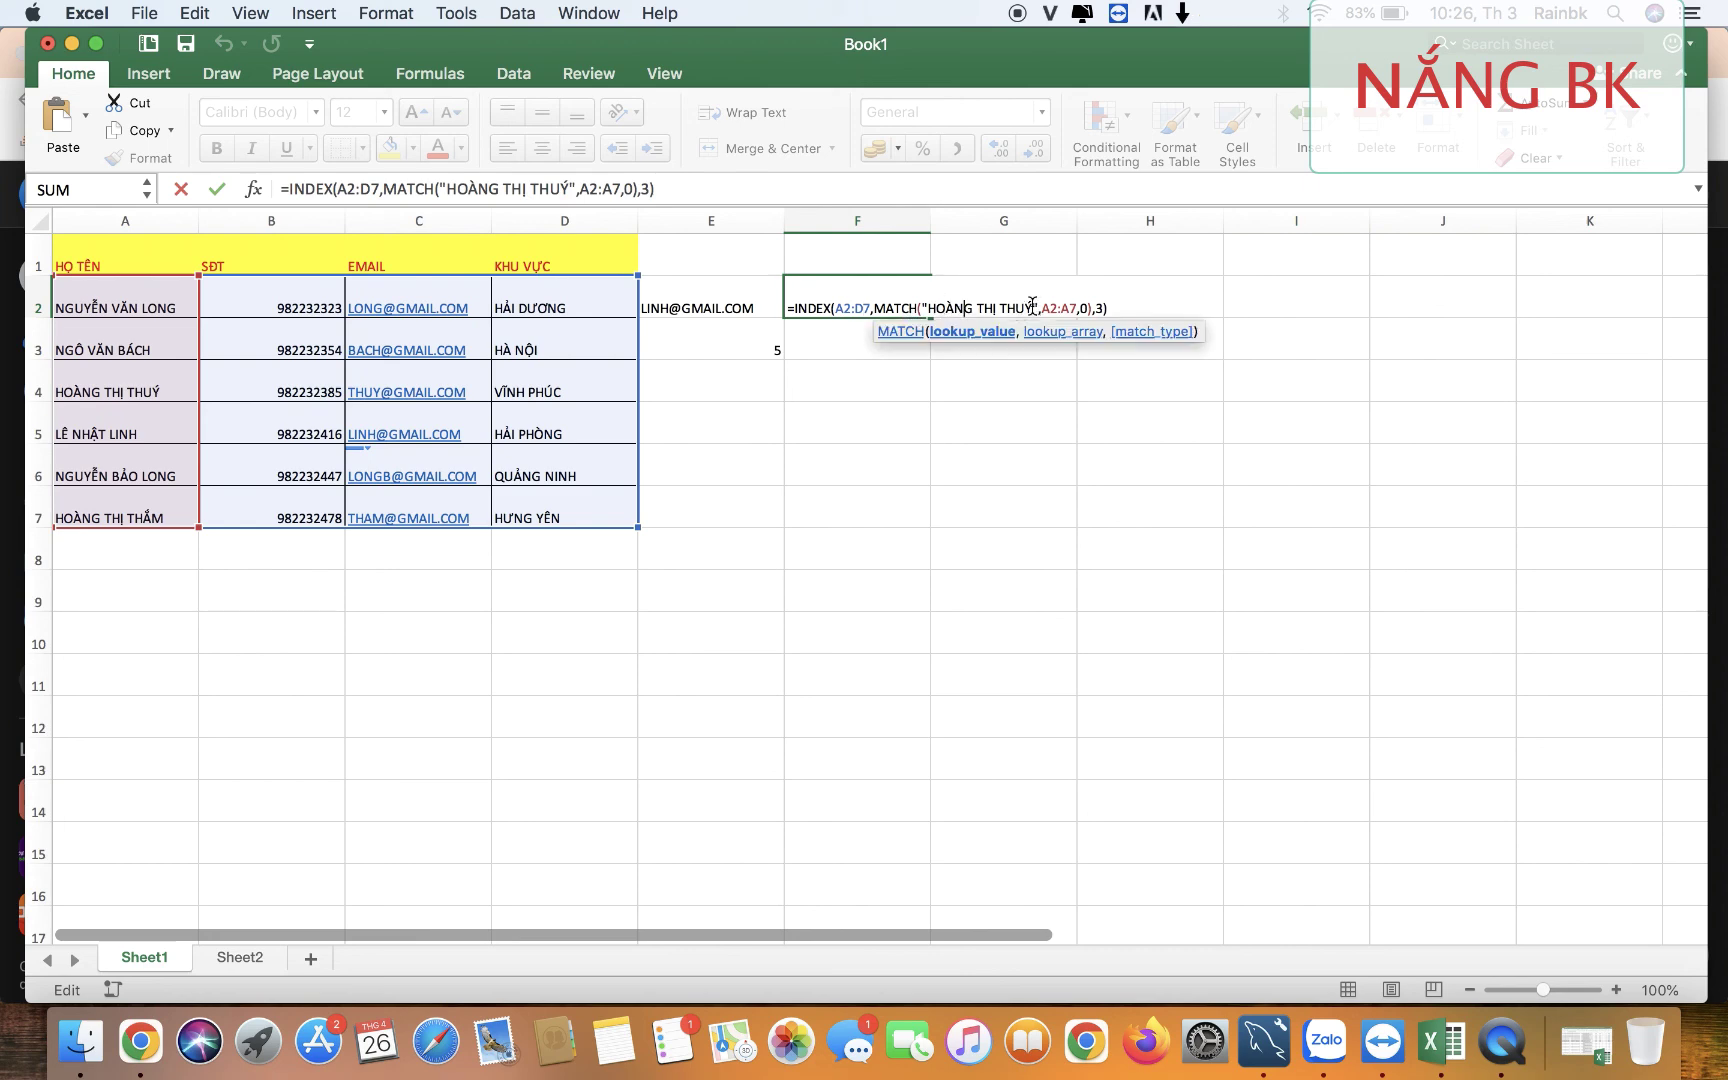
left_click_drag(1032, 304, 930, 309)
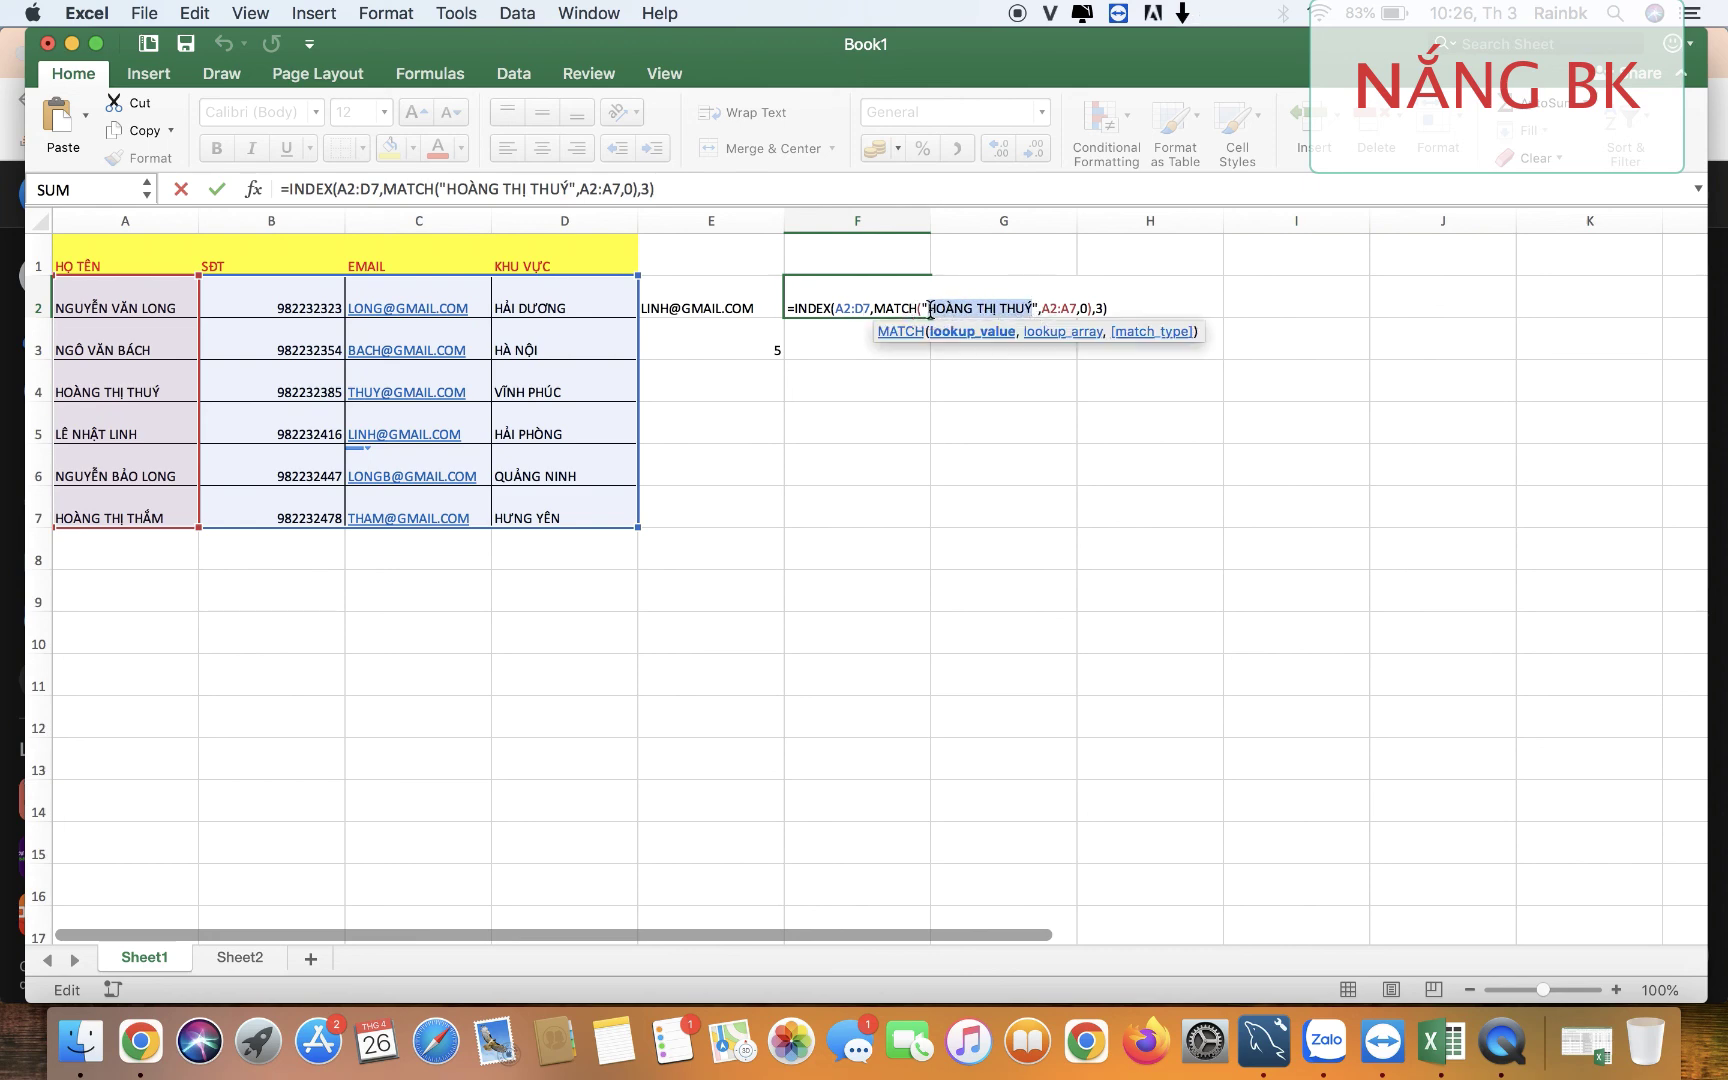
key("BackSpace")
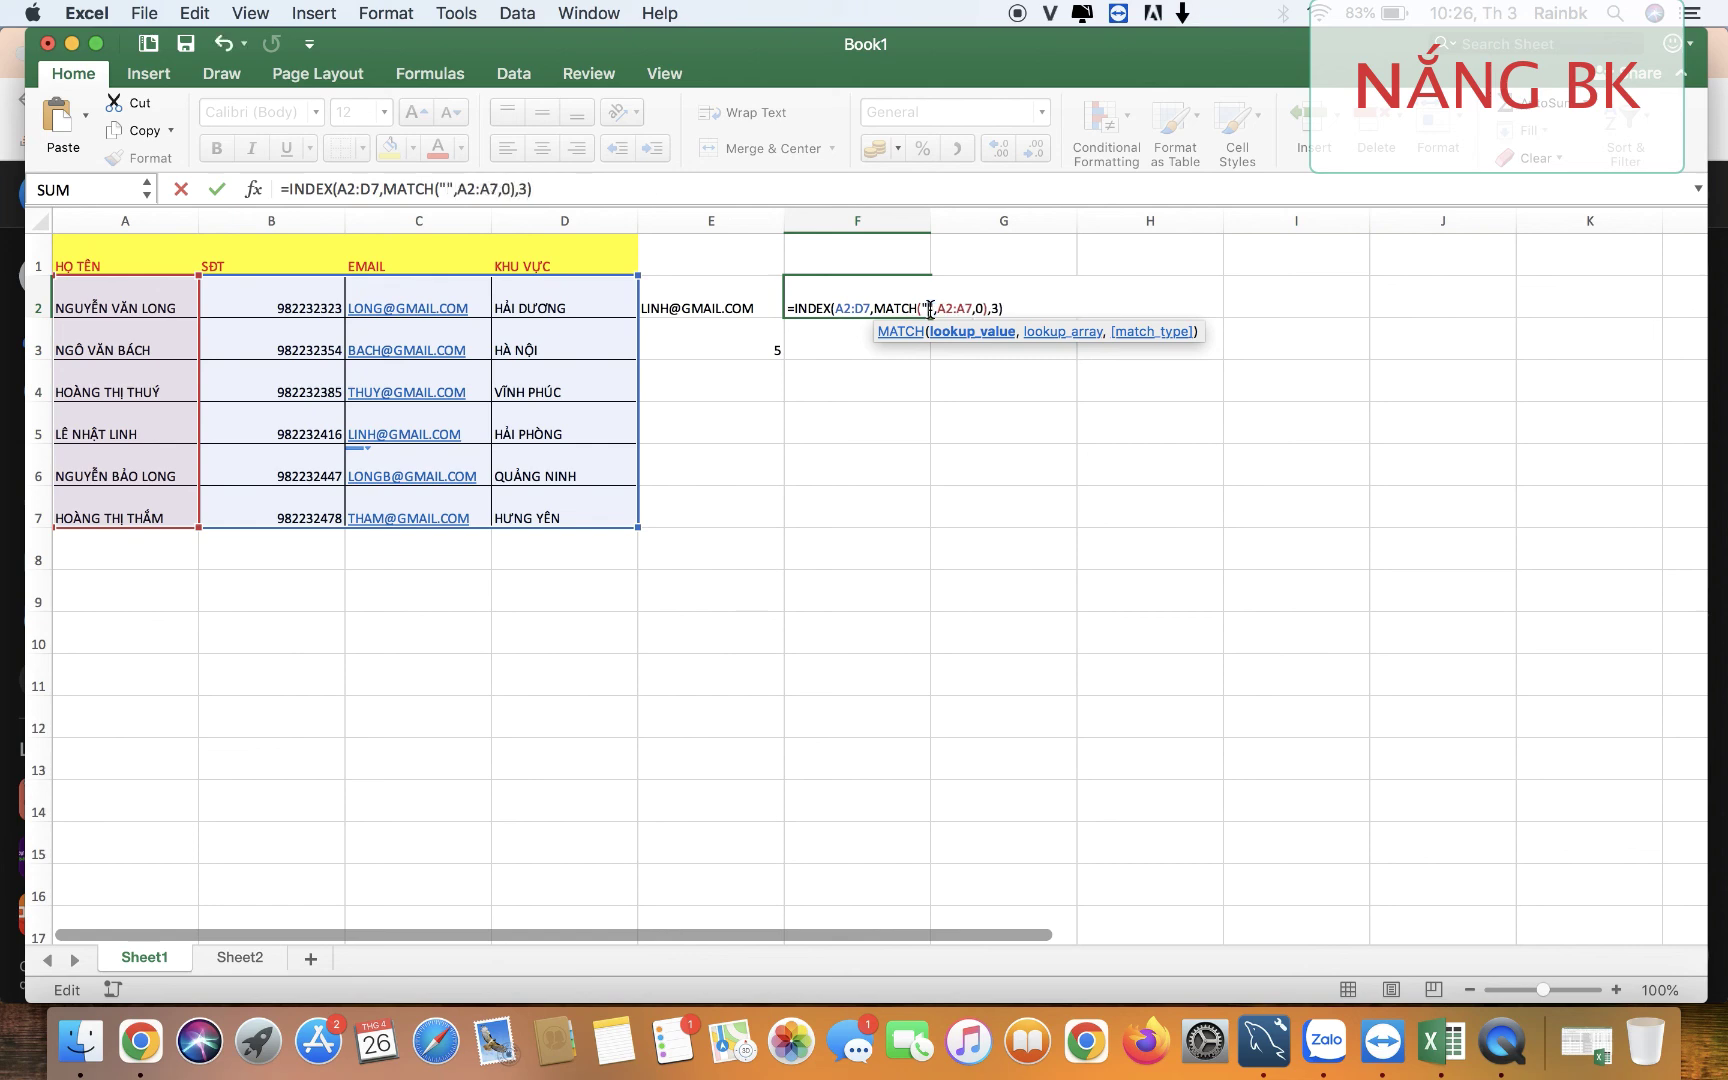
type("thuy")
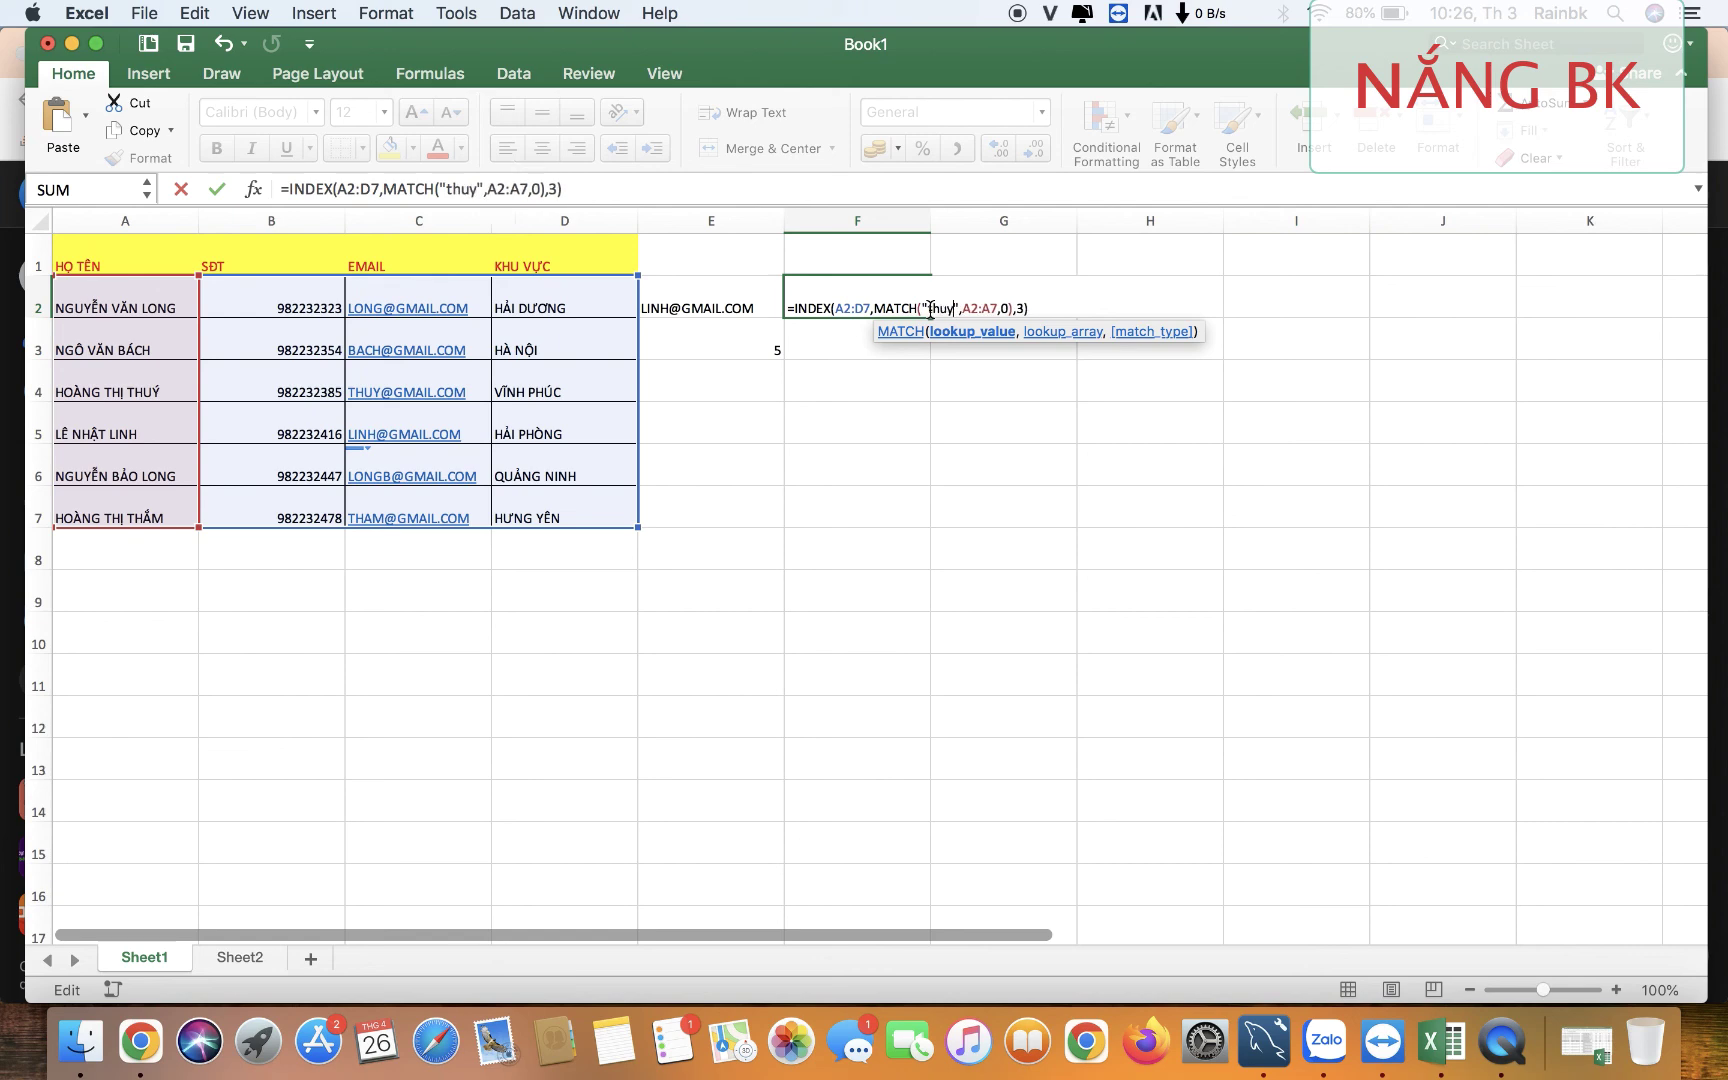
key("BackSpace")
key("BackSpace")
key("BackSpace")
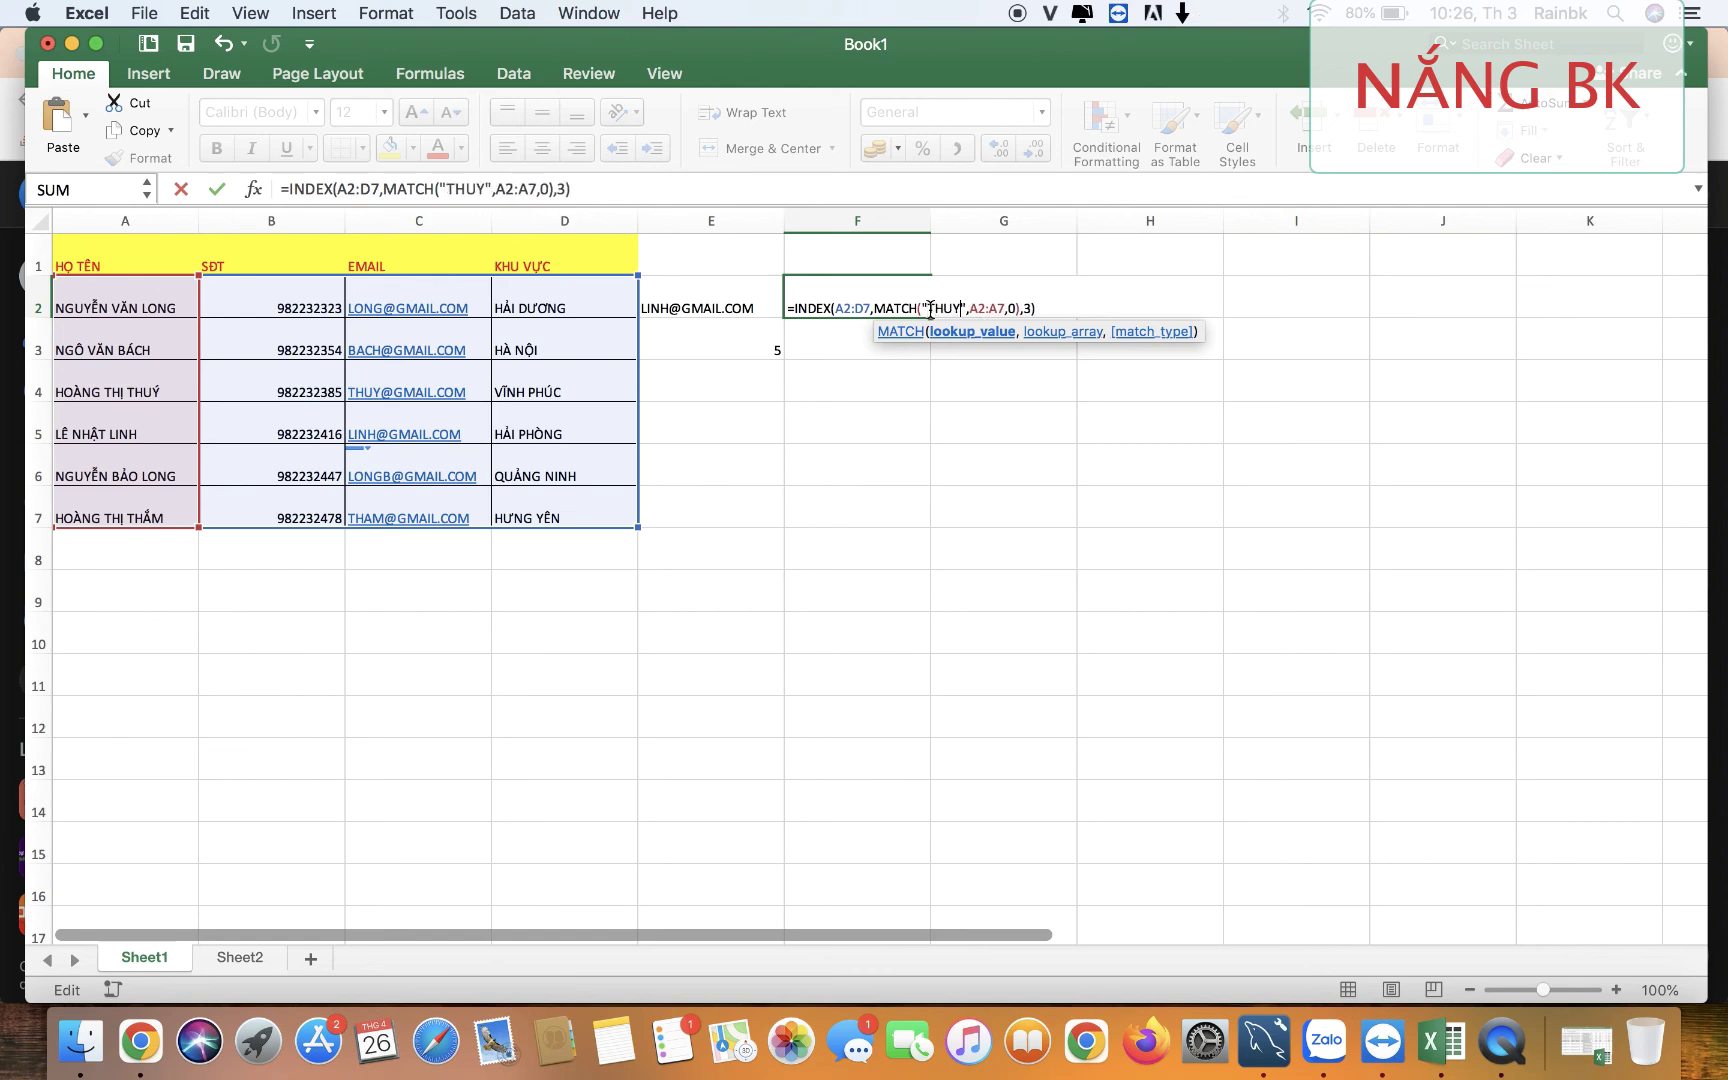
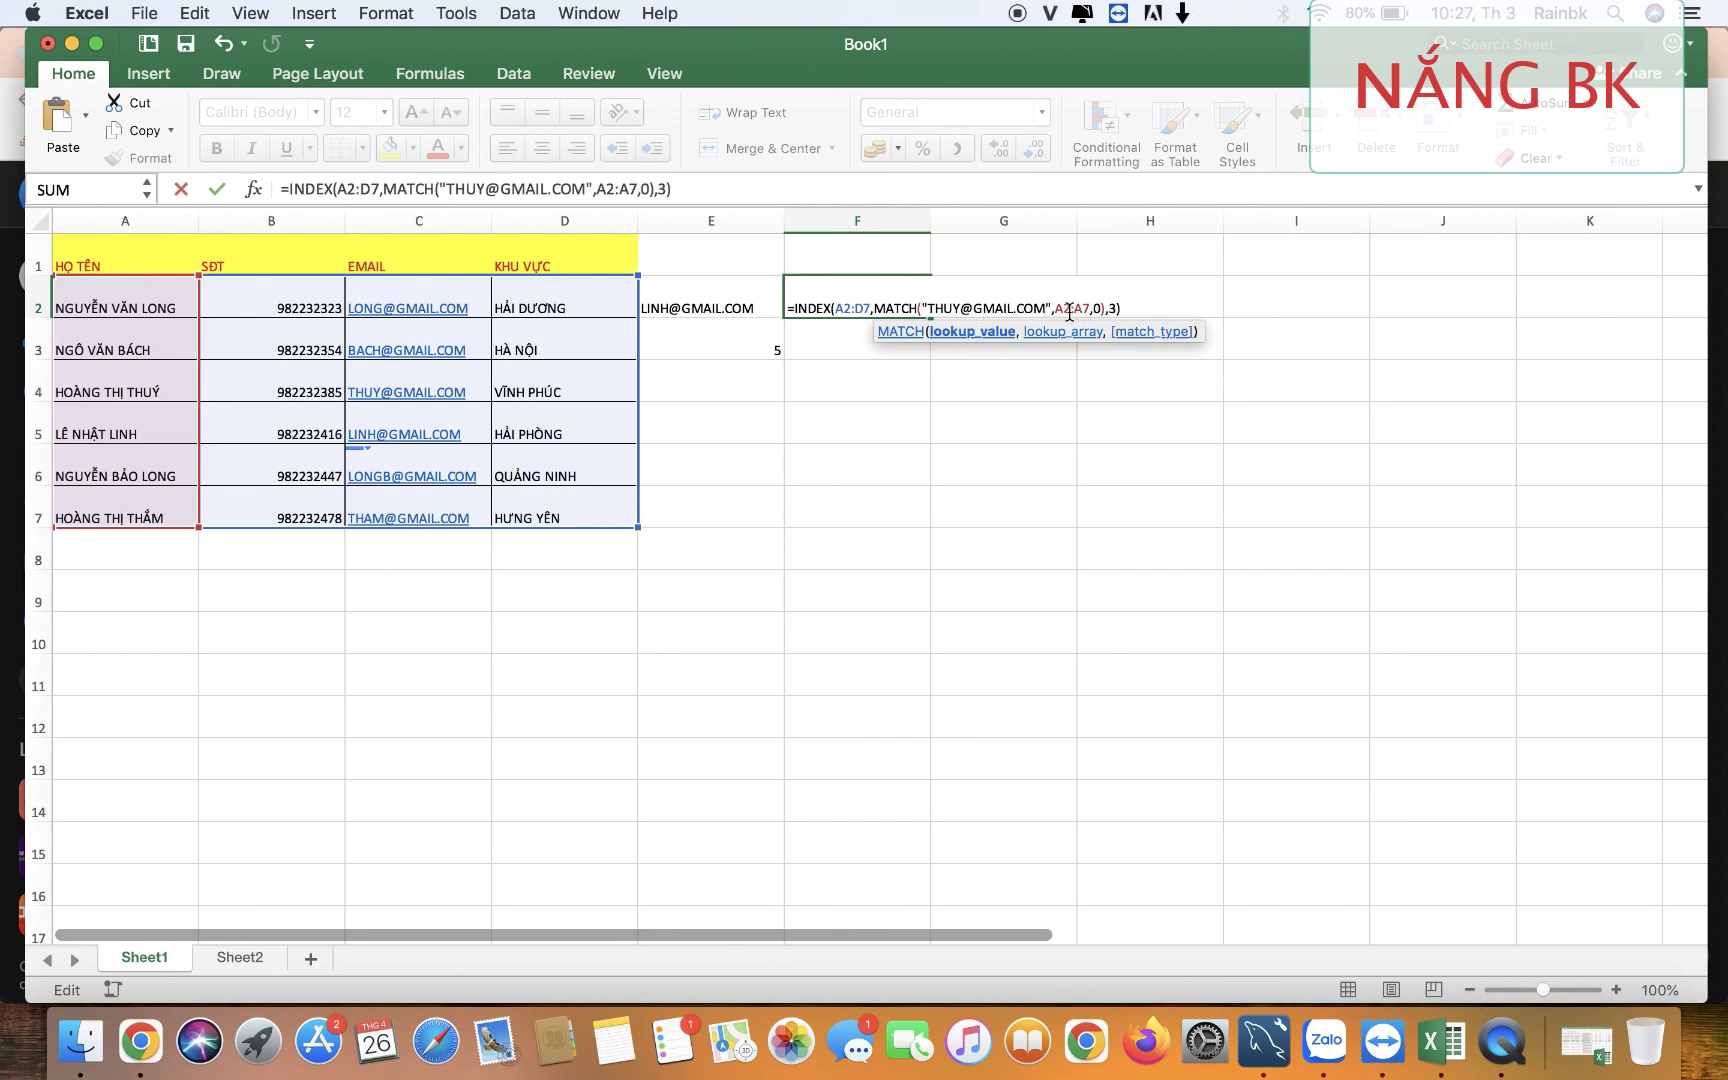
Step: Change the MATCH lookup range from A2:A7 to C2:C7
left_click(1062, 308)
key("BackSpace")
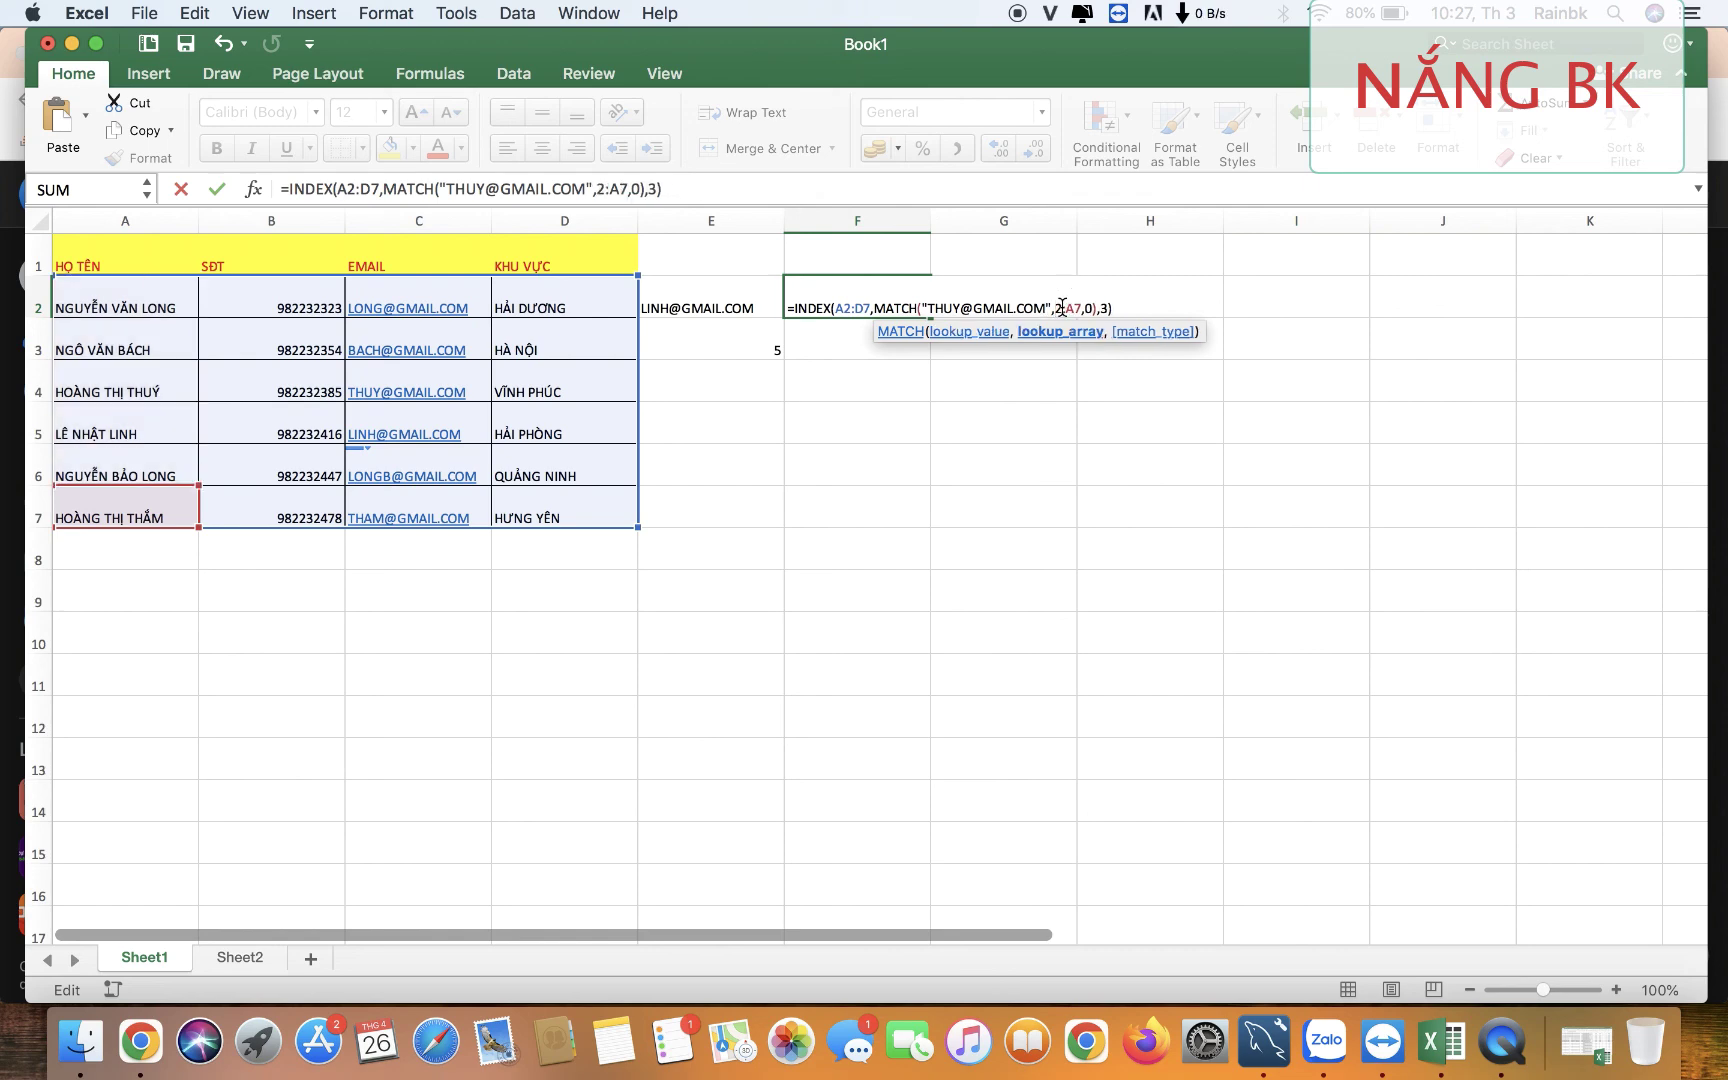
type("C")
key("BackSpace")
type("C")
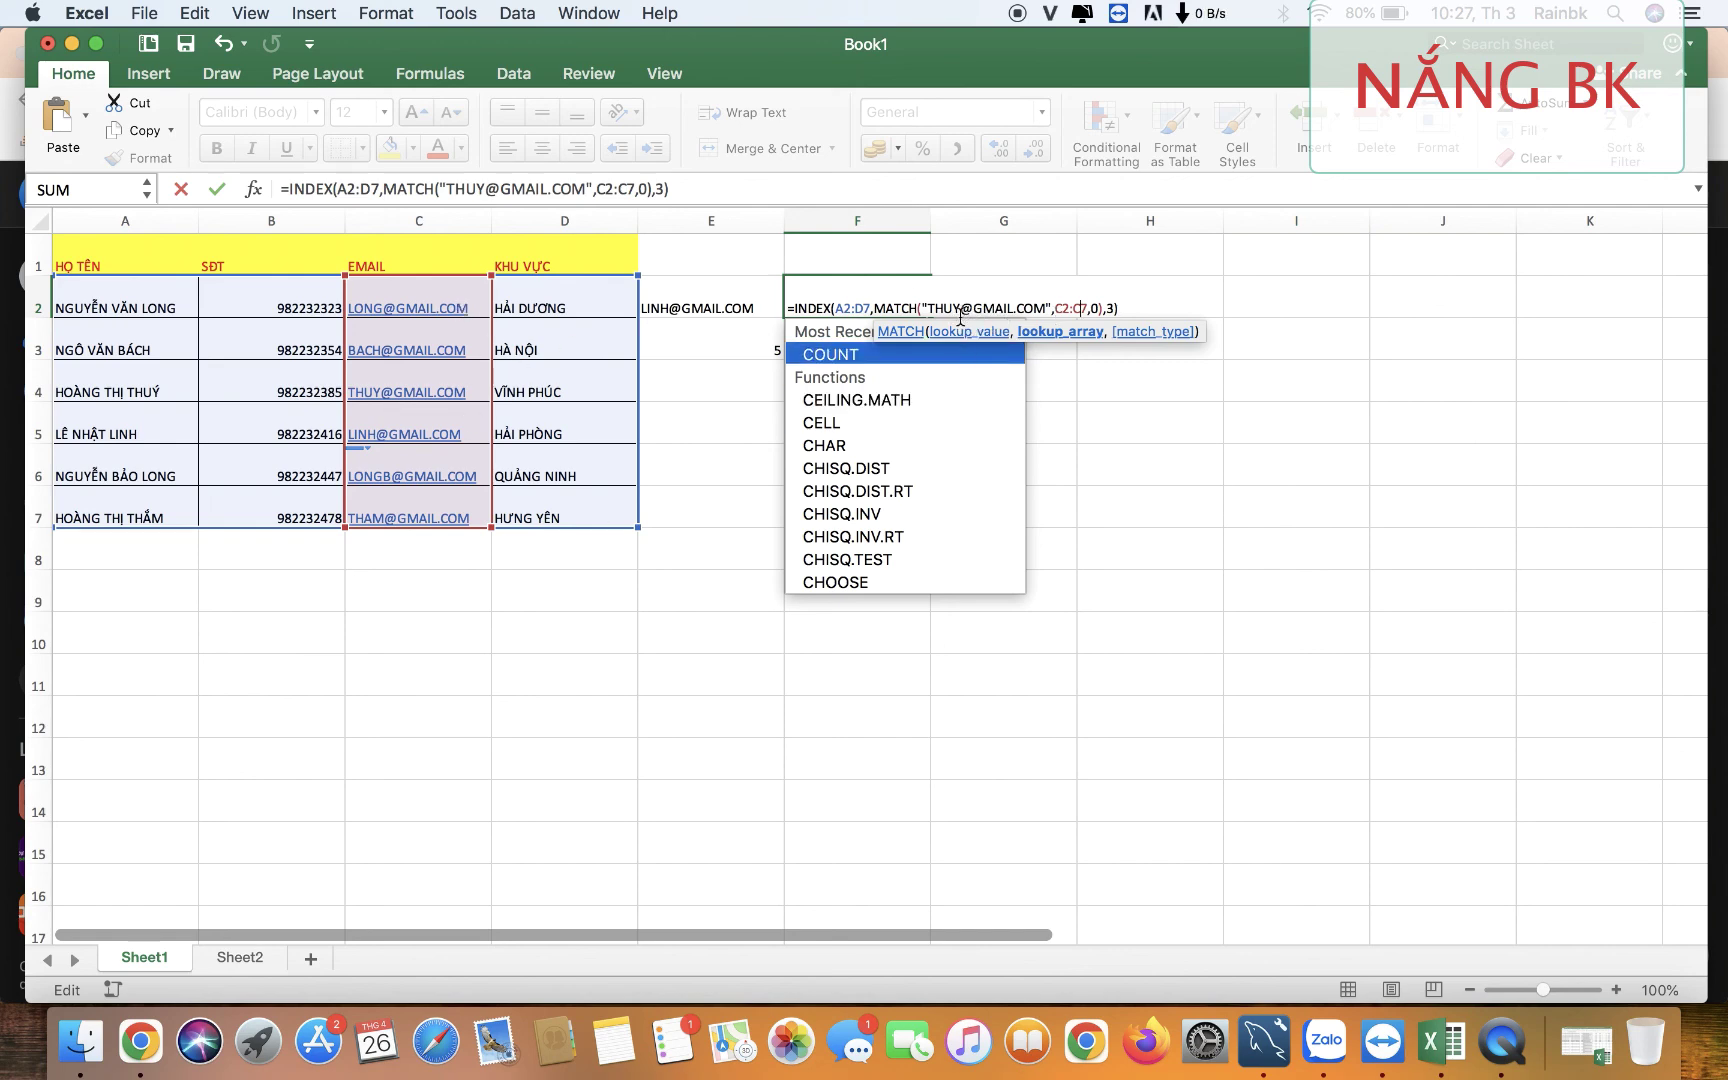
Step: Set F2's INDEX column argument to 2 and enter the formula to show the phone number
left_click(962, 309)
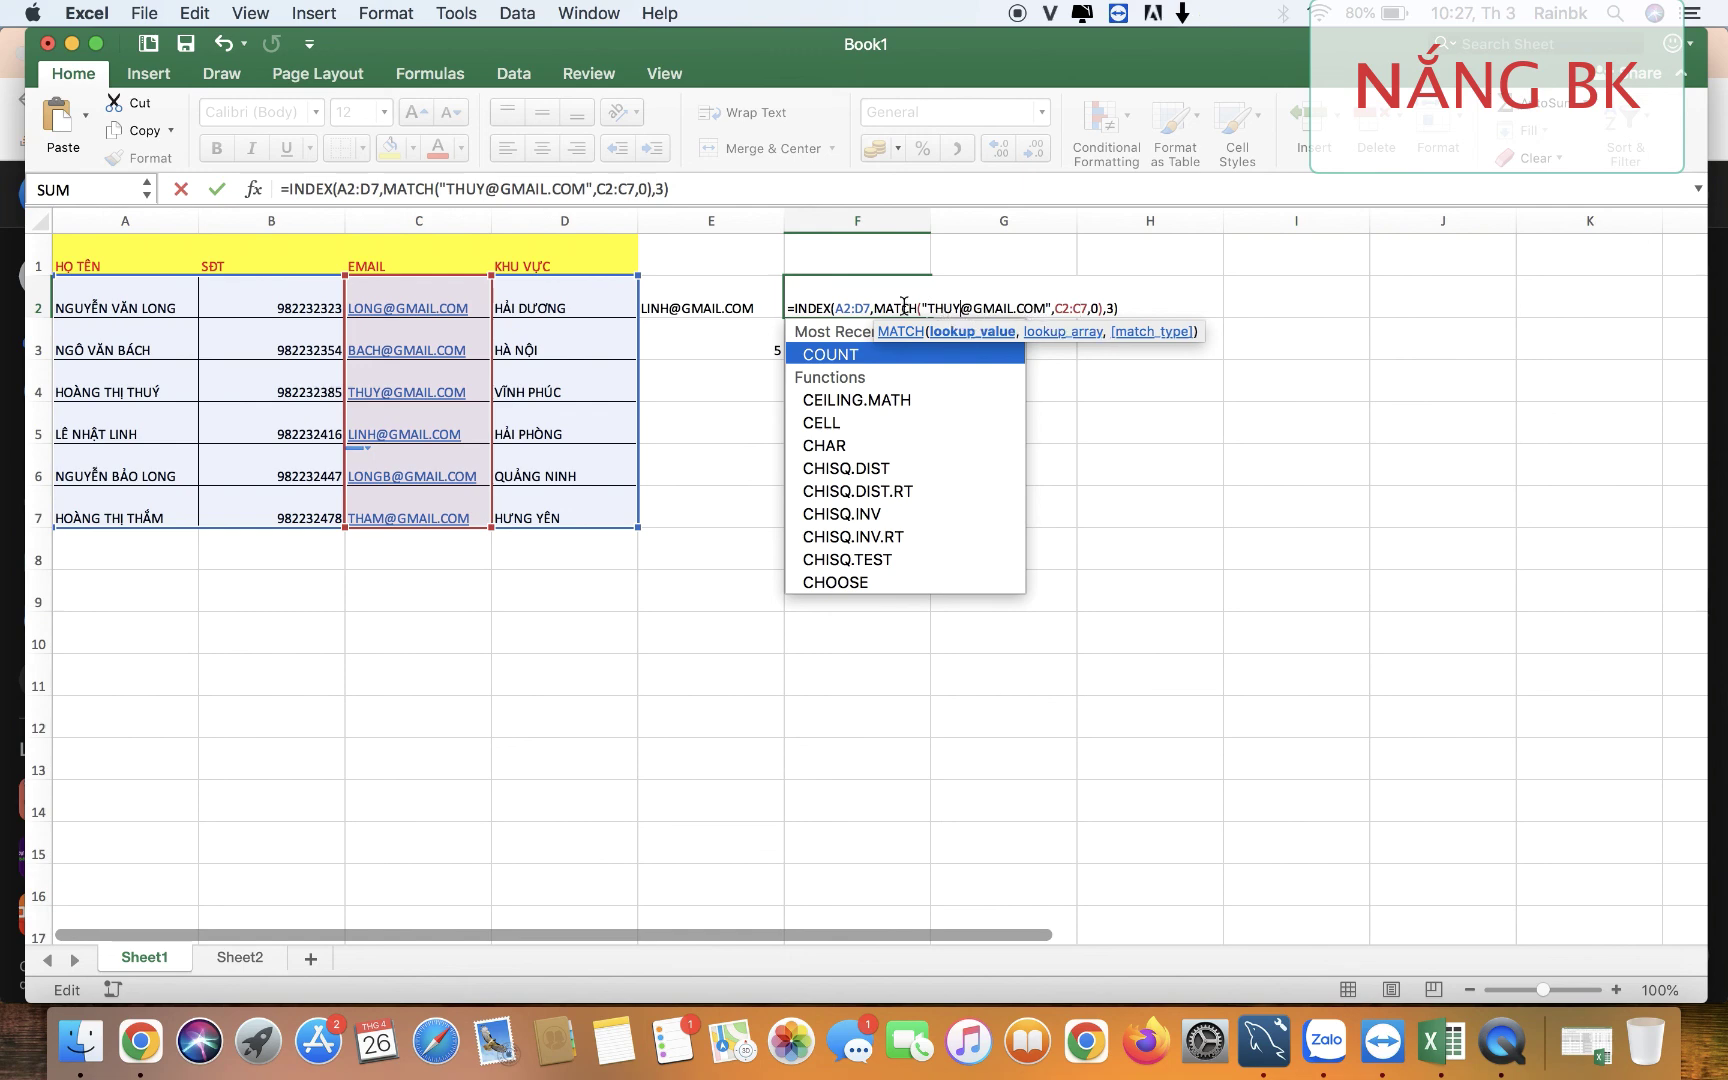
left_click_drag(875, 305, 1102, 305)
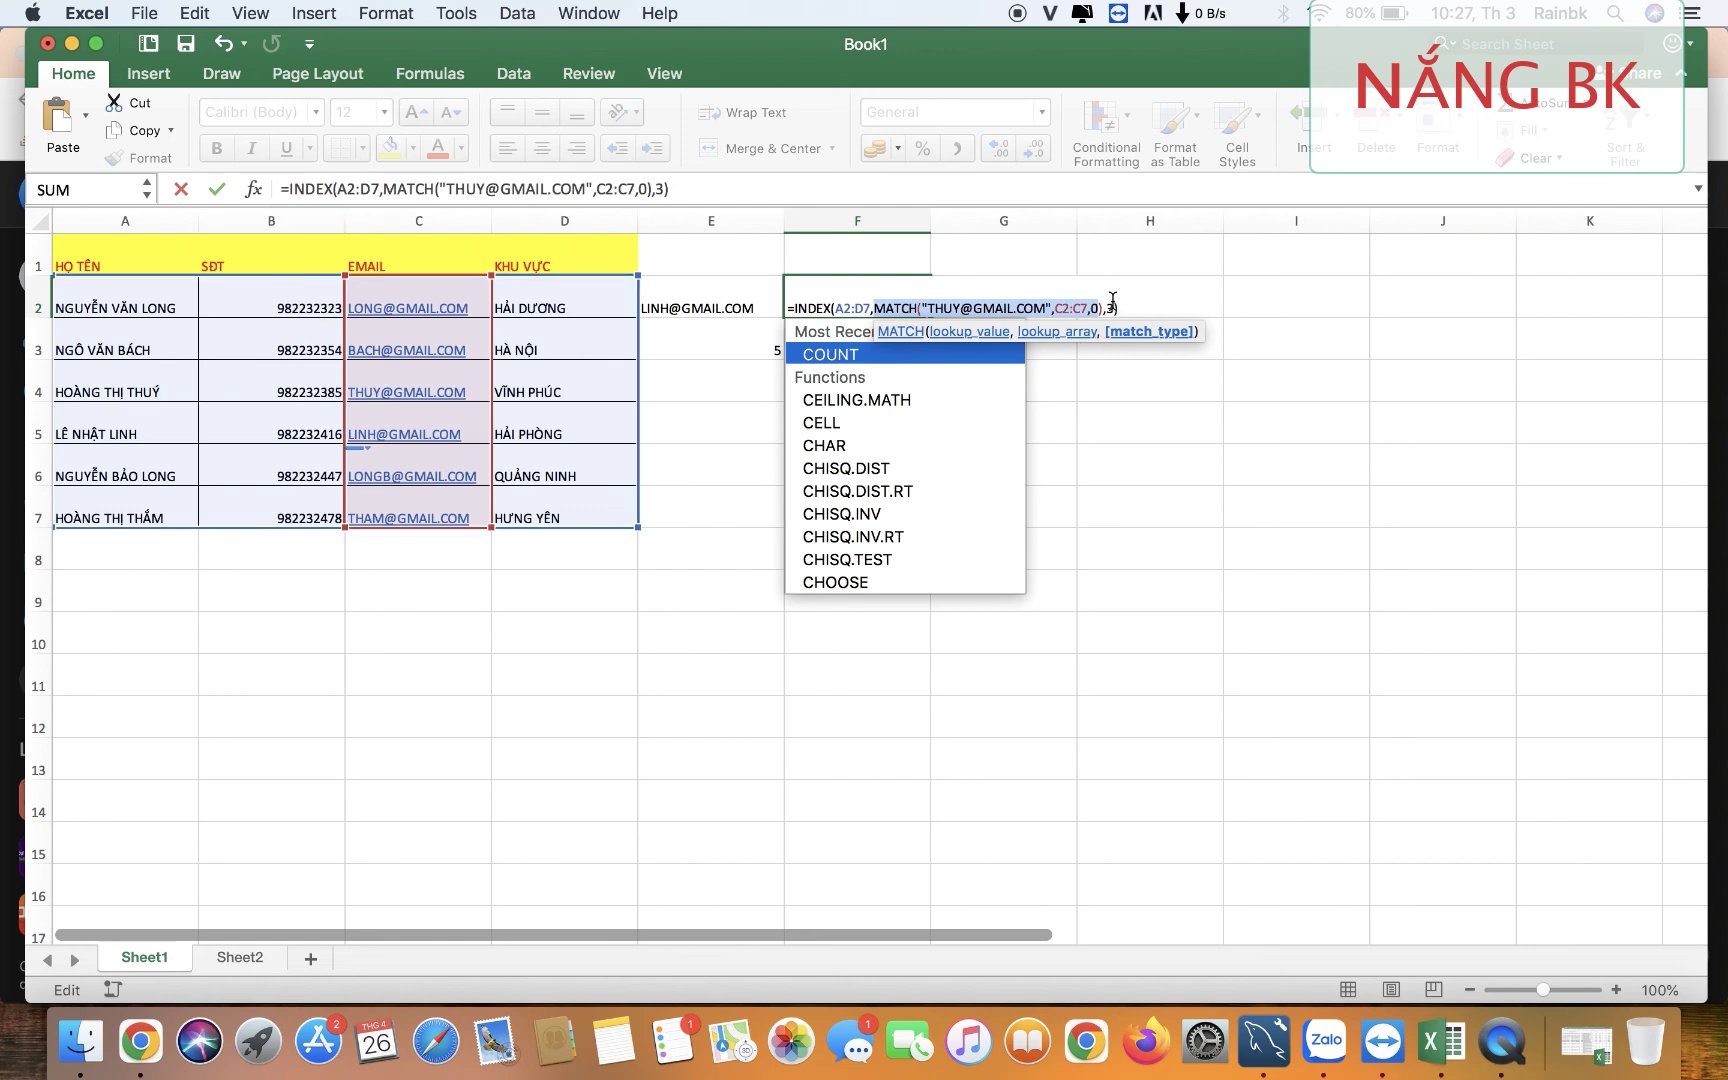
type("2")
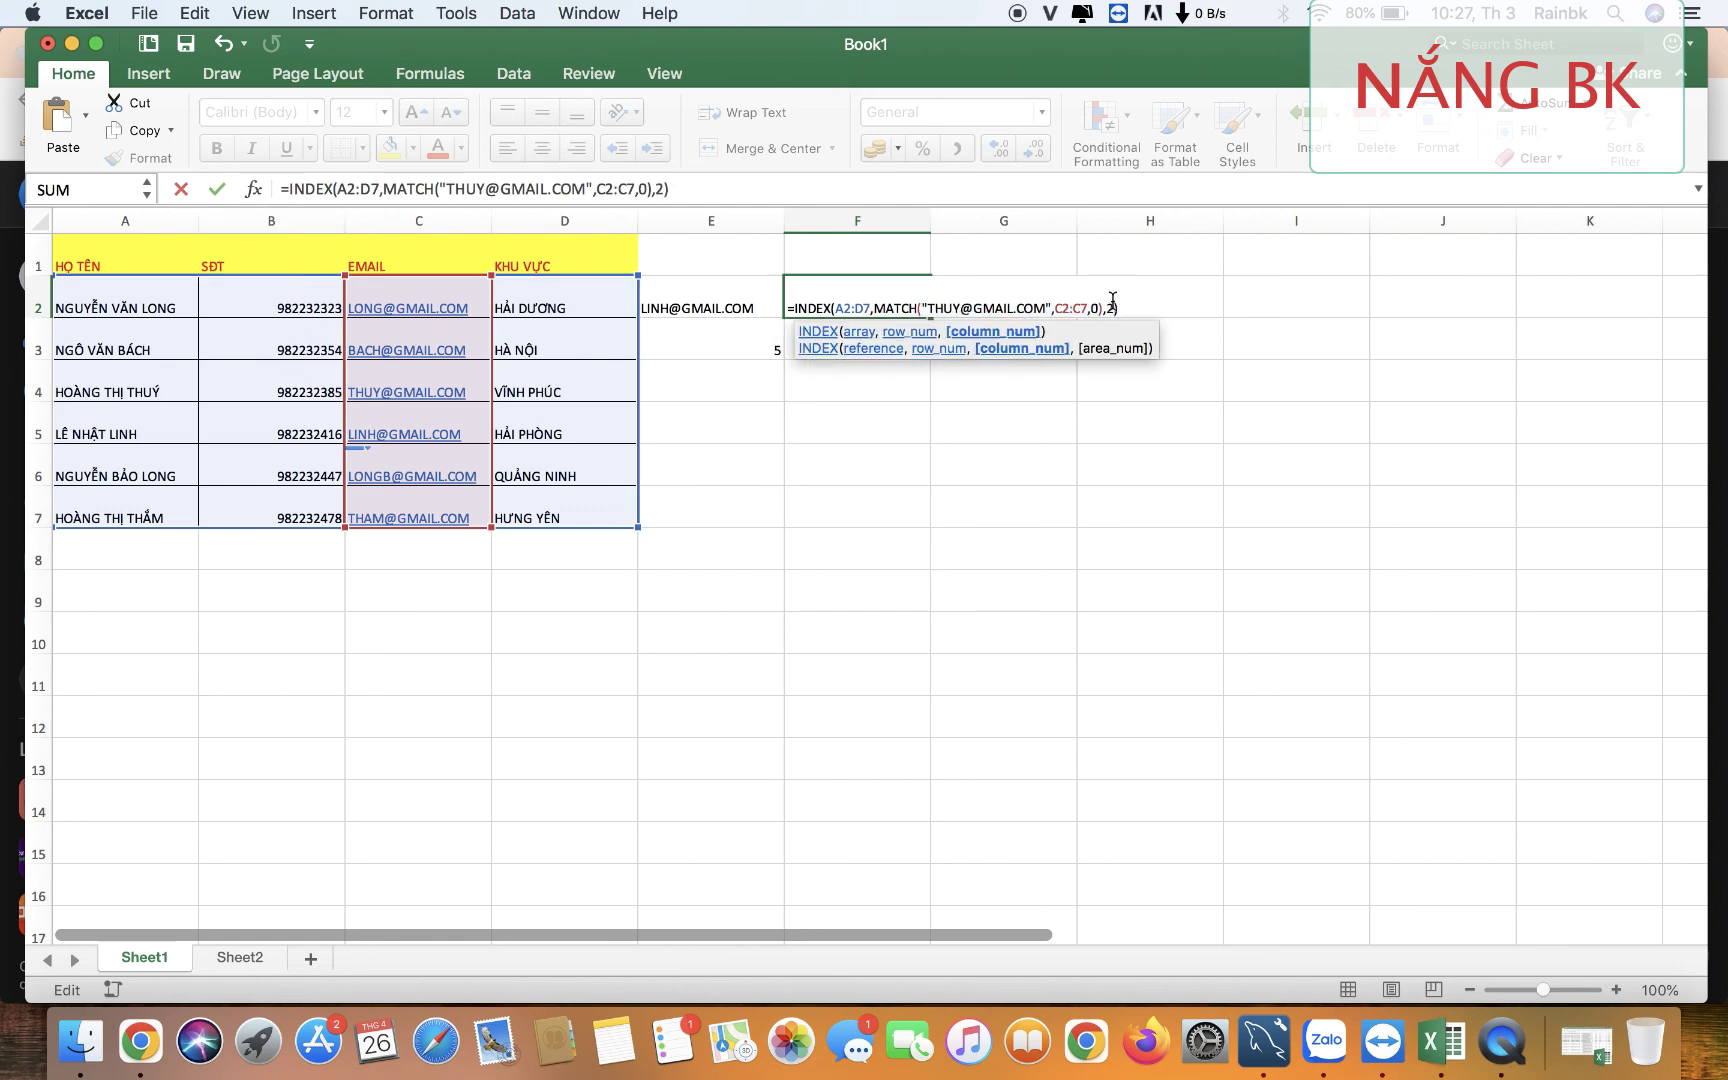
left_click(1045, 307)
left_click_drag(1045, 307, 928, 299)
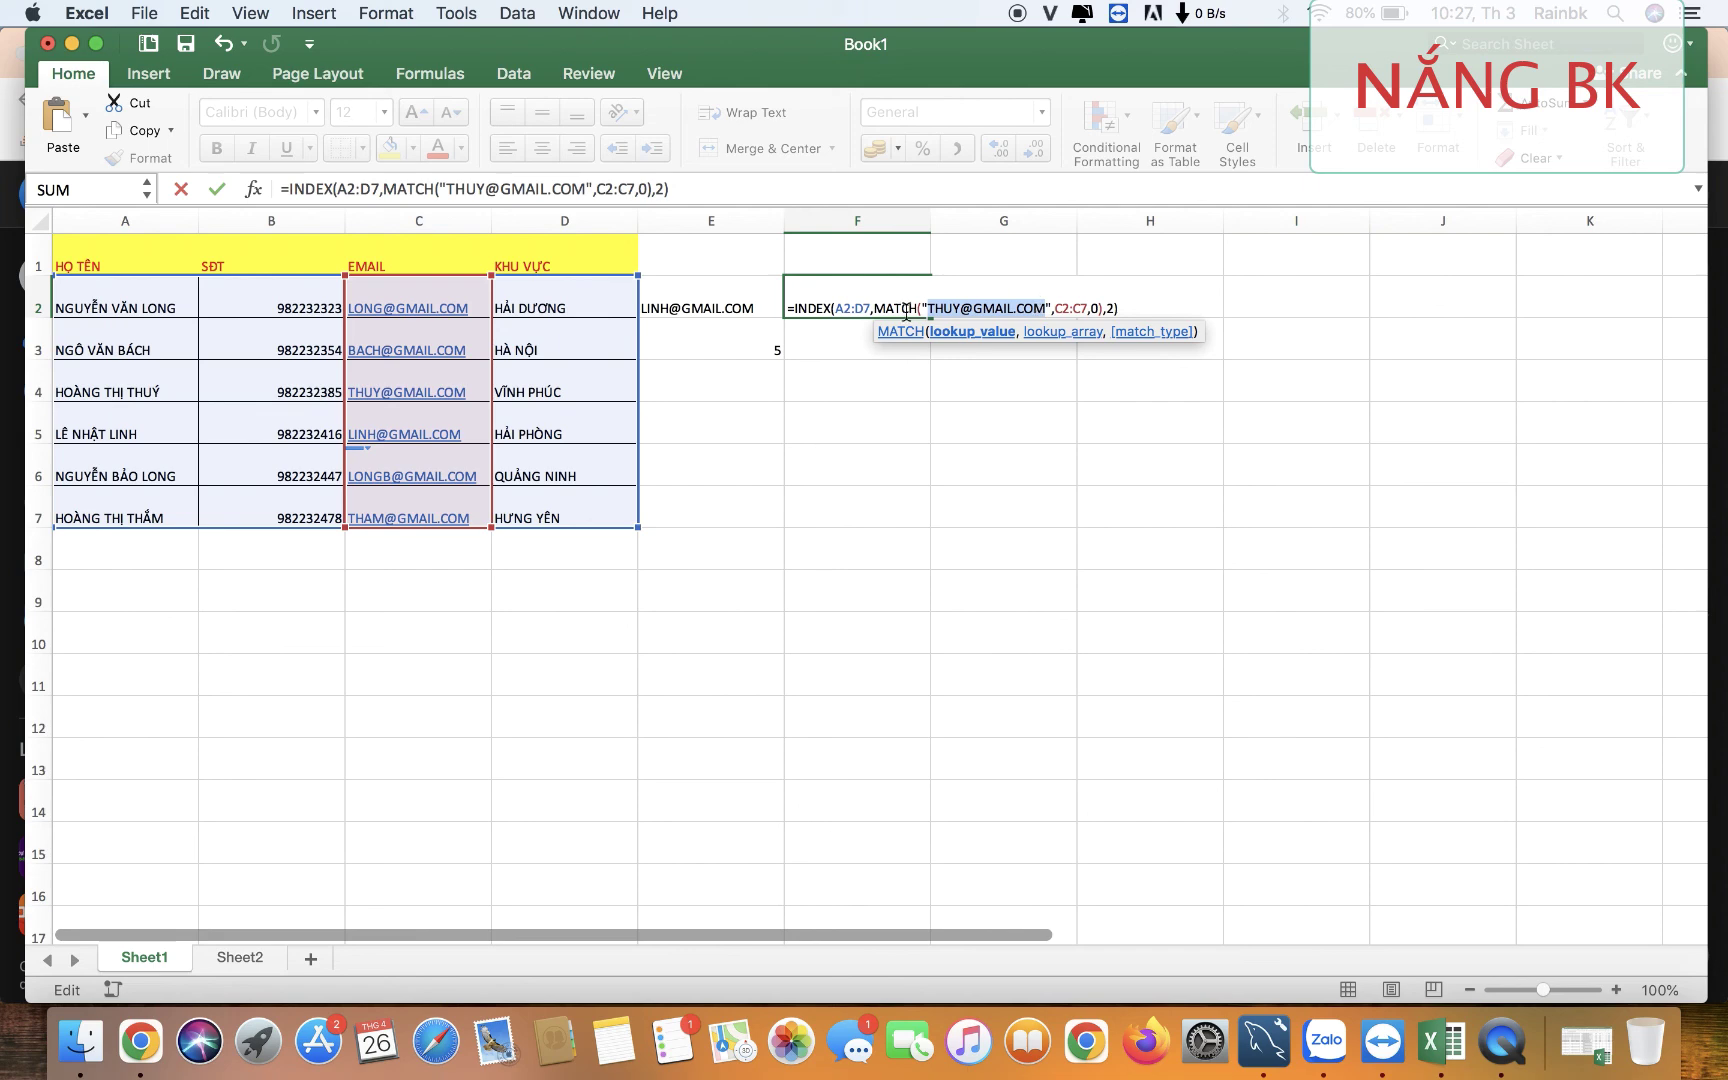
left_click_drag(873, 303, 1101, 312)
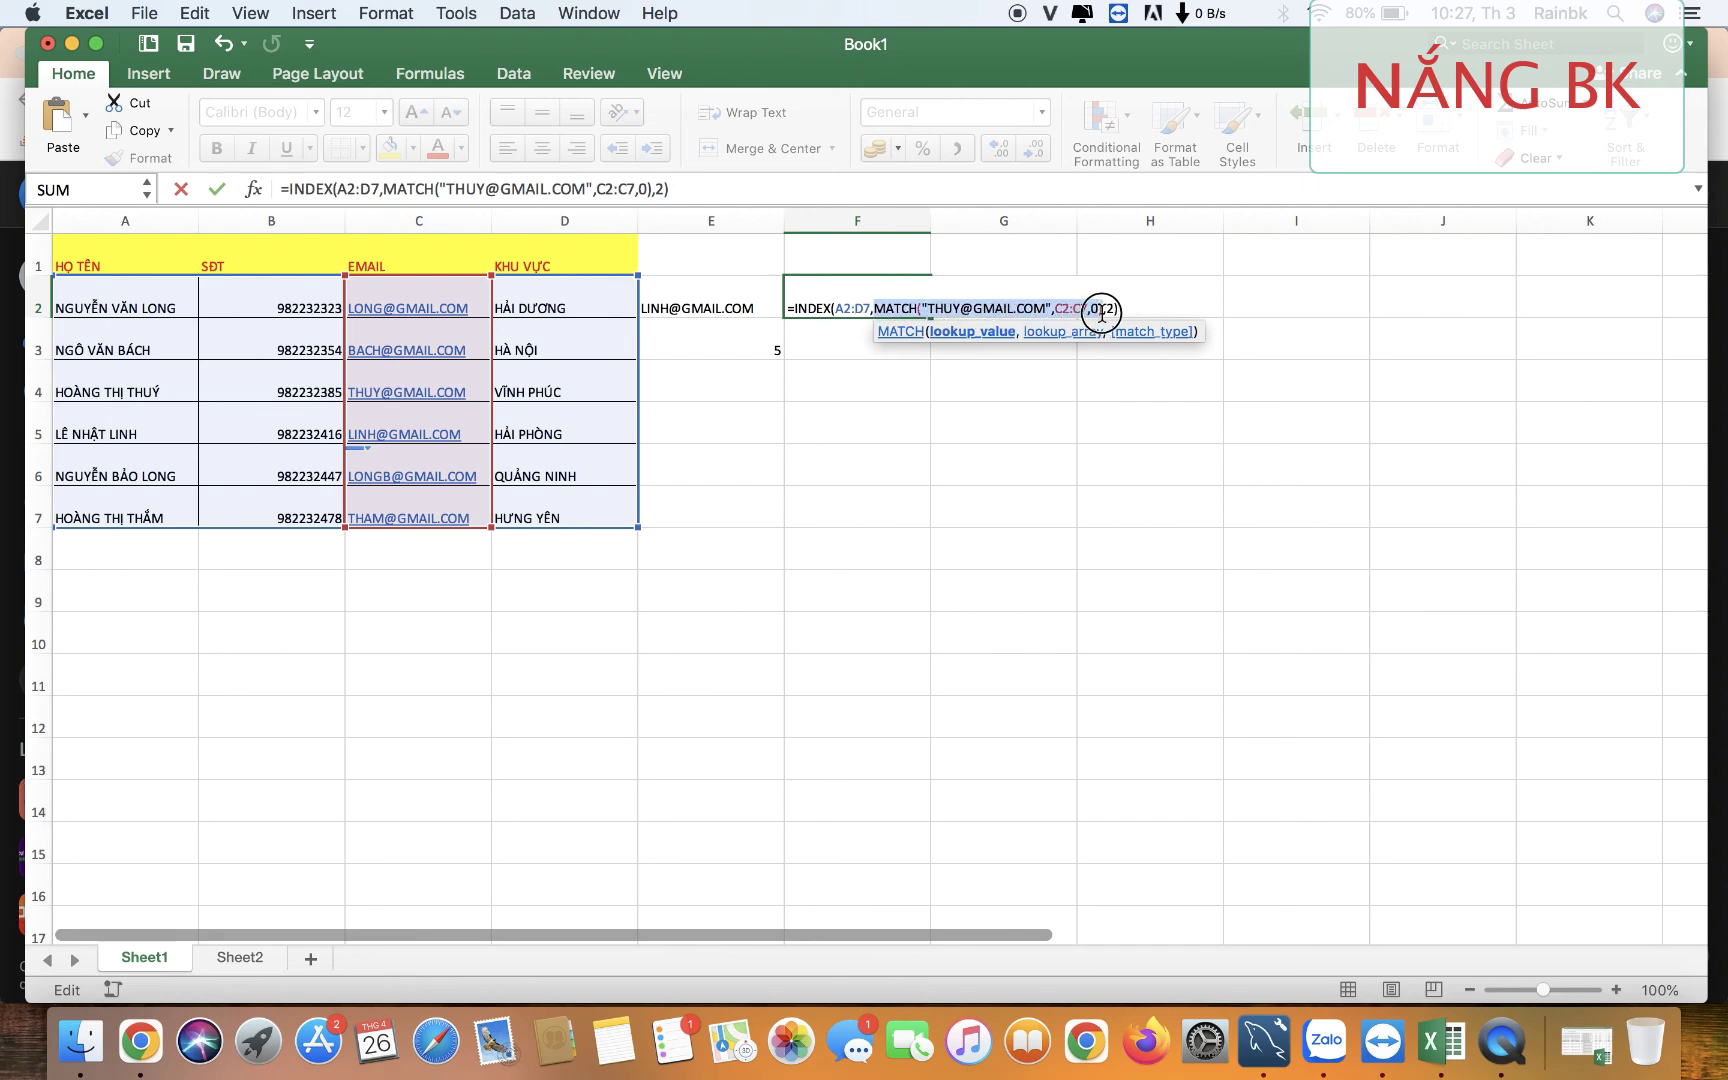
left_click_drag(1101, 312, 1101, 313)
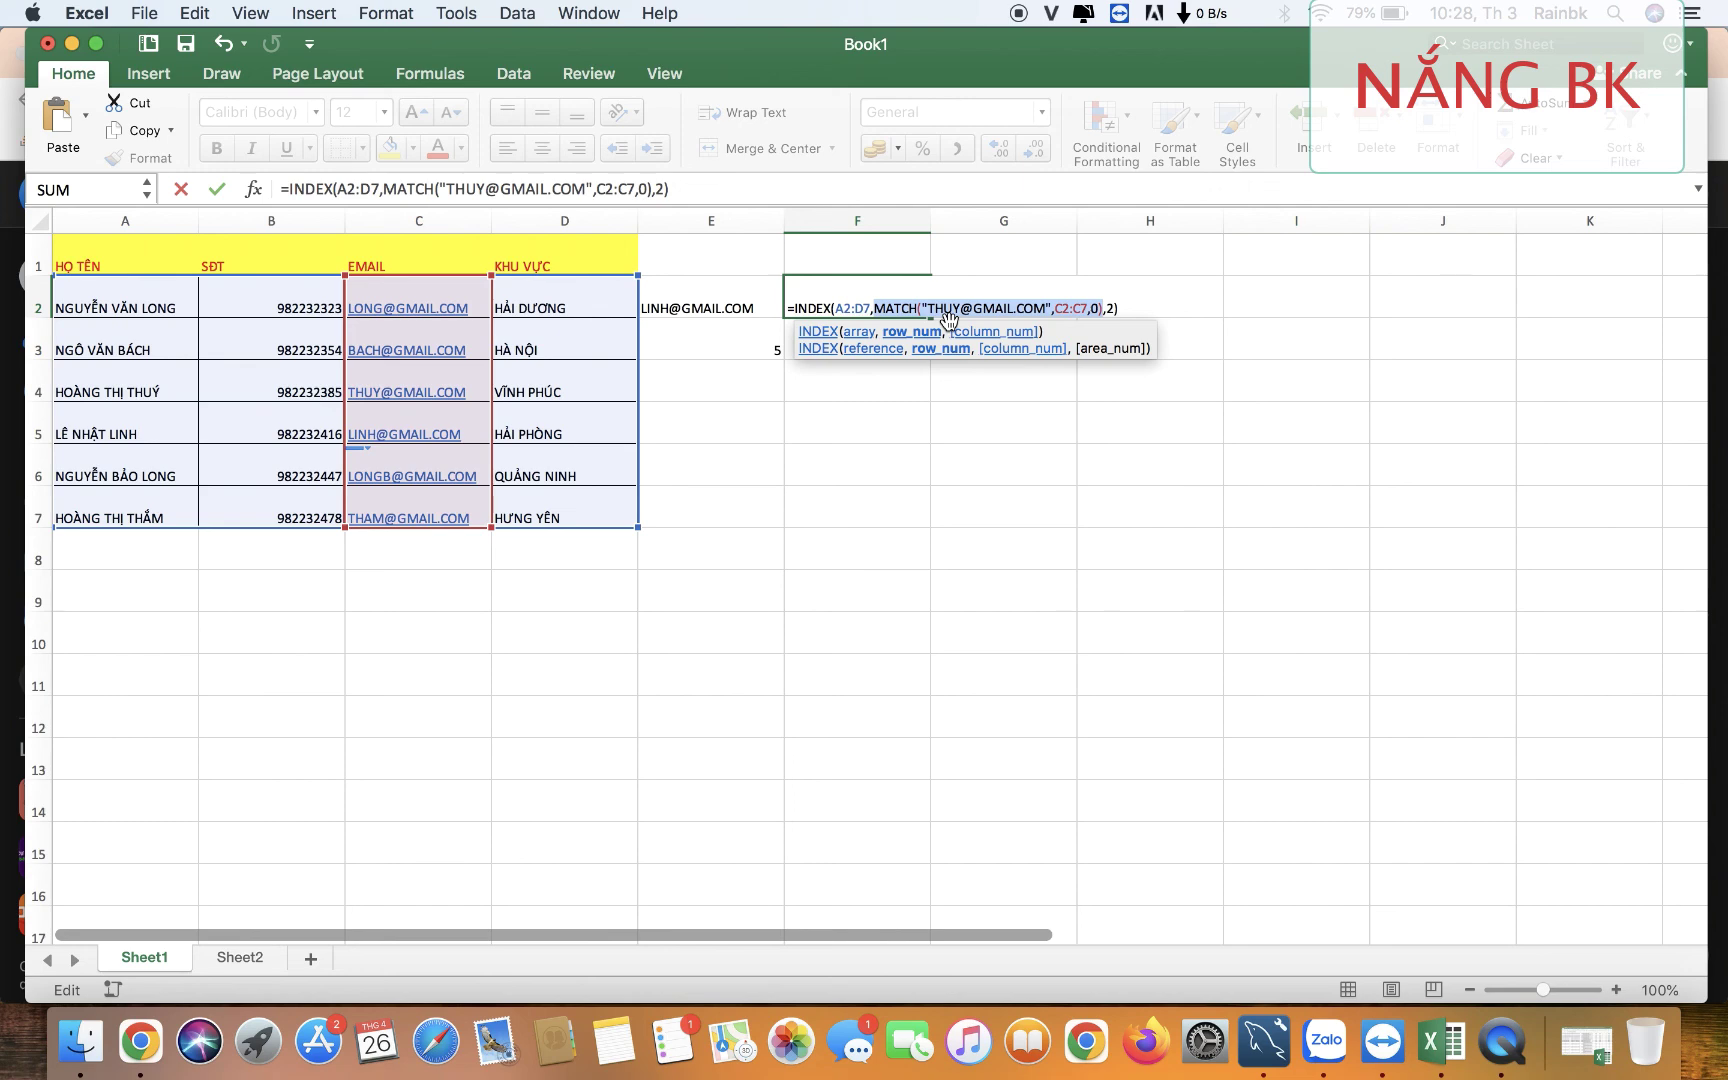
key("Return")
left_click(882, 291)
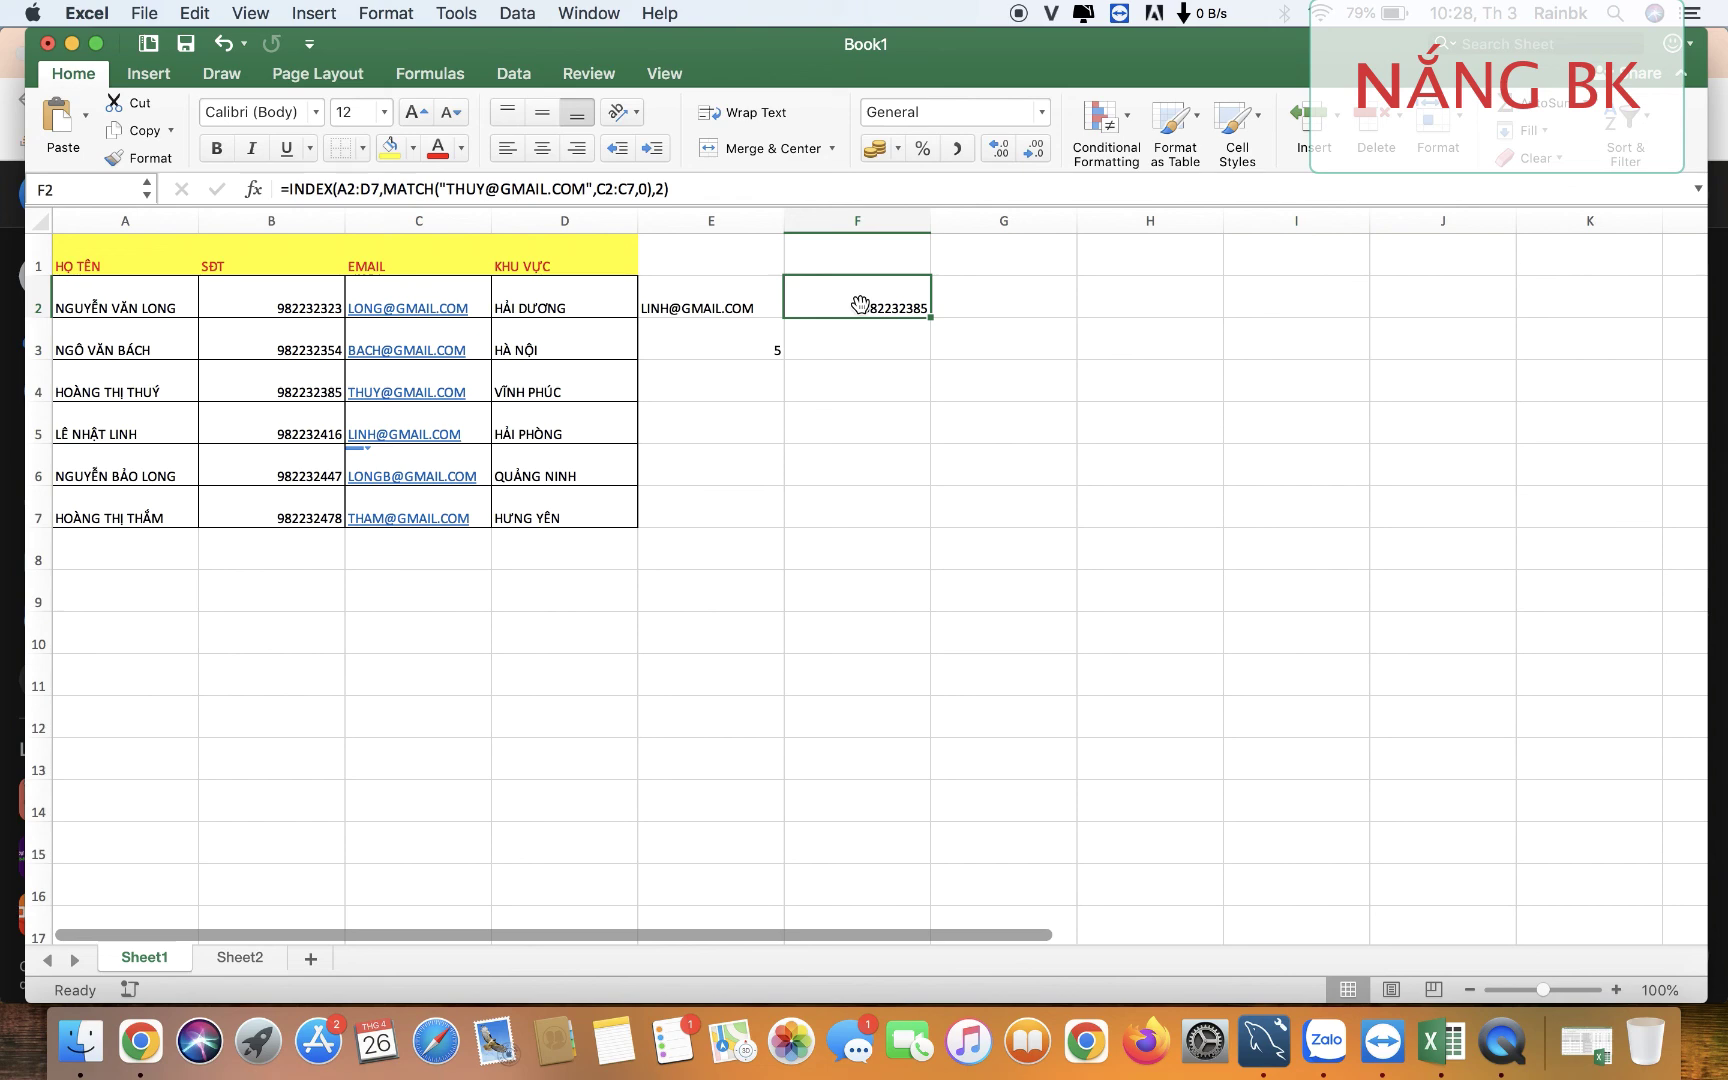
double_click(860, 304)
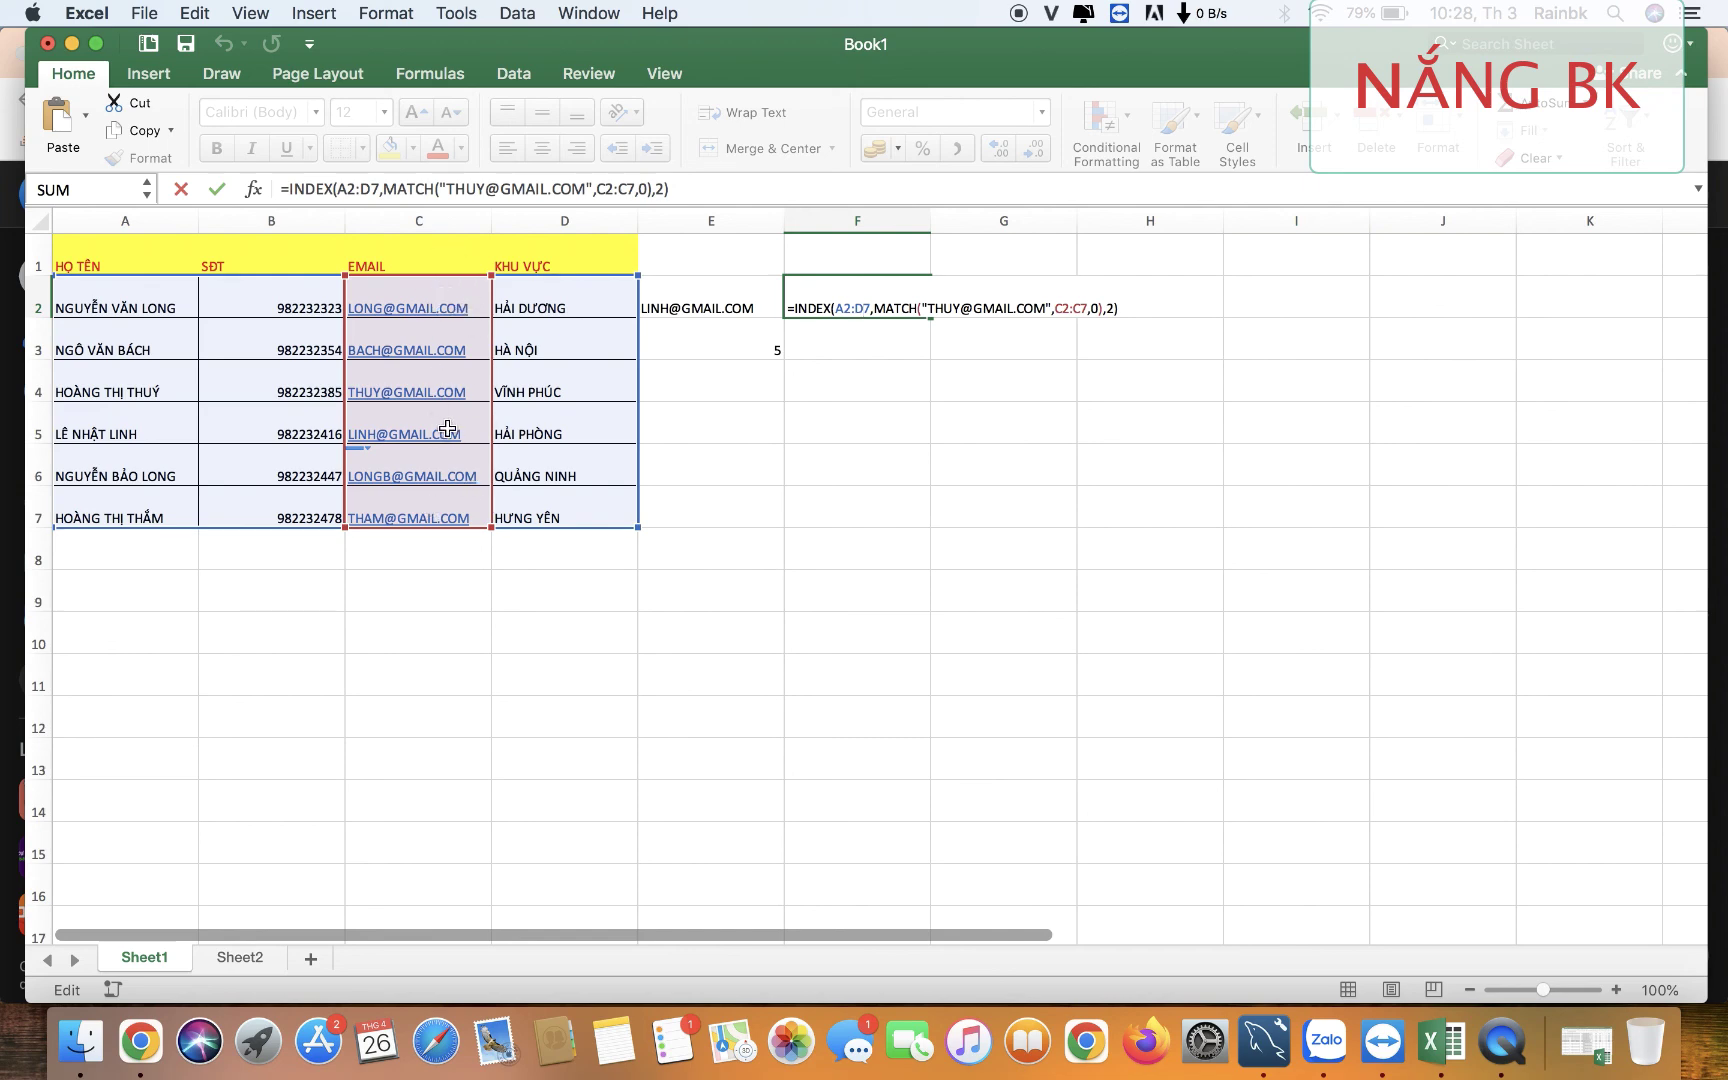
left_click(878, 316)
key("Return")
left_click(884, 308)
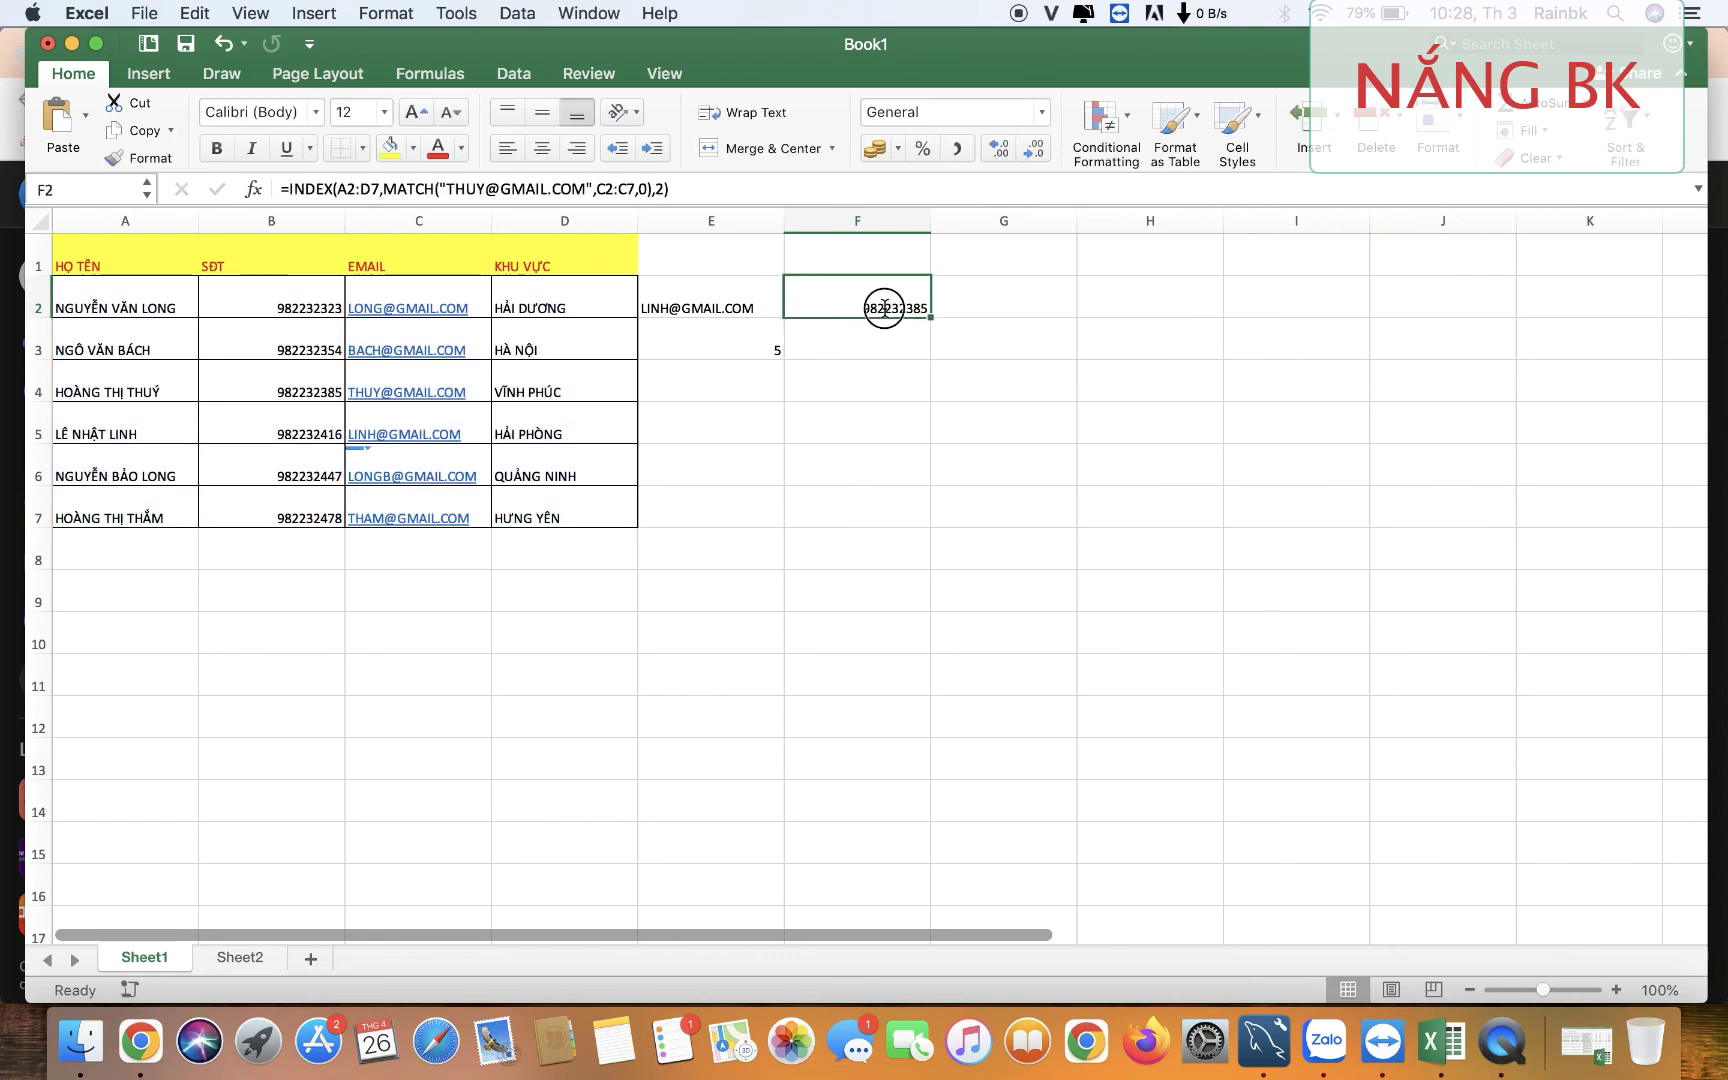
double_click(884, 308)
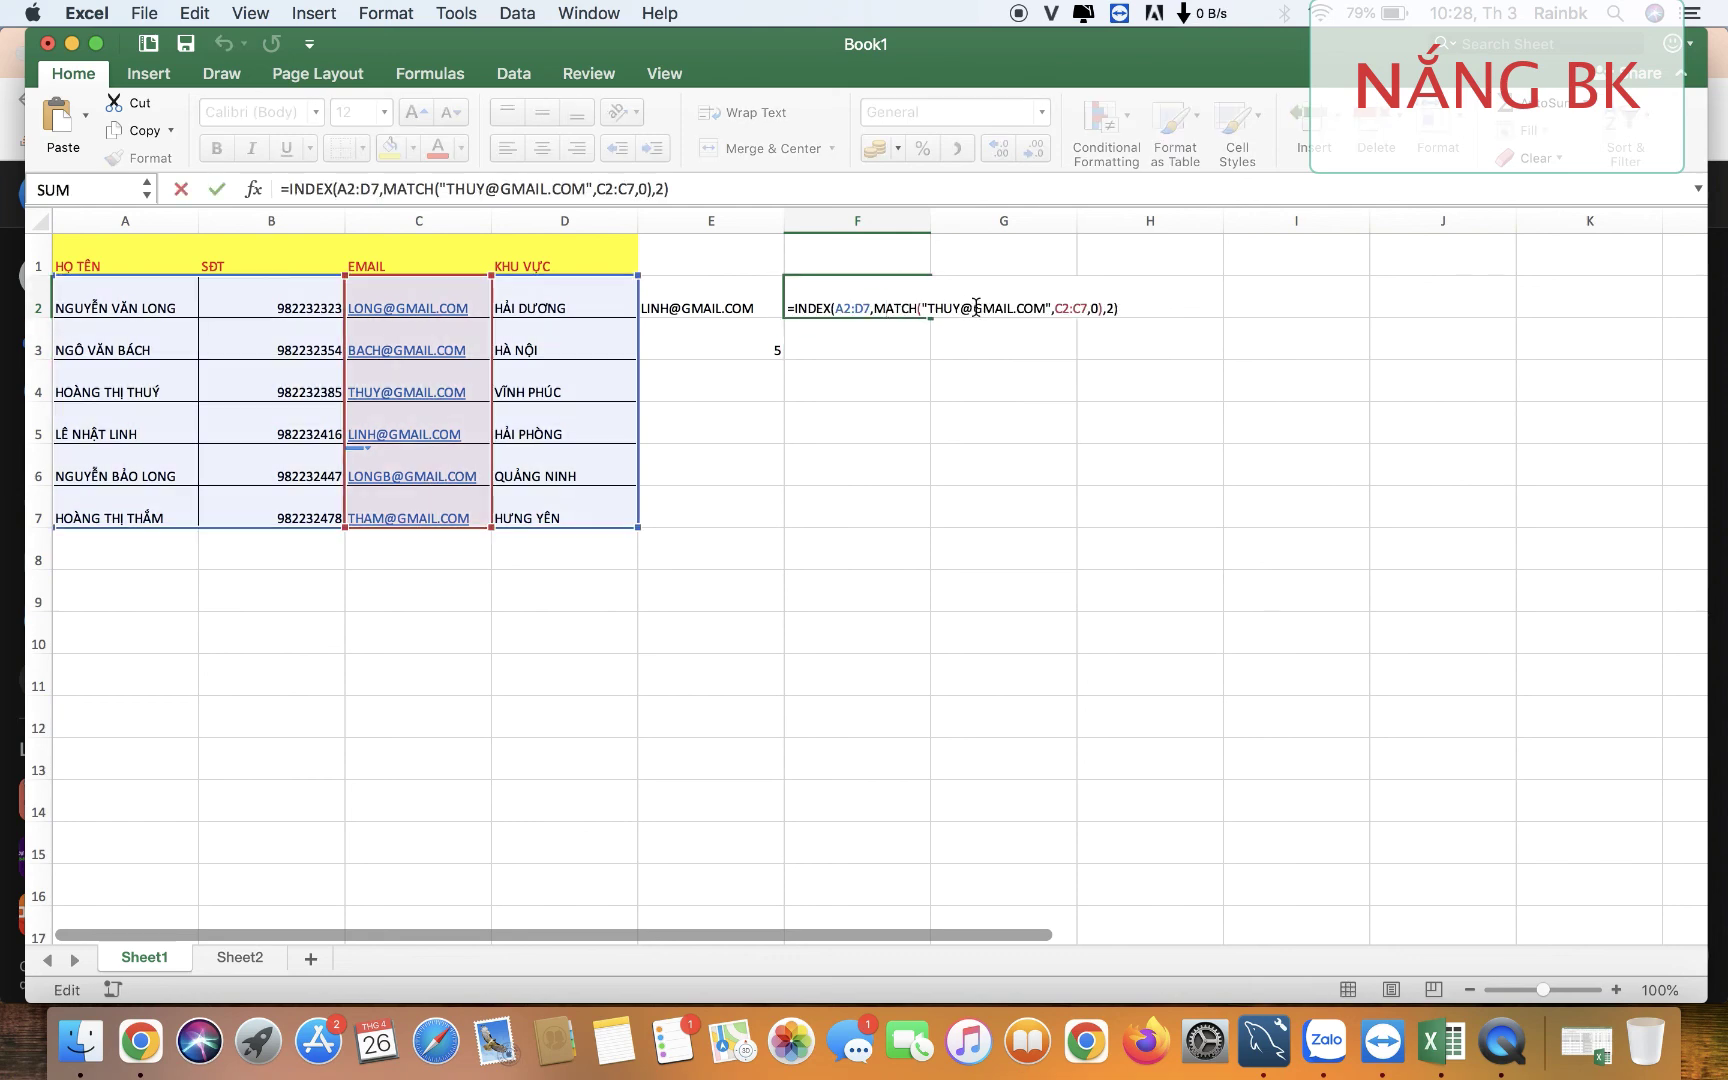